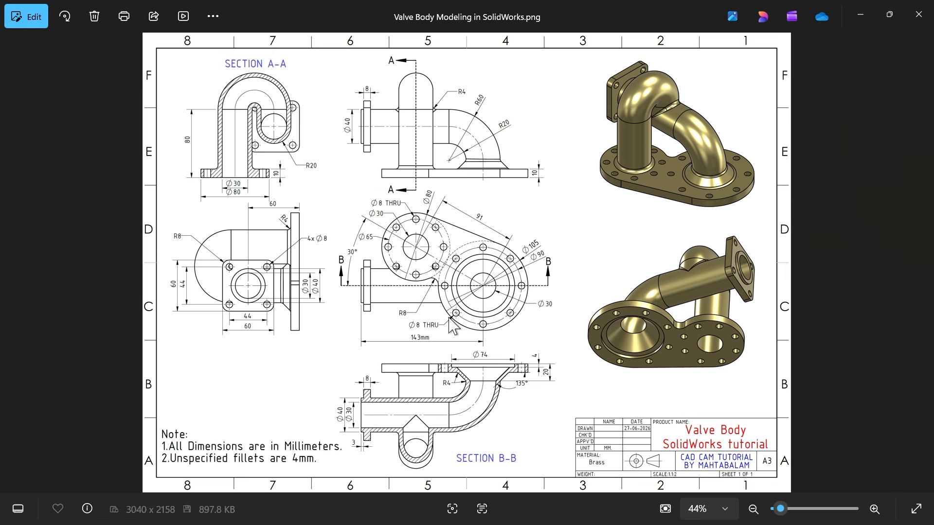
# - Examine the valve body drawing's overall layout, covering the orthographic views, section views and the pipe bend dimensions
pyautogui.scroll(2, 426, 268)
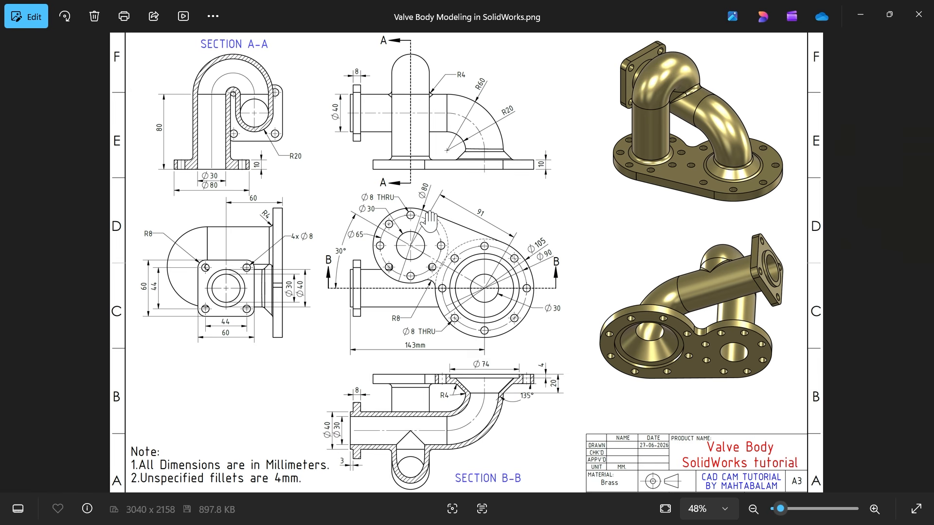
pyautogui.moveTo(432, 260); pyautogui.dragTo(433, 237)
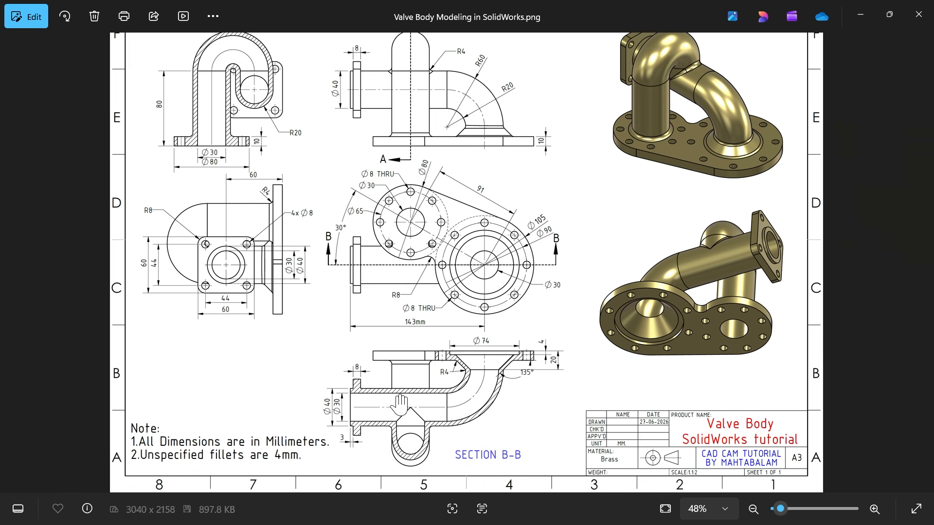
pyautogui.scroll(2, 425, 405)
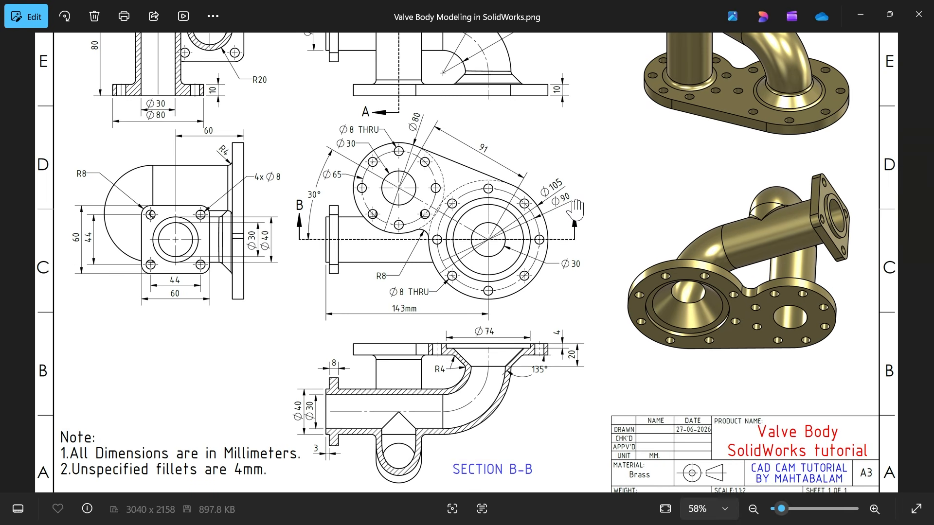
pyautogui.moveTo(402, 189); pyautogui.dragTo(414, 318)
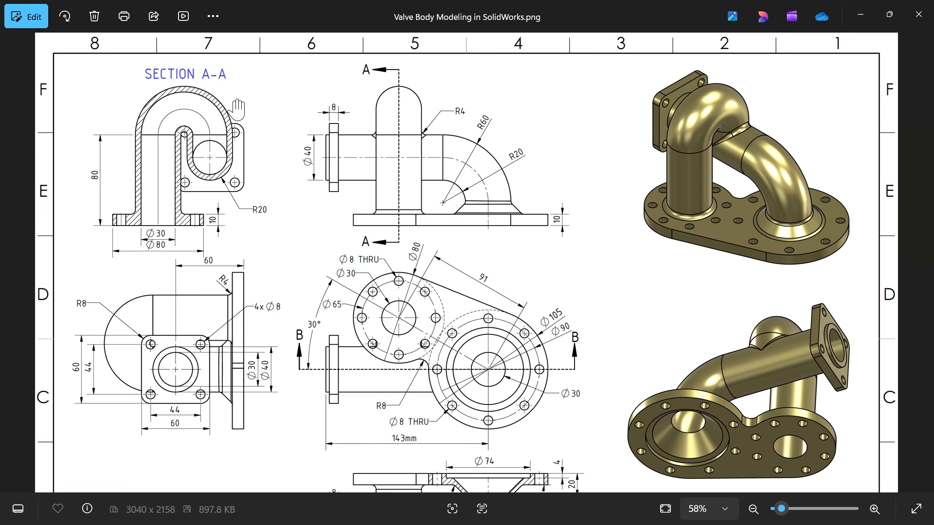
pyautogui.moveTo(305, 337); pyautogui.dragTo(394, 240)
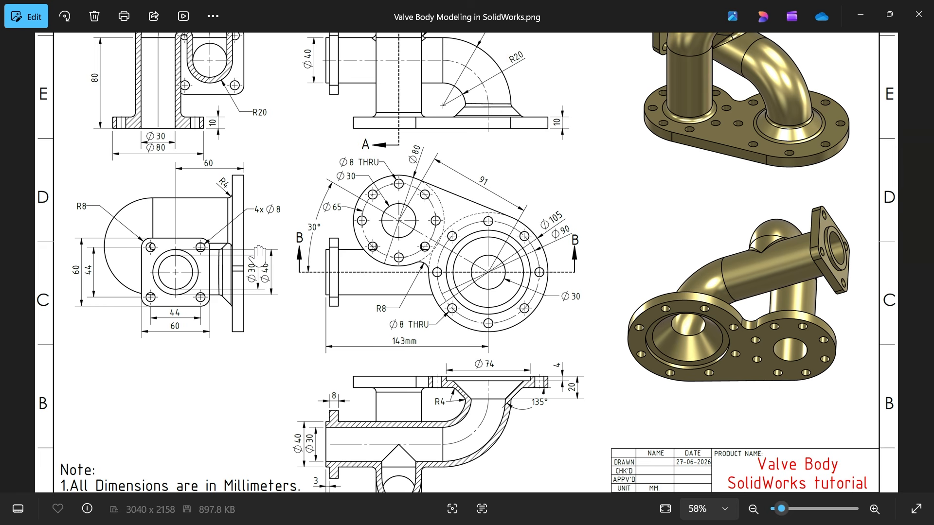
pyautogui.moveTo(417, 184); pyautogui.dragTo(436, 320)
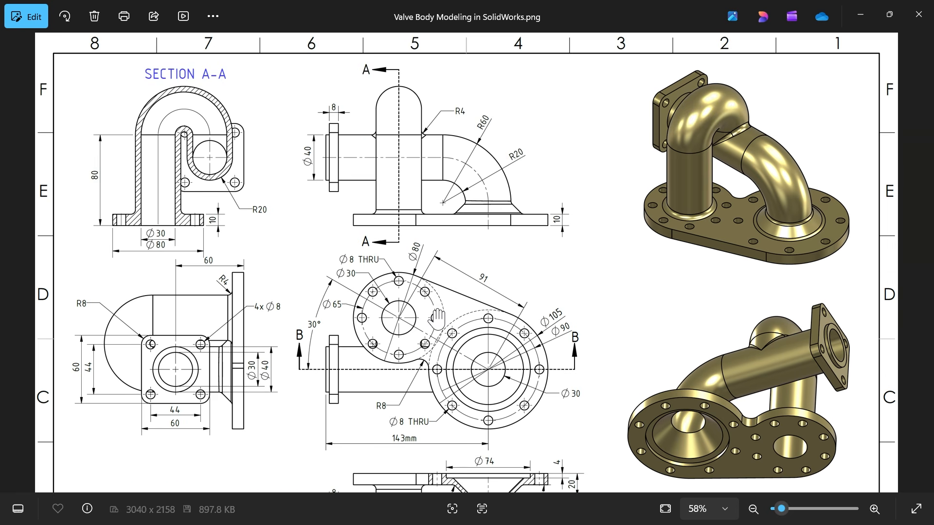
pyautogui.scroll(3, 411, 154)
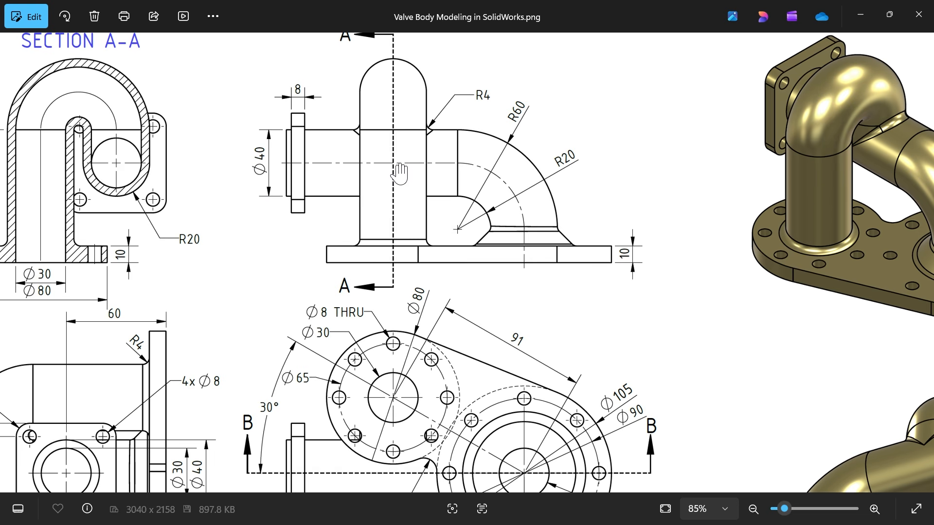
pyautogui.scroll(1, 510, 189)
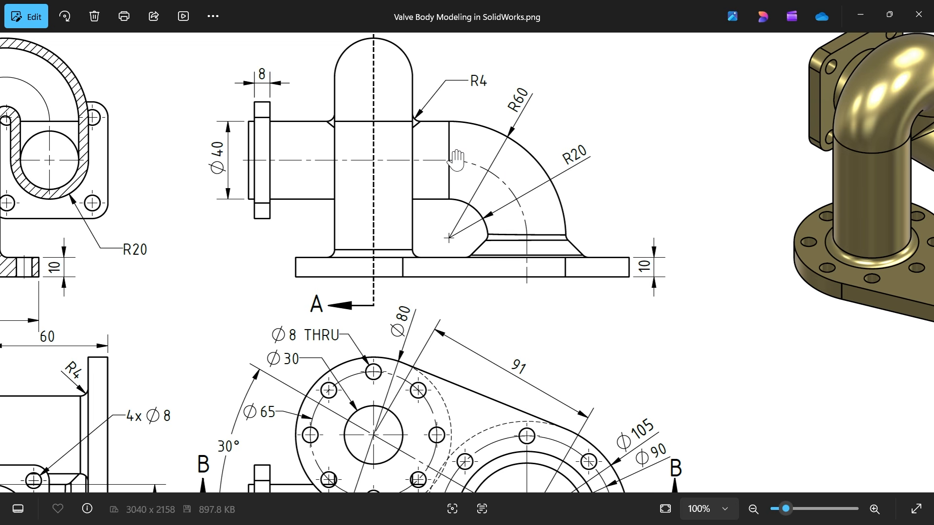
pyautogui.scroll(-2, 521, 233)
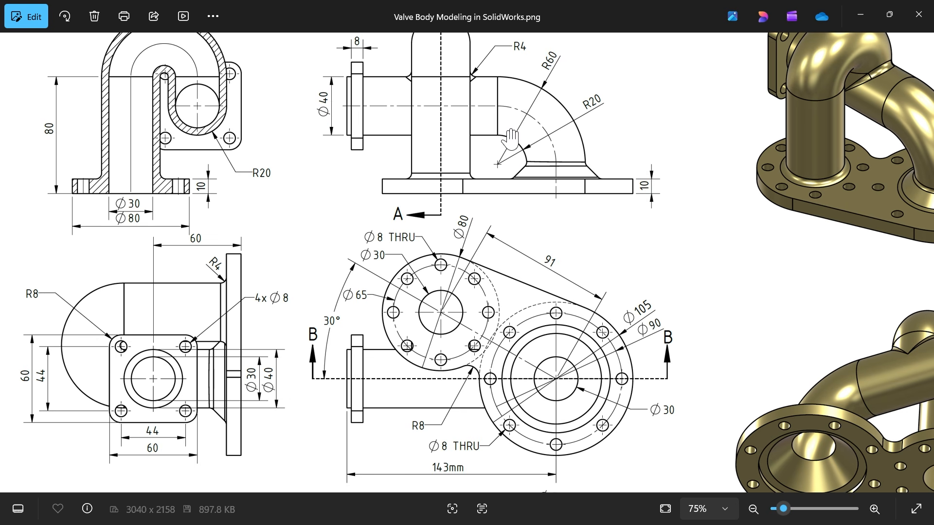
pyautogui.moveTo(475, 240); pyautogui.dragTo(503, 216)
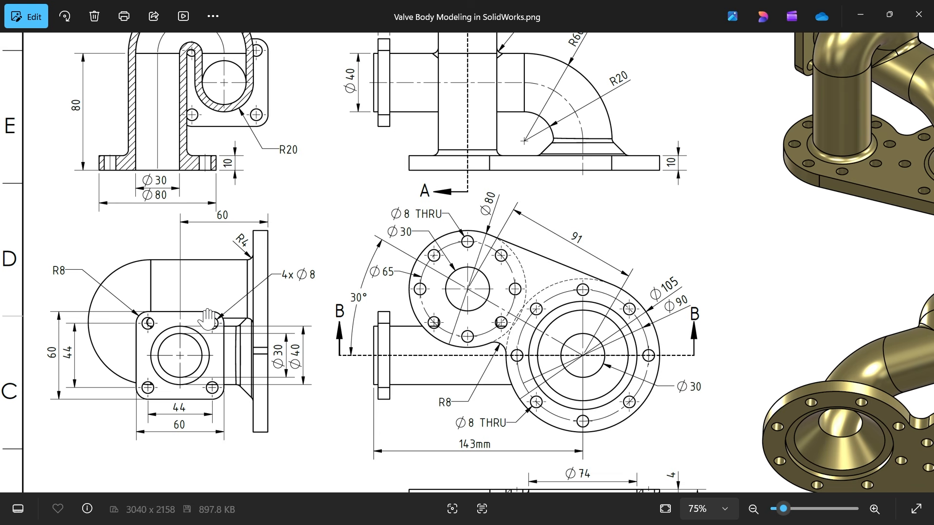
# - Examine the square flange, base thickness and pipe dimensions in the front, side and Section A-A views
pyautogui.scroll(2, 452, 191)
pyautogui.keyDown('ctrl'); pyautogui.scroll(1, 420, 191); pyautogui.keyUp('ctrl')
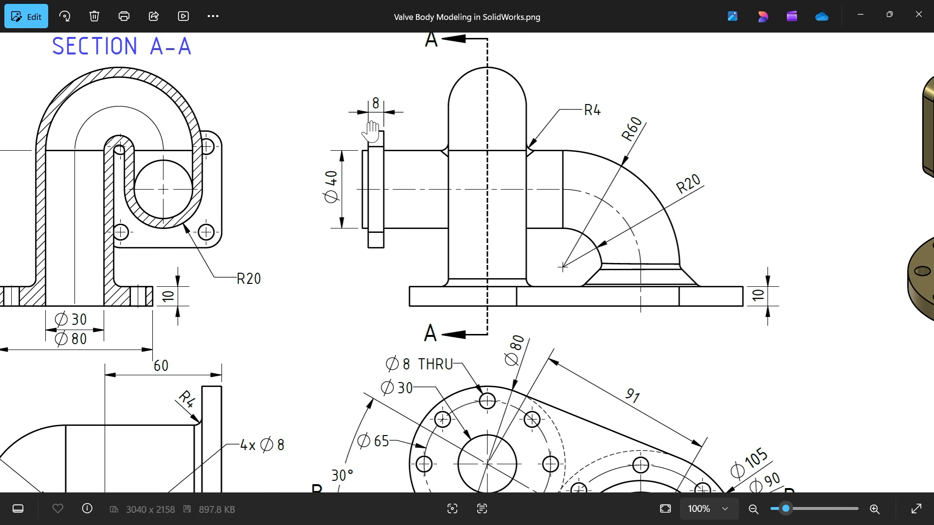
pyautogui.moveTo(359, 306); pyautogui.dragTo(483, 98)
pyautogui.scroll(-1, 564, 272)
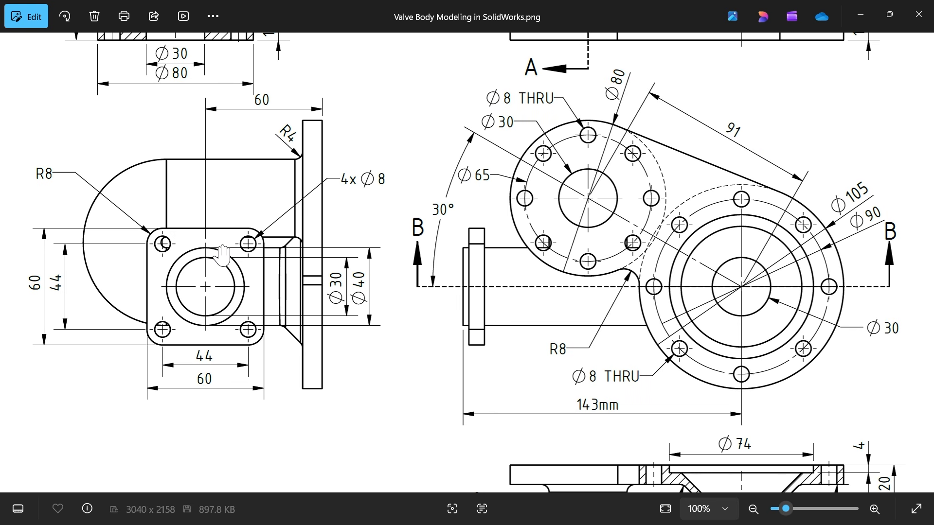
pyautogui.scroll(1, 223, 213)
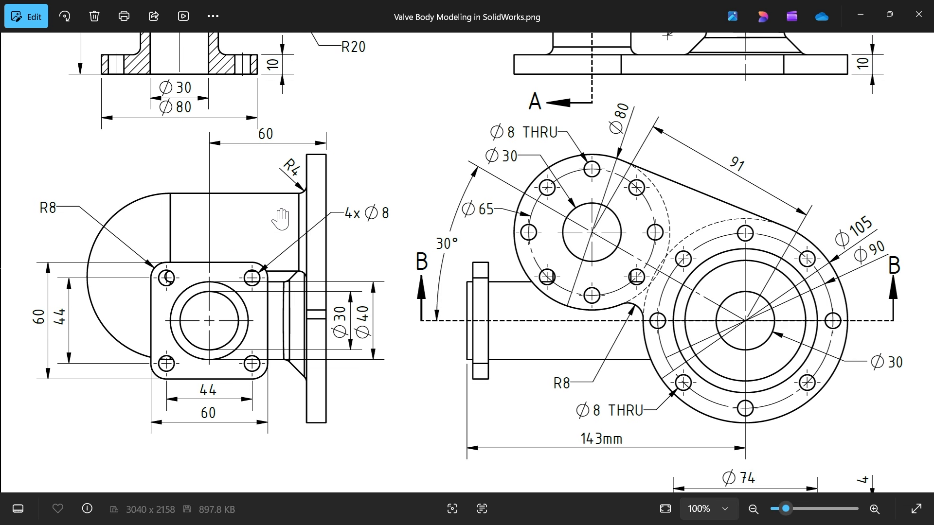
pyautogui.moveTo(440, 139); pyautogui.dragTo(381, 333)
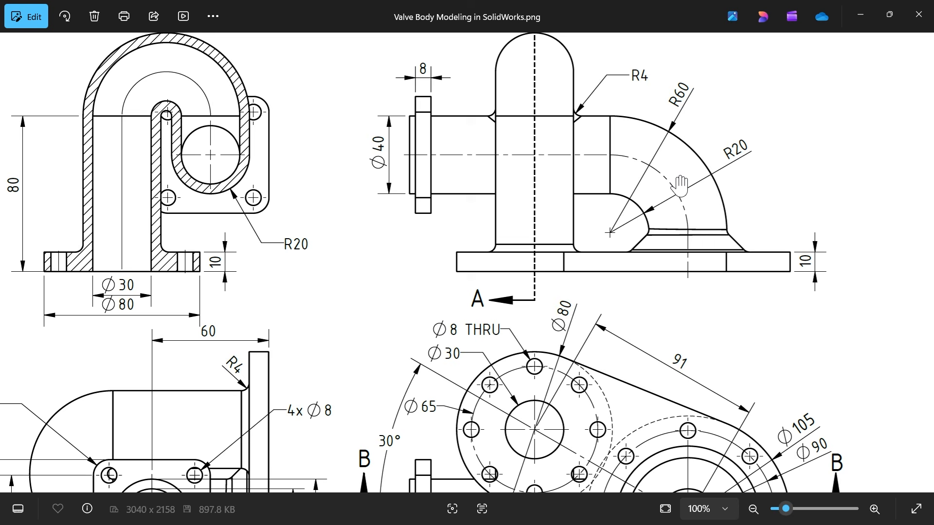
pyautogui.scroll(-3, 680, 185)
pyautogui.scroll(1, 681, 183)
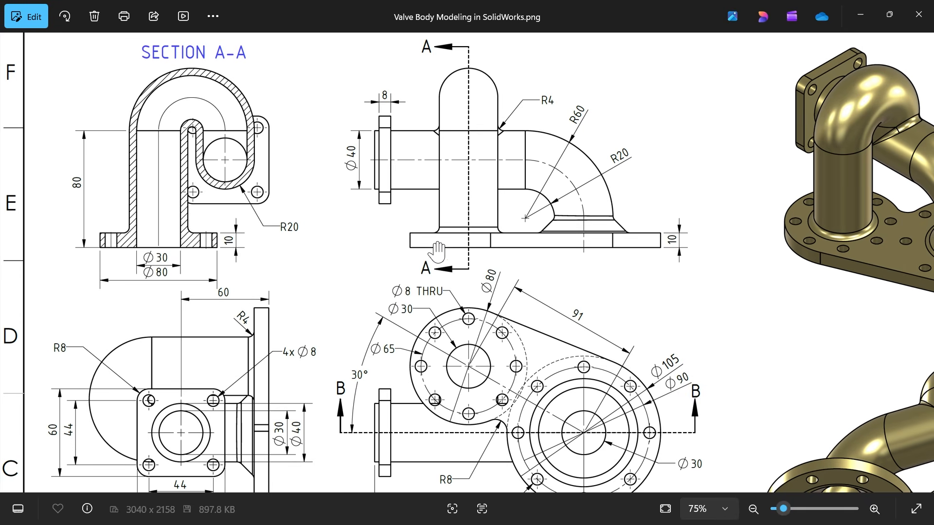
# - Examine the pipe and conical outlet dimensions in Section B-B and the base flange's layout in the plan view
pyautogui.moveTo(530, 280); pyautogui.dragTo(541, 40)
pyautogui.moveTo(524, 315); pyautogui.dragTo(530, 187)
pyautogui.scroll(5, 475, 396)
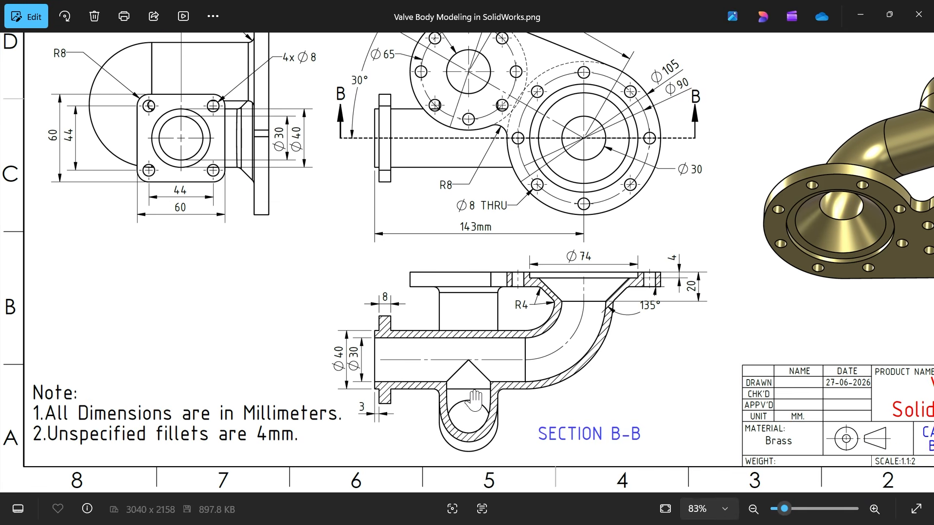
pyautogui.moveTo(415, 337); pyautogui.dragTo(459, 307)
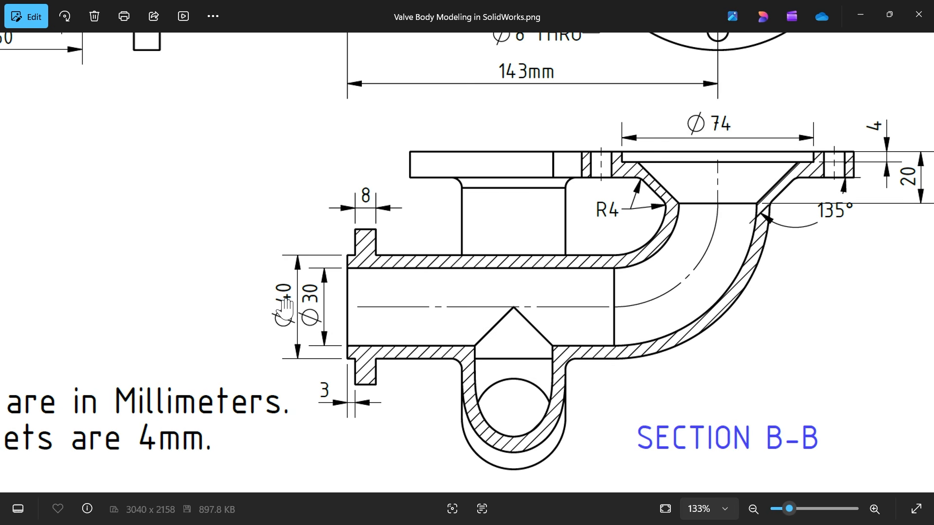
pyautogui.scroll(-4, 328, 307)
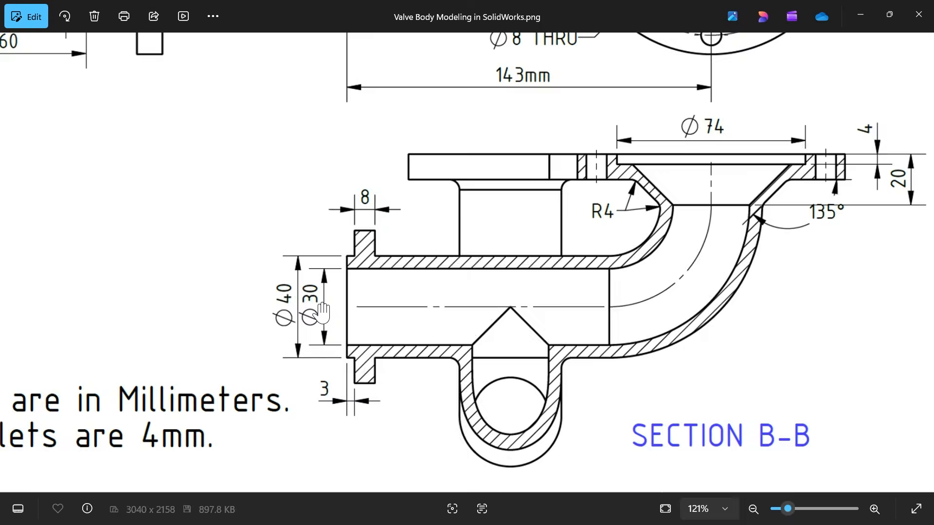
pyautogui.scroll(-2, 332, 306)
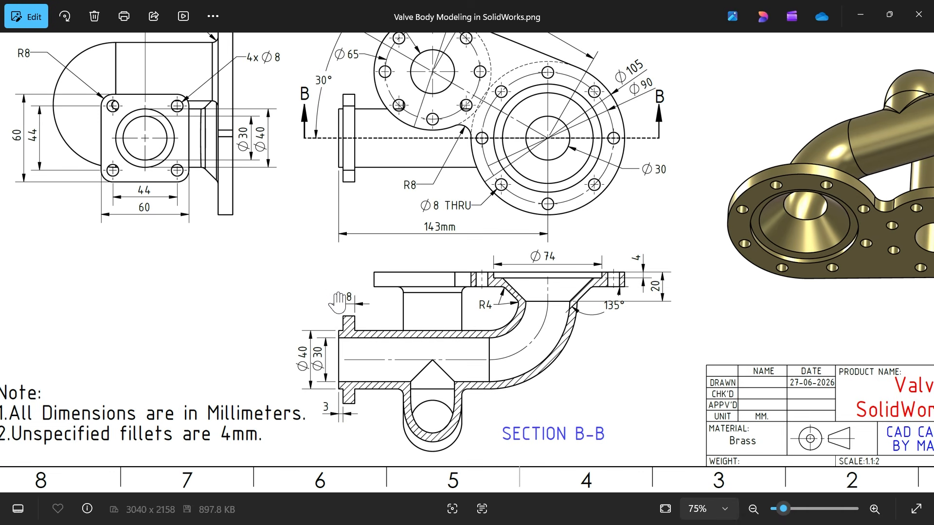
pyautogui.moveTo(415, 200)
pyautogui.mouseDown()
pyautogui.moveTo(410, 309)
pyautogui.moveTo(422, 388)
pyautogui.mouseUp()
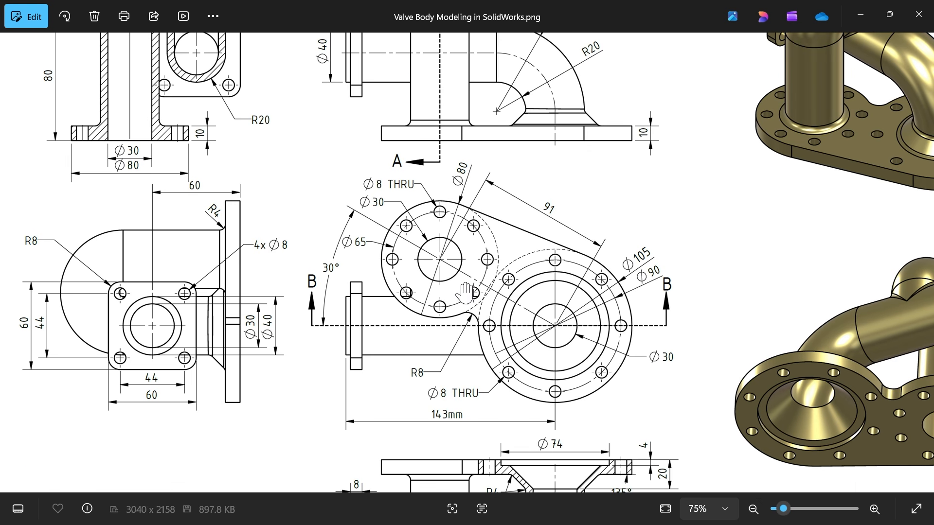
pyautogui.scroll(2, 551, 340)
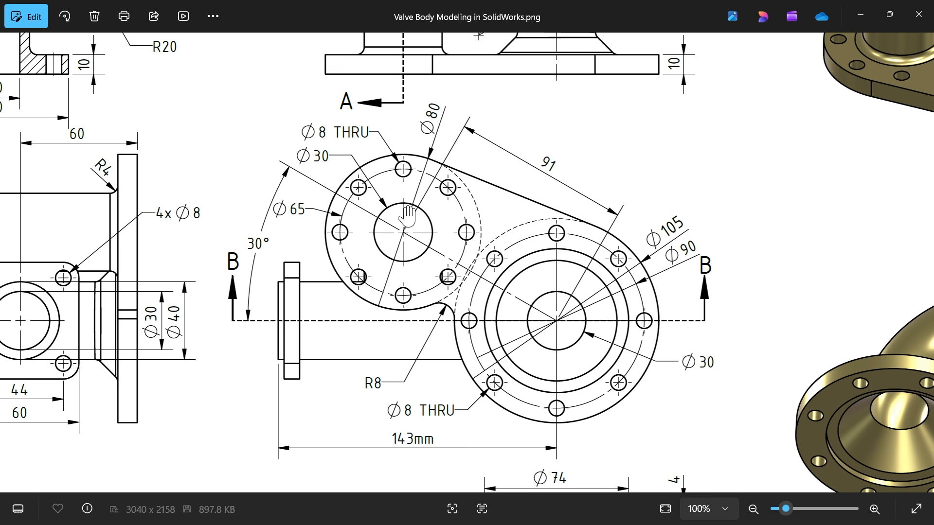
pyautogui.scroll(-1, 408, 231)
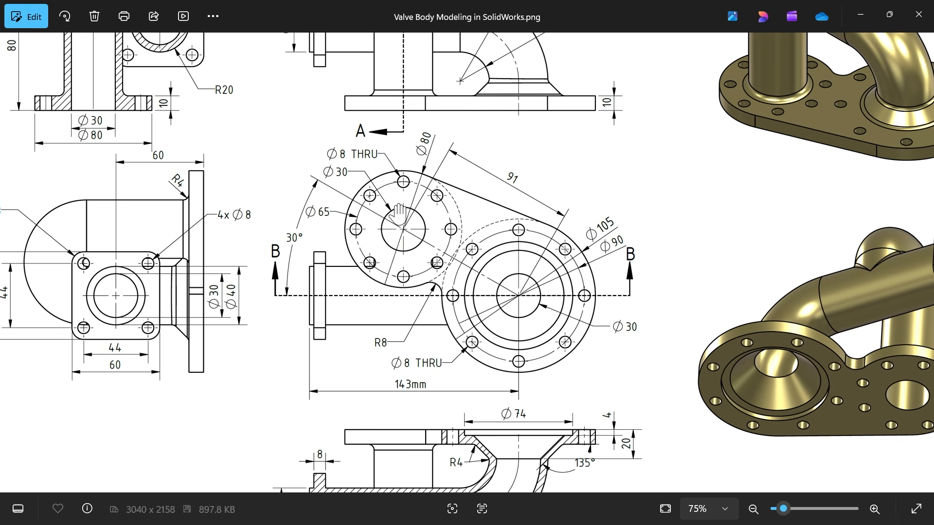
pyautogui.moveTo(294, 220); pyautogui.dragTo(359, 332)
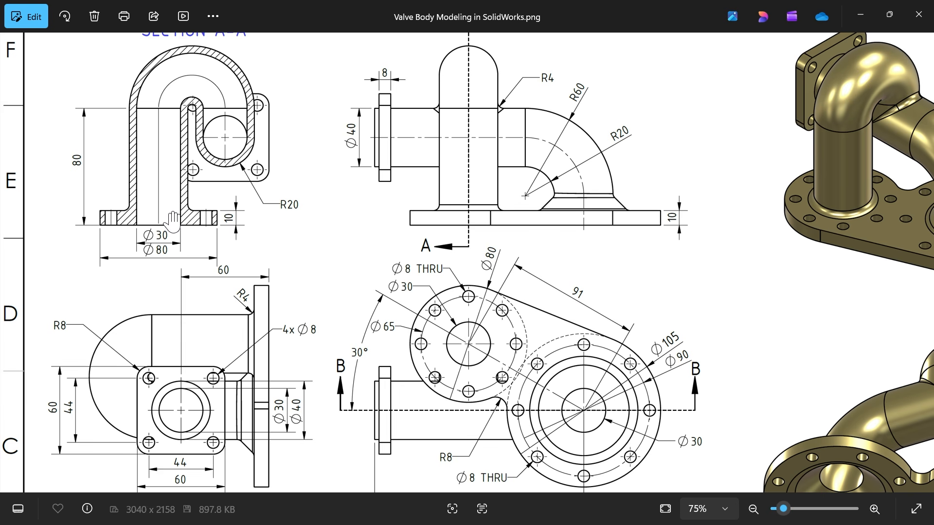
pyautogui.scroll(-3, 347, 200)
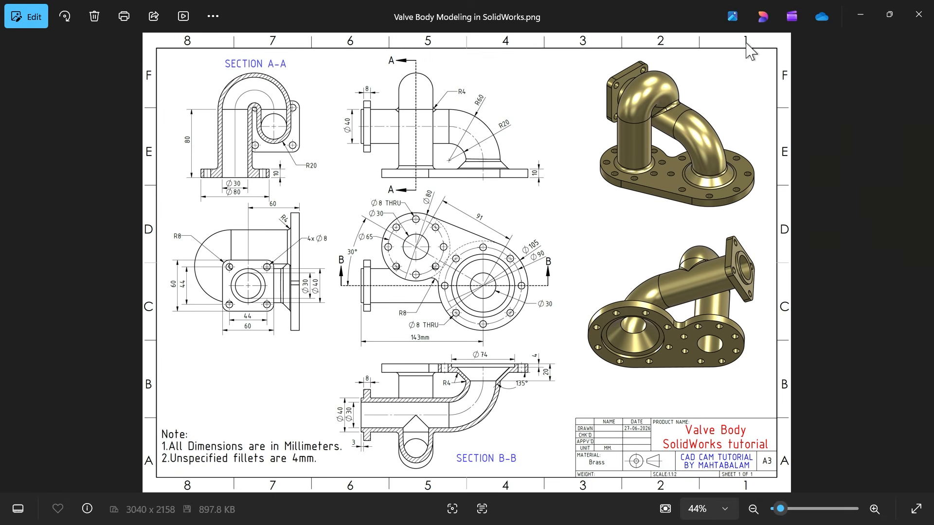
# - Switch to SOLIDWORKS and start a sketch on the Front Plane
pyautogui.click(859, 16)
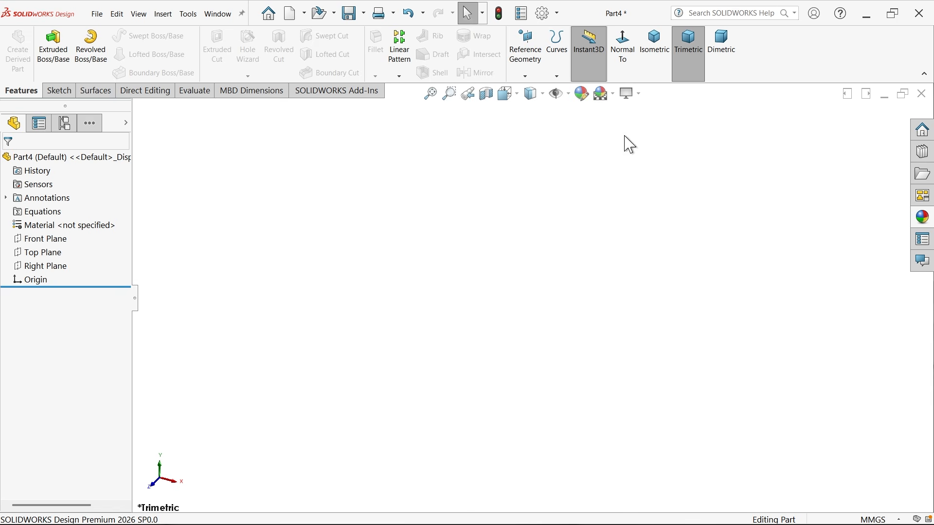
pyautogui.click(49, 239)
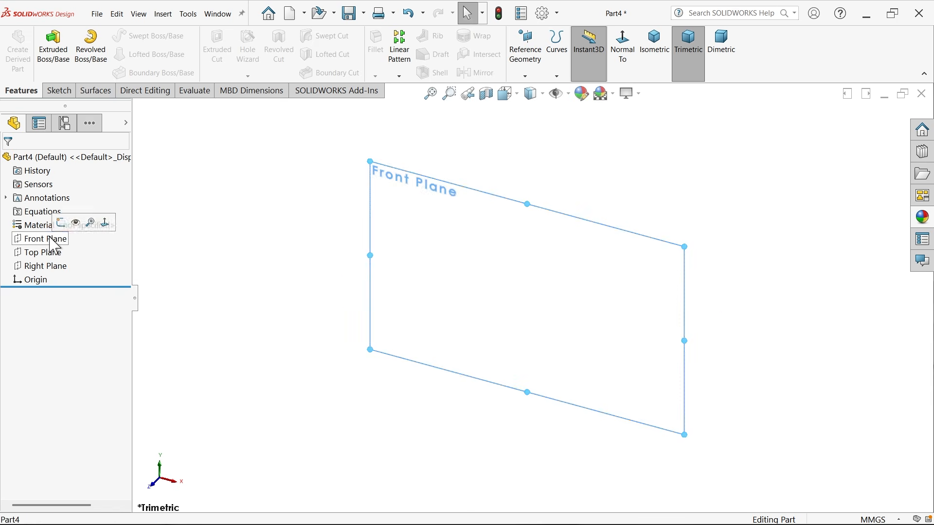
pyautogui.click(63, 225)
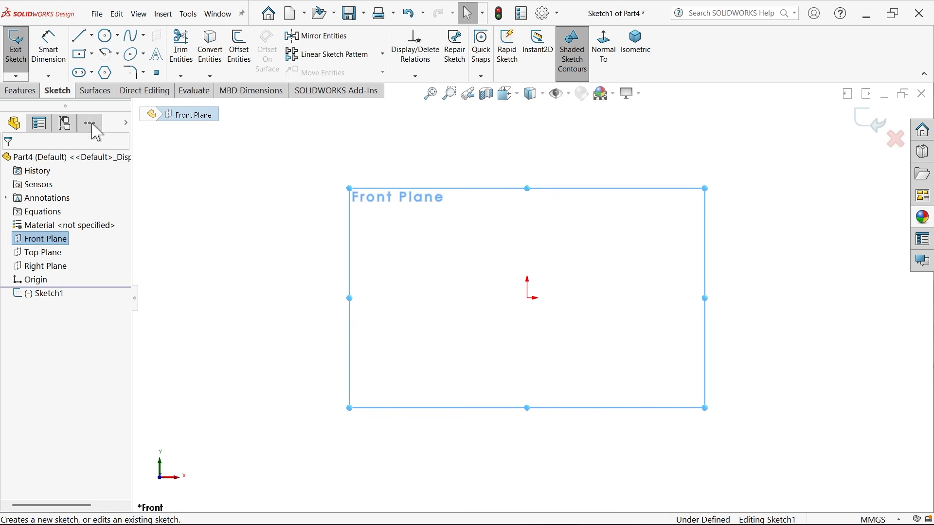
# - Sketch a vertical line about 54 mm up from the origin, continuing into a horizontal line about 113 mm long towards negative X
pyautogui.click(80, 39)
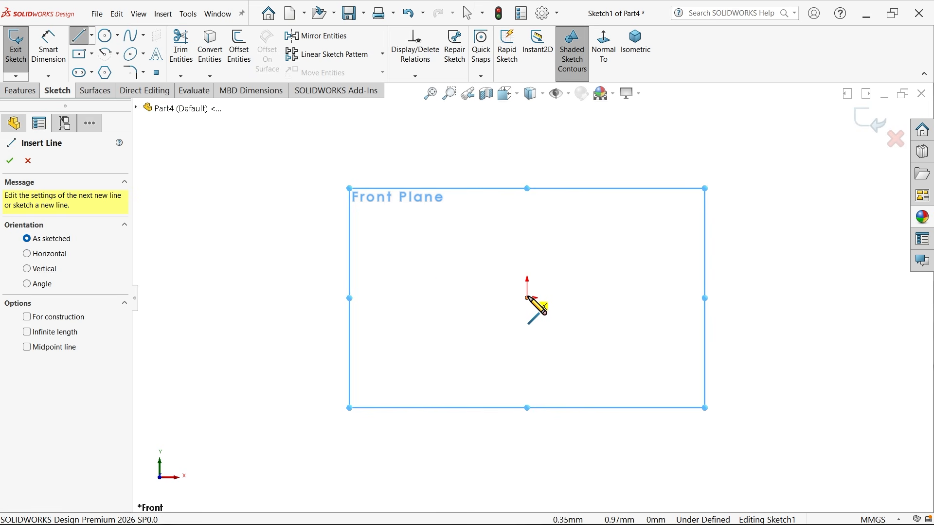
pyautogui.click(528, 298)
pyautogui.click(528, 190)
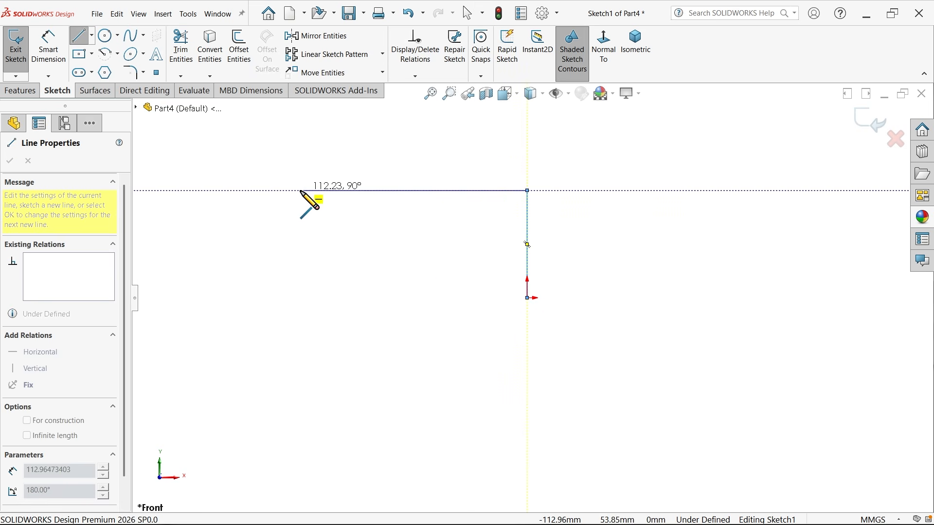
pyautogui.click(300, 190)
pyautogui.rightClick(322, 155)
pyautogui.click(369, 161)
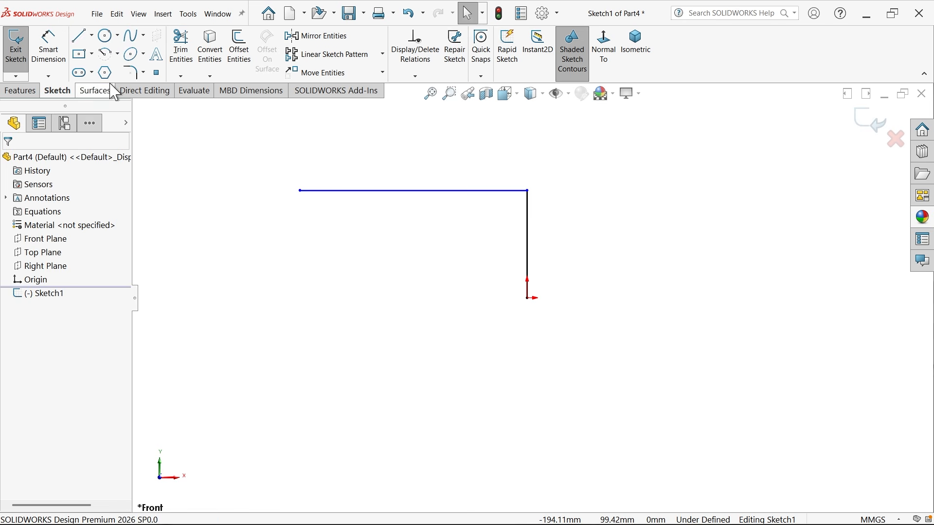
# - Check the dimensions in the valve body drawing and dimension the sketch's vertical line to 60 mm
pyautogui.click(49, 46)
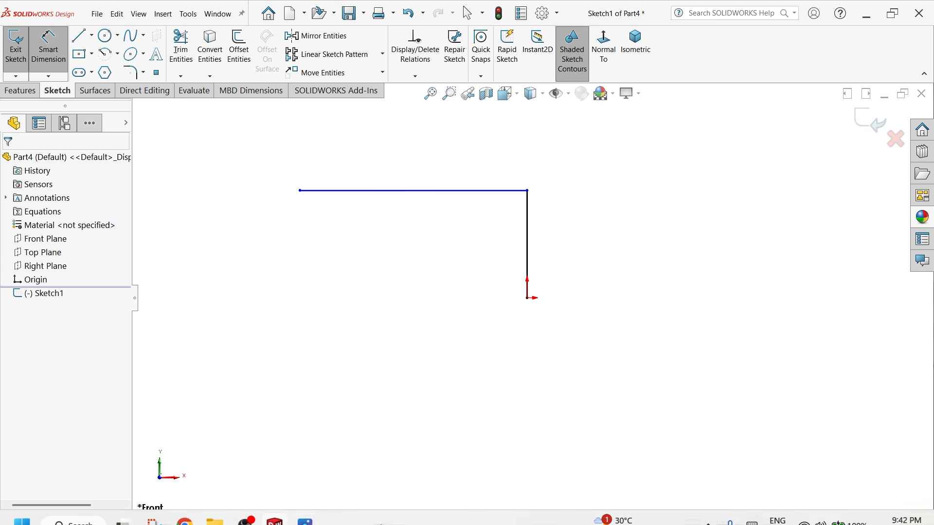
pyautogui.click(313, 511)
pyautogui.scroll(5, 415, 321)
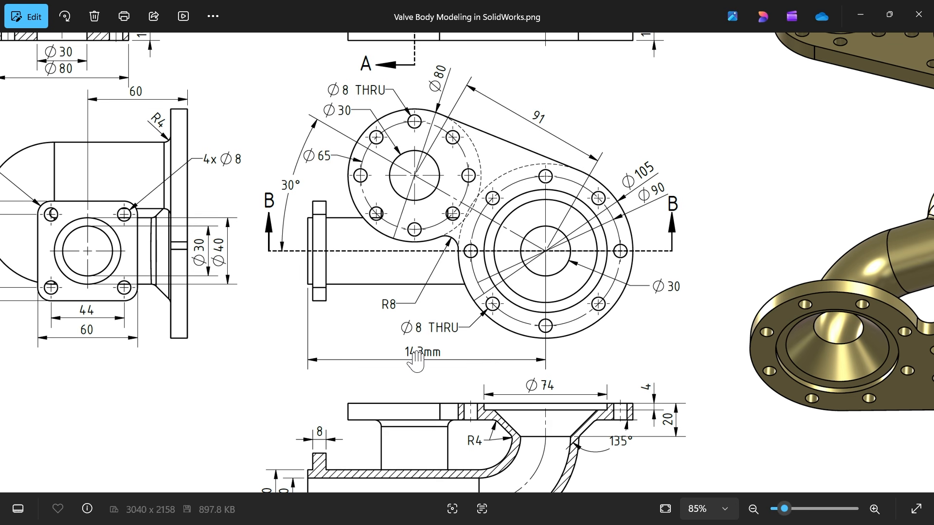
pyautogui.click(860, 15)
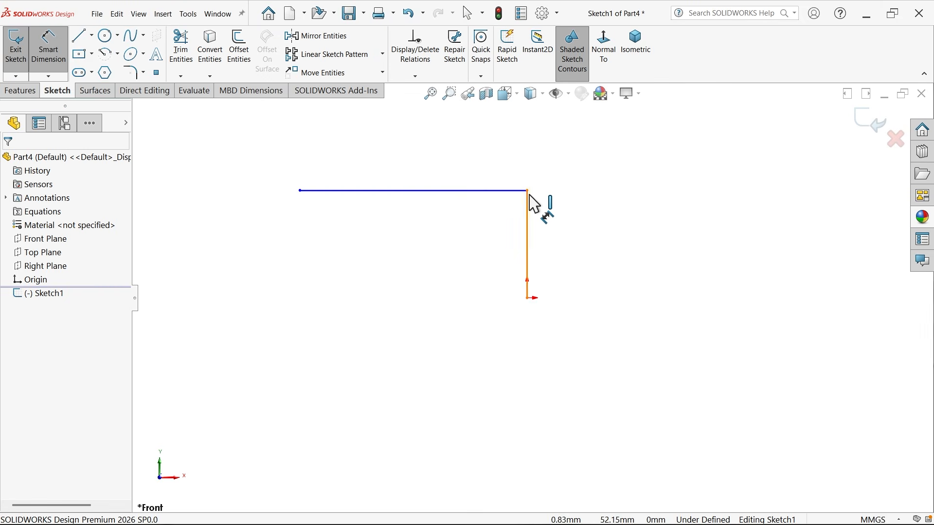
pyautogui.click(528, 229)
pyautogui.click(600, 244)
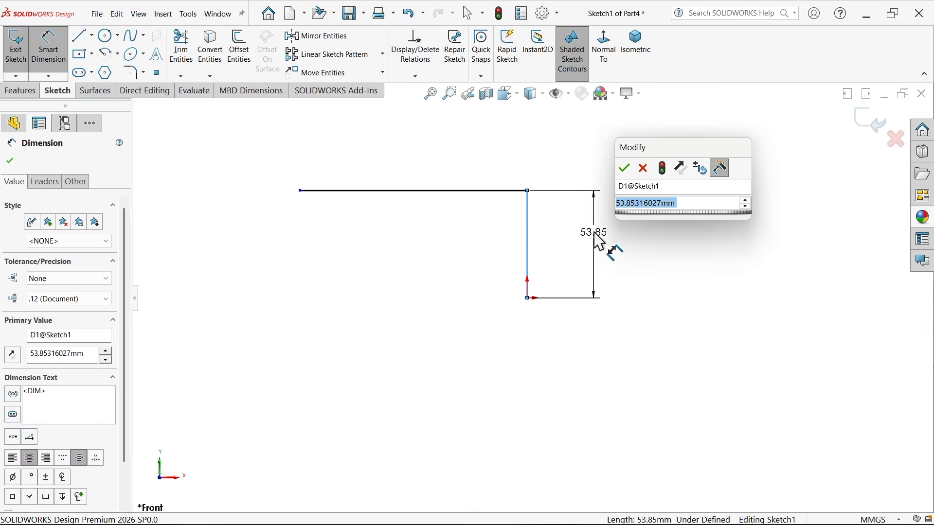
pyautogui.write('60')
pyautogui.press('Return')
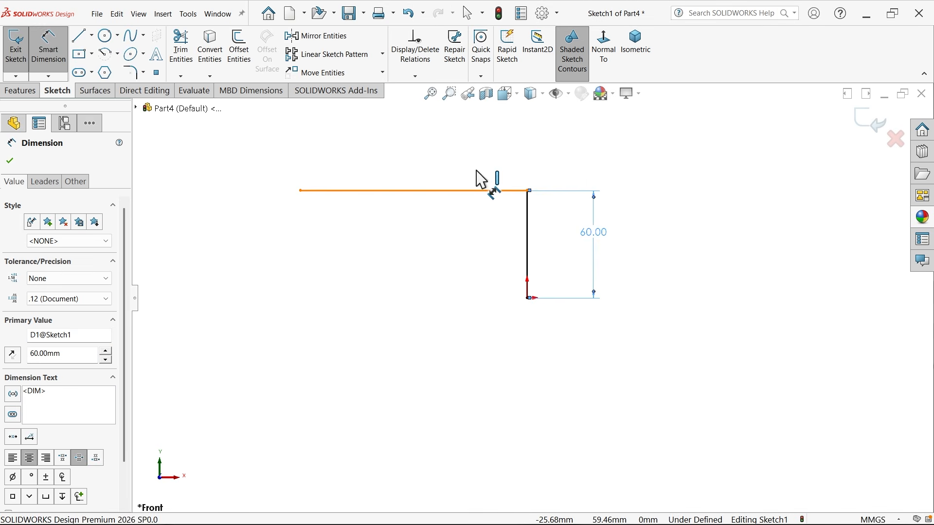
# - Dimension the sketch's horizontal line to 143 mm
pyautogui.click(484, 182)
pyautogui.click(476, 157)
pyautogui.write('143')
pyautogui.press('Return')
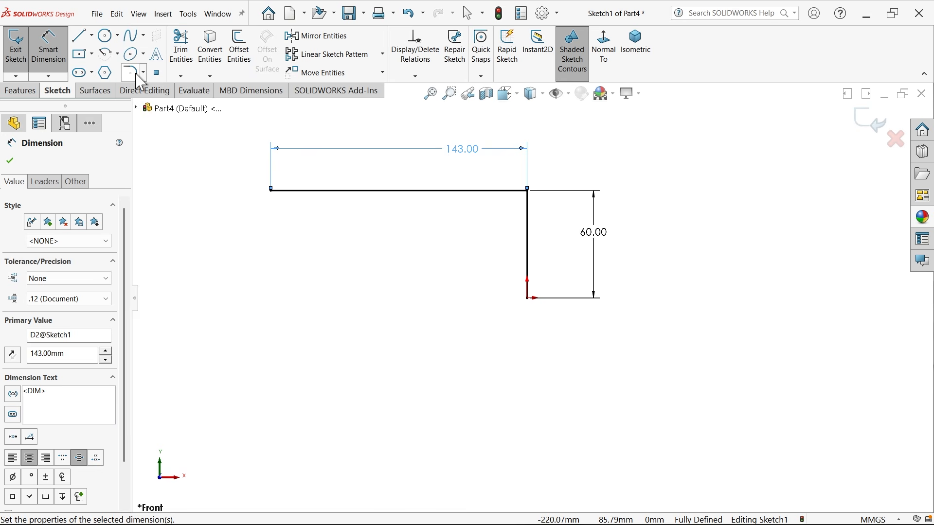
# - Round the corner between the vertical and horizontal lines with a 40 mm sketch fillet and exit the sketch
pyautogui.click(136, 76)
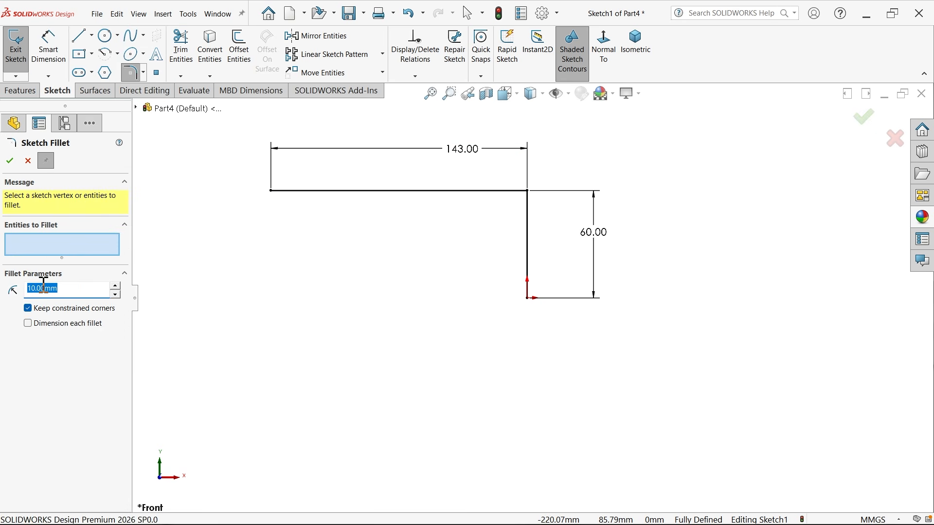
pyautogui.write('40')
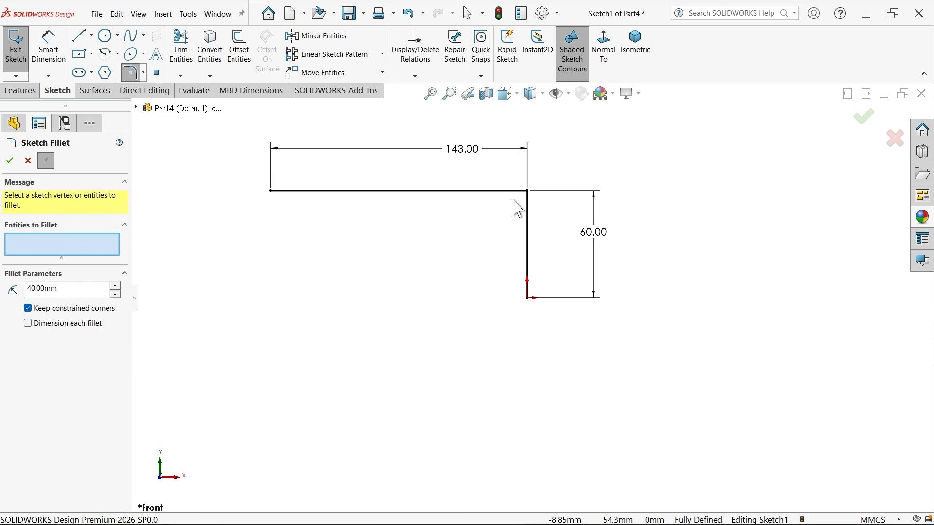
pyautogui.click(530, 194)
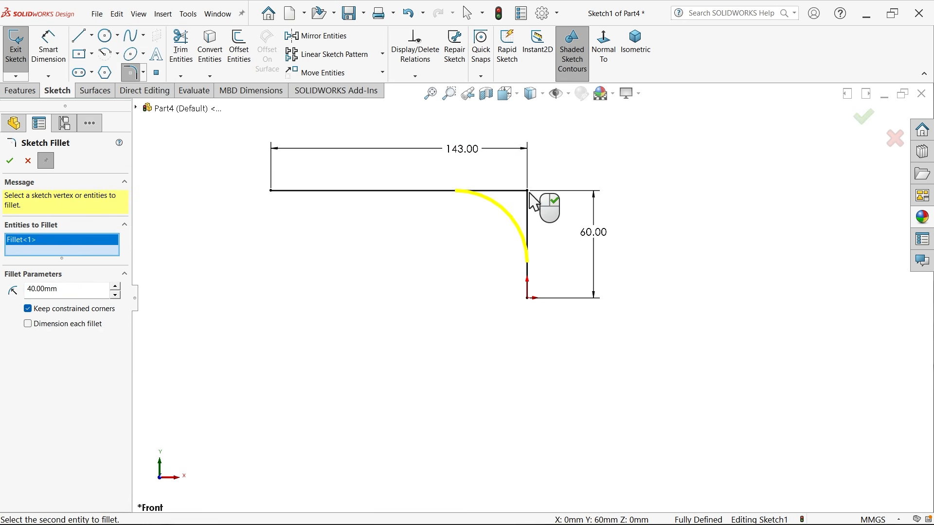
pyautogui.click(10, 161)
pyautogui.click(28, 162)
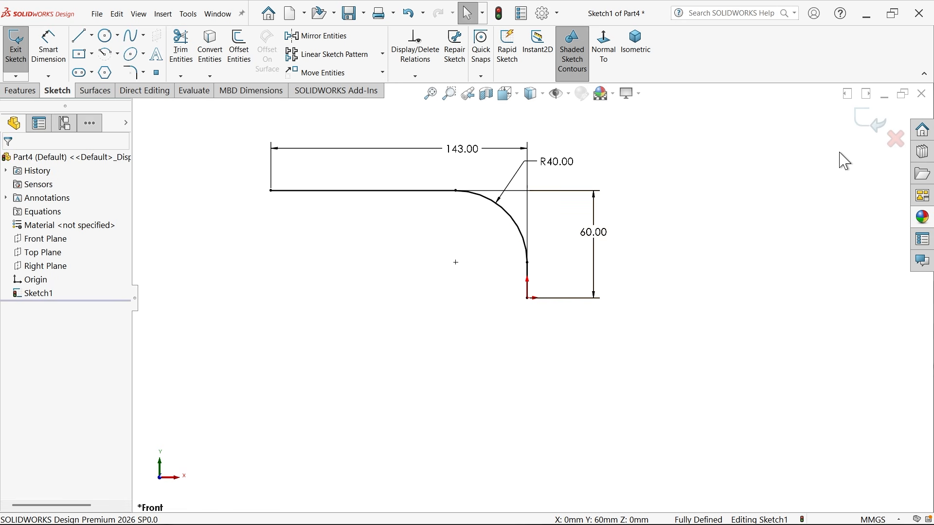
pyautogui.click(867, 120)
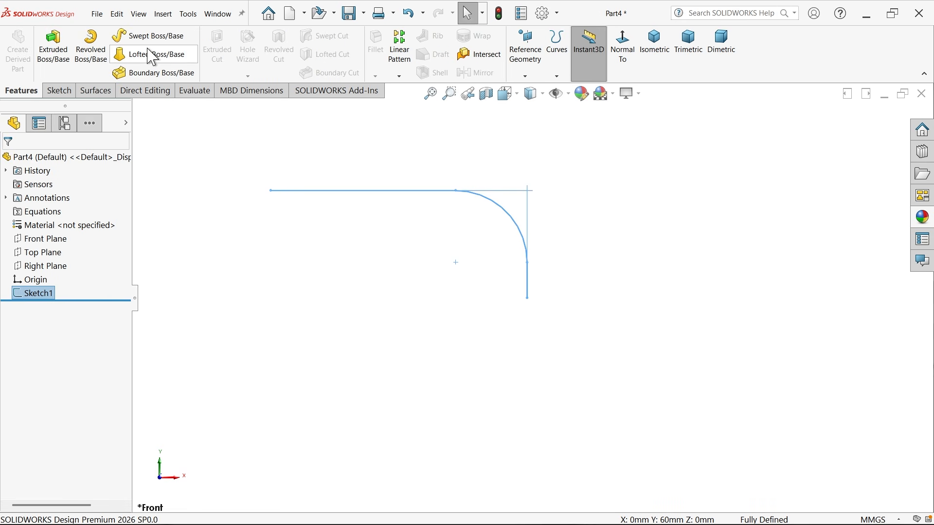
# - Set up a swept boss along the filleted path sketch using a circular profile of 40 mm diameter
pyautogui.click(151, 41)
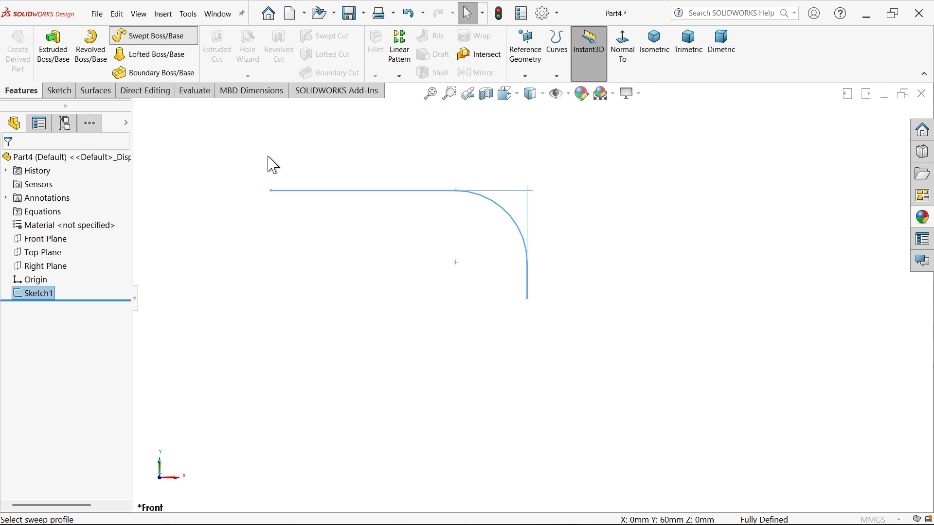
pyautogui.click(27, 211)
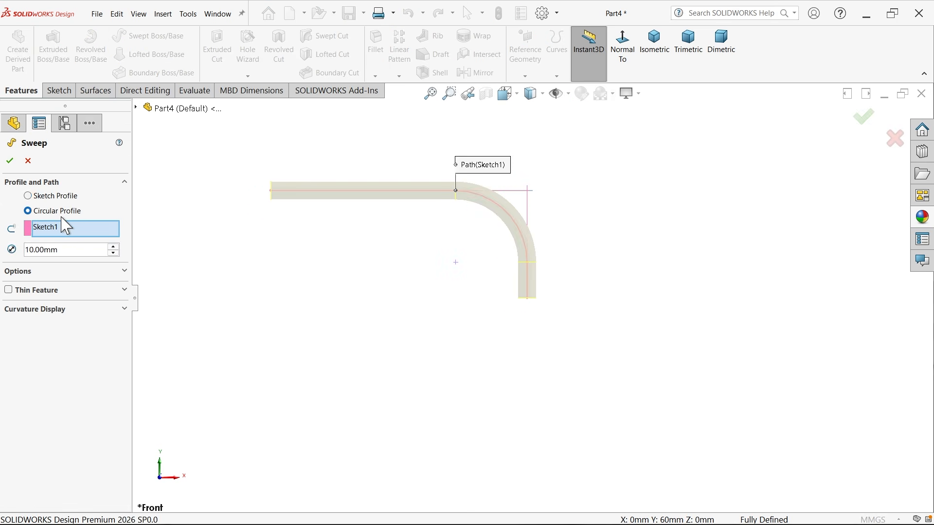
pyautogui.moveTo(67, 250); pyautogui.dragTo(22, 250)
pyautogui.write('40')
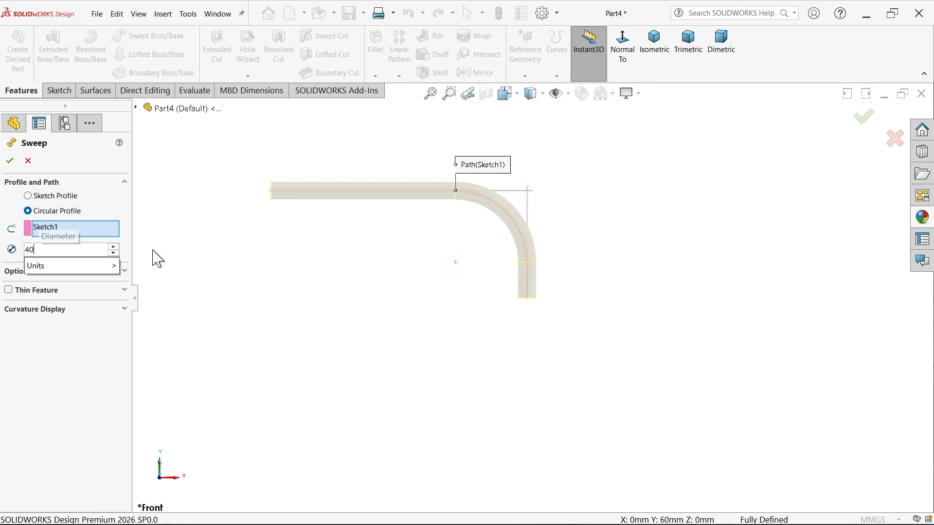
pyautogui.press('Return')
pyautogui.moveTo(290, 257); pyautogui.dragTo(303, 218, button='middle')
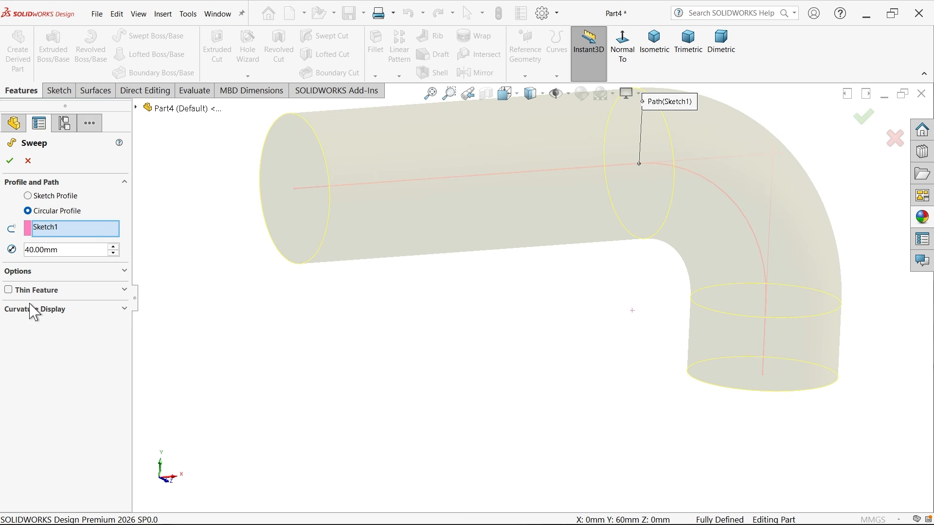
# - Make the sweep a one-direction thin feature with a 5 mm wall reversed inward, and create the pipe
pyautogui.click(9, 290)
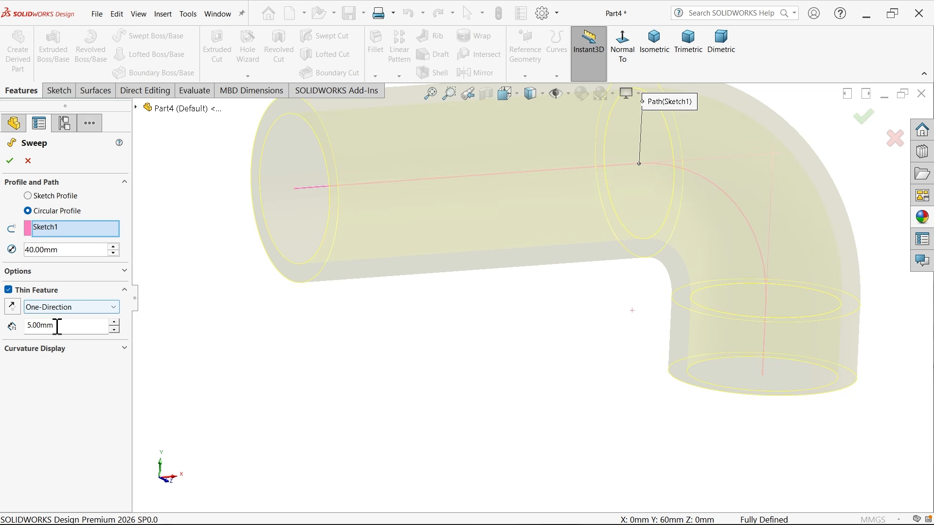
pyautogui.moveTo(58, 325); pyautogui.dragTo(23, 326)
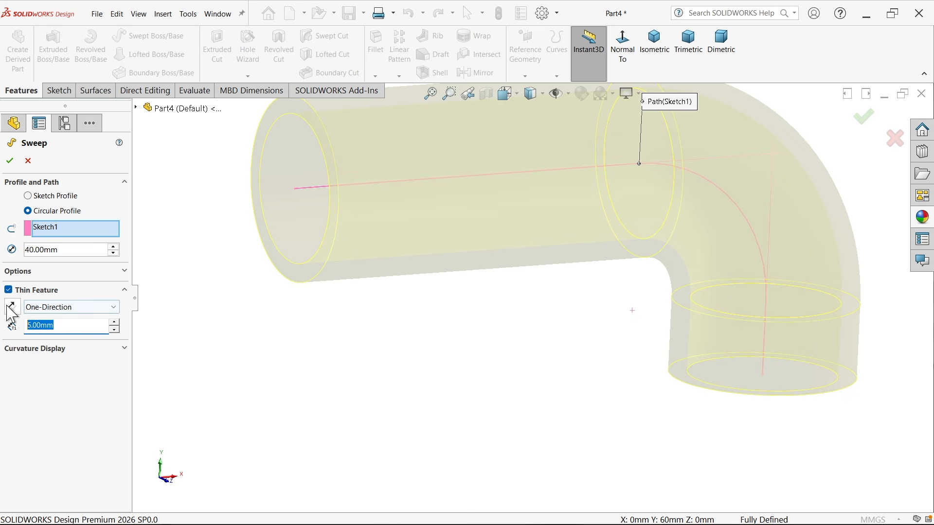
pyautogui.click(11, 311)
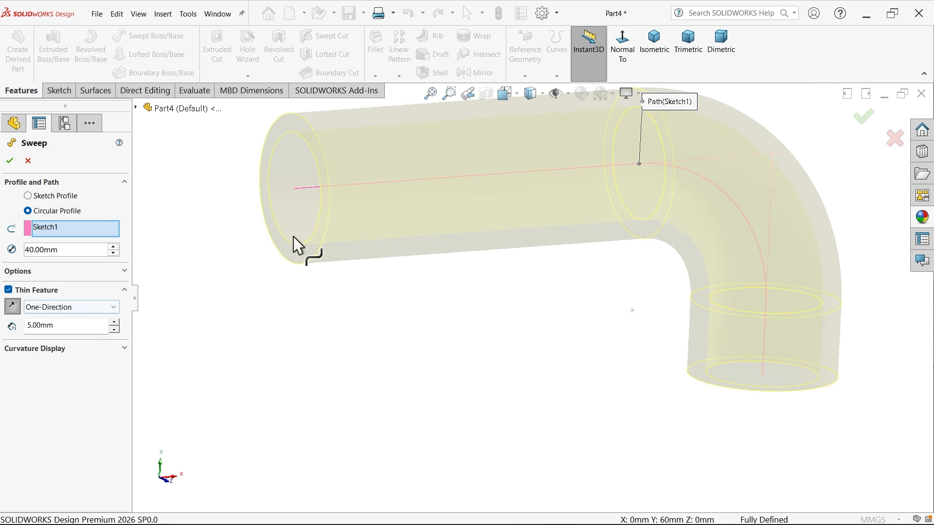
pyautogui.click(11, 167)
pyautogui.moveTo(177, 271)
pyautogui.mouseDown(button='middle')
pyautogui.moveTo(294, 317)
pyautogui.moveTo(325, 310)
pyautogui.moveTo(307, 323)
pyautogui.moveTo(208, 233)
pyautogui.moveTo(244, 340)
pyautogui.moveTo(168, 273)
pyautogui.mouseUp(button='middle')
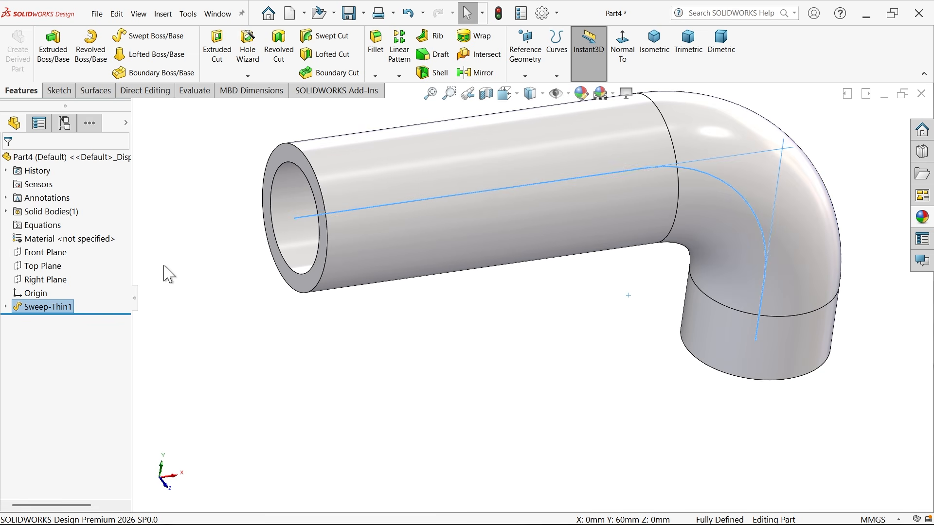
# - Apply the brushed brass appearance to the whole part
pyautogui.click(87, 157)
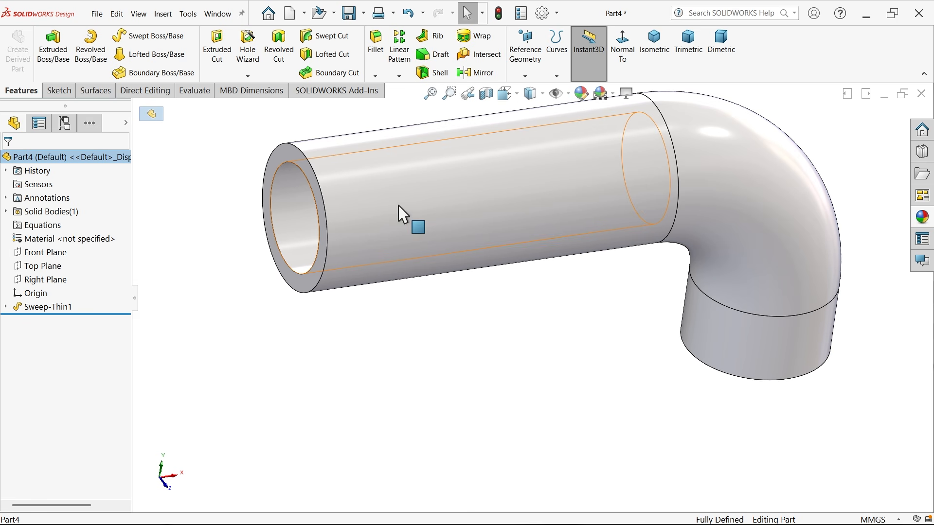
pyautogui.click(921, 219)
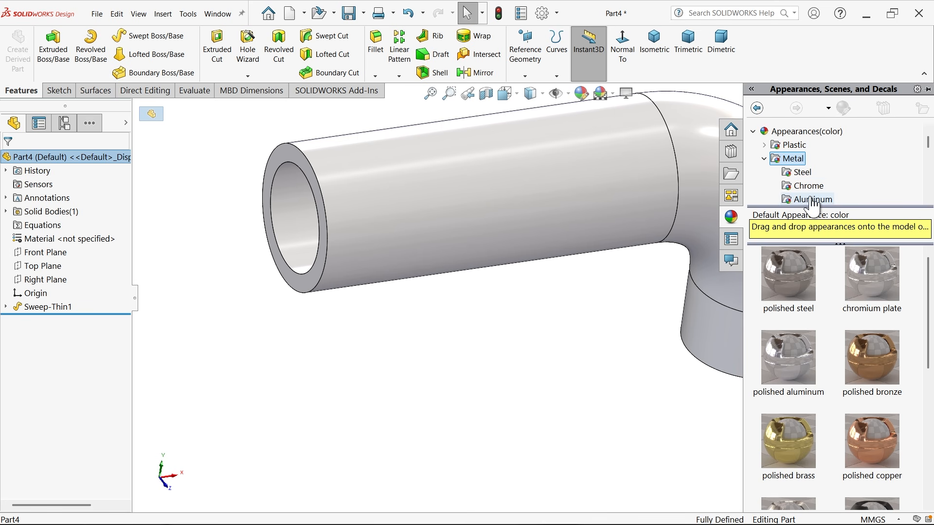
pyautogui.scroll(-2, 810, 197)
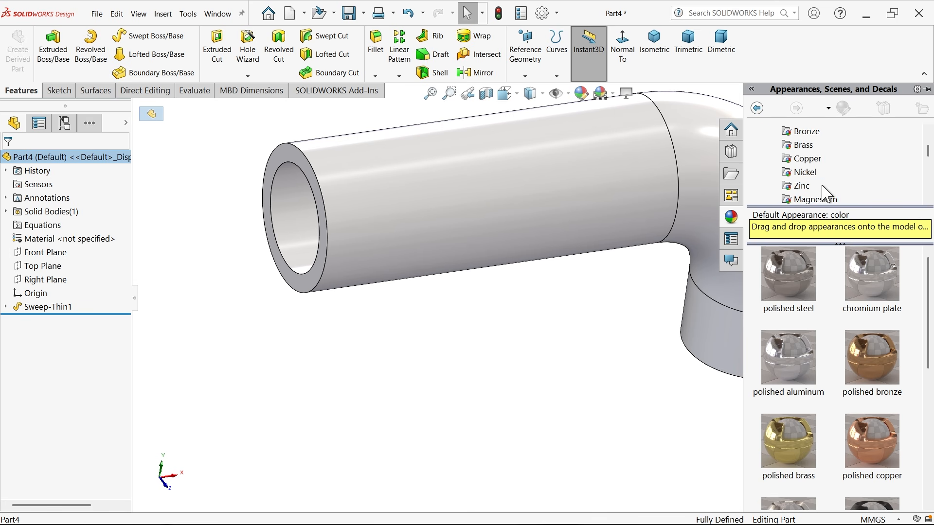
pyautogui.click(803, 145)
pyautogui.doubleClick(874, 279)
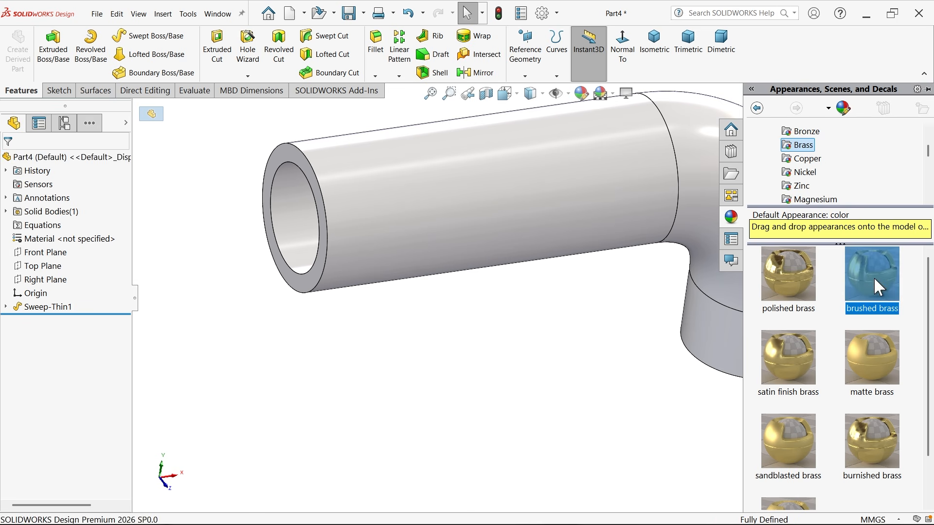
pyautogui.scroll(2, 619, 288)
pyautogui.click(580, 325)
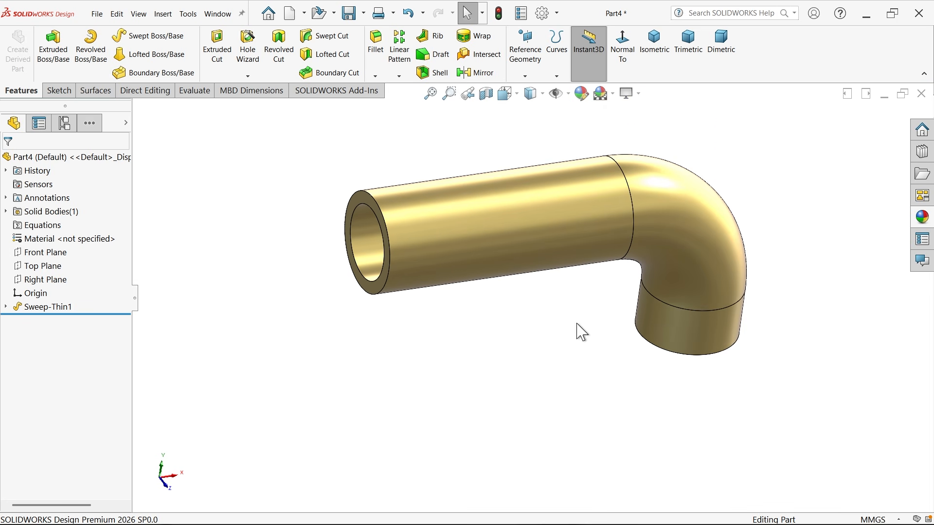
# - Check the diameter of the pipe's bore at the open end of the horizontal run
pyautogui.scroll(-3, 438, 311)
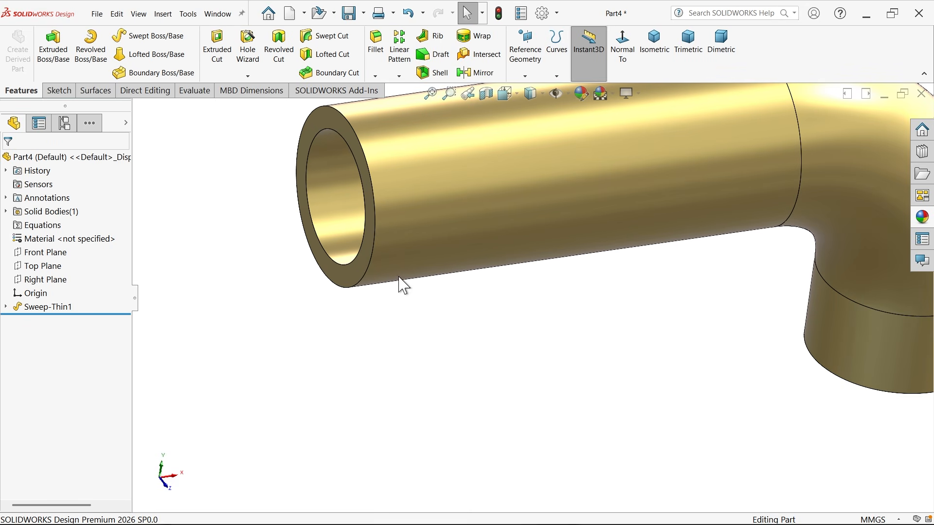
pyautogui.click(356, 253)
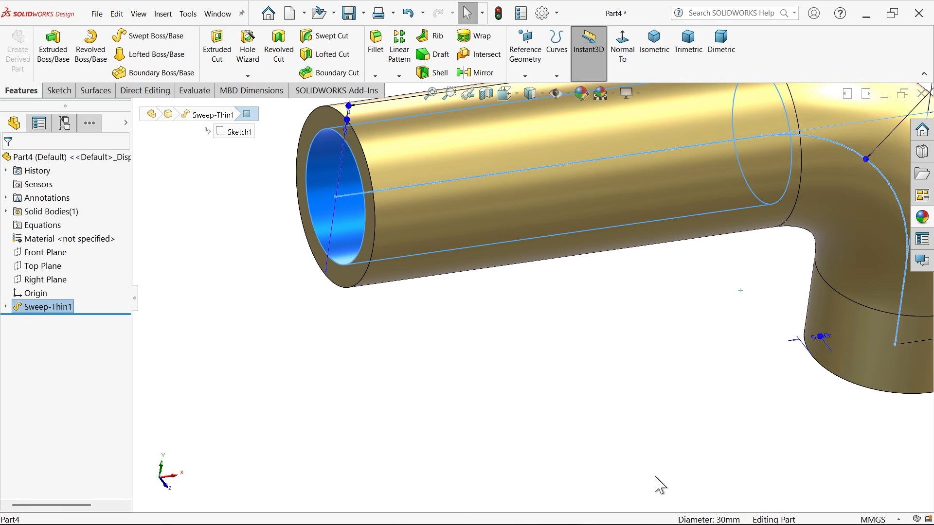
pyautogui.click(638, 431)
pyautogui.scroll(4, 570, 395)
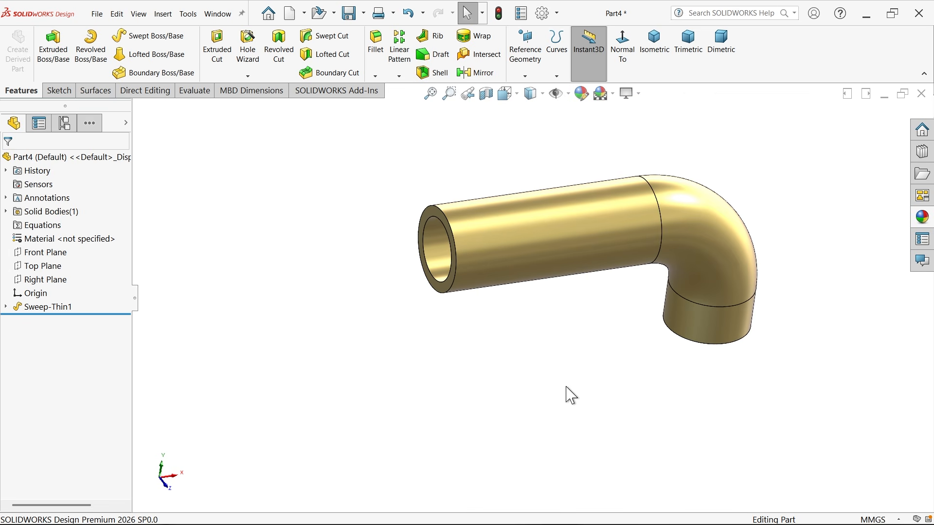
# - On the Top Plane, sketch a circle about 88 mm across at the origin and one about 81 mm across, offset toward negative X and positive Z
pyautogui.click(53, 266)
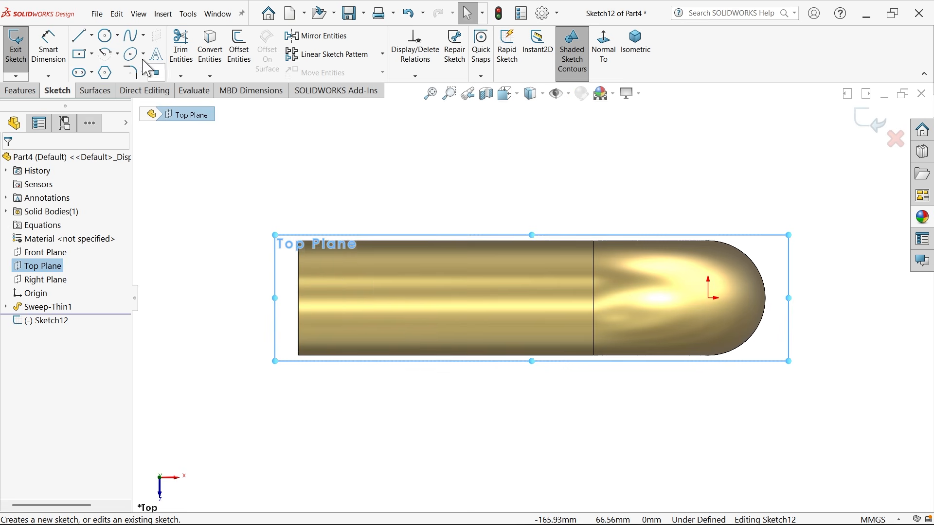
pyautogui.click(105, 35)
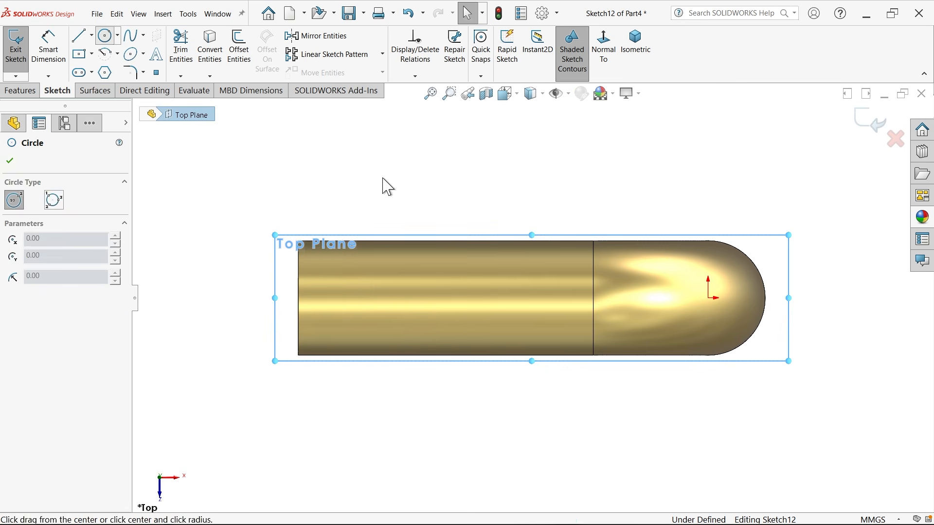
pyautogui.scroll(3, 557, 348)
pyautogui.scroll(-2, 637, 317)
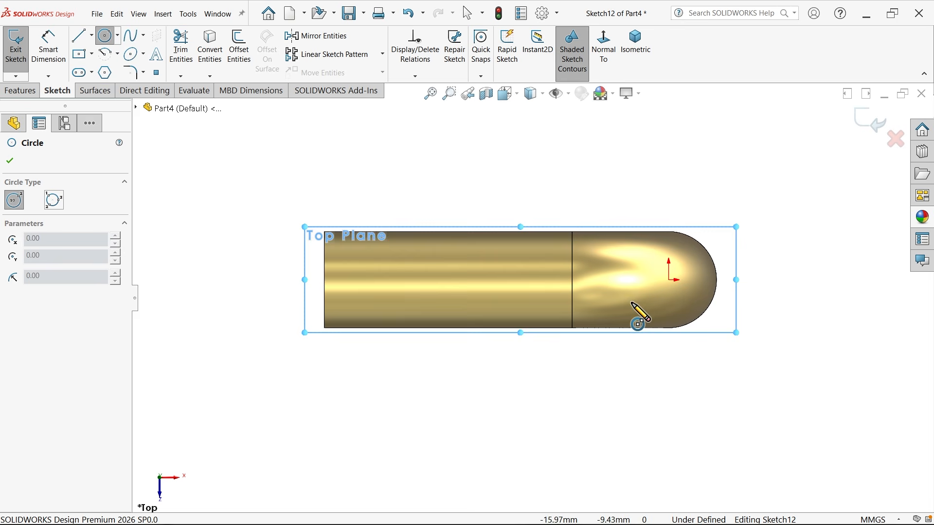
pyautogui.click(669, 280)
pyautogui.click(674, 176)
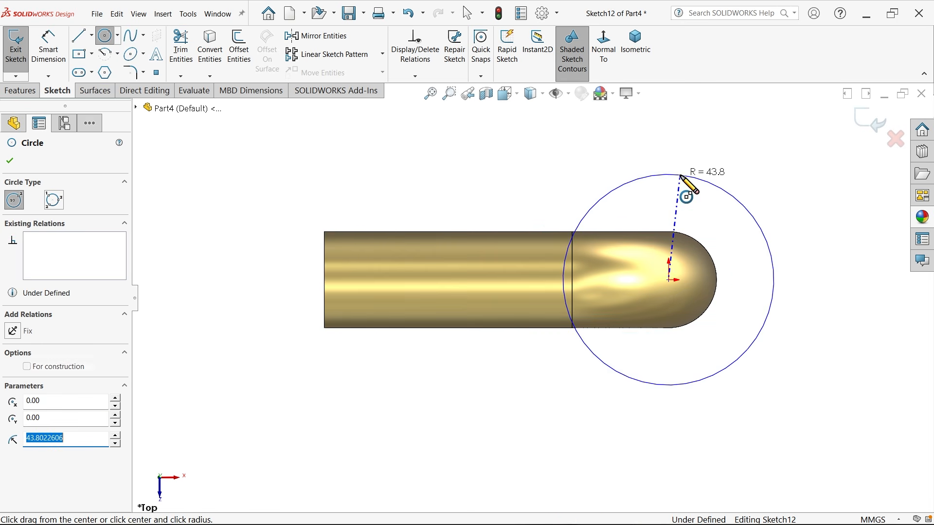
pyautogui.click(465, 431)
pyautogui.click(465, 333)
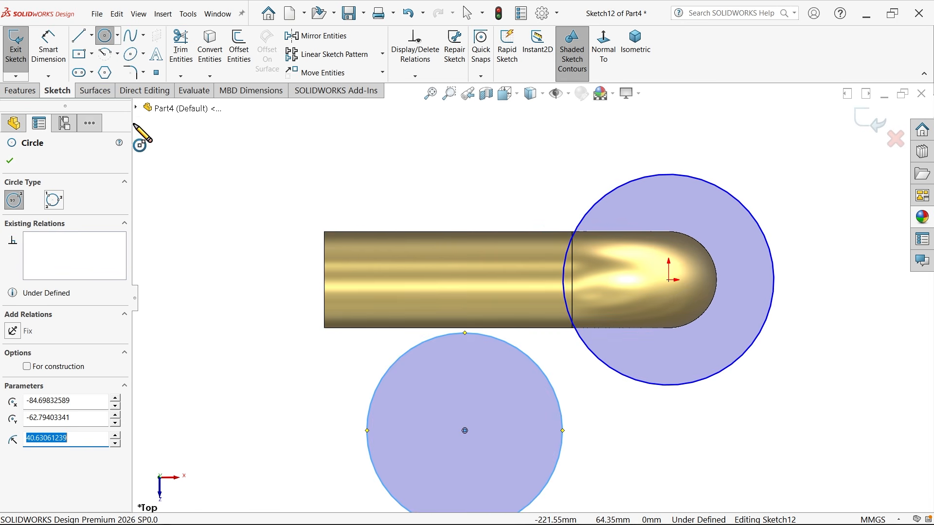
# - Draw a centerline from the offset circle's centre to the origin, continuing horizontally along the pipe axis to its open end
pyautogui.click(91, 35)
pyautogui.click(104, 68)
pyautogui.scroll(2, 475, 258)
pyautogui.scroll(-2, 506, 358)
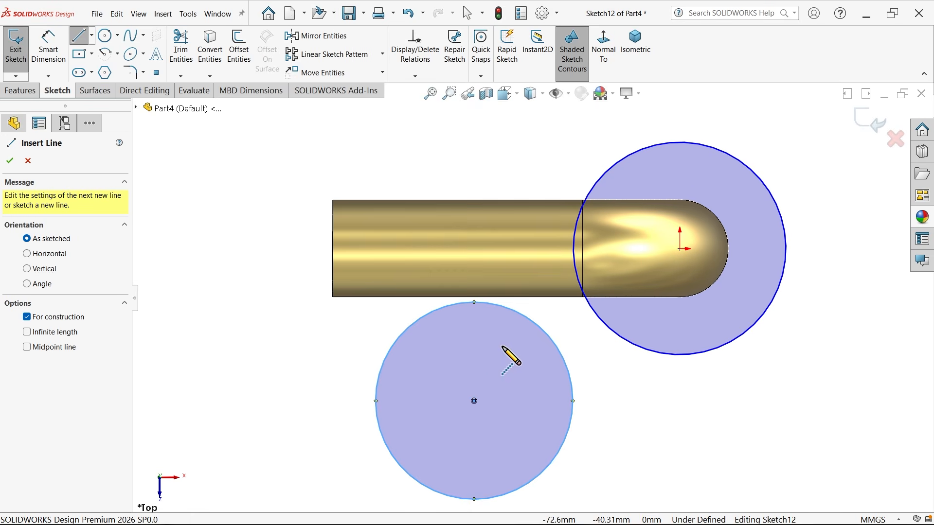
pyautogui.click(474, 401)
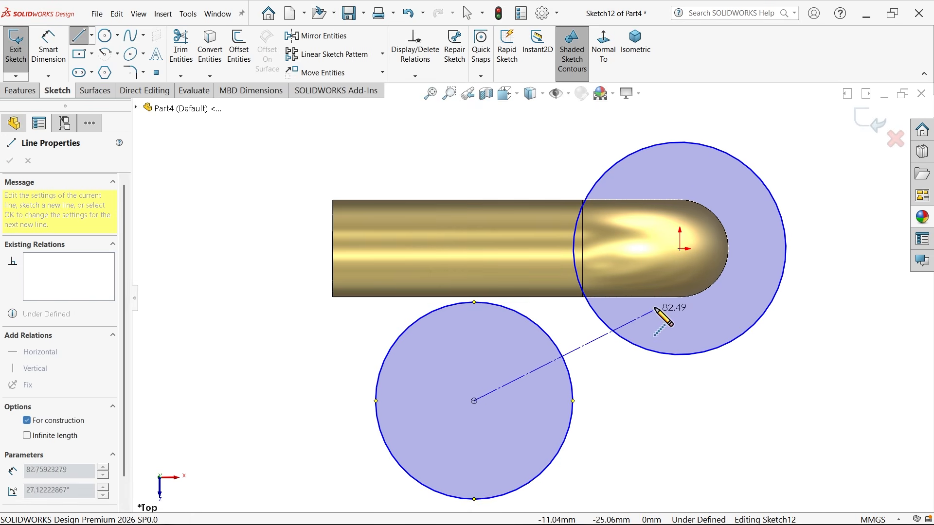
pyautogui.click(680, 249)
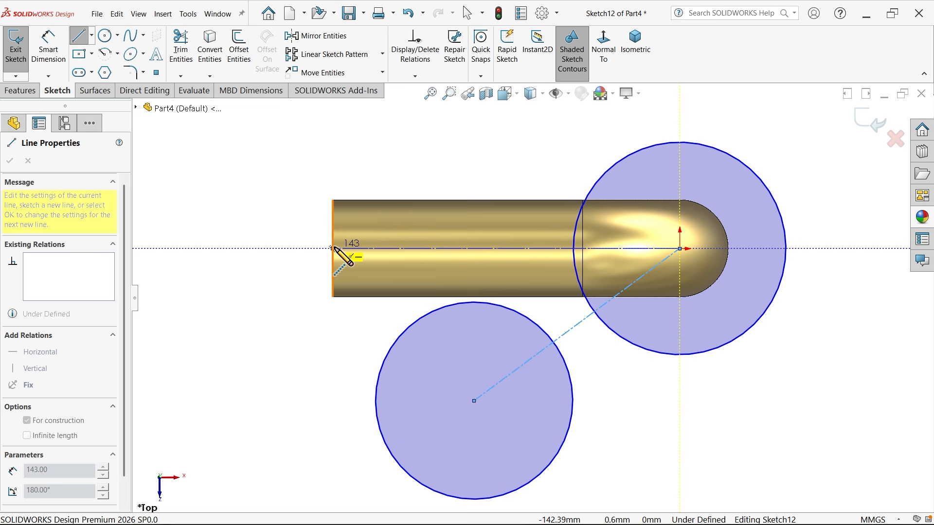
pyautogui.click(332, 249)
pyautogui.rightClick(287, 213)
pyautogui.click(314, 224)
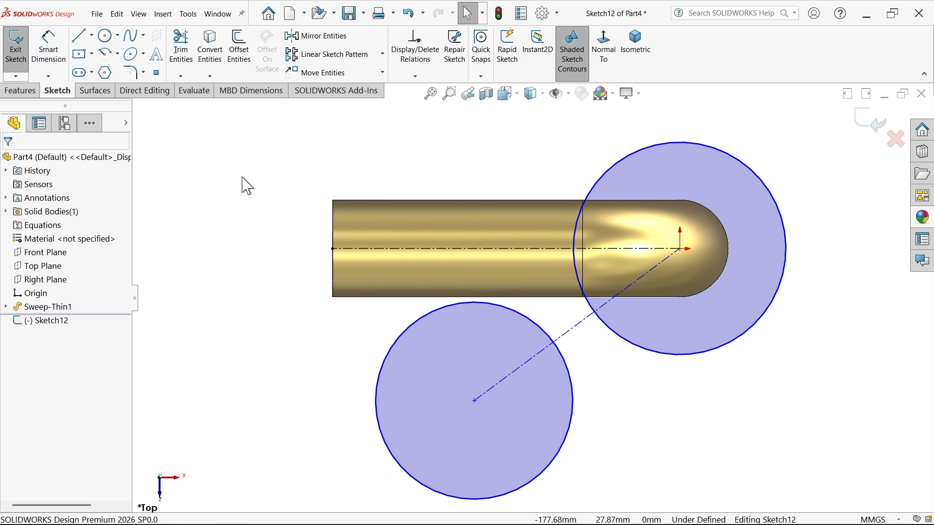
# - Dimension the angled centerline between the two circle centres to 91 mm
pyautogui.click(49, 48)
pyautogui.scroll(2, 553, 328)
pyautogui.scroll(-1, 581, 324)
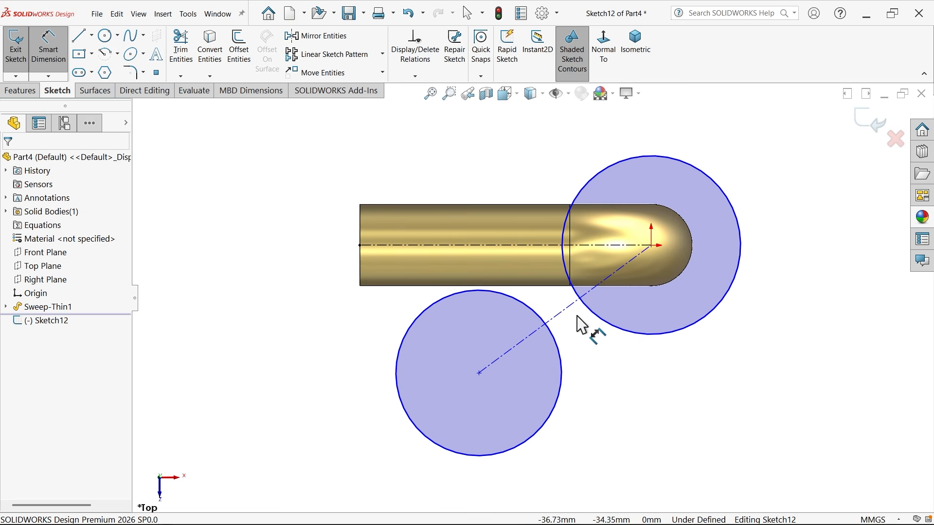
pyautogui.click(573, 321)
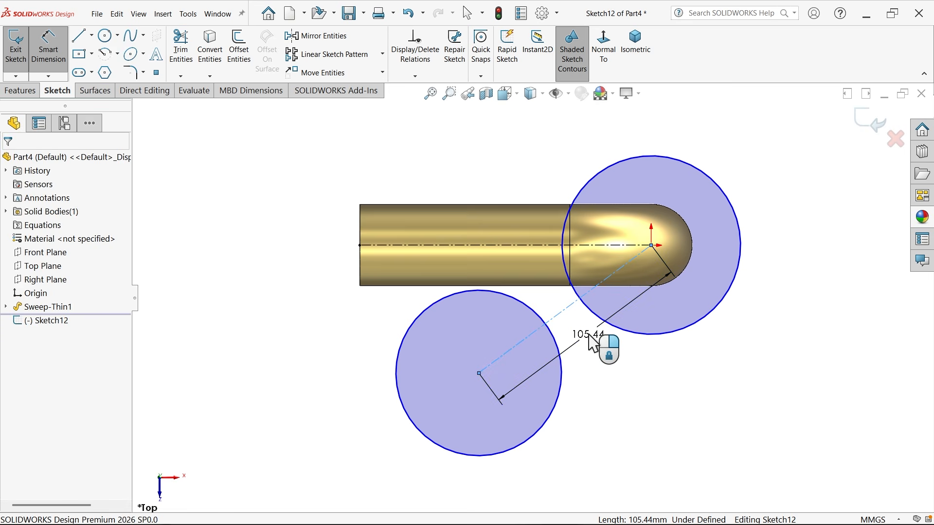
pyautogui.click(592, 340)
pyautogui.write('91')
pyautogui.press('Return')
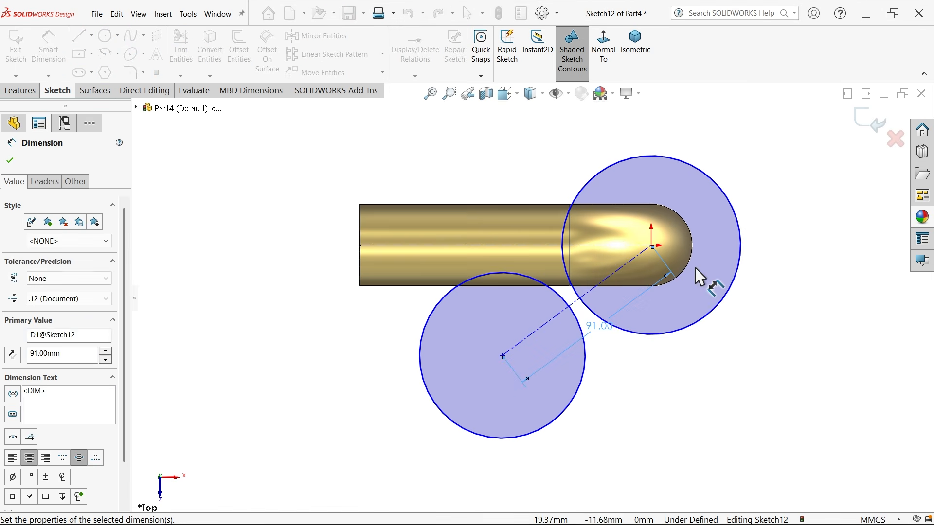
# - Dimension the circle at the origin to 105 mm diameter and the offset circle to 80 mm diameter
pyautogui.click(740, 261)
pyautogui.click(776, 242)
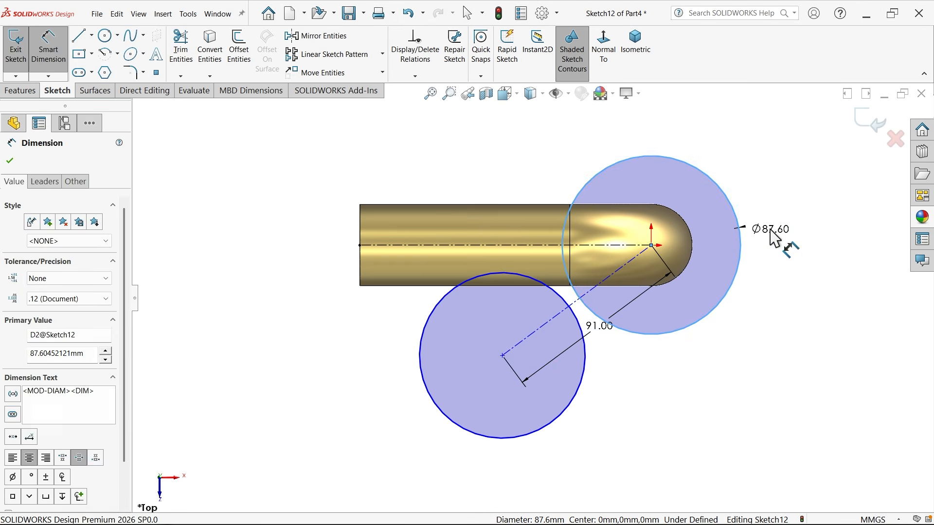
pyautogui.write('105')
pyautogui.press('Return')
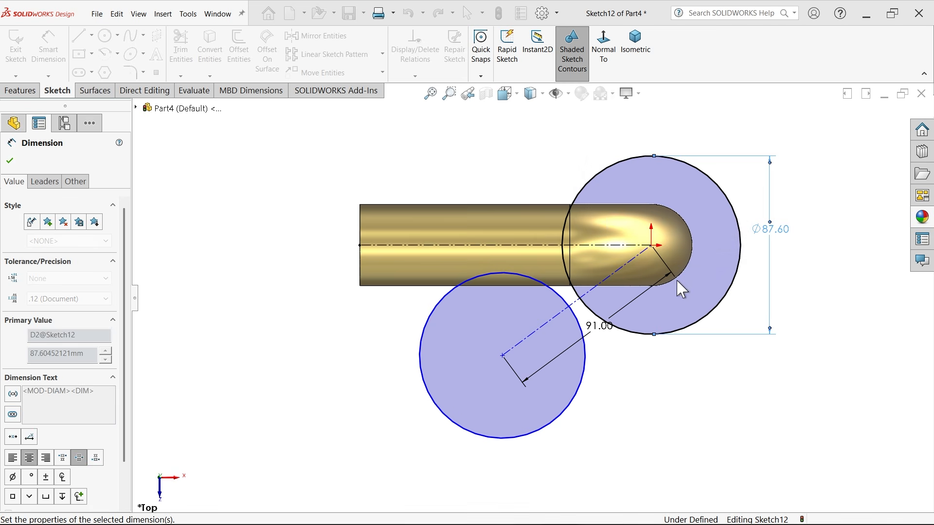
pyautogui.click(572, 406)
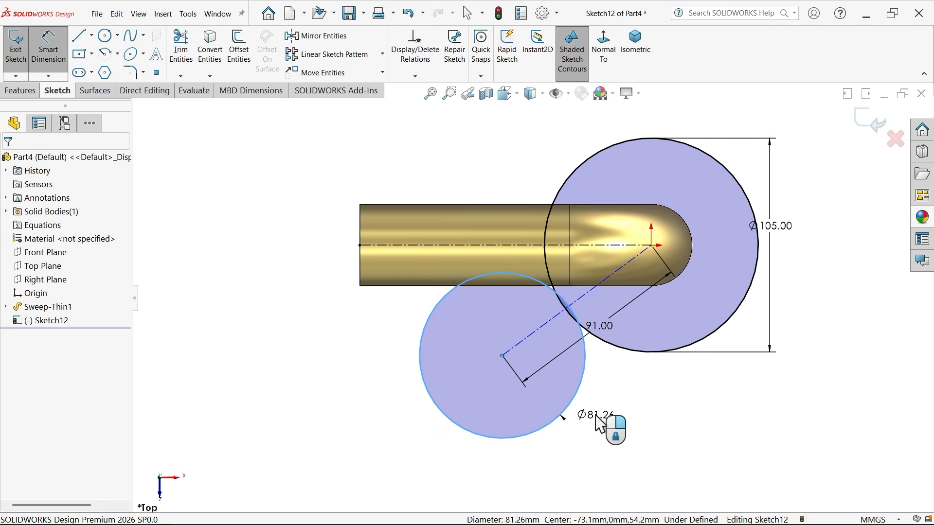
pyautogui.click(599, 424)
pyautogui.write('80')
pyautogui.press('Return')
# - Dimension the angle between the horizontal and angled centerlines to 30°
pyautogui.scroll(-2, 520, 255)
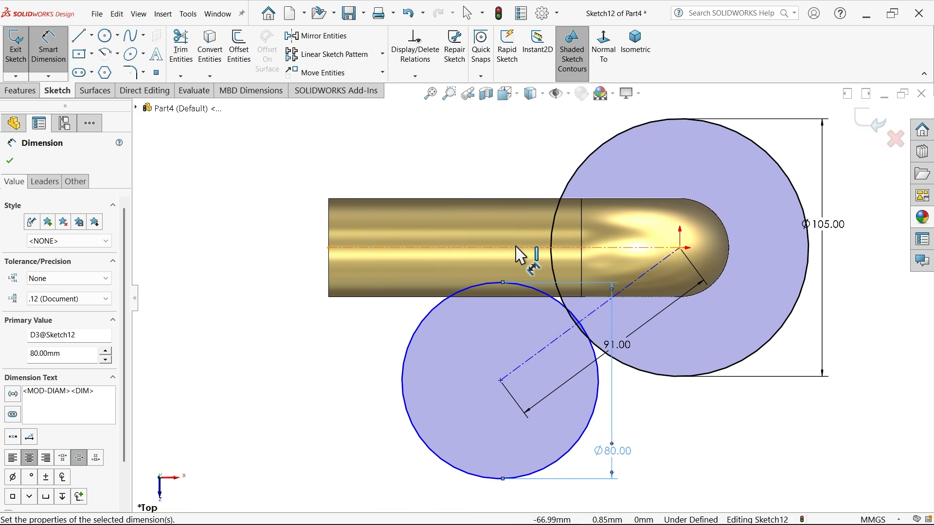
pyautogui.click(508, 249)
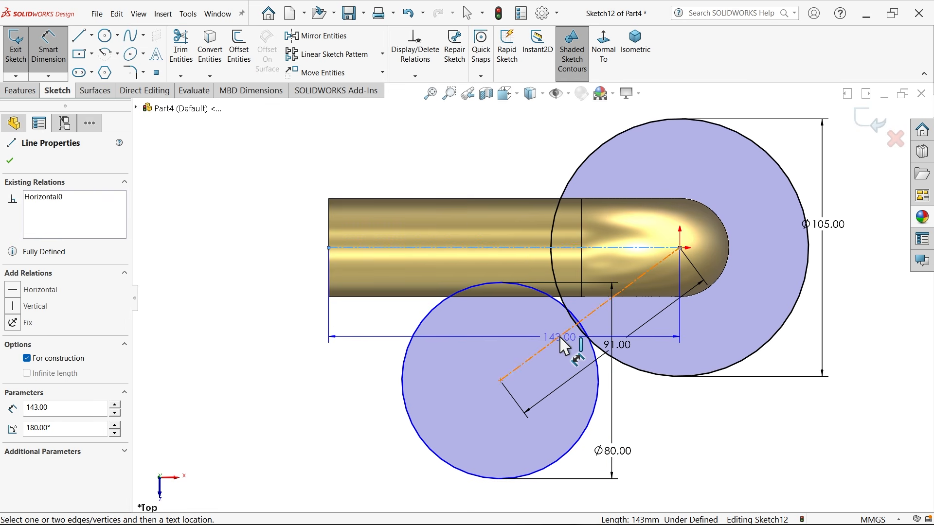
pyautogui.click(563, 336)
pyautogui.click(307, 368)
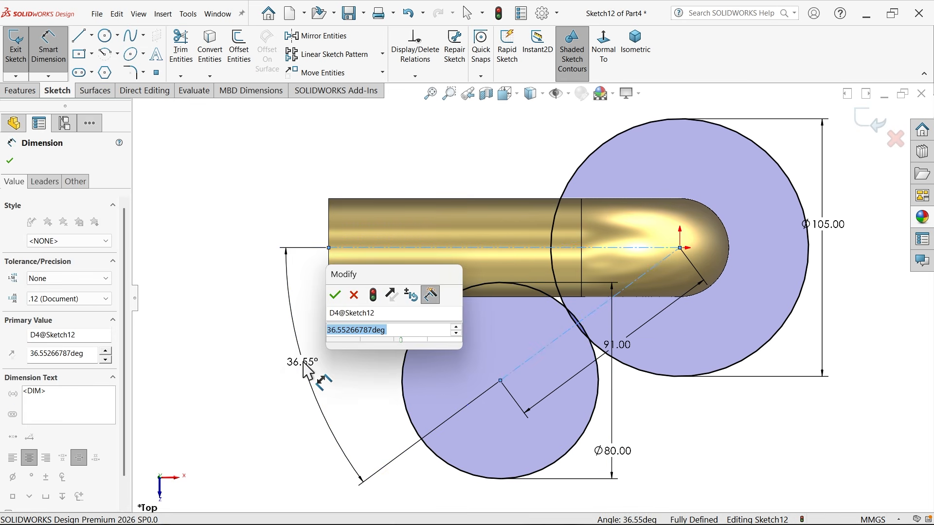
pyautogui.write('30')
pyautogui.press('Return')
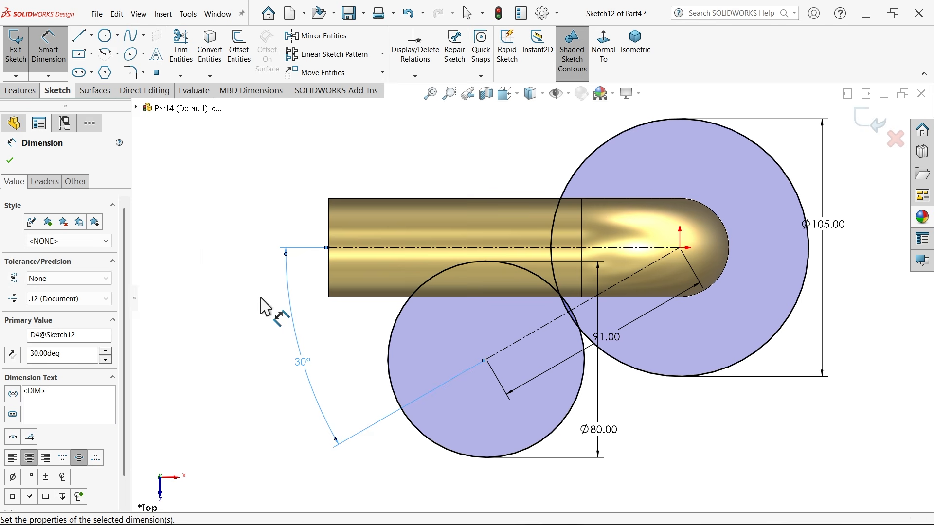
# - Draw a line tangent to the 105 mm and 80 mm circles on the side facing away from the pipe
pyautogui.click(78, 36)
pyautogui.scroll(-2, 582, 396)
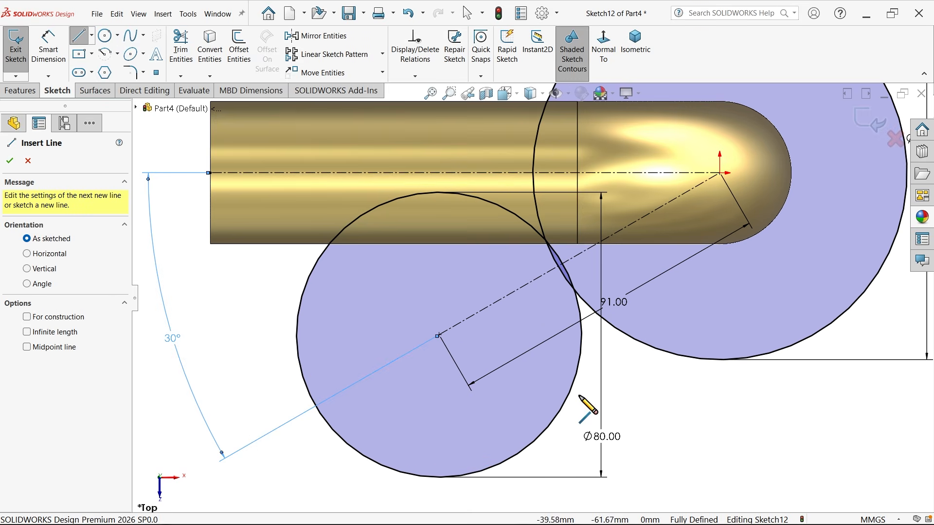
pyautogui.click(770, 355)
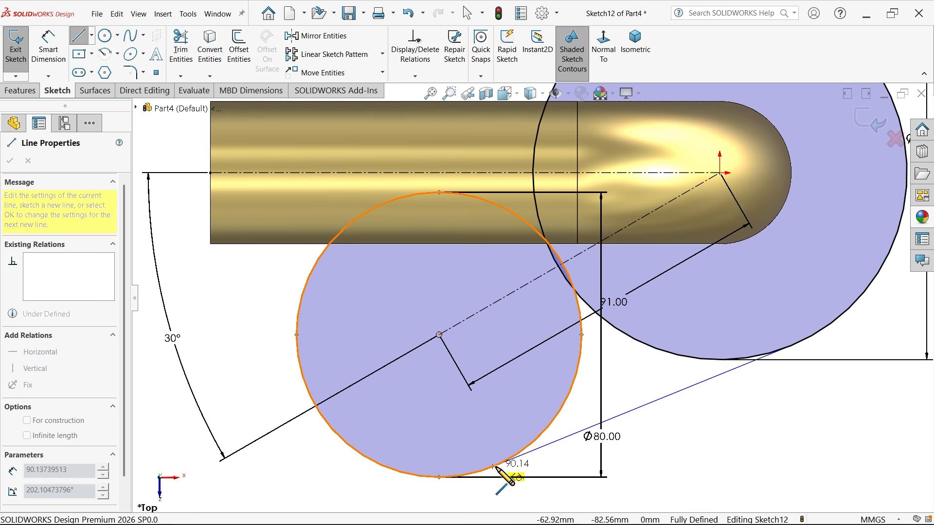
pyautogui.click(494, 466)
pyautogui.rightClick(575, 403)
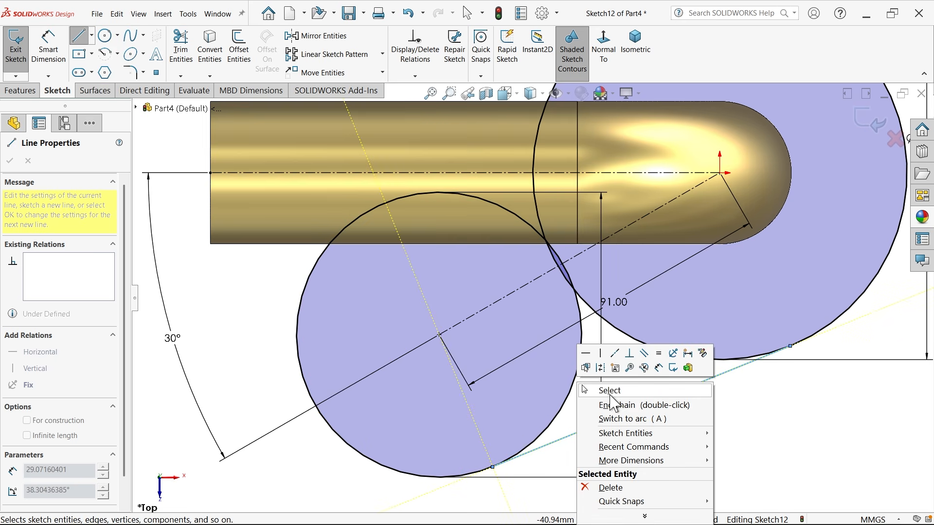
pyautogui.click(612, 390)
# - Power-trim the inner arcs of both circles to leave one closed outline, without keeping the trimmed pieces as construction geometry
pyautogui.scroll(2, 608, 384)
pyautogui.scroll(-1, 579, 294)
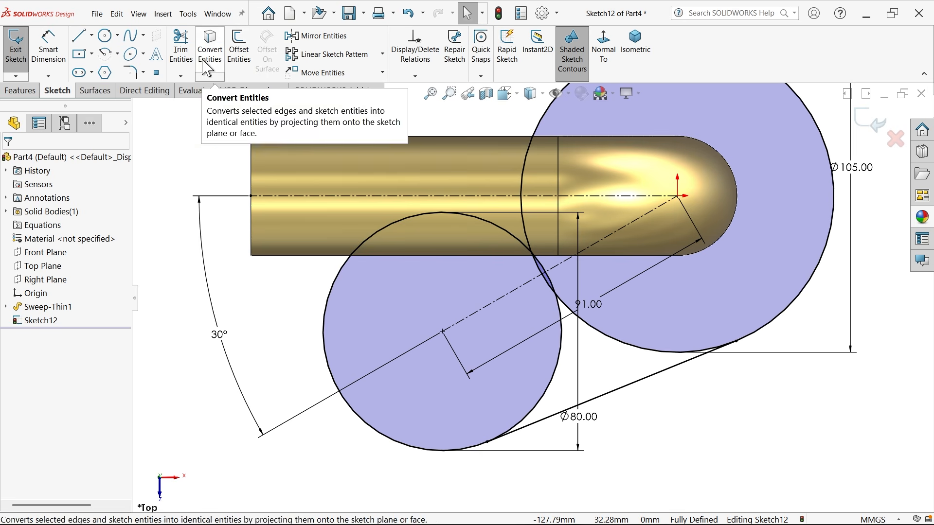
pyautogui.click(184, 67)
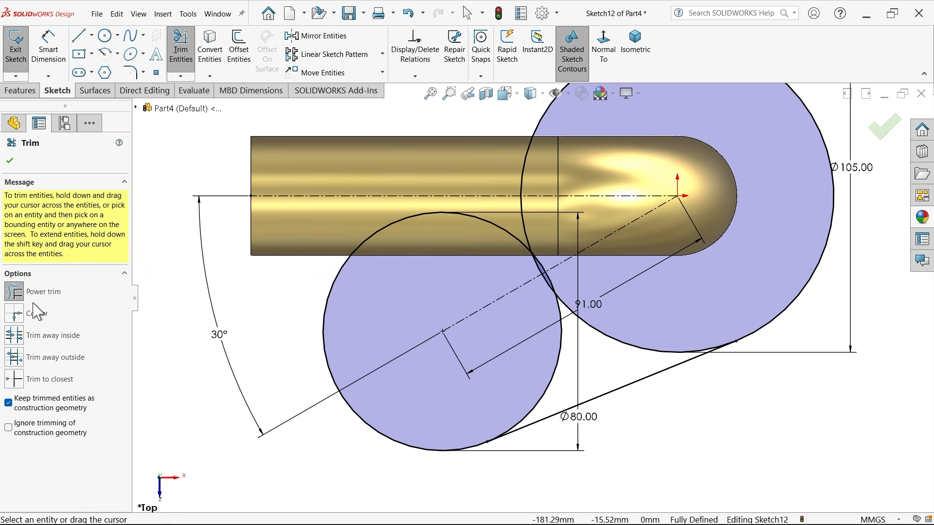
pyautogui.scroll(-2, 519, 349)
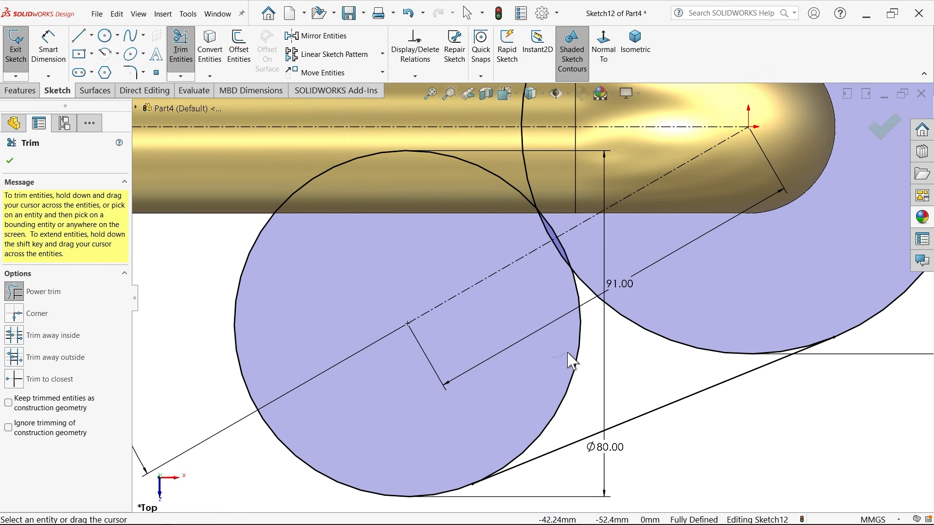
pyautogui.moveTo(568, 354); pyautogui.dragTo(638, 316)
pyautogui.scroll(-4, 605, 254)
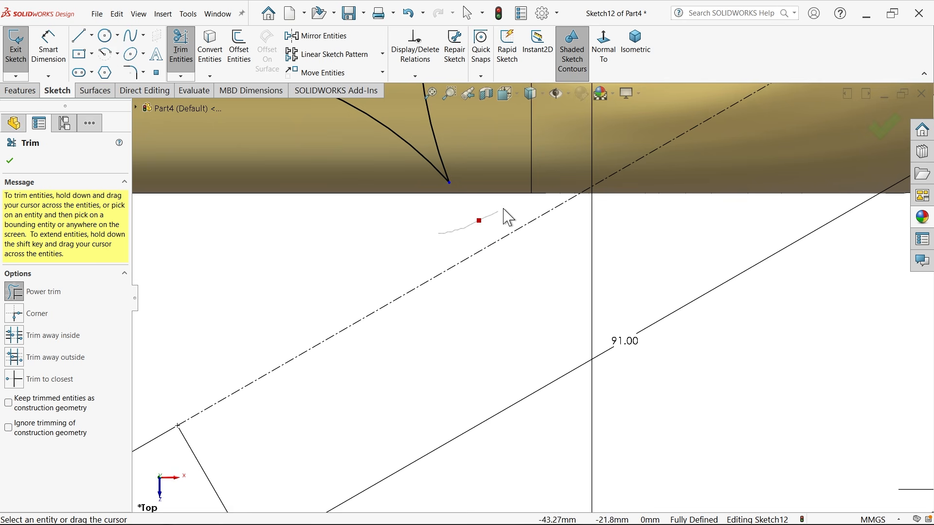
pyautogui.moveTo(504, 211); pyautogui.dragTo(480, 254)
pyautogui.scroll(4, 482, 258)
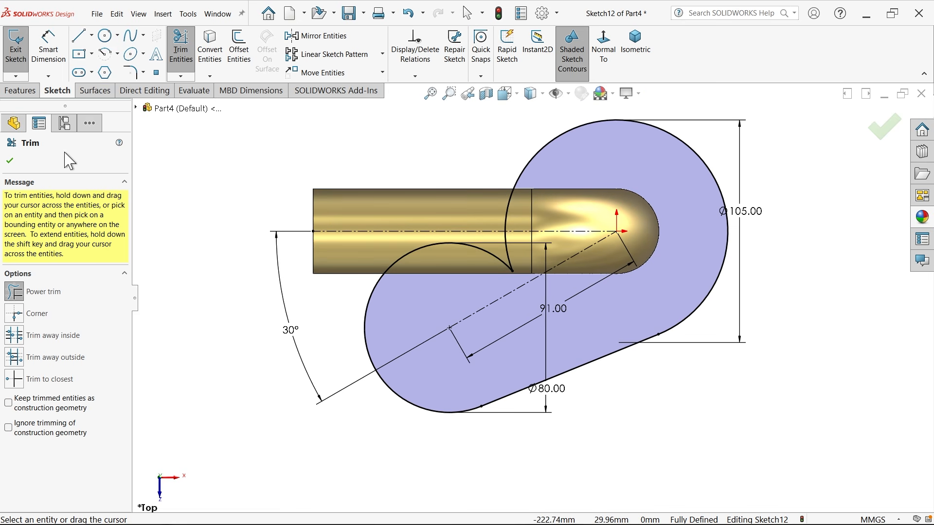
pyautogui.click(9, 160)
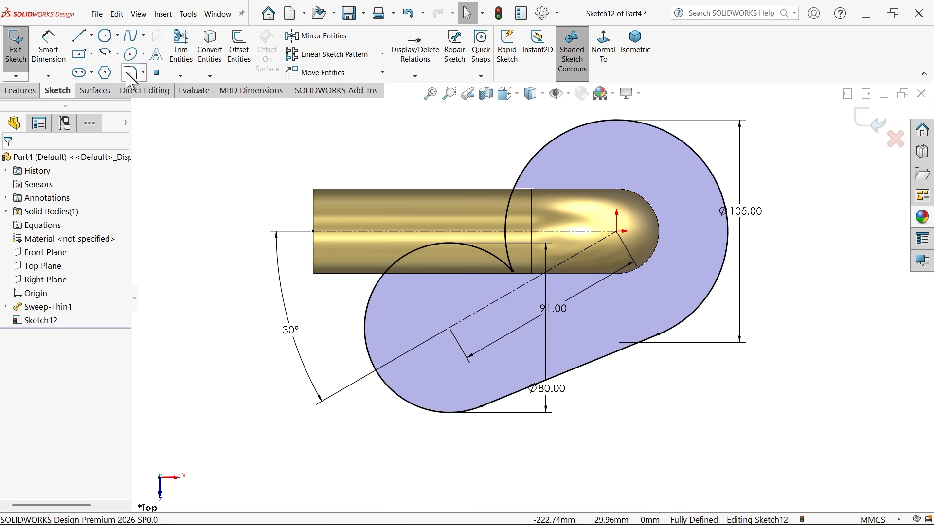
# - Round the inward corner where the two flange arcs meet with an 8 mm sketch fillet
pyautogui.click(130, 74)
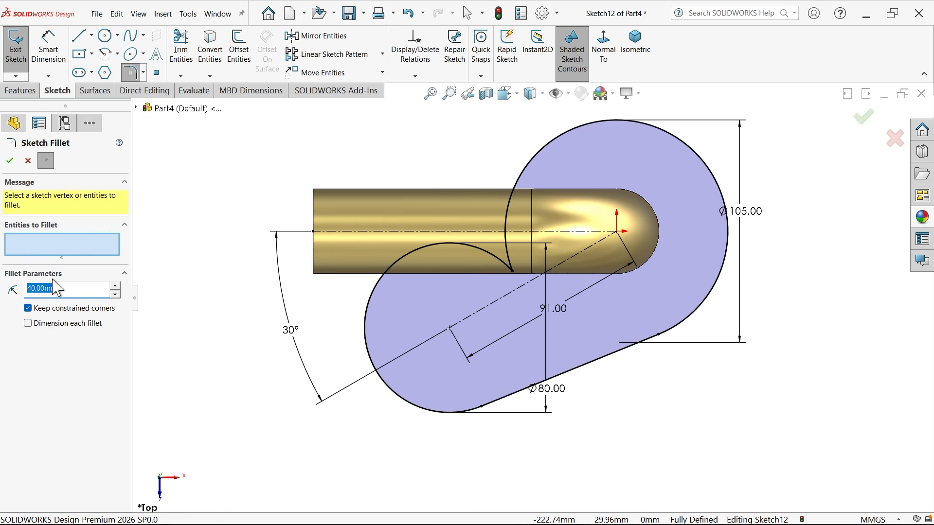
pyautogui.scroll(5, 511, 272)
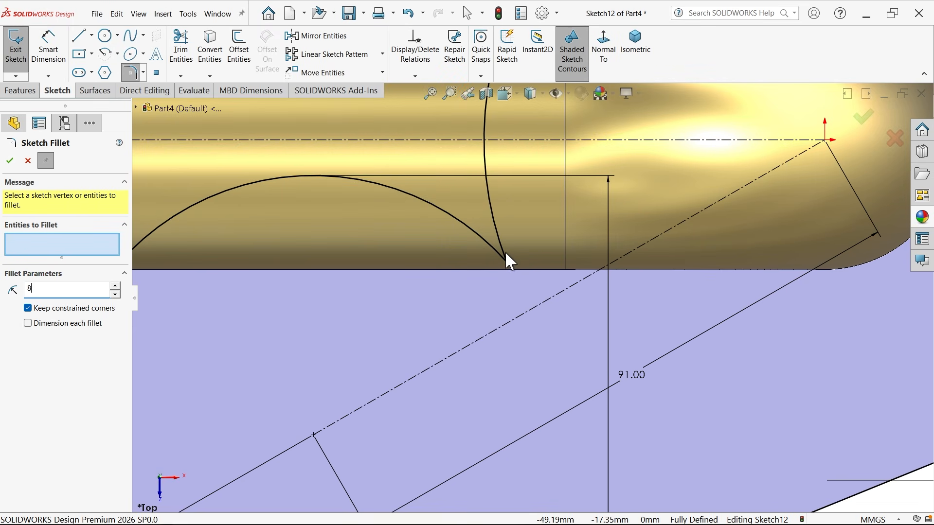
pyautogui.click(506, 250)
pyautogui.click(499, 250)
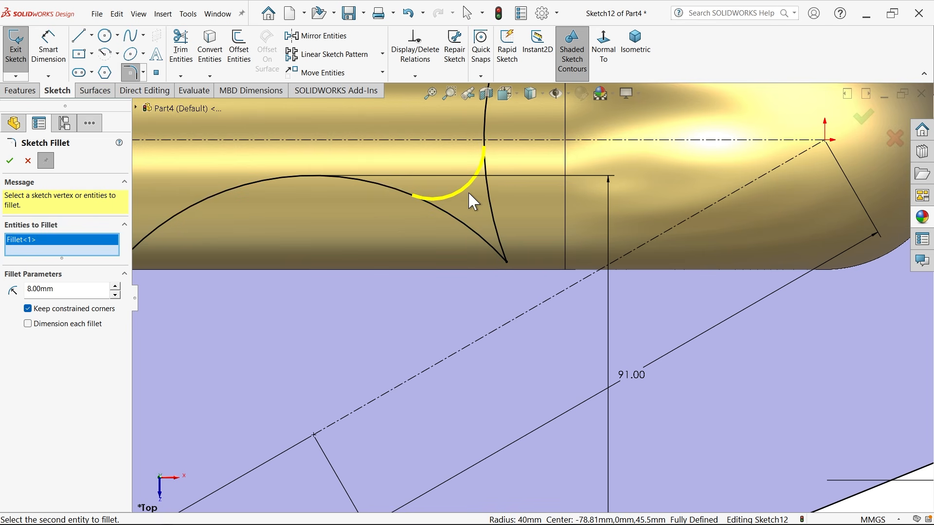
pyautogui.click(10, 162)
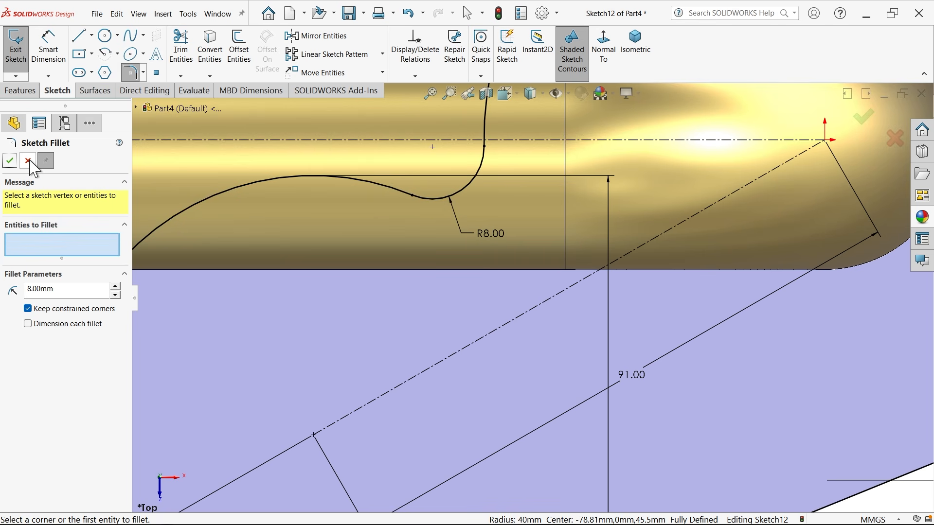
pyautogui.click(29, 162)
# - Sketch a hole circle about 23 mm across at the origin and one about 19 mm across at the 80 mm arc's centre
pyautogui.scroll(6, 459, 224)
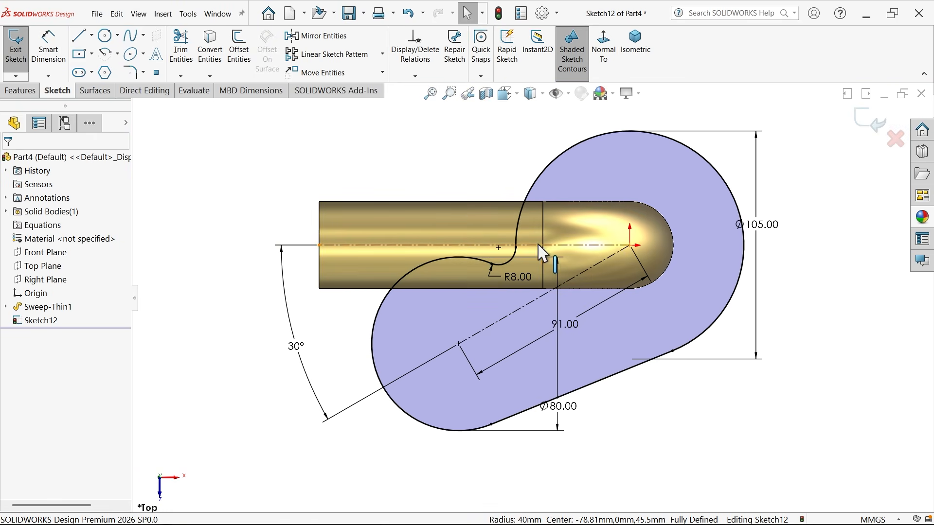
pyautogui.scroll(-2, 567, 287)
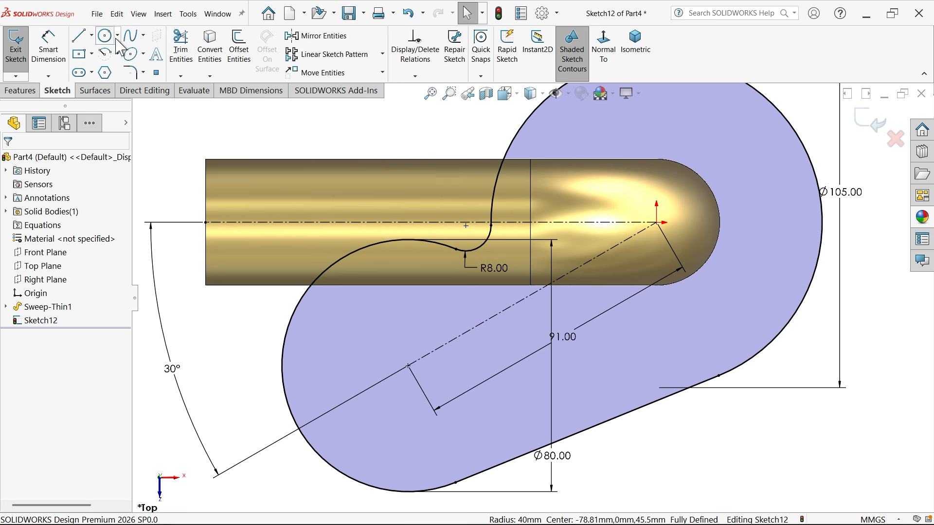
pyautogui.click(105, 36)
pyautogui.scroll(-1, 664, 250)
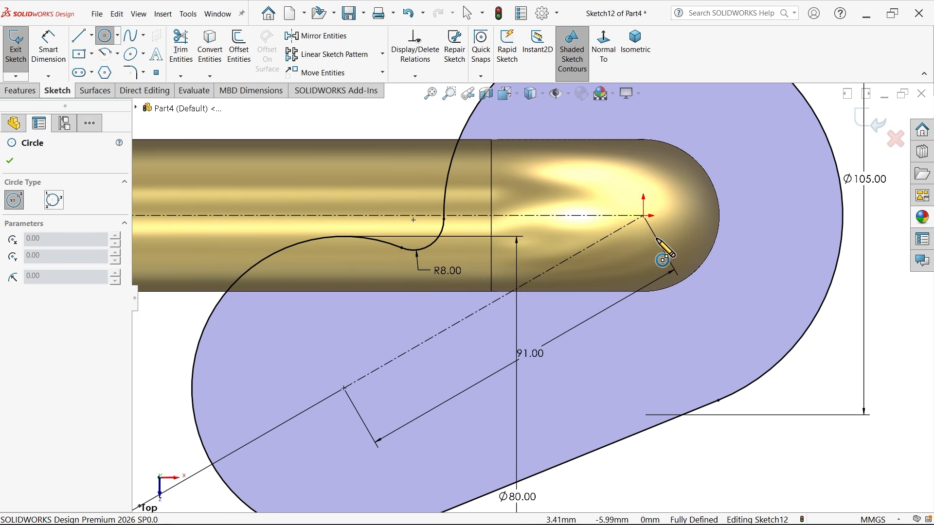
pyautogui.click(644, 216)
pyautogui.click(650, 257)
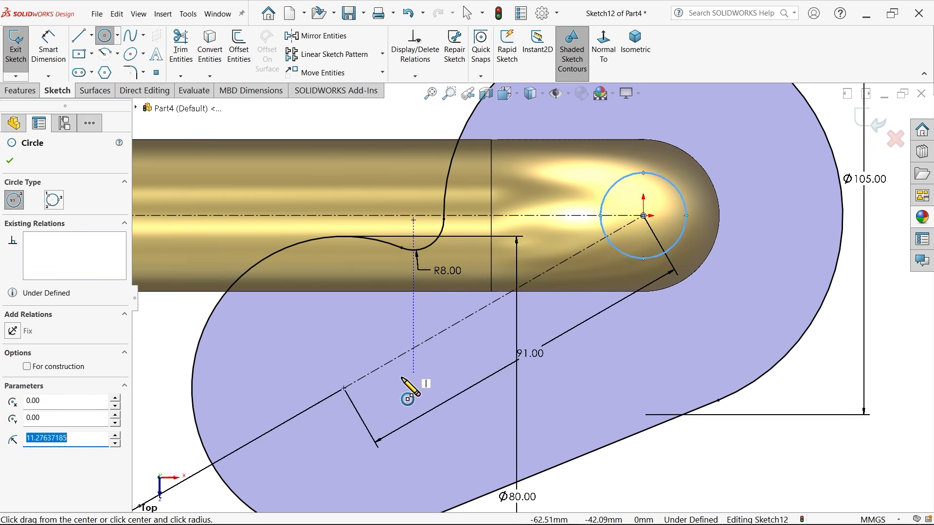
pyautogui.click(344, 388)
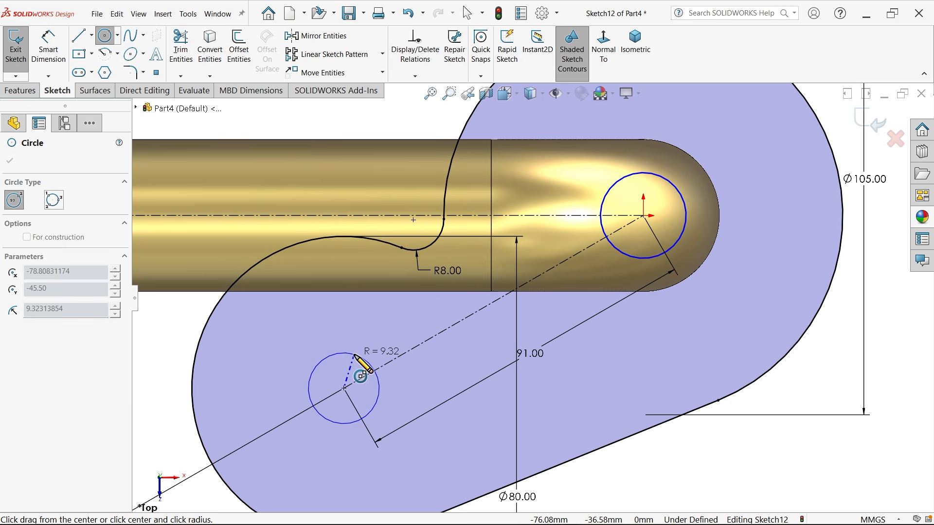
pyautogui.click(354, 355)
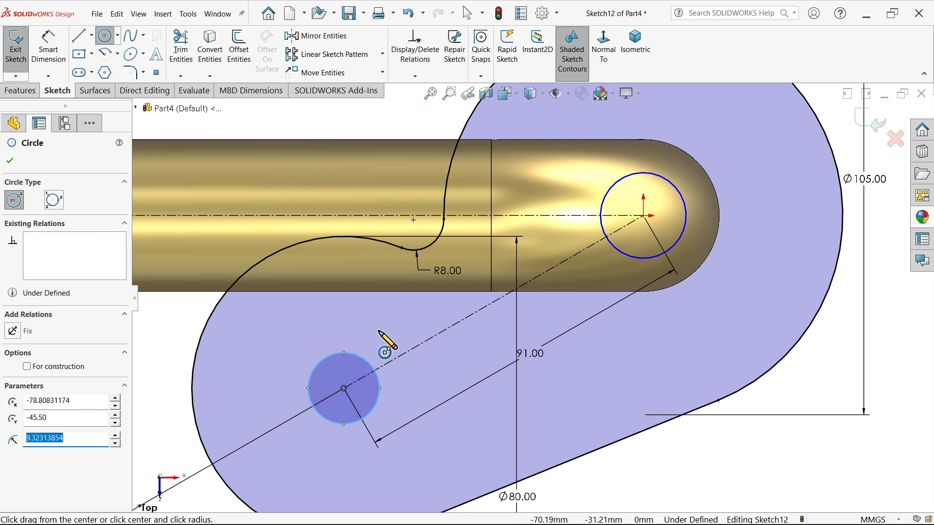
# - Dimension the hole circle at the 80 mm arc's centre to 30 mm diameter
pyautogui.click(48, 48)
pyautogui.click(328, 358)
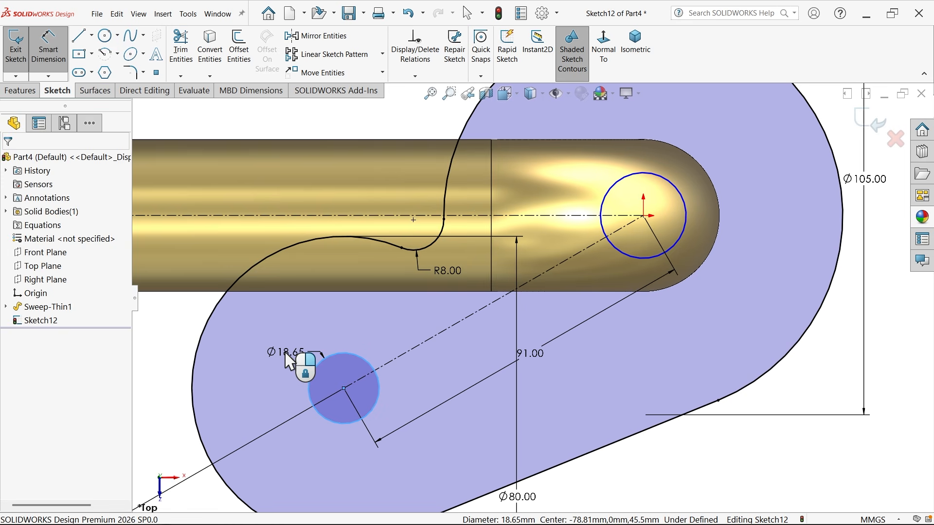
pyautogui.click(286, 359)
pyautogui.write('30')
pyautogui.press('Return')
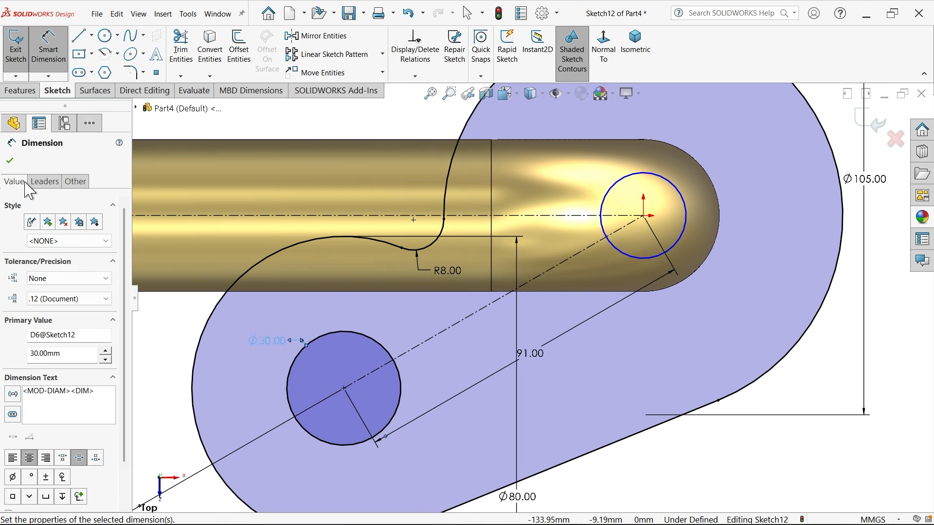
pyautogui.click(10, 162)
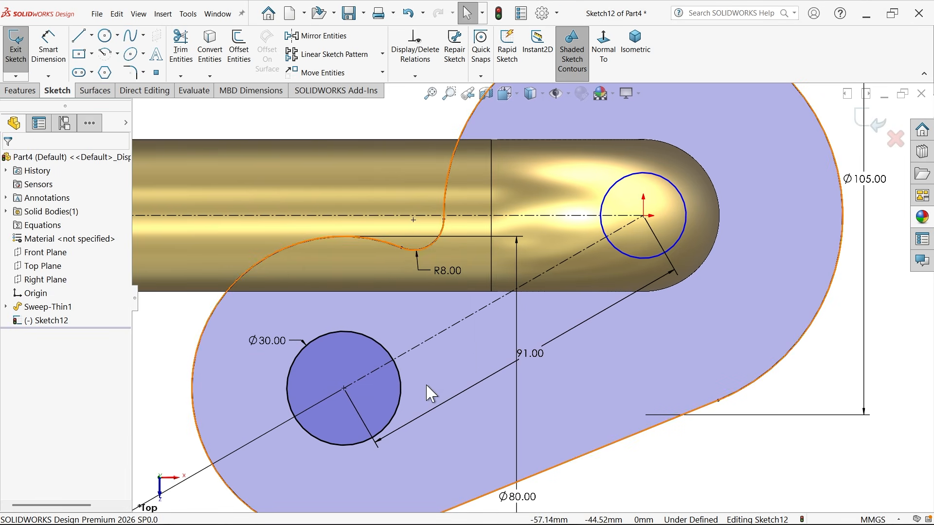
# - Make the hole circle at the origin equal to the 30 mm hole circle
pyautogui.click(400, 405)
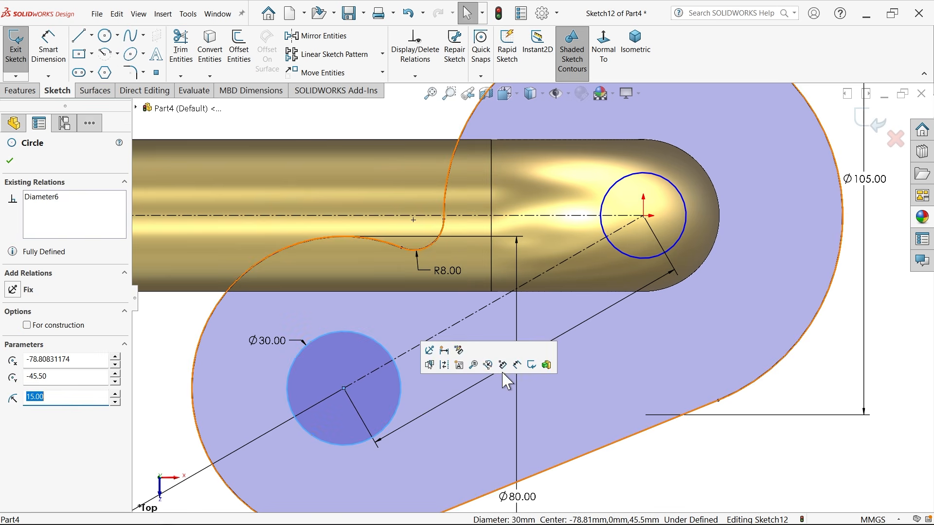
pyautogui.keyDown('ctrl'); pyautogui.click(648, 256); pyautogui.keyUp('ctrl')
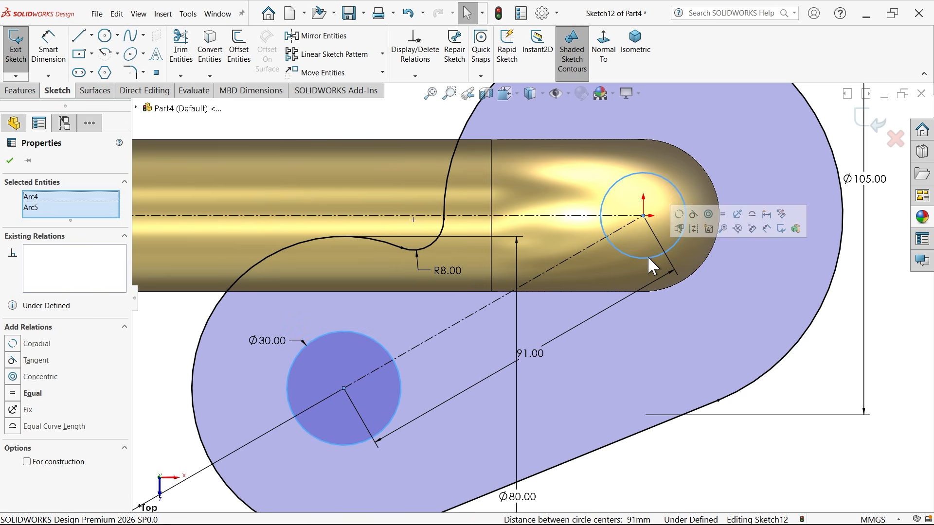
pyautogui.click(723, 215)
pyautogui.press('f')
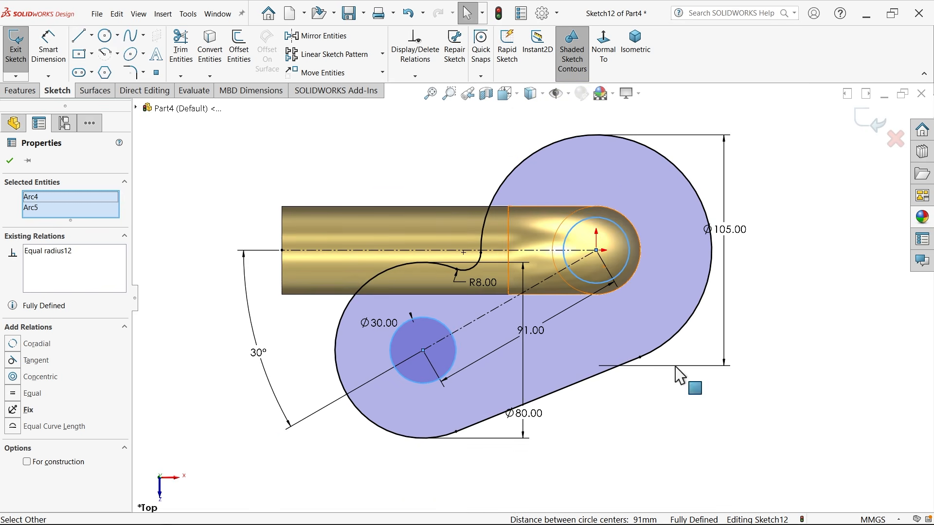
pyautogui.click(659, 411)
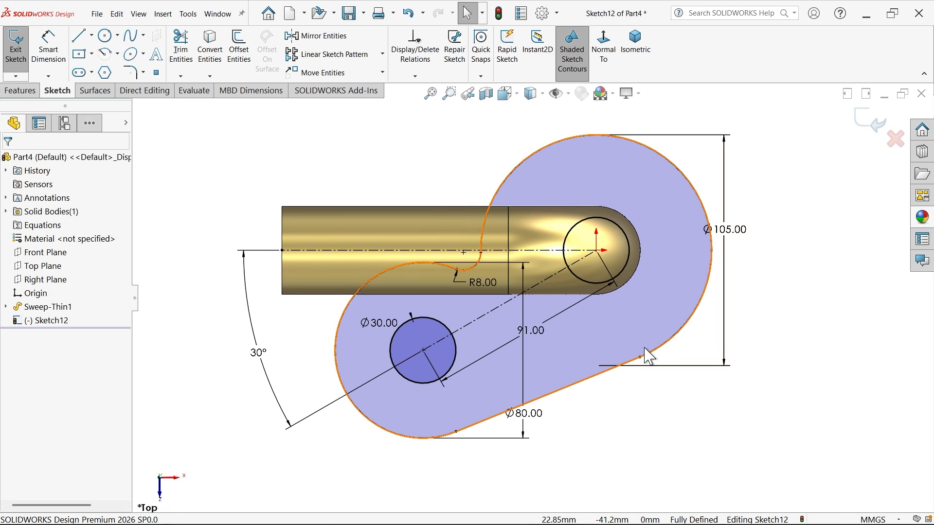
# - Extrude the two-hole flange sketch upward as a 10 mm blind boss with Merge result turned off
pyautogui.click(19, 91)
pyautogui.click(51, 54)
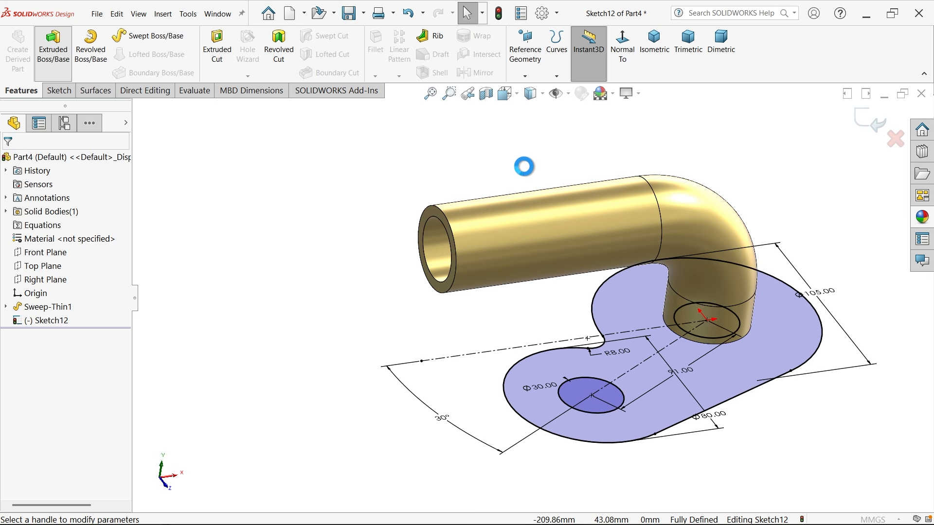
pyautogui.scroll(1, 669, 377)
pyautogui.scroll(-3, 706, 388)
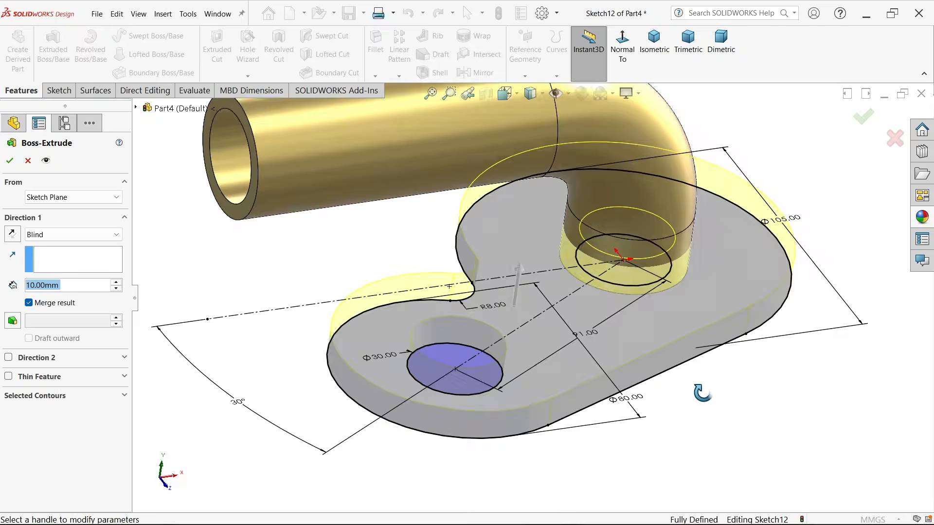
pyautogui.moveTo(702, 393); pyautogui.dragTo(636, 343, button='middle')
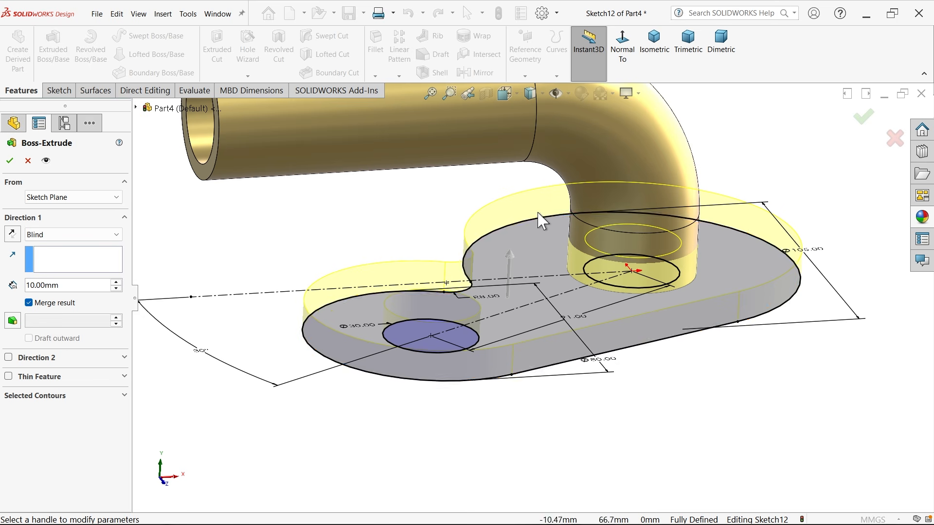
pyautogui.moveTo(546, 297); pyautogui.dragTo(545, 372, button='middle')
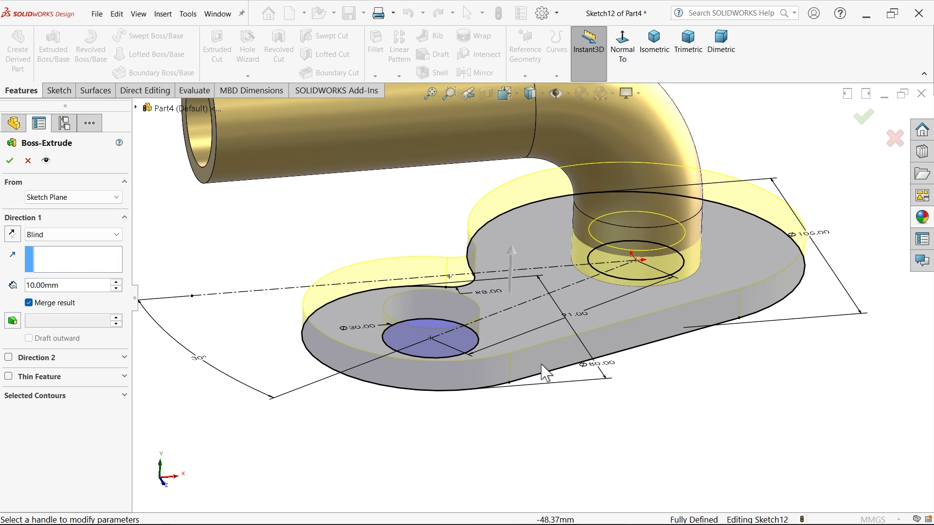
pyautogui.click(39, 238)
pyautogui.click(39, 234)
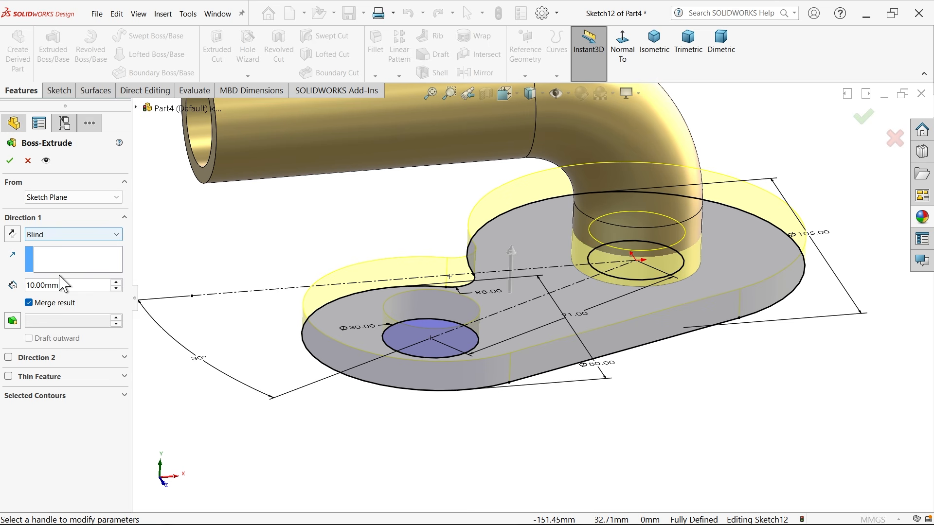
pyautogui.click(52, 306)
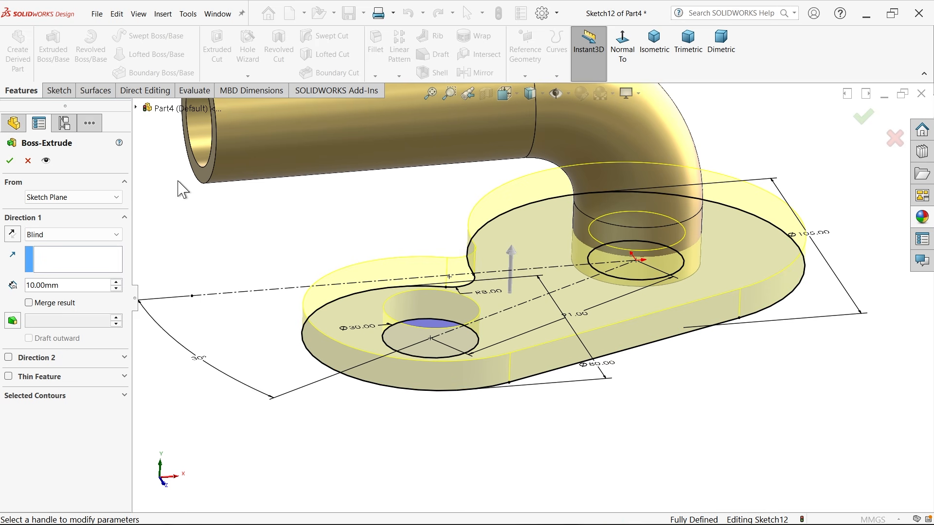
pyautogui.click(10, 161)
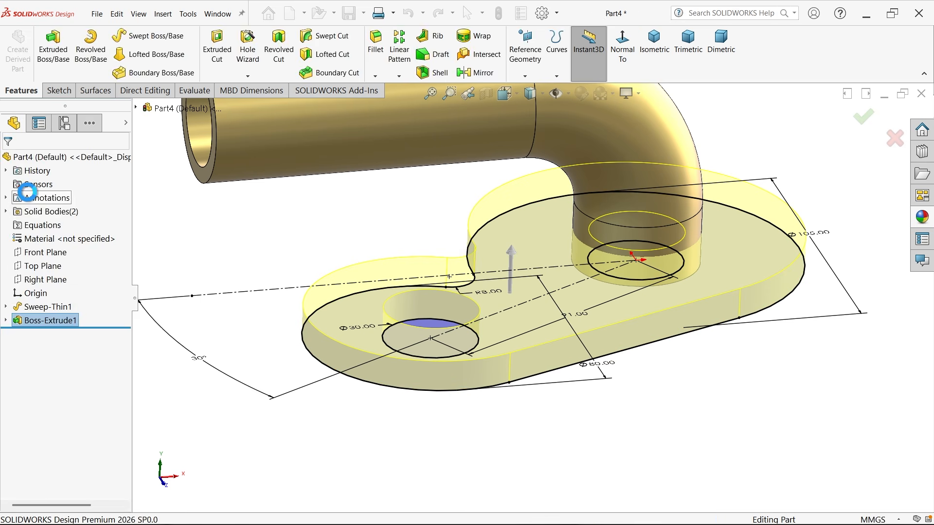
# - Check the solid bodies, edit the flange extrusion to turn Merge result on, and check the merged body
pyautogui.click(6, 211)
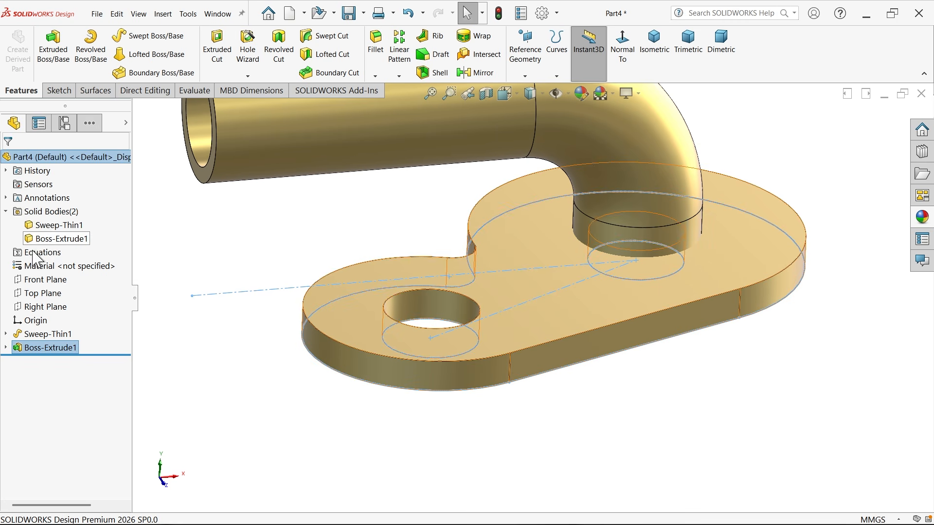
pyautogui.click(19, 349)
pyautogui.click(20, 324)
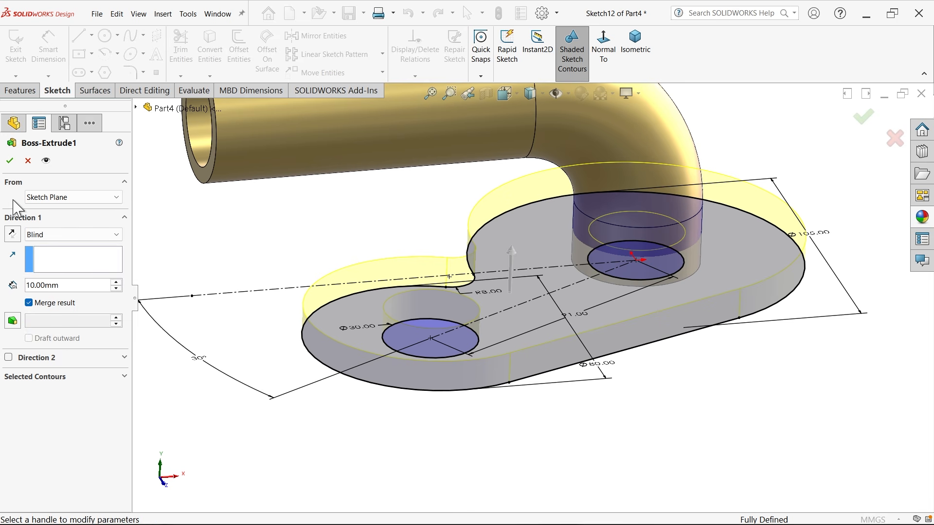
pyautogui.click(9, 160)
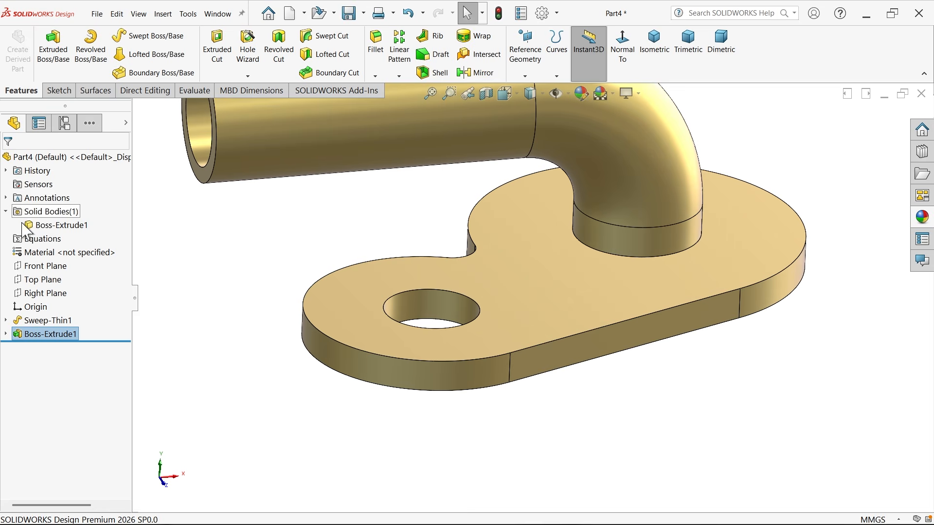
pyautogui.click(56, 225)
pyautogui.click(257, 263)
# - Show the flange extrusion's sketch so its hole centre points can be picked
pyautogui.scroll(4, 322, 281)
pyautogui.scroll(-2, 553, 205)
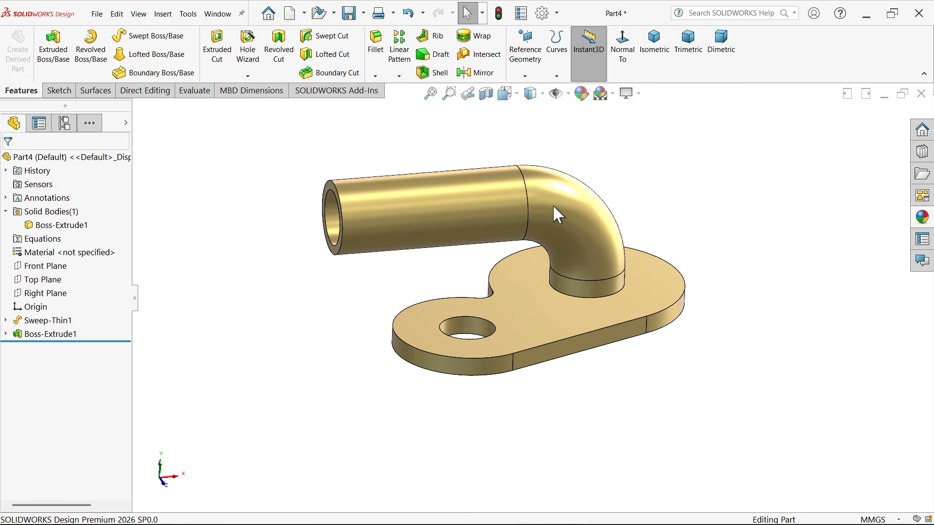
pyautogui.moveTo(536, 288); pyautogui.dragTo(541, 311, button='middle')
pyautogui.scroll(-4, 454, 357)
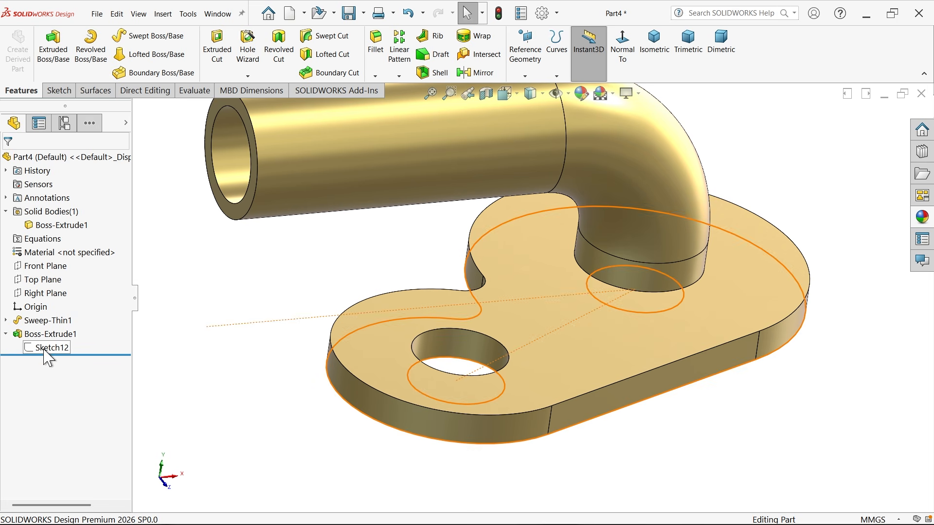
pyautogui.click(51, 347)
pyautogui.click(55, 335)
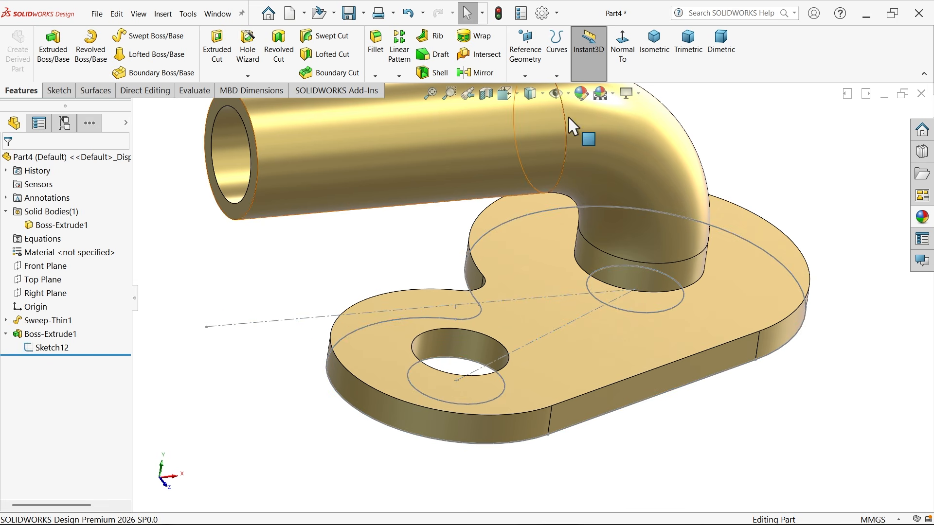
# - Create a reference plane parallel to the pipe's open end face, passing through the centre point of the open flange hole
pyautogui.click(525, 51)
pyautogui.click(535, 89)
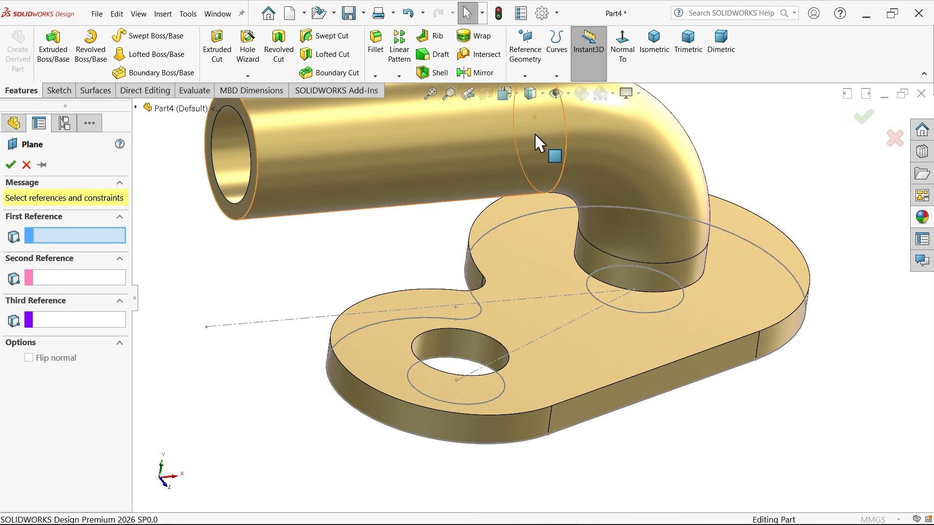
pyautogui.scroll(3, 483, 230)
pyautogui.scroll(-3, 354, 229)
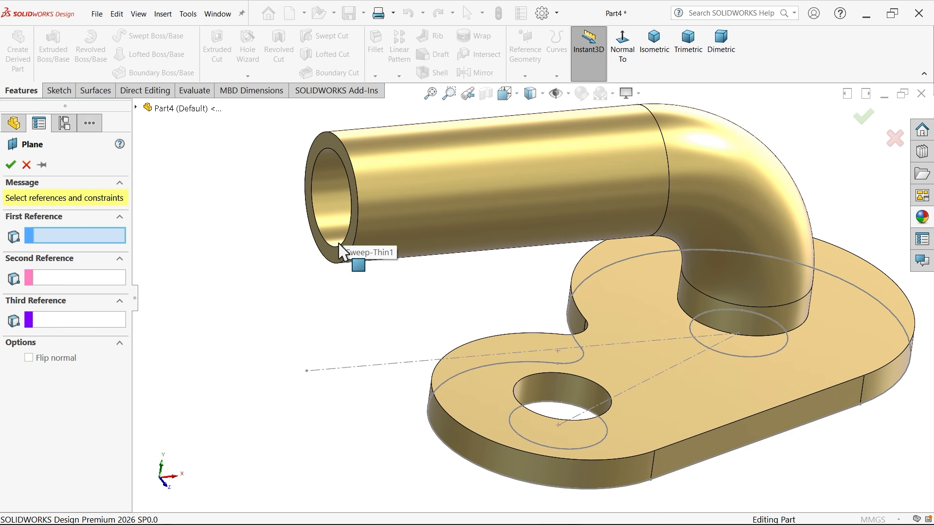
pyautogui.click(344, 261)
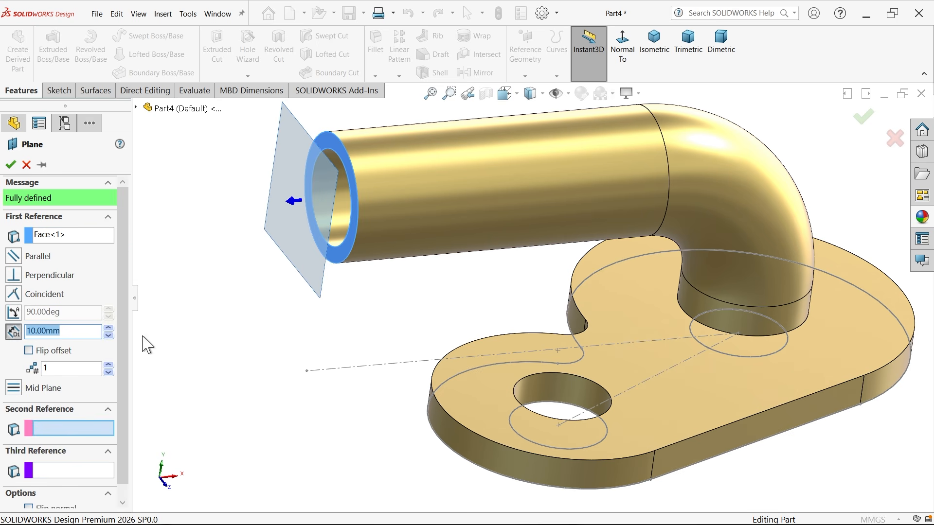
pyautogui.click(558, 427)
pyautogui.moveTo(613, 380)
pyautogui.mouseDown(button='middle')
pyautogui.moveTo(628, 366)
pyautogui.moveTo(603, 409)
pyautogui.moveTo(612, 366)
pyautogui.mouseUp(button='middle')
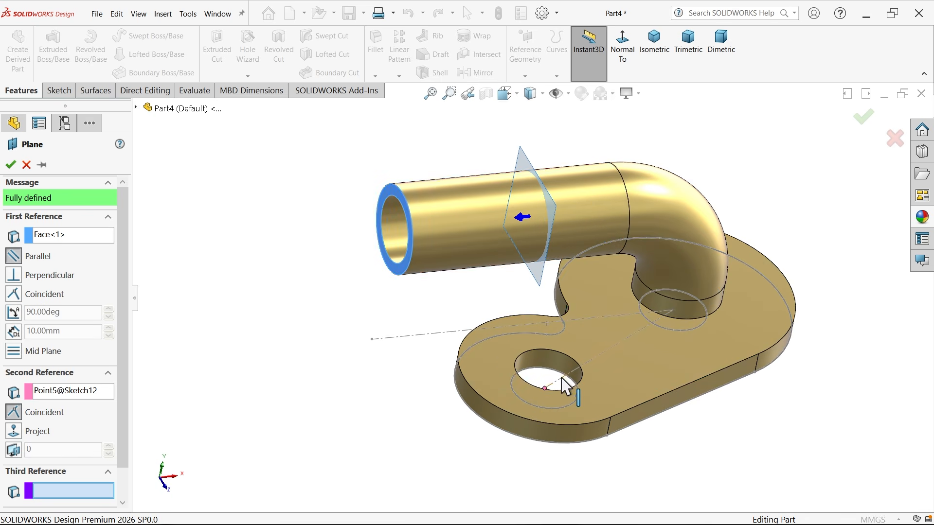
pyautogui.moveTo(557, 348); pyautogui.dragTo(559, 319, button='middle')
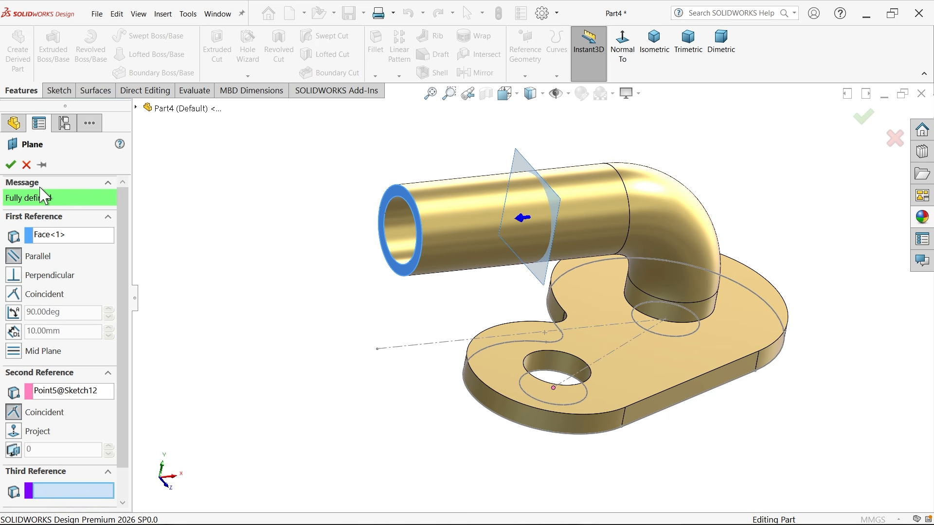
pyautogui.click(11, 165)
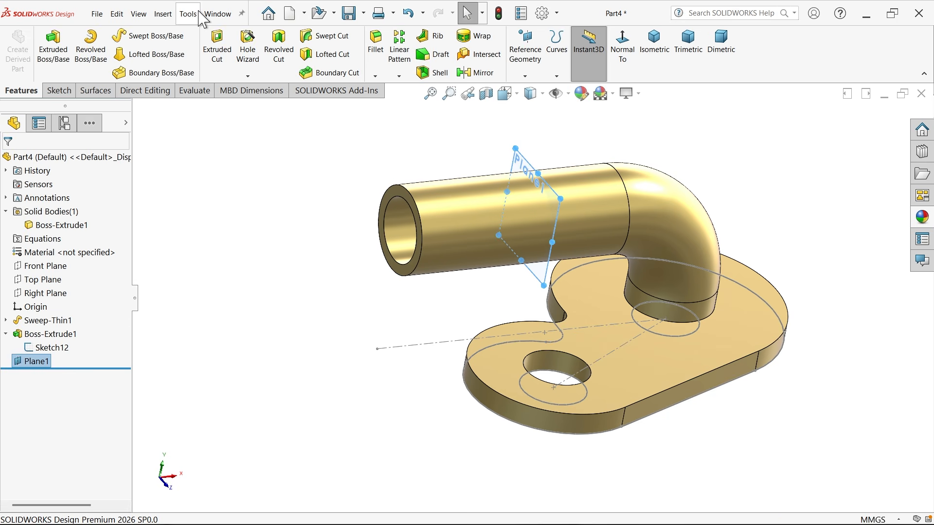
# - Sketch on the new plane a vertical line from the pipe's centre up to its outer edge, continued by a tangent semicircular arc toward the open flange hole
pyautogui.click(59, 90)
pyautogui.click(19, 53)
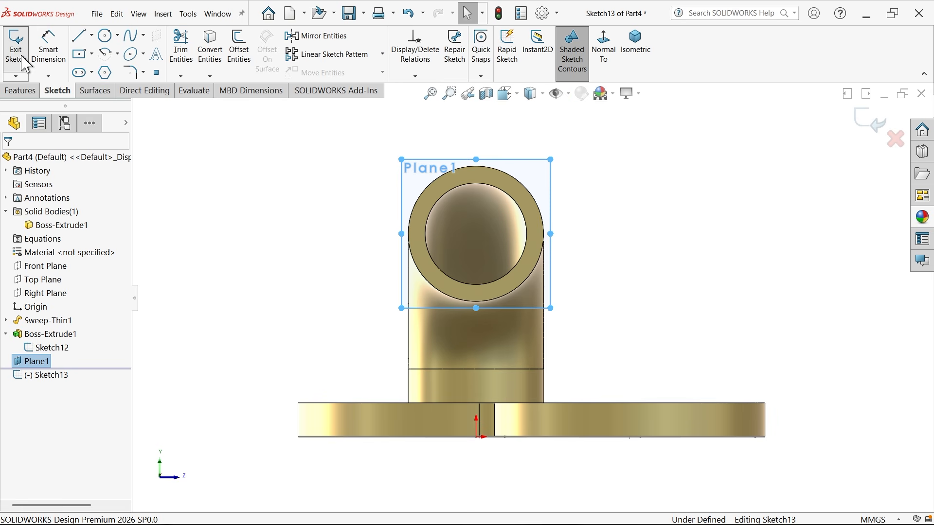
pyautogui.click(82, 41)
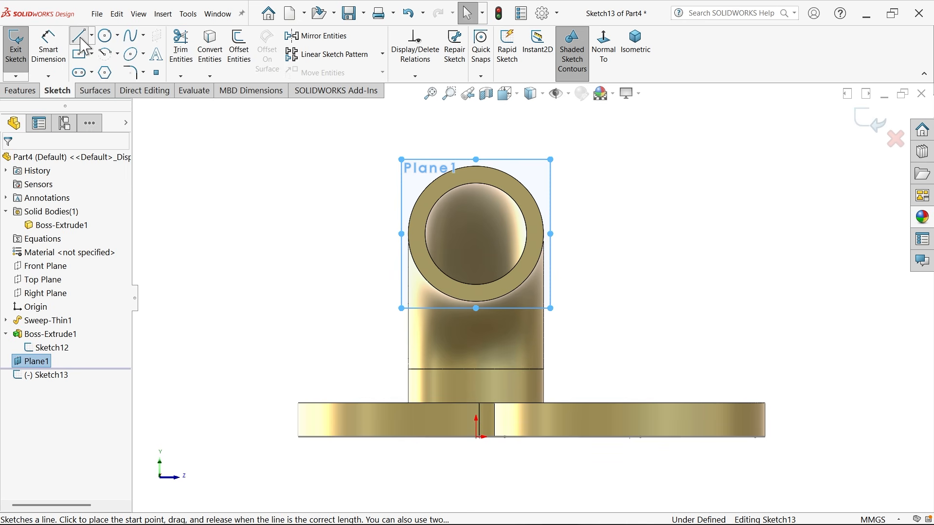
pyautogui.click(476, 234)
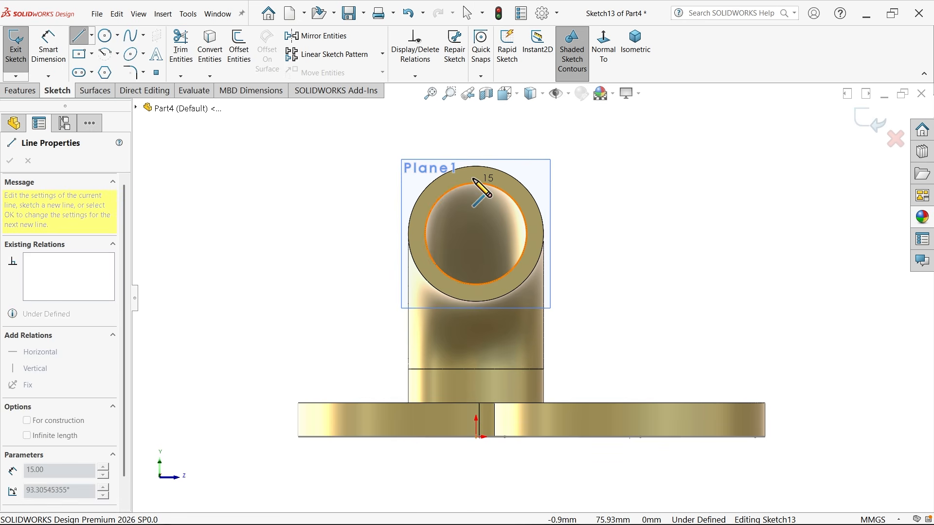
pyautogui.click(476, 167)
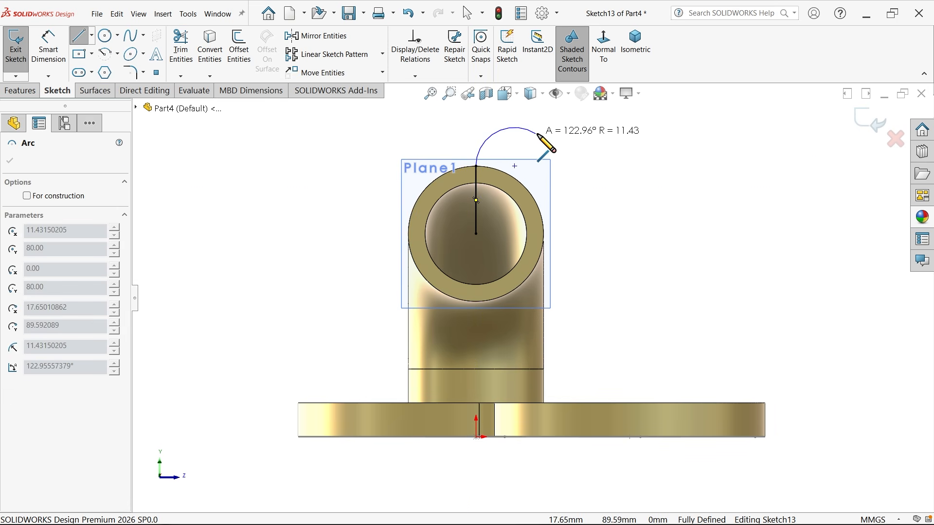
pyautogui.click(630, 167)
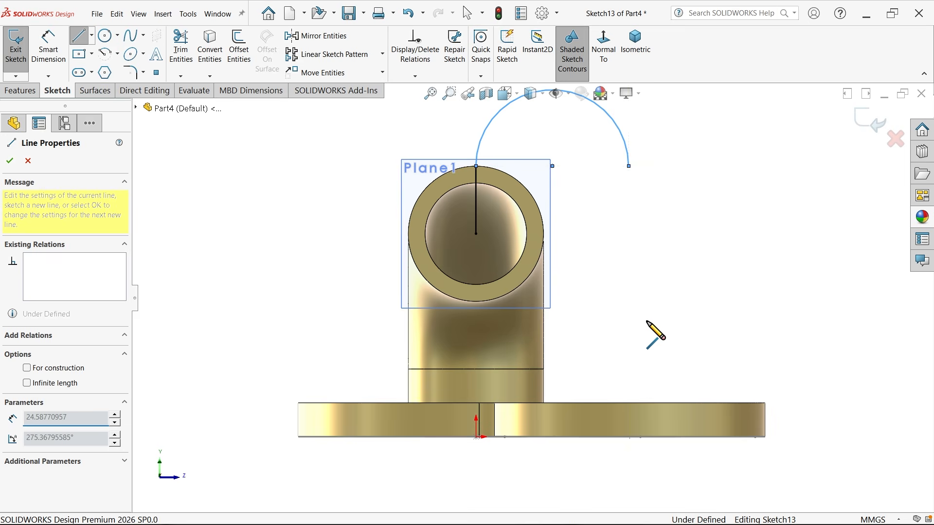
# - Draw a line about 80 mm long from the arc's free end down to the open flange hole's centre point
pyautogui.hotkey('ctrl', '7')
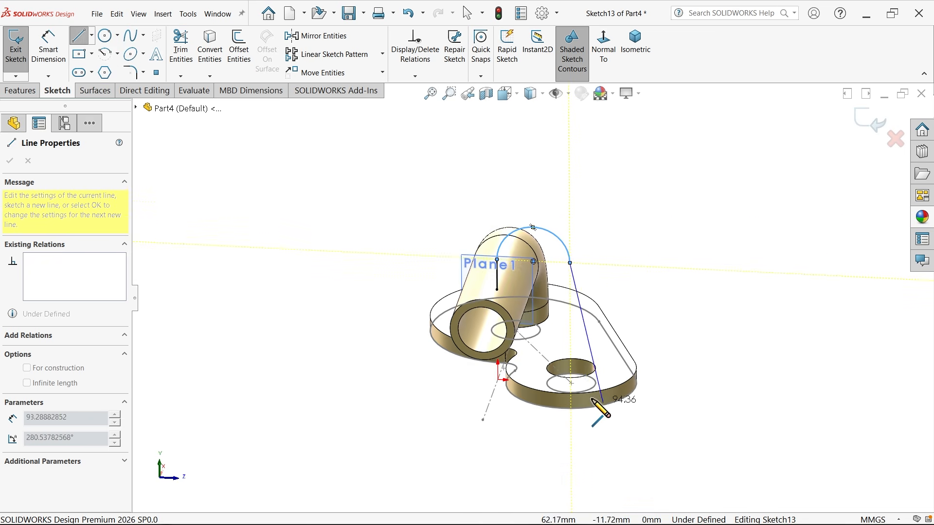
pyautogui.scroll(-5, 605, 396)
pyautogui.click(493, 321)
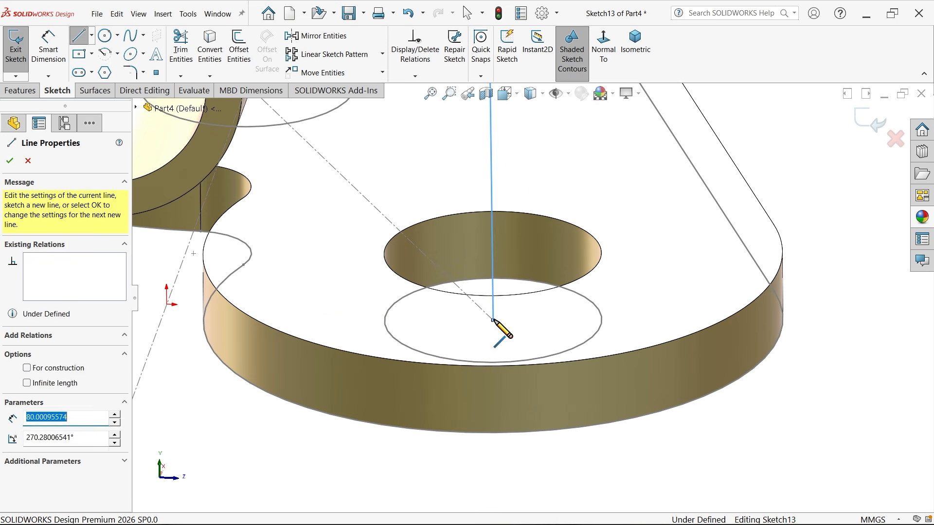
pyautogui.rightClick(642, 164)
pyautogui.click(673, 207)
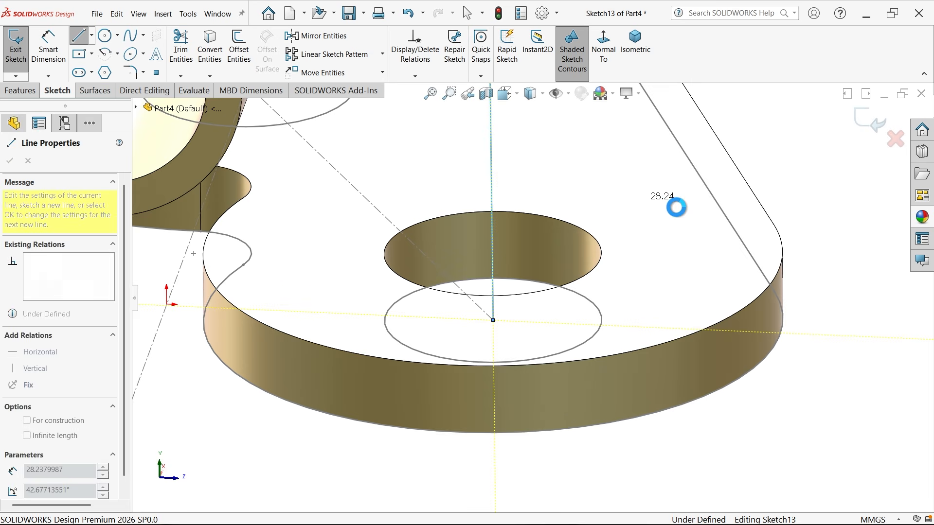
pyautogui.click(603, 44)
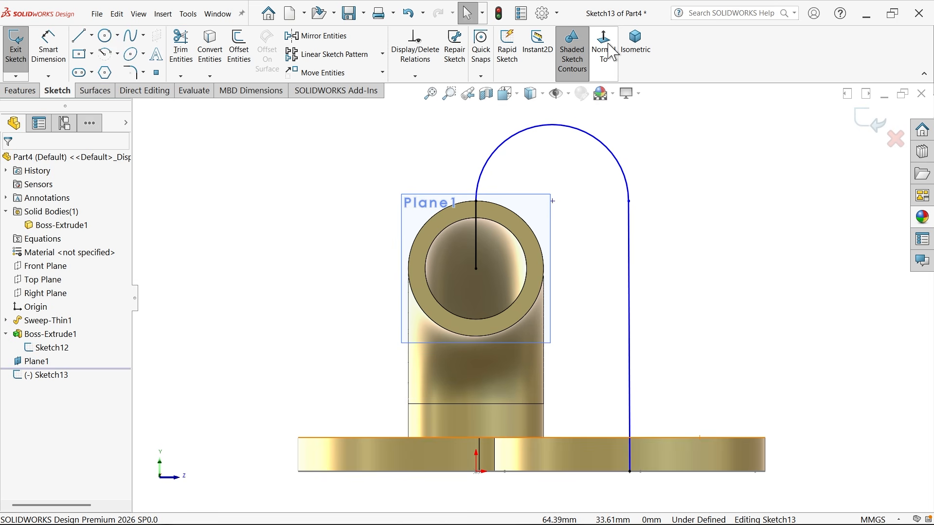
# - Constrain the long line between the arc and the flange hole's centre to be vertical
pyautogui.click(630, 238)
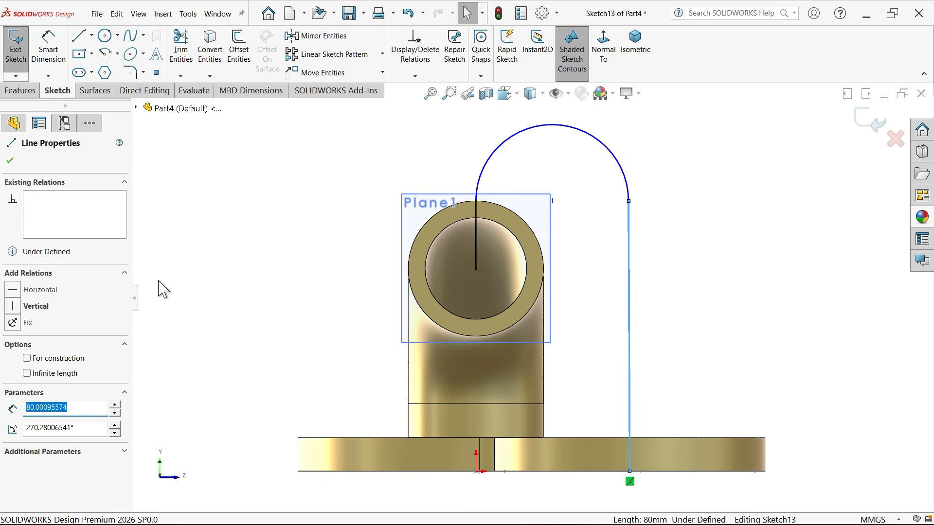
pyautogui.click(21, 307)
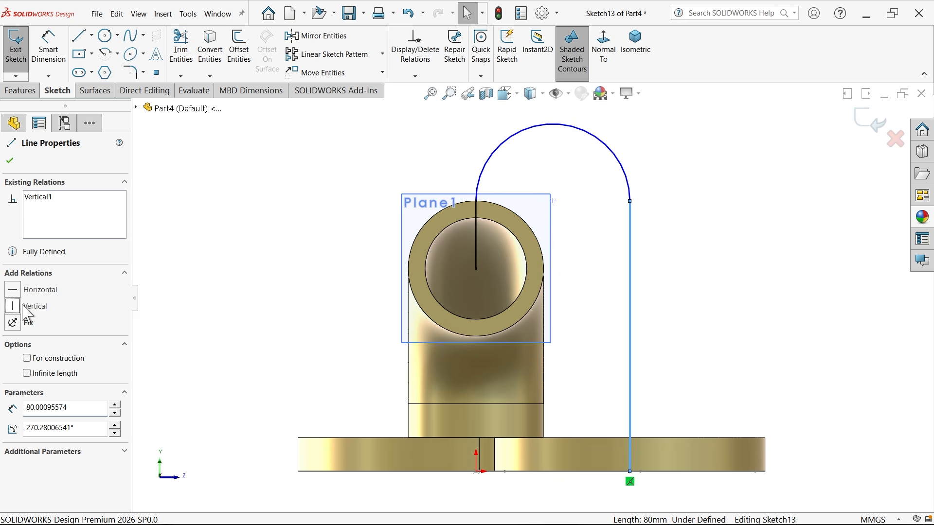
pyautogui.click(630, 203)
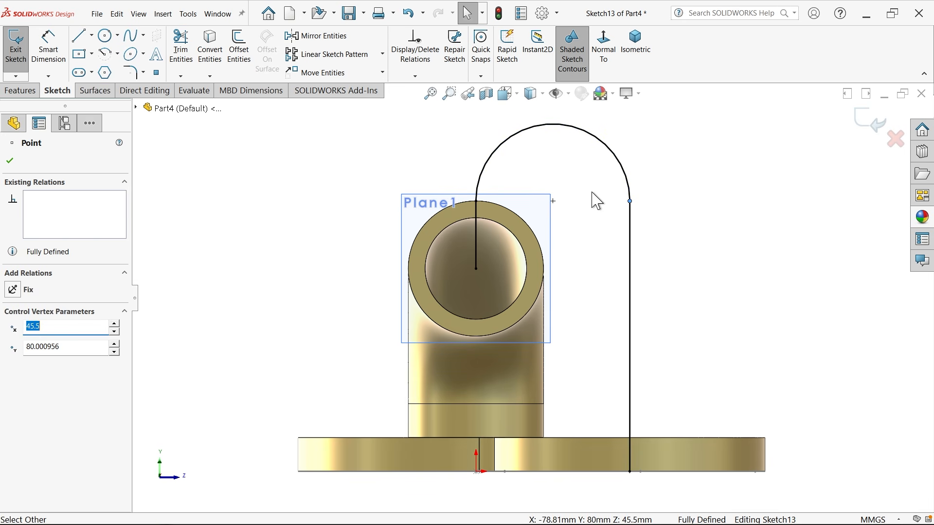
# - Add the long vertical line's length as a driven dimension and finish the path sketch
pyautogui.click(49, 49)
pyautogui.scroll(2, 557, 287)
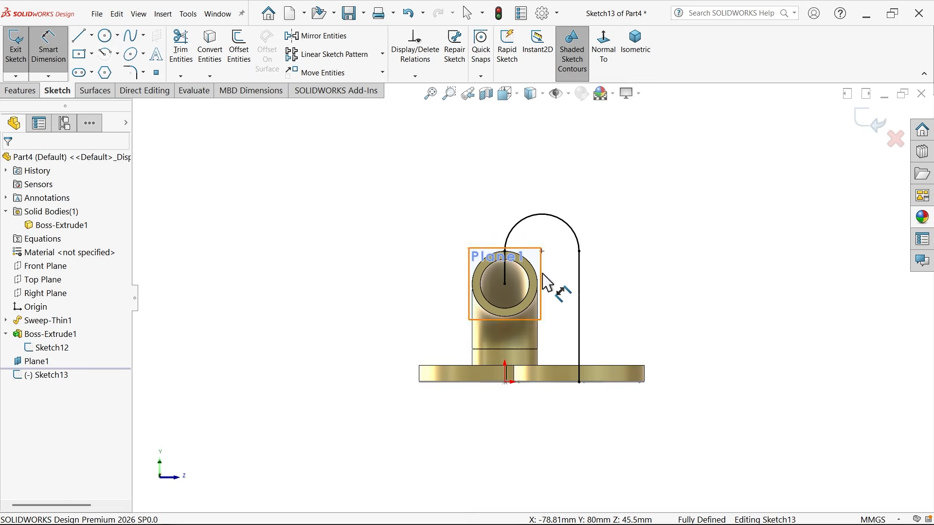
pyautogui.click(583, 323)
pyautogui.click(693, 321)
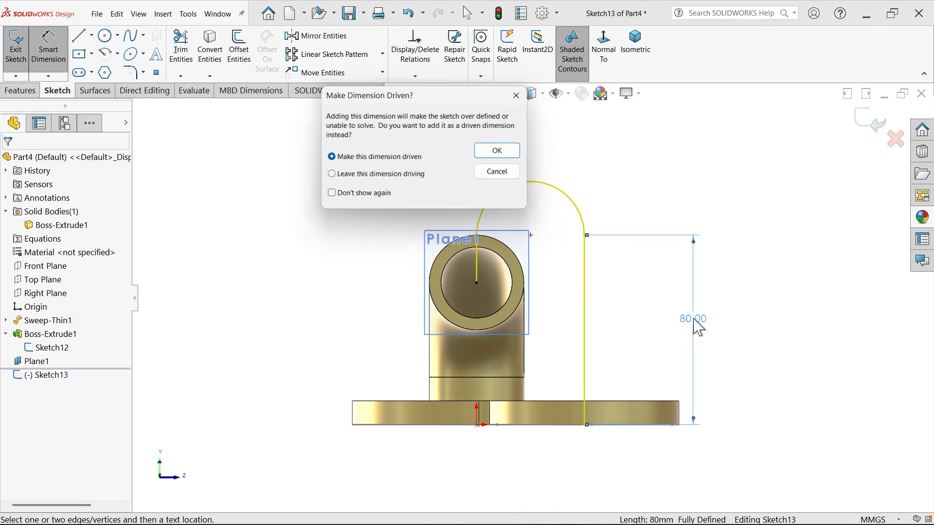
pyautogui.click(506, 153)
pyautogui.moveTo(501, 189); pyautogui.dragTo(541, 175, button='middle')
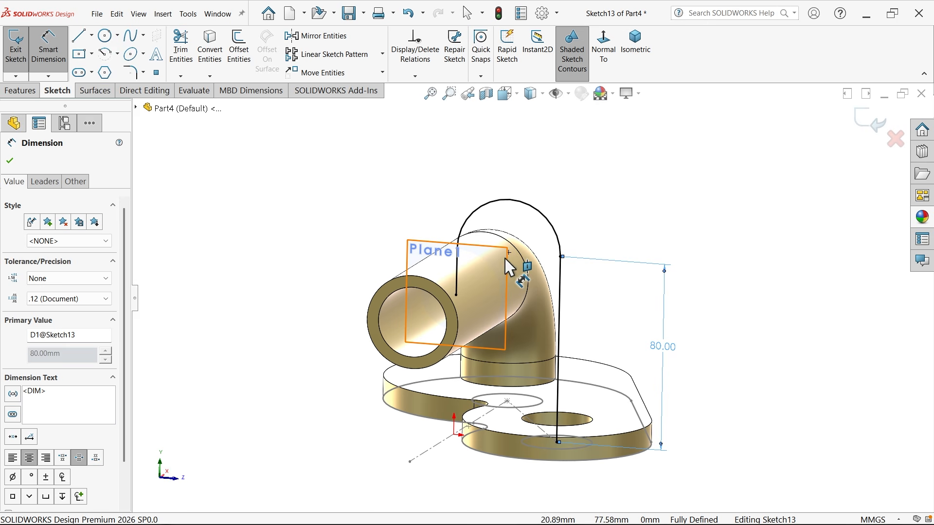
pyautogui.click(866, 125)
pyautogui.click(22, 92)
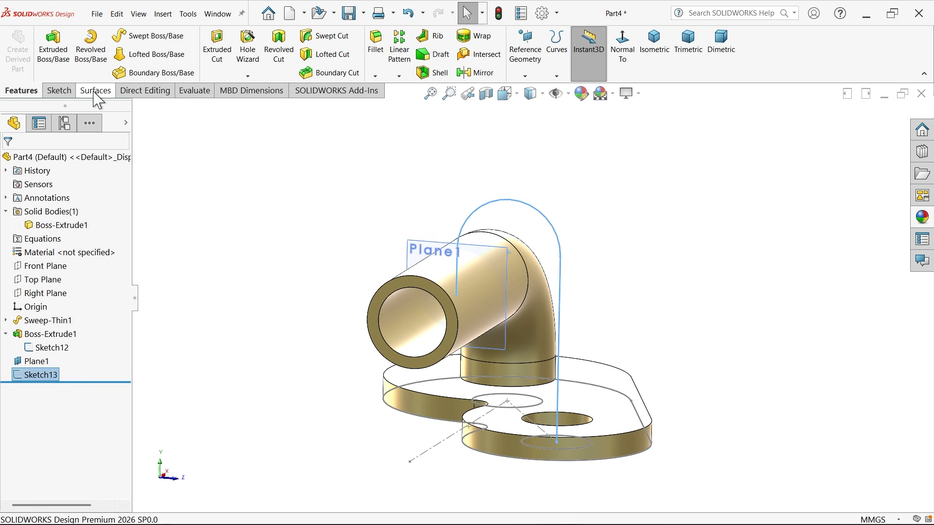
# - Sweep a 40 mm circular profile along the arched path as a thin feature with a 5 mm wall reversed inward
pyautogui.click(155, 36)
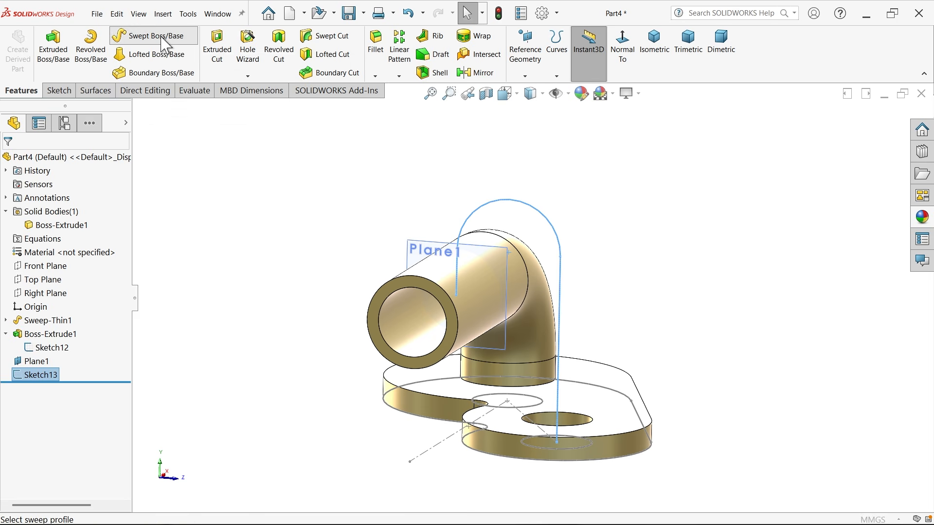
pyautogui.click(38, 213)
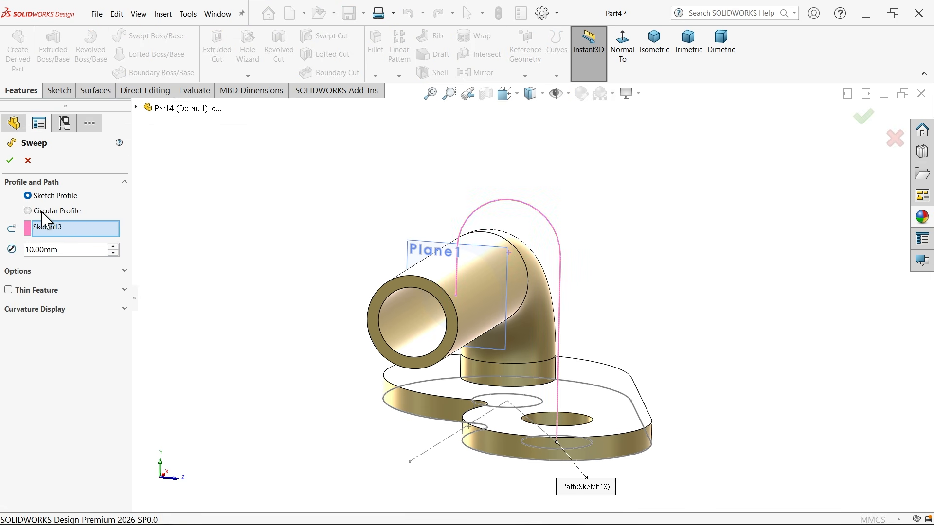
pyautogui.write('40')
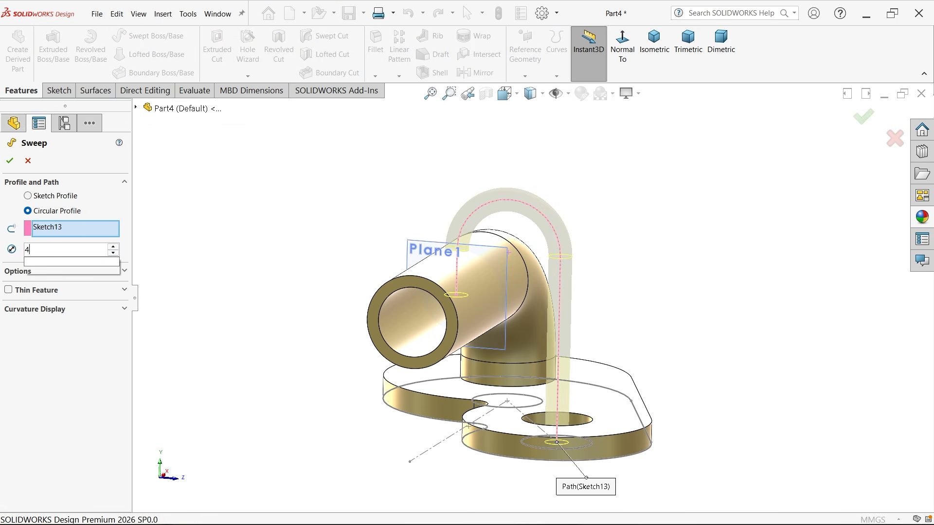
pyautogui.press('Return')
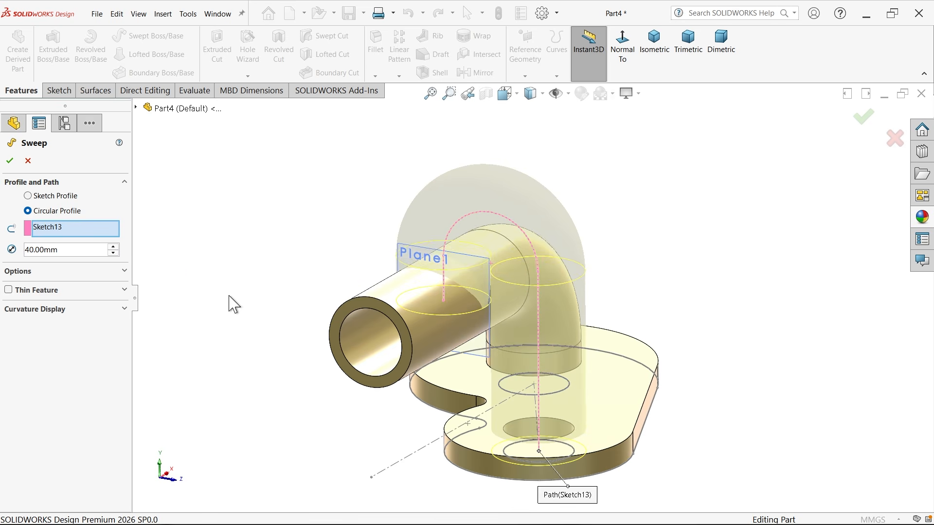
pyautogui.scroll(-4, 491, 453)
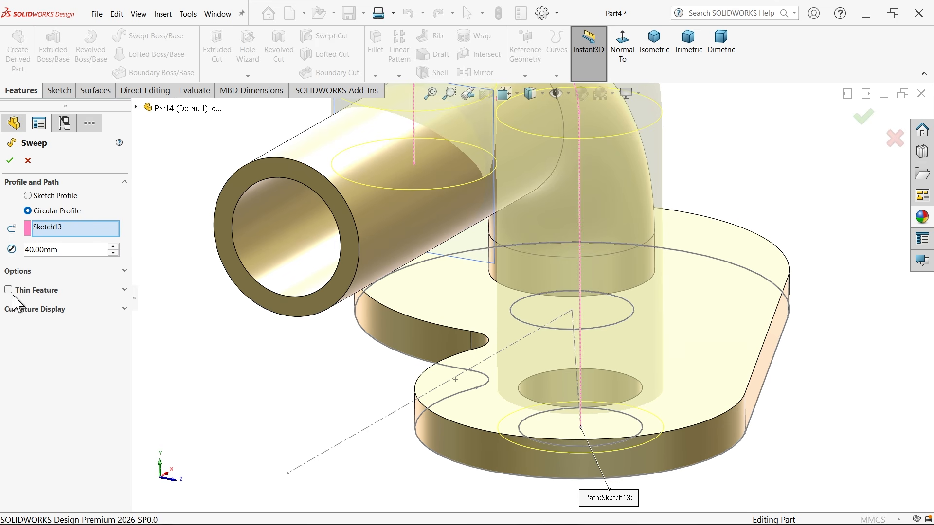
pyautogui.click(8, 290)
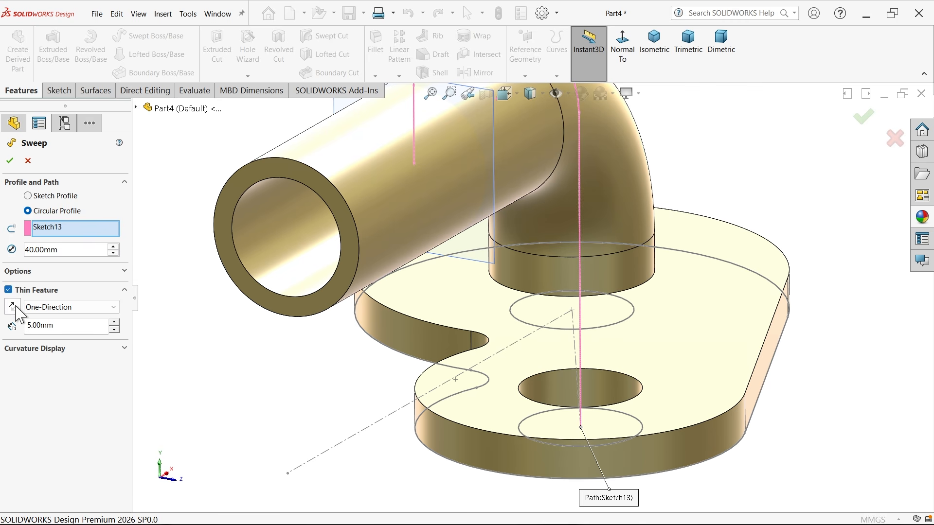
pyautogui.click(13, 310)
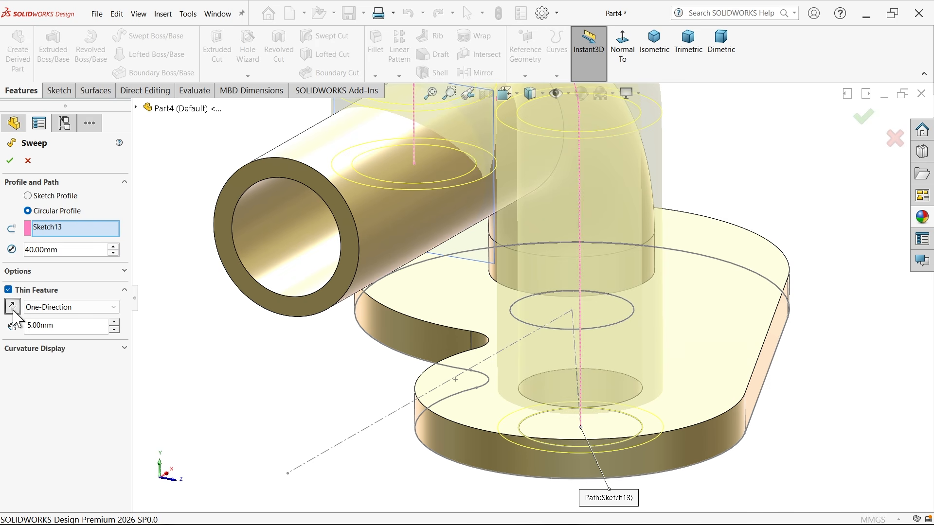
pyautogui.moveTo(417, 431); pyautogui.dragTo(528, 209, button='middle')
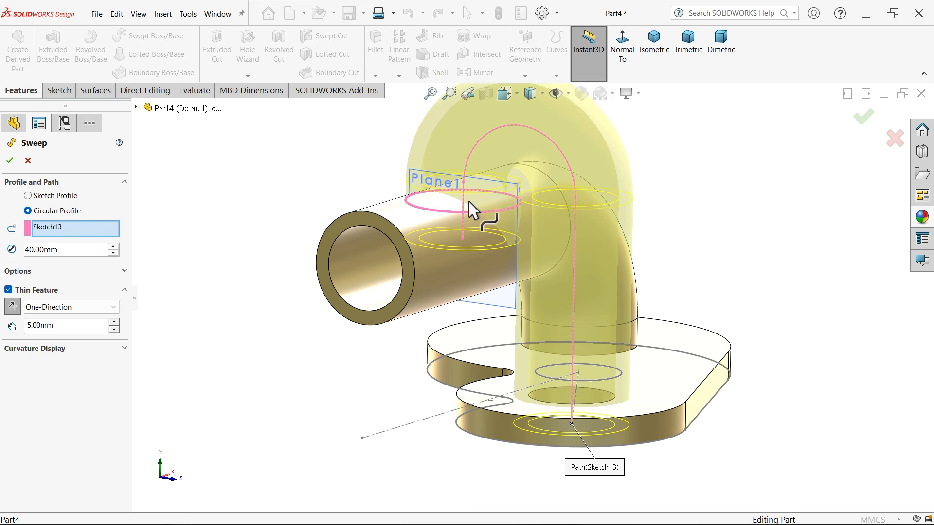
pyautogui.click(10, 161)
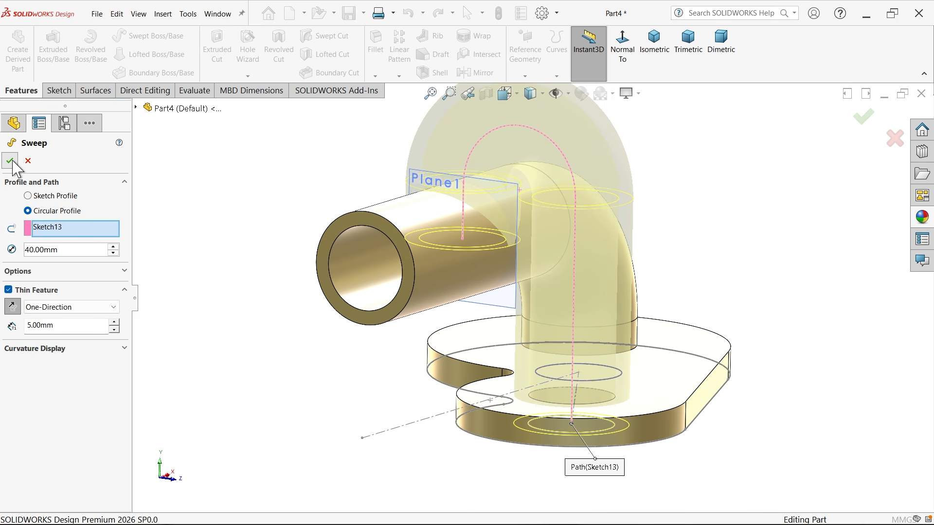
pyautogui.click(290, 287)
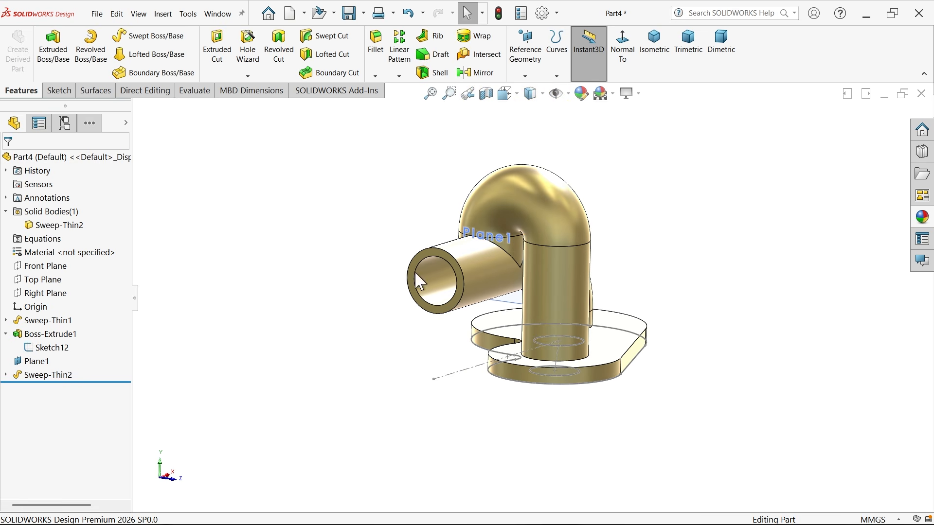
# - Hide the flange's profile sketch together with its construction lines
pyautogui.scroll(-2, 431, 284)
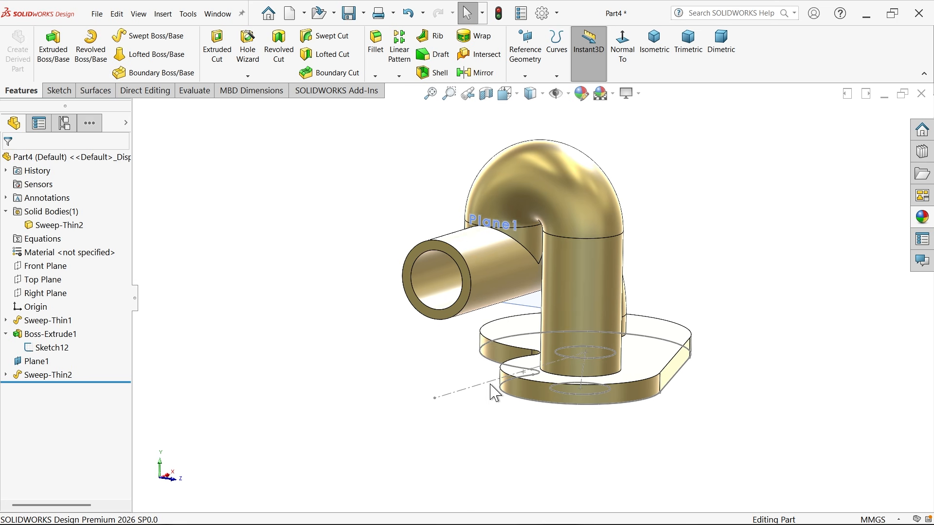
pyautogui.moveTo(404, 363)
pyautogui.mouseDown(button='middle')
pyautogui.moveTo(386, 381)
pyautogui.moveTo(410, 366)
pyautogui.mouseUp(button='middle')
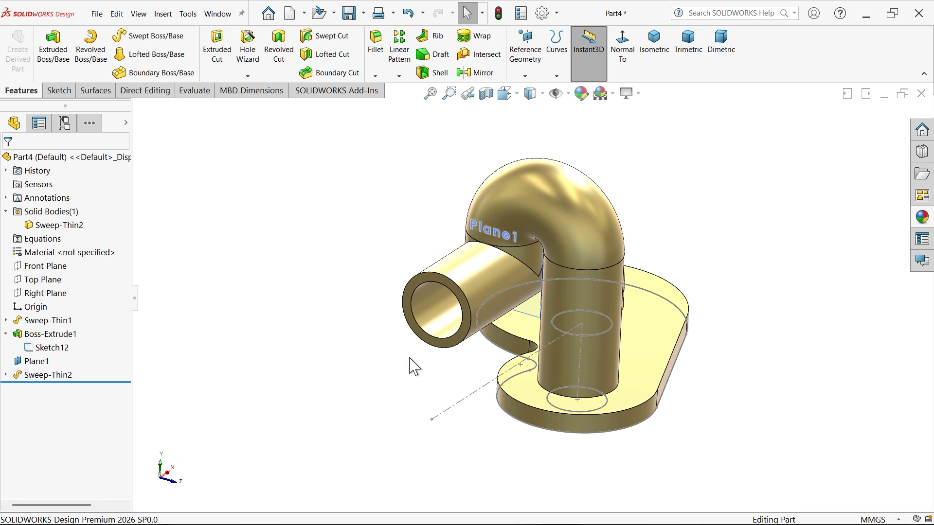
pyautogui.click(475, 396)
pyautogui.click(524, 391)
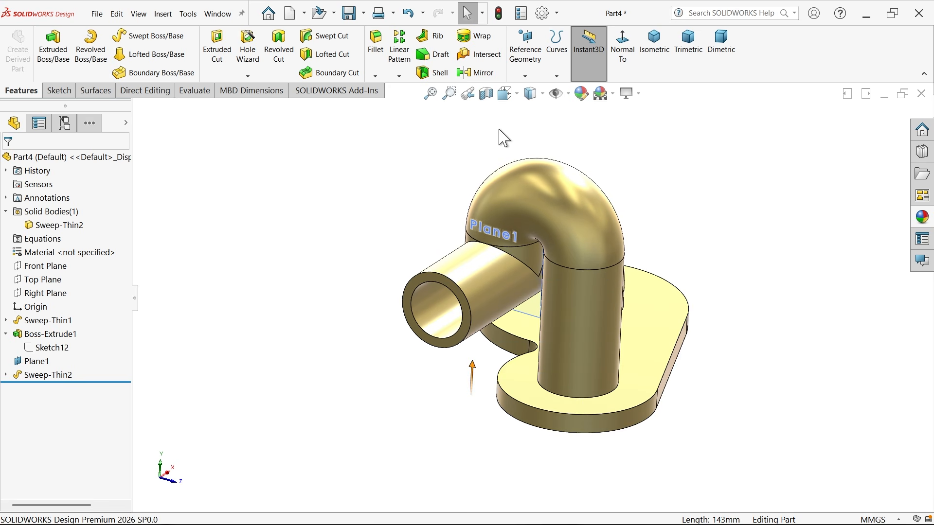
# - Section the model along Plane1, examine where the arched pipe meets the main pipe, and turn the section view off
pyautogui.click(531, 316)
pyautogui.click(49, 362)
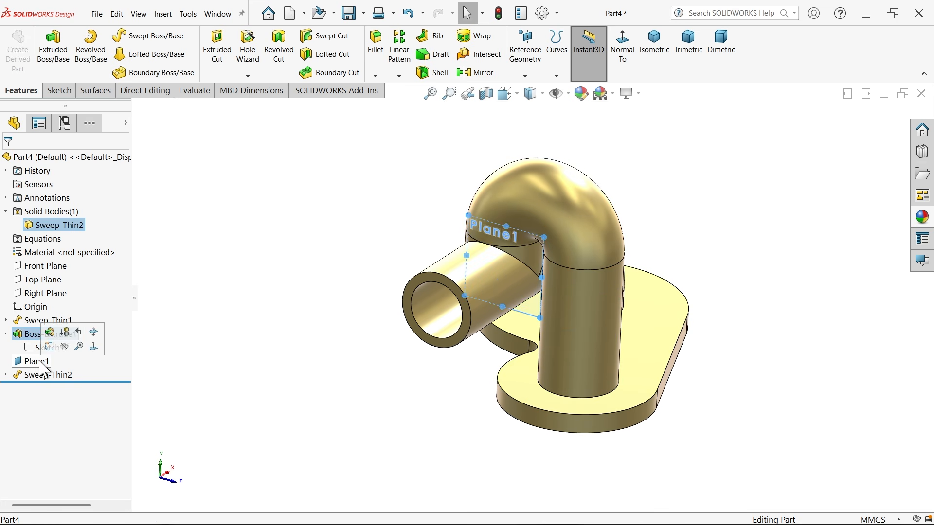
pyautogui.click(485, 93)
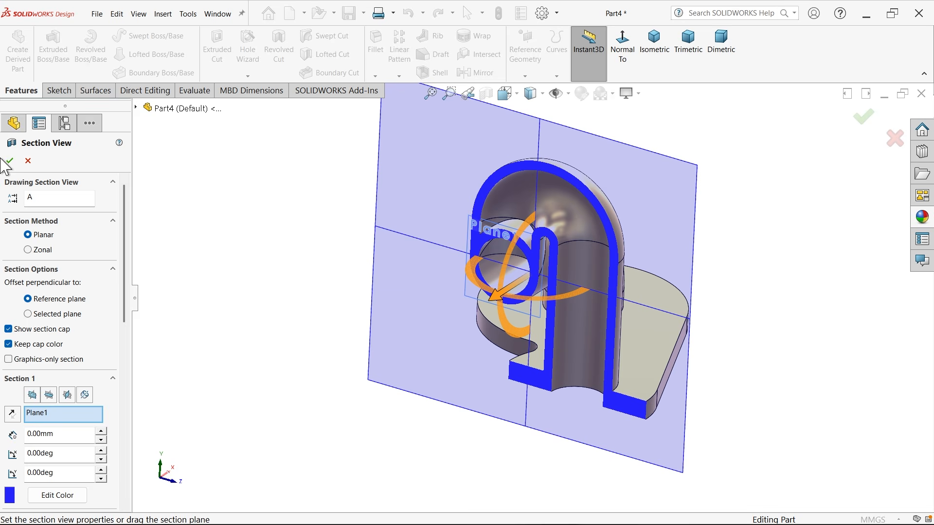
pyautogui.click(8, 161)
pyautogui.moveTo(628, 304); pyautogui.dragTo(586, 214, button='middle')
pyautogui.scroll(-3, 516, 258)
pyautogui.moveTo(468, 277); pyautogui.dragTo(468, 226, button='middle')
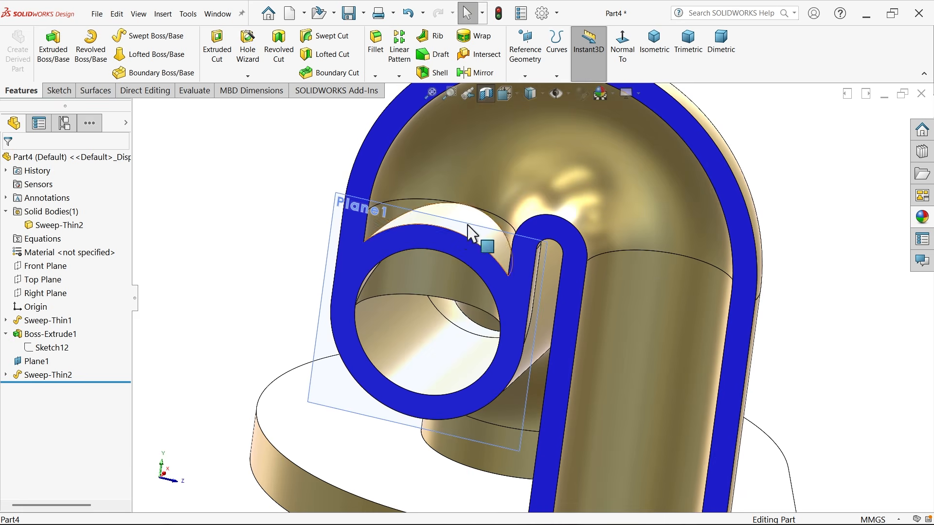
pyautogui.scroll(3, 439, 271)
pyautogui.scroll(2, 377, 336)
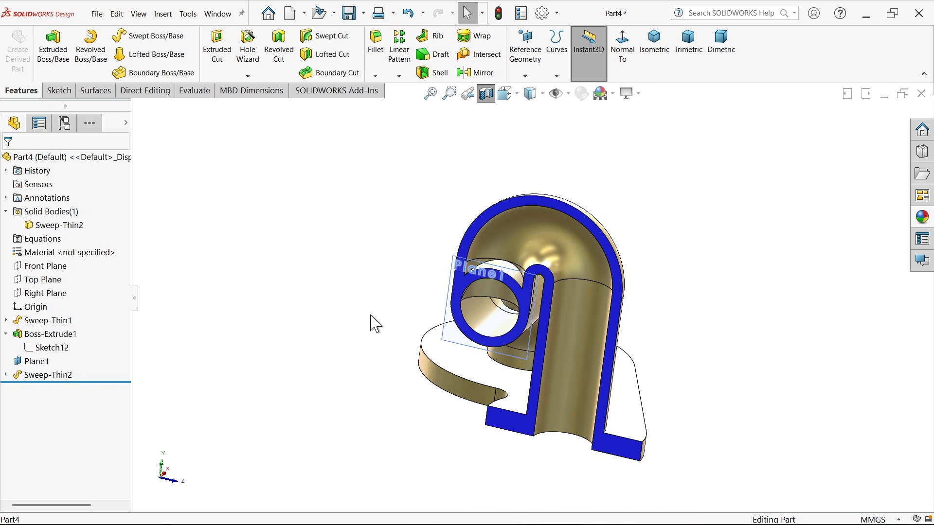
pyautogui.click(489, 98)
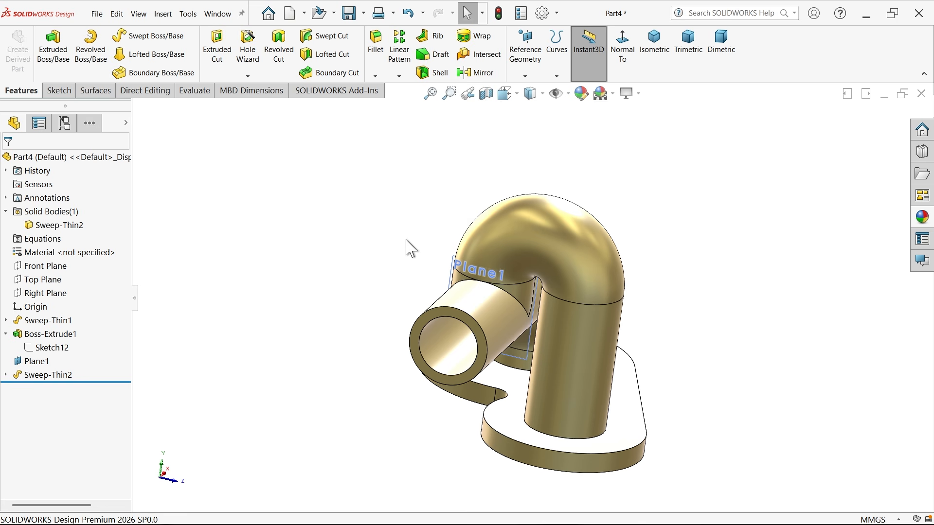
# - Hide the reference plane Plane1
pyautogui.click(51, 360)
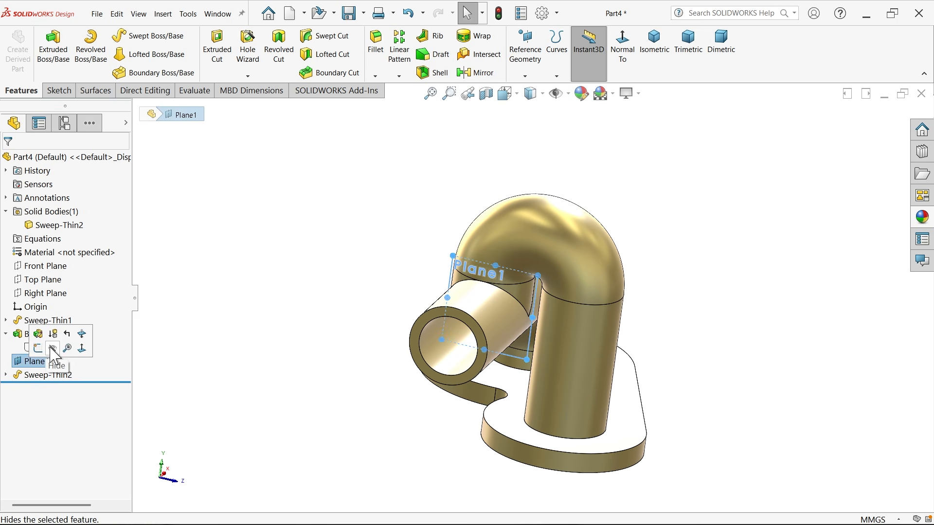
pyautogui.click(53, 349)
pyautogui.moveTo(407, 280); pyautogui.dragTo(399, 258, button='middle')
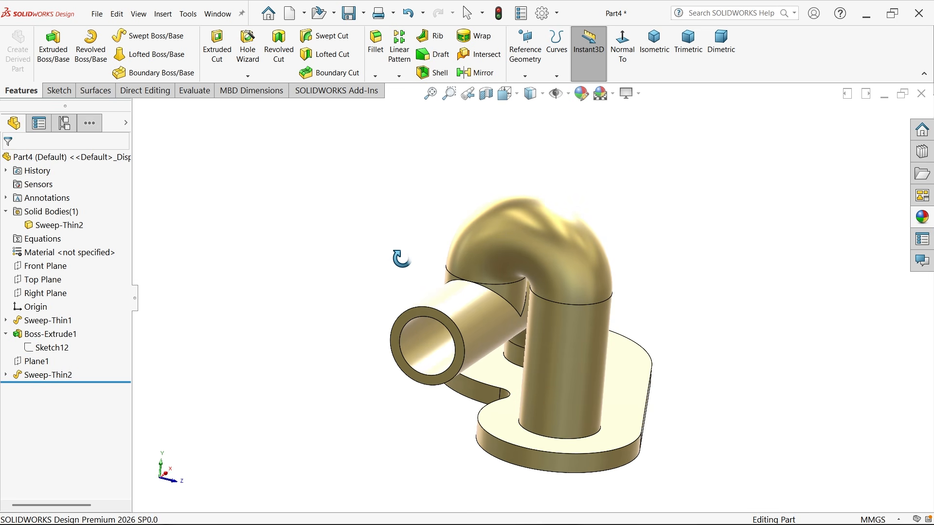
# - Apply a planar section view through the Front Plane with zero offset to expose the main pipe's bore
pyautogui.click(52, 266)
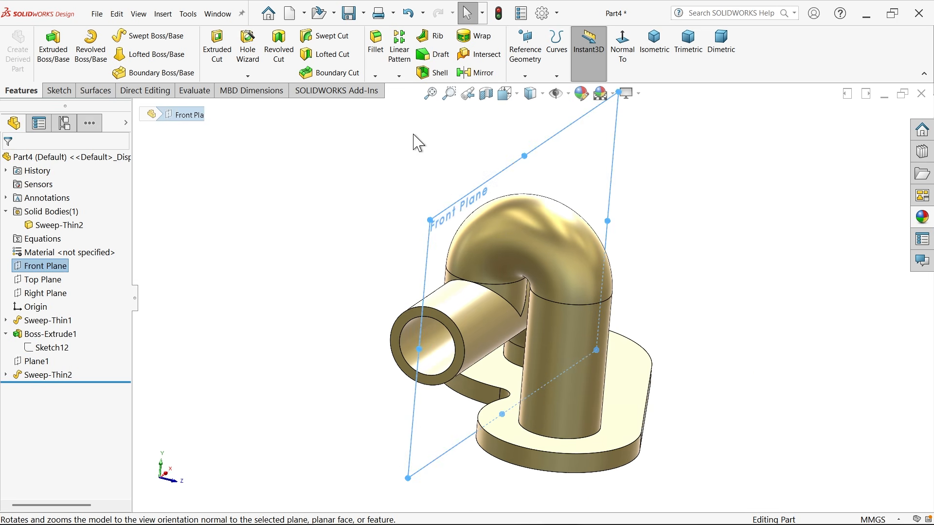
pyautogui.click(486, 94)
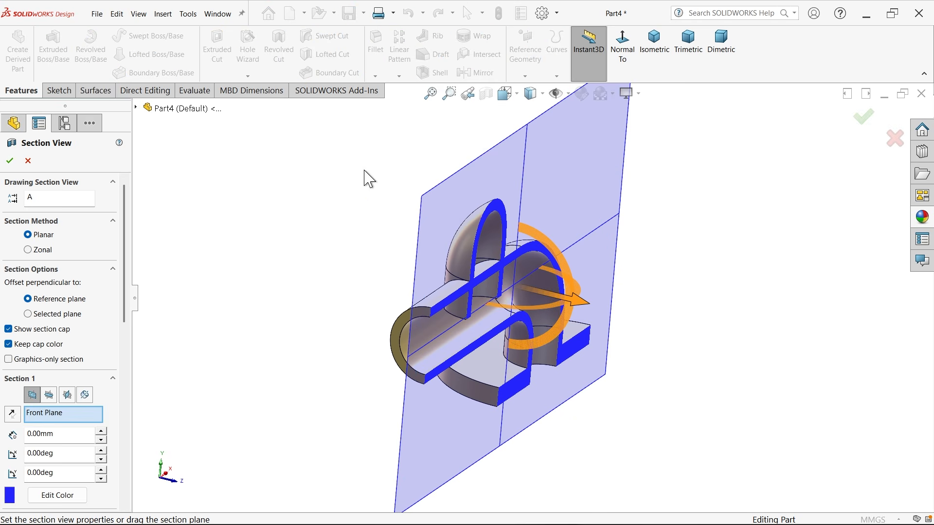
pyautogui.click(9, 161)
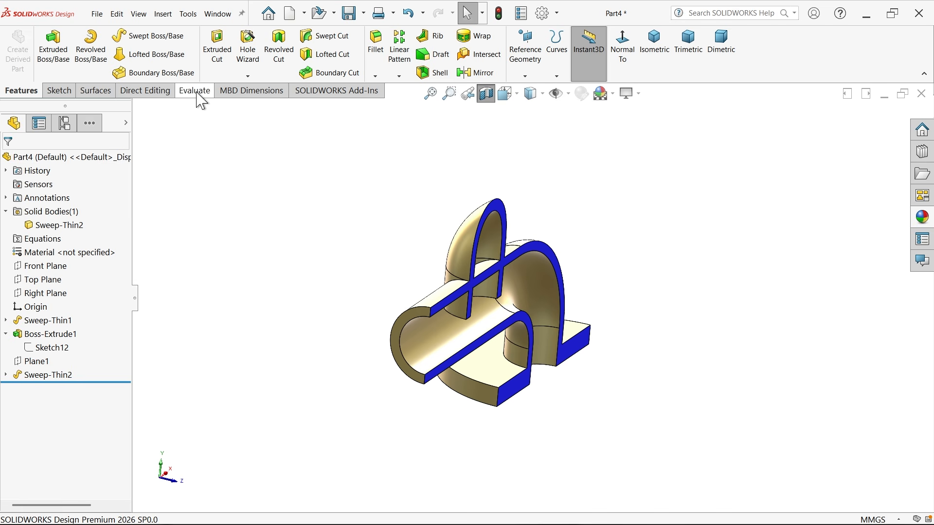
# - Delete and patch the six inner, outer and end faces of the arched pipe that protrude into the main pipe's bore
pyautogui.click(155, 94)
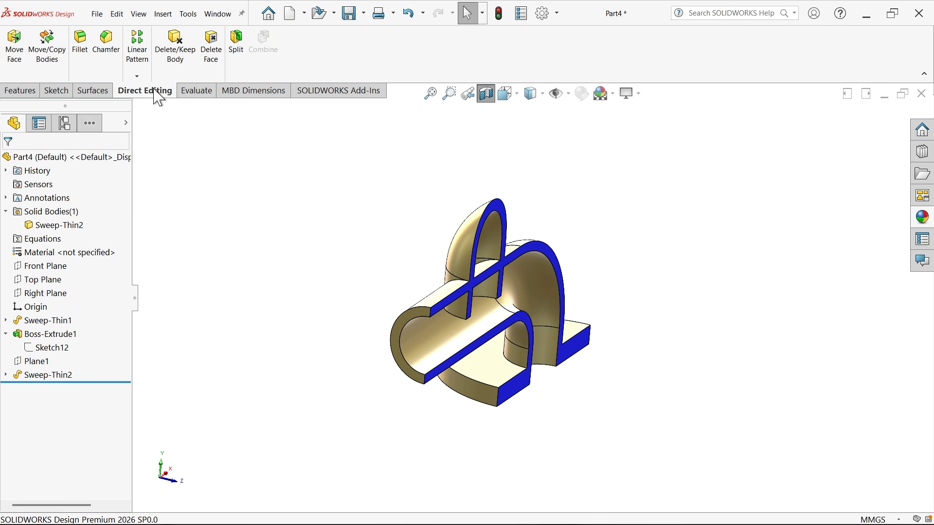
pyautogui.click(212, 47)
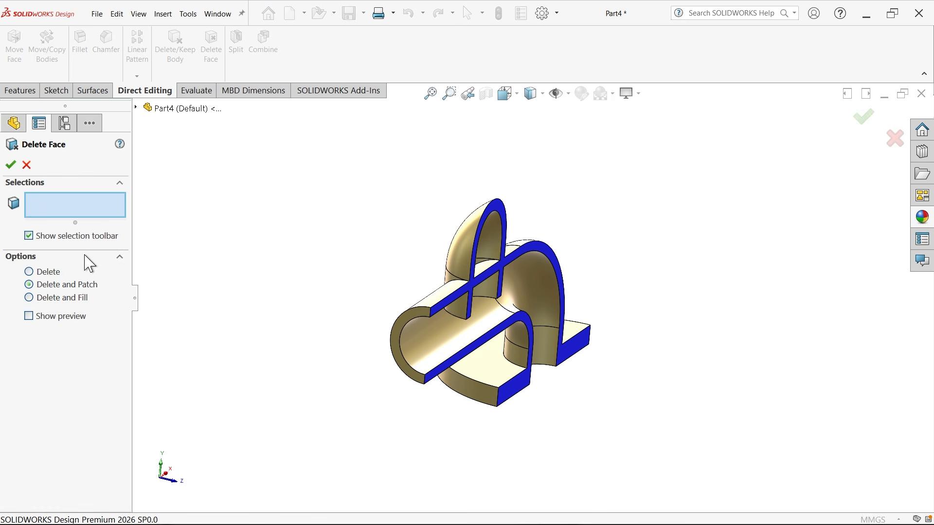
pyautogui.moveTo(265, 315); pyautogui.dragTo(232, 258, button='middle')
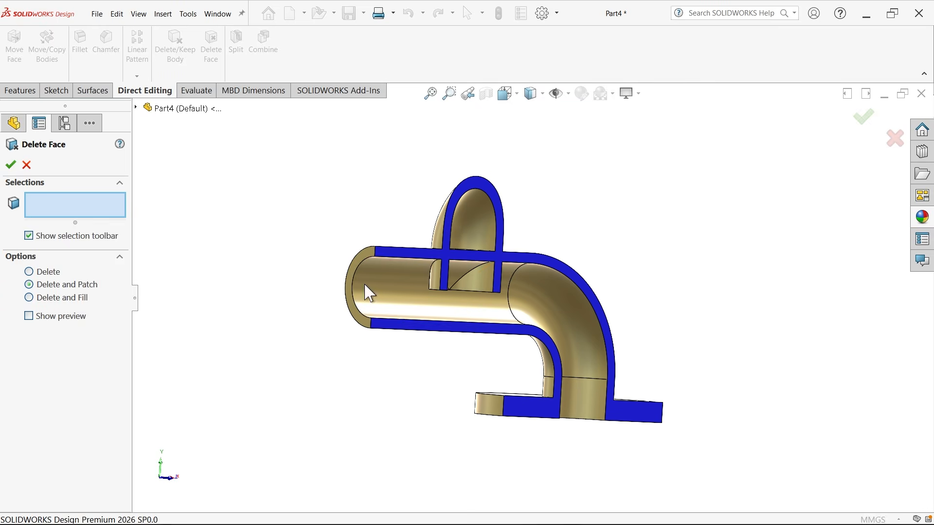
pyautogui.scroll(-6, 456, 275)
pyautogui.moveTo(438, 280); pyautogui.dragTo(386, 240, button='middle')
pyautogui.scroll(-5, 390, 256)
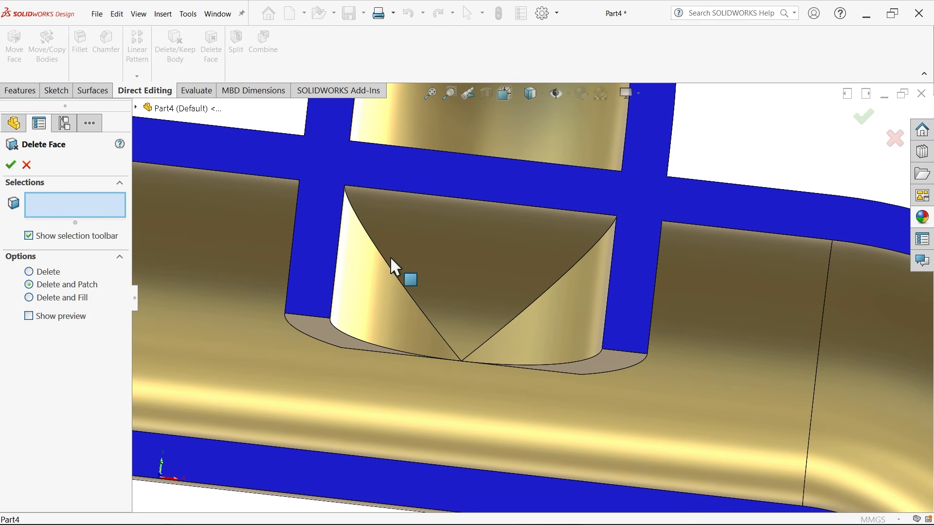
pyautogui.click(367, 291)
pyautogui.click(540, 324)
pyautogui.click(603, 362)
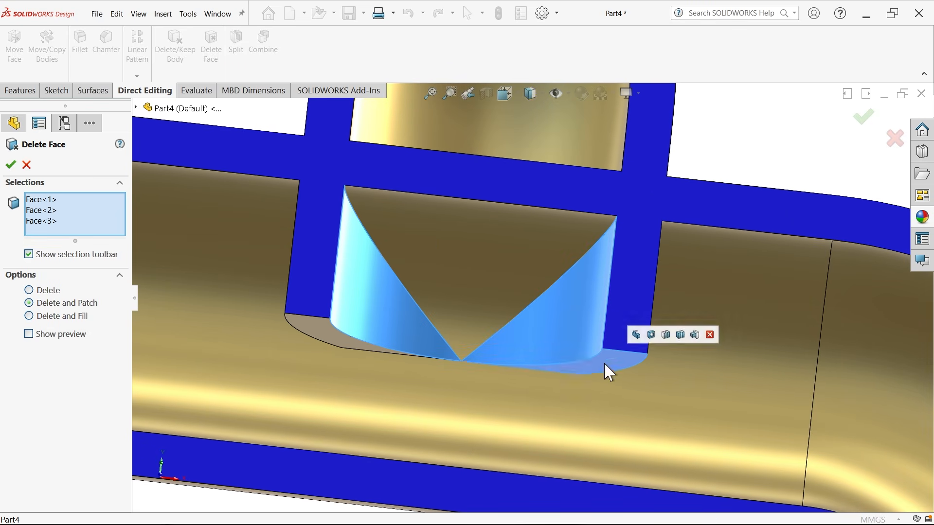
pyautogui.click(328, 337)
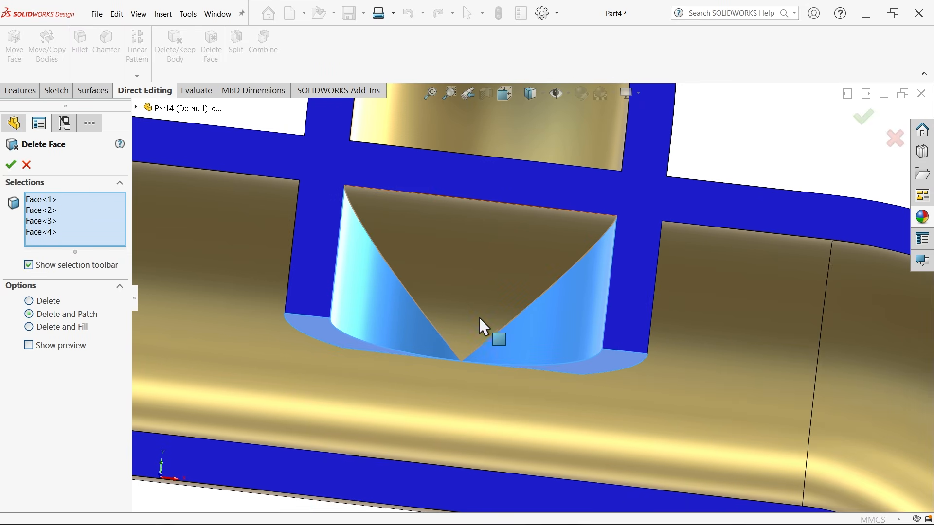
pyautogui.scroll(5, 506, 272)
pyautogui.moveTo(507, 270); pyautogui.dragTo(535, 280, button='middle')
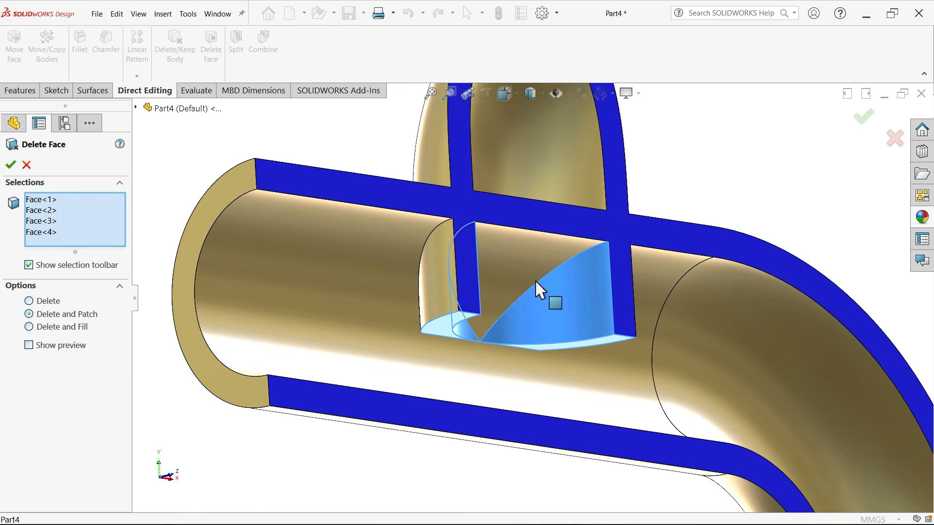
pyautogui.click(443, 287)
pyautogui.moveTo(492, 308); pyautogui.dragTo(415, 298, button='middle')
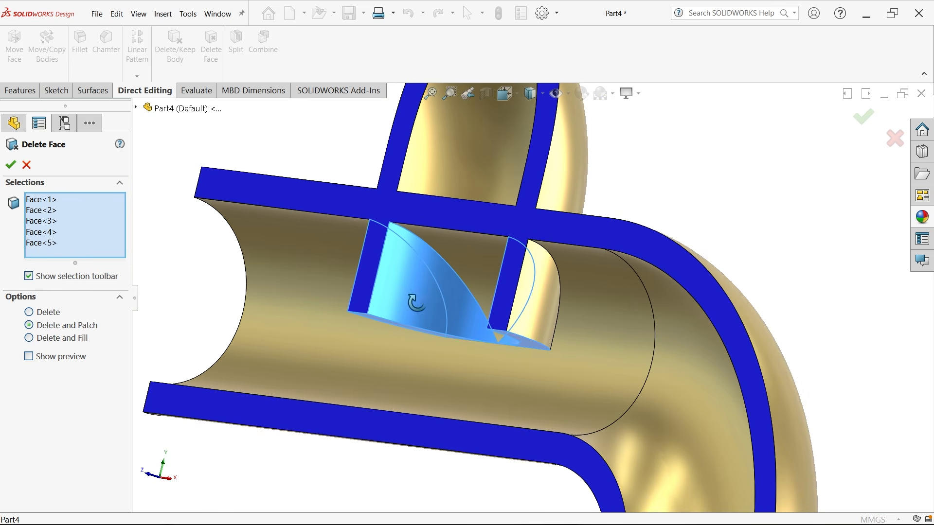
pyautogui.click(542, 321)
pyautogui.click(10, 166)
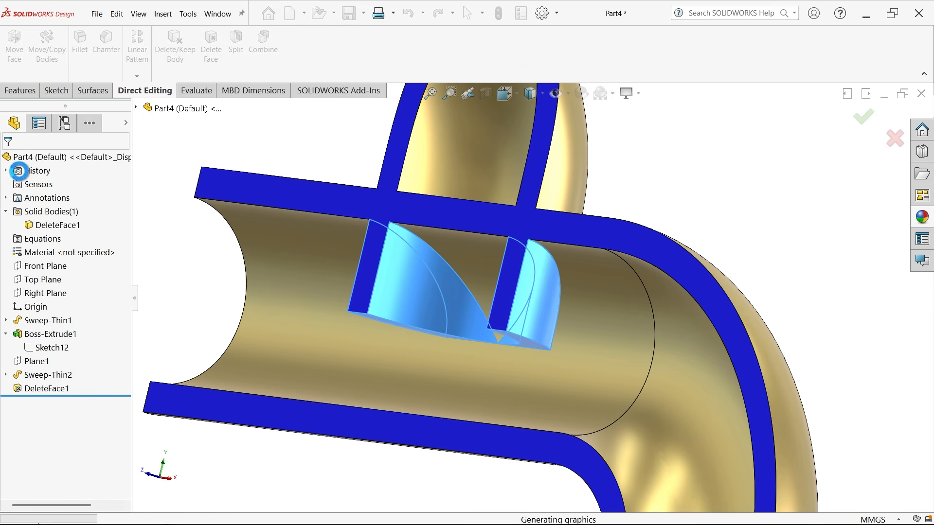
# - Inspect the sectioned main pipe's bore and the arched pipe's junction from several angles
pyautogui.moveTo(467, 327); pyautogui.dragTo(544, 273, button='middle')
pyautogui.scroll(7, 468, 258)
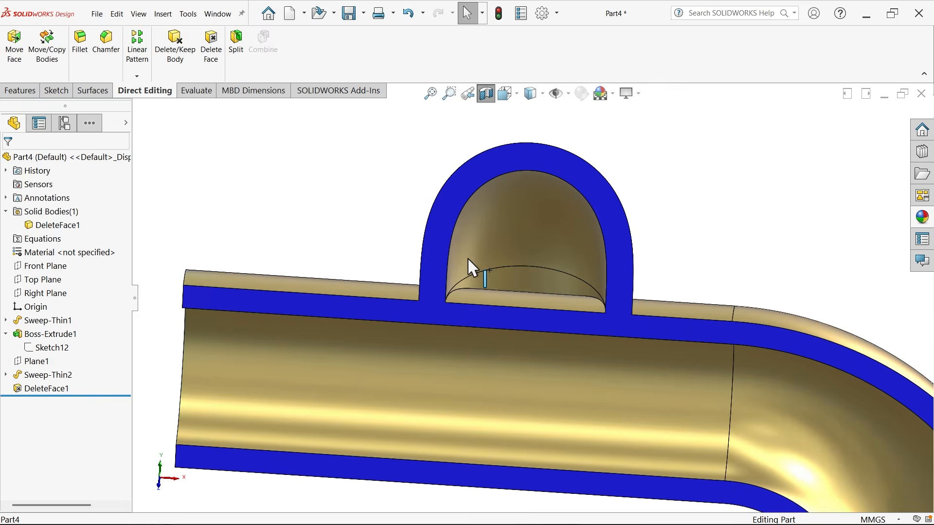
pyautogui.scroll(-2, 563, 356)
pyautogui.moveTo(552, 363); pyautogui.dragTo(551, 276, button='middle')
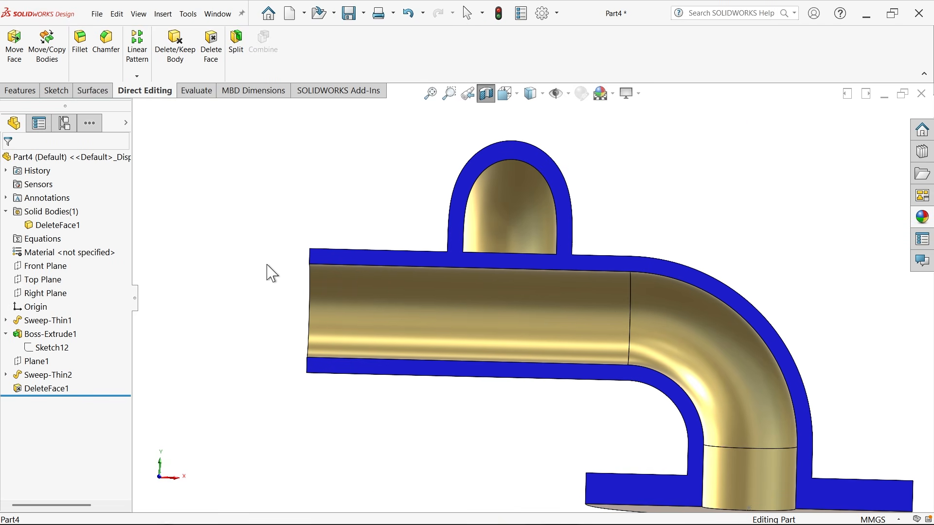
pyautogui.moveTo(272, 273); pyautogui.dragTo(312, 340, button='middle')
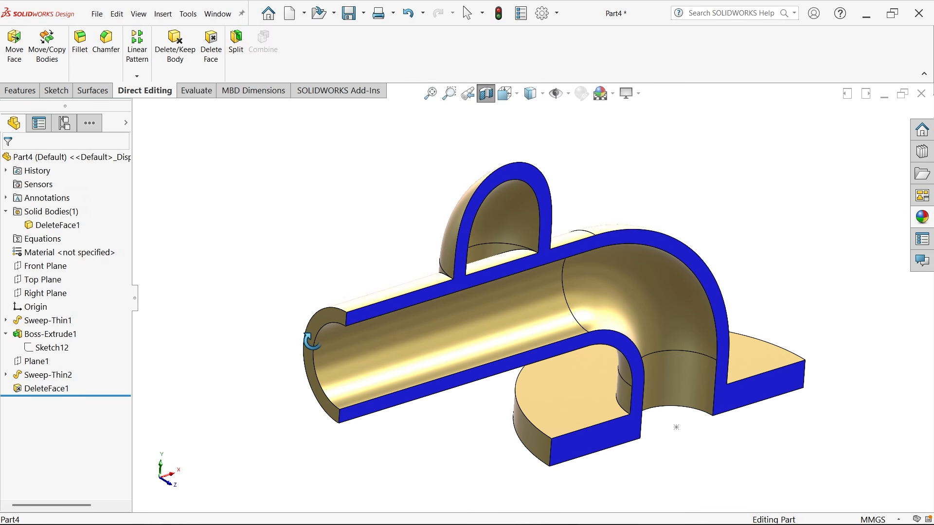
# - Turn off the section view to restore the display of the whole valve body
pyautogui.click(485, 93)
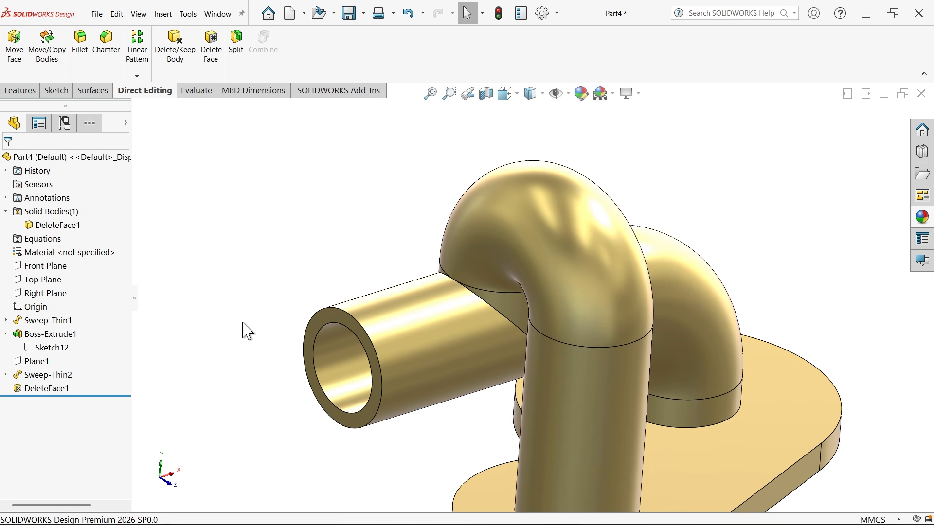
pyautogui.scroll(4, 320, 329)
pyautogui.moveTo(468, 380); pyautogui.dragTo(332, 361, button='middle')
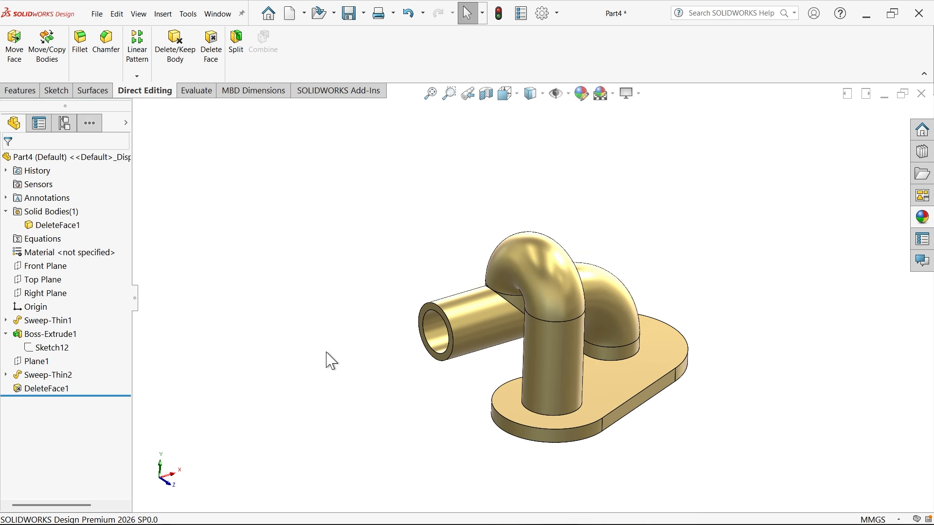
# - Show Sketch13, the arched pipe's path sketch inside Sweep-Thin2
pyautogui.click(7, 375)
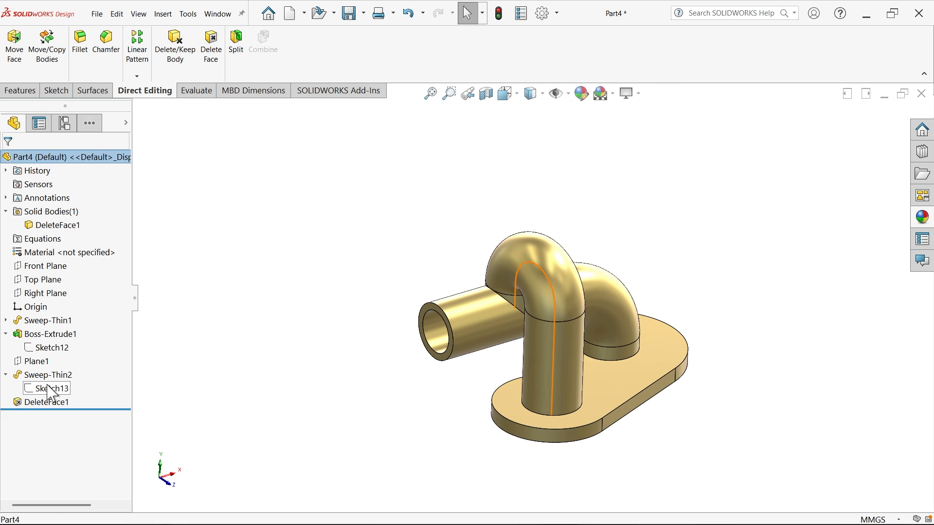
pyautogui.click(50, 389)
pyautogui.click(262, 365)
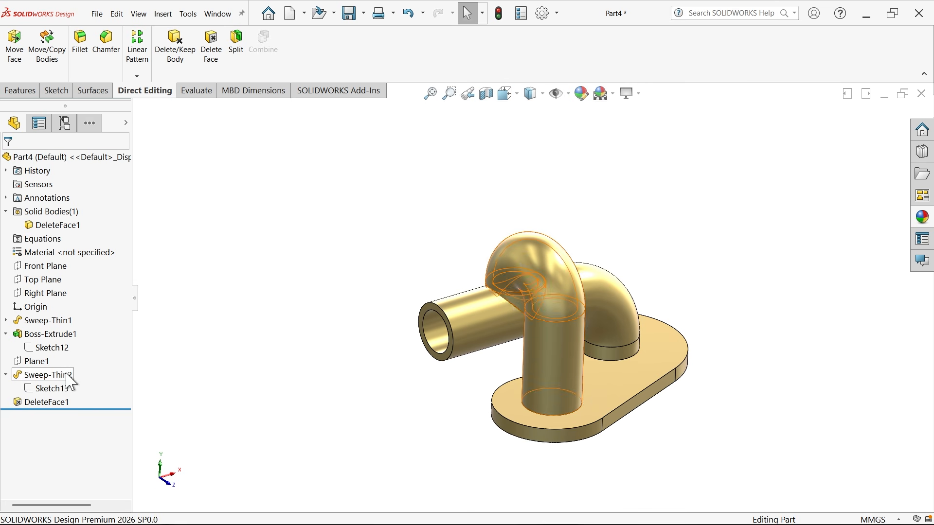
pyautogui.click(48, 387)
pyautogui.click(61, 373)
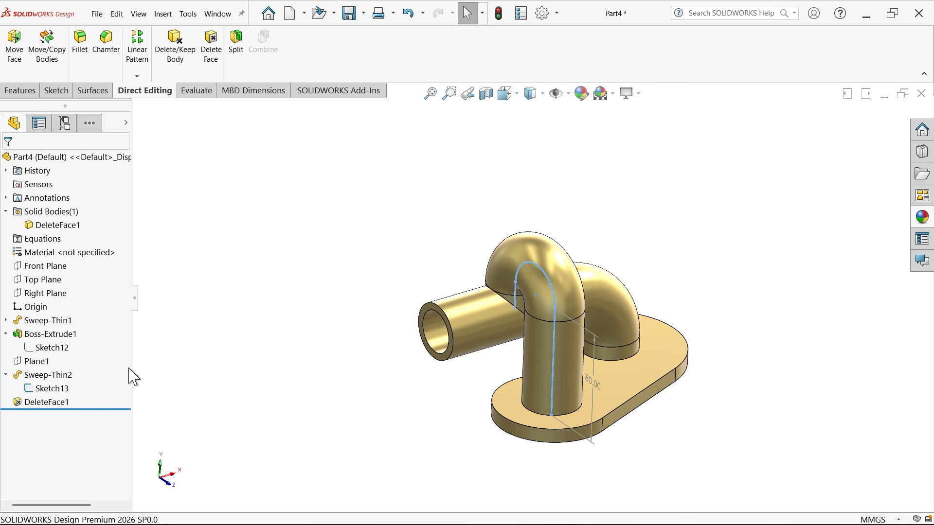
pyautogui.scroll(-2, 544, 355)
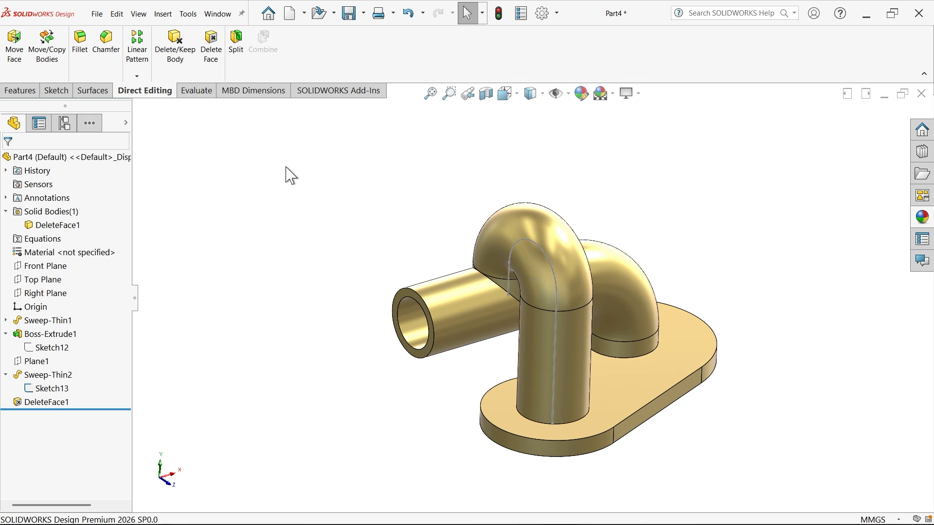
# - Create a swept cut with a 30 mm circular profile along Sketch13 to clear the arched pipe's bore into the main pipe
pyautogui.click(19, 91)
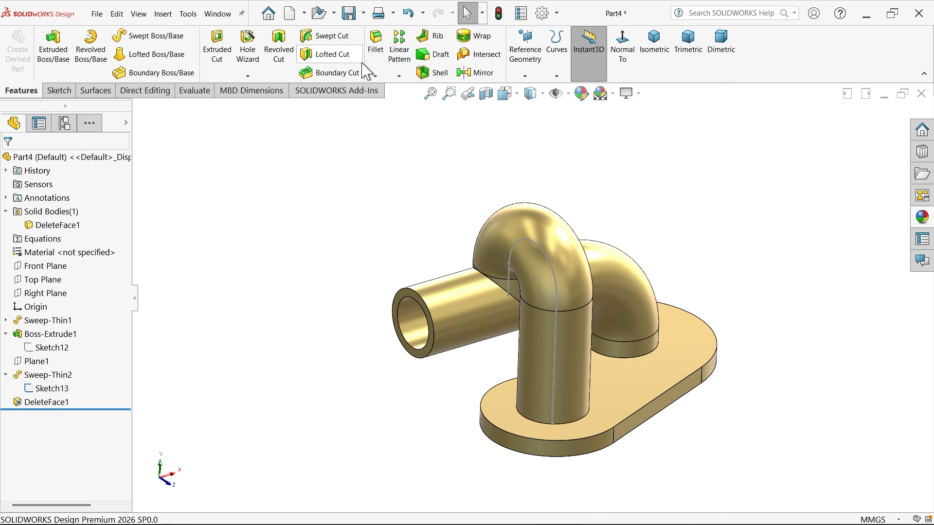
pyautogui.click(333, 39)
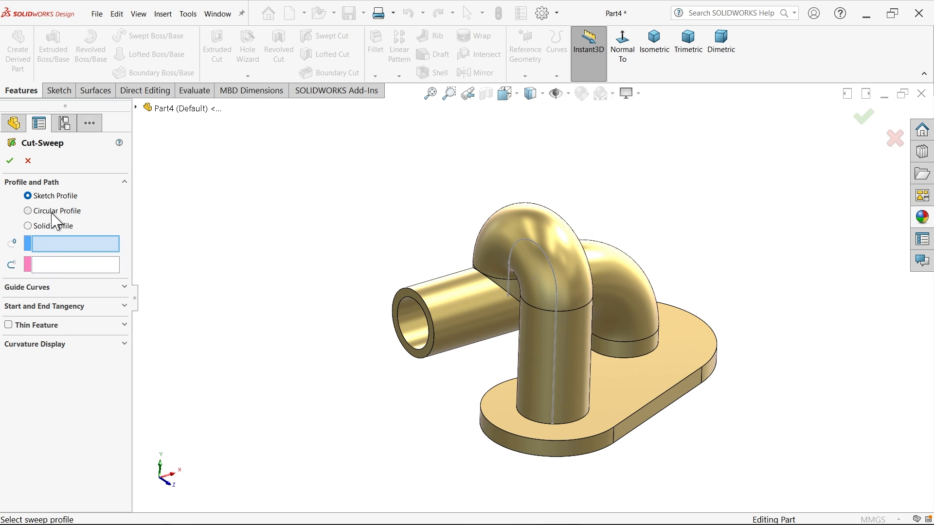
pyautogui.click(28, 211)
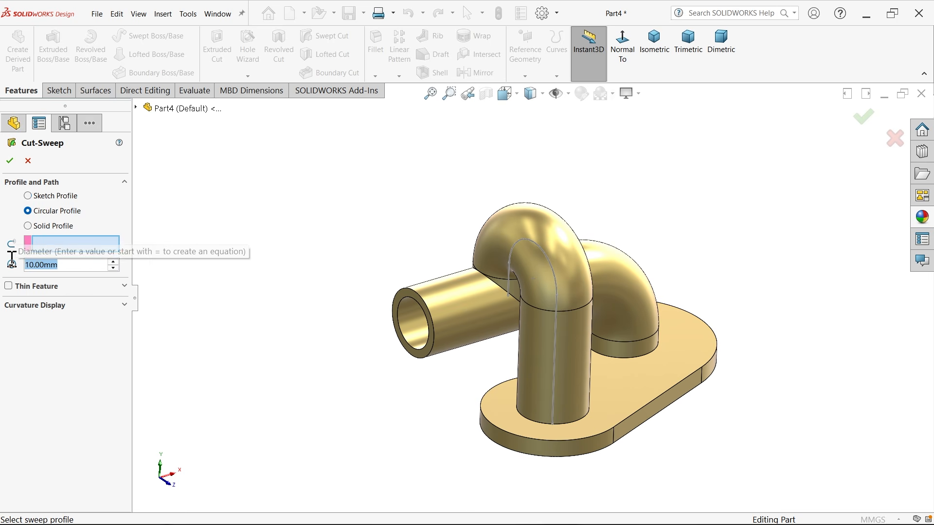
pyautogui.write('30')
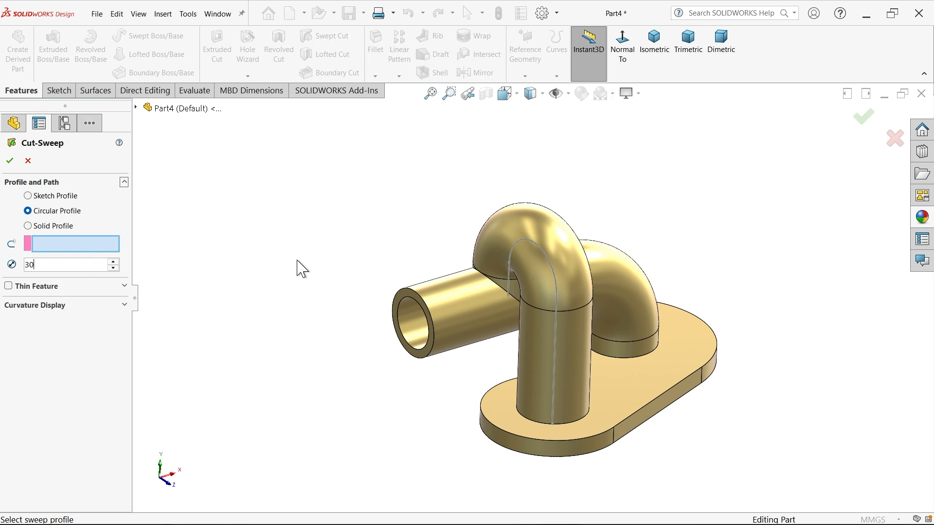
pyautogui.click(554, 358)
pyautogui.moveTo(552, 381)
pyautogui.mouseDown(button='middle')
pyautogui.moveTo(548, 327)
pyautogui.moveTo(576, 257)
pyautogui.moveTo(559, 334)
pyautogui.moveTo(575, 313)
pyautogui.moveTo(554, 294)
pyautogui.mouseUp(button='middle')
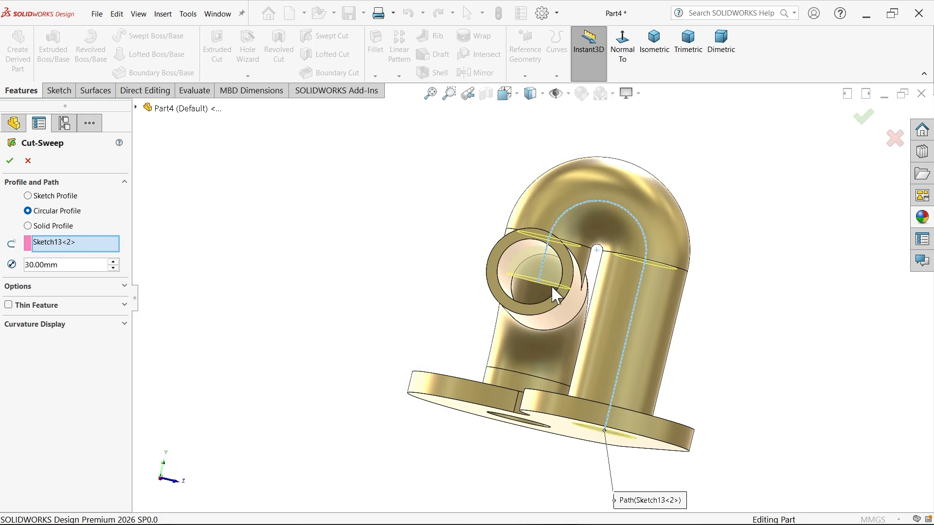
pyautogui.scroll(-3, 554, 294)
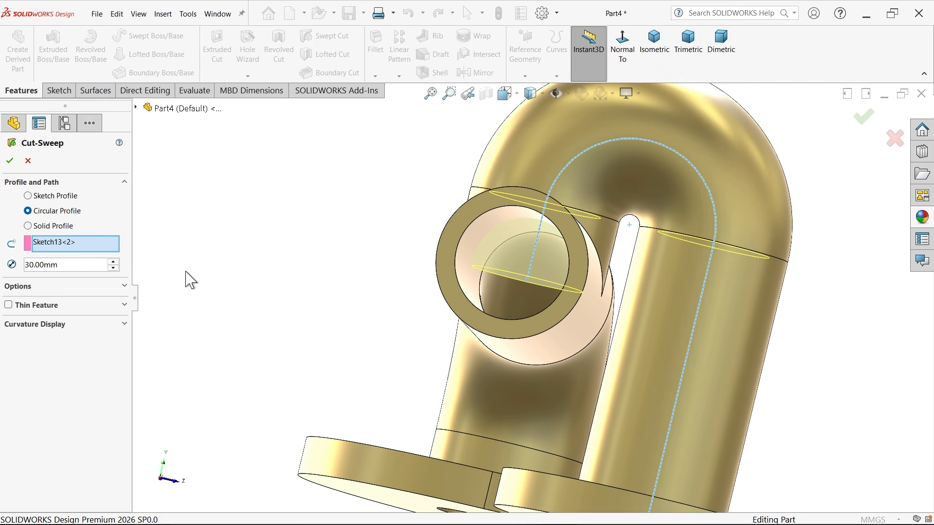
pyautogui.click(10, 161)
pyautogui.click(336, 251)
pyautogui.scroll(1, 335, 251)
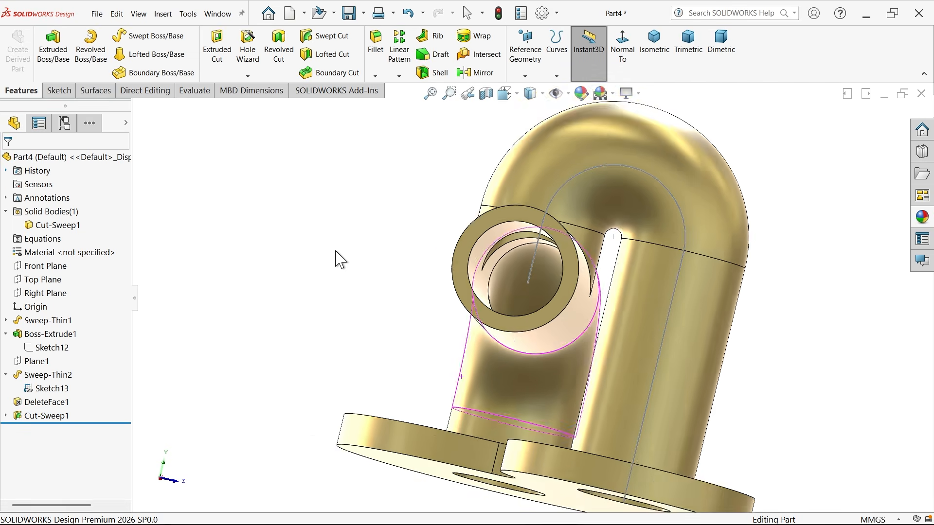
# - Section the model through Plane1 with zero offset, inspect the arched pipe's bore and its junction, and turn the section off
pyautogui.moveTo(336, 252); pyautogui.dragTo(304, 307, button='middle')
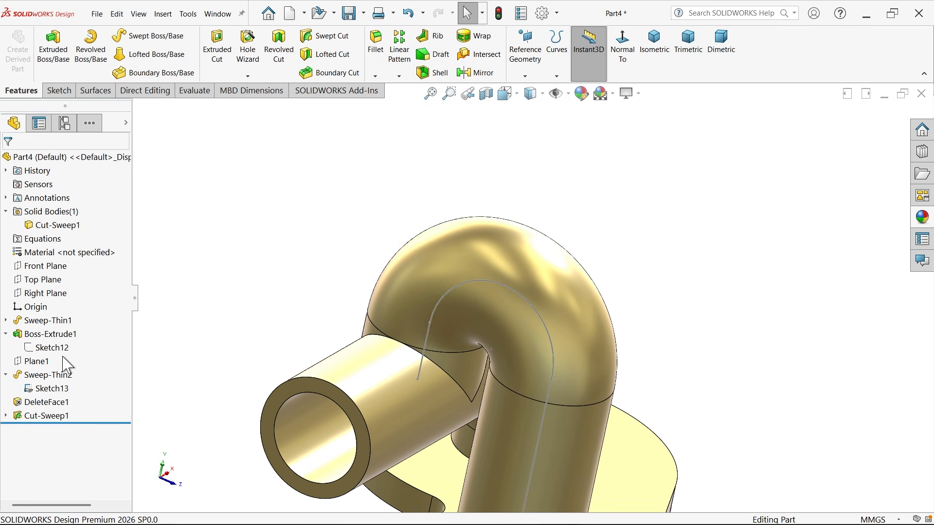
pyautogui.click(37, 361)
pyautogui.click(487, 94)
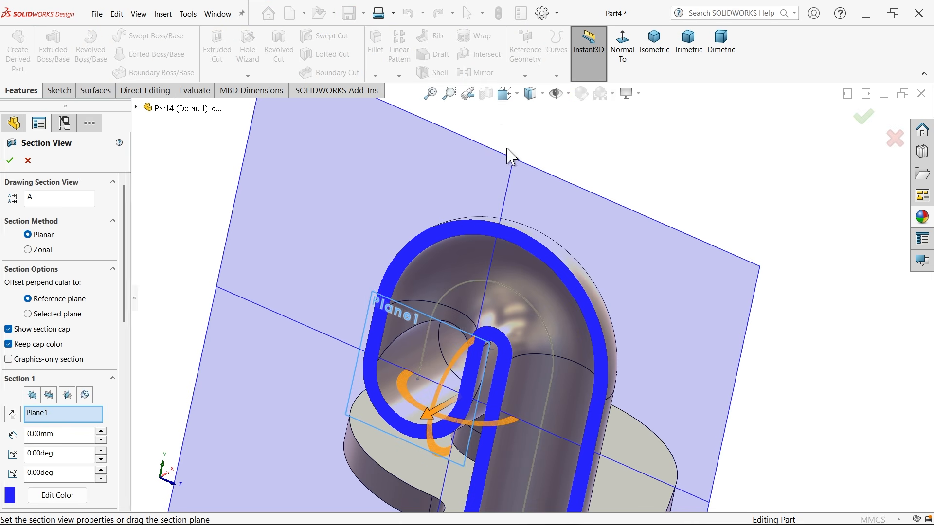
pyautogui.click(10, 160)
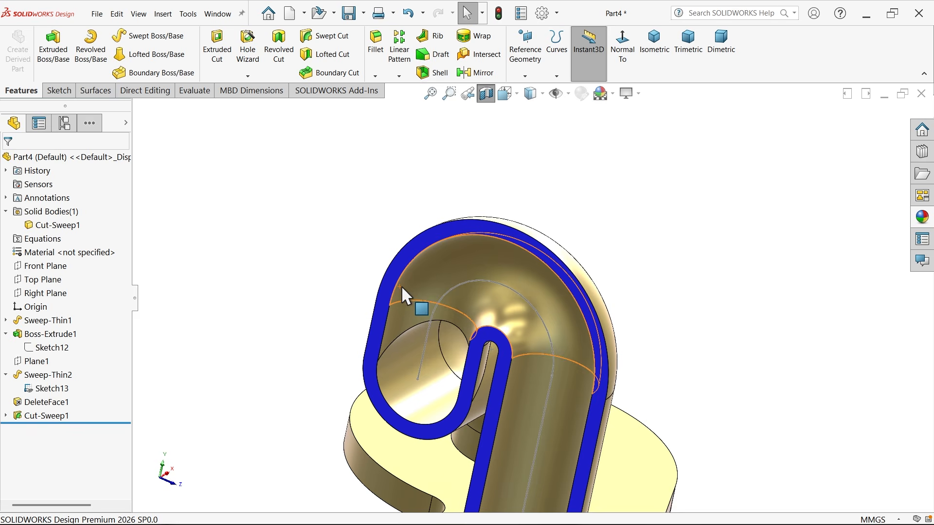
pyautogui.moveTo(515, 322)
pyautogui.mouseDown(button='middle')
pyautogui.moveTo(553, 260)
pyautogui.moveTo(567, 209)
pyautogui.moveTo(517, 323)
pyautogui.moveTo(472, 306)
pyautogui.moveTo(556, 241)
pyautogui.moveTo(565, 188)
pyautogui.moveTo(531, 281)
pyautogui.moveTo(477, 285)
pyautogui.moveTo(492, 254)
pyautogui.moveTo(480, 289)
pyautogui.moveTo(440, 309)
pyautogui.mouseUp(button='middle')
pyautogui.scroll(-3, 471, 305)
pyautogui.scroll(3, 531, 281)
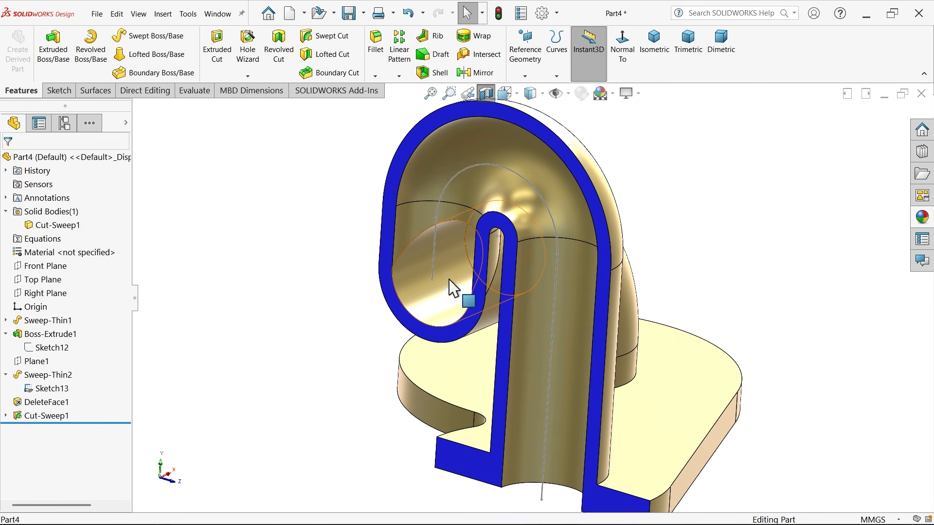
pyautogui.click(486, 93)
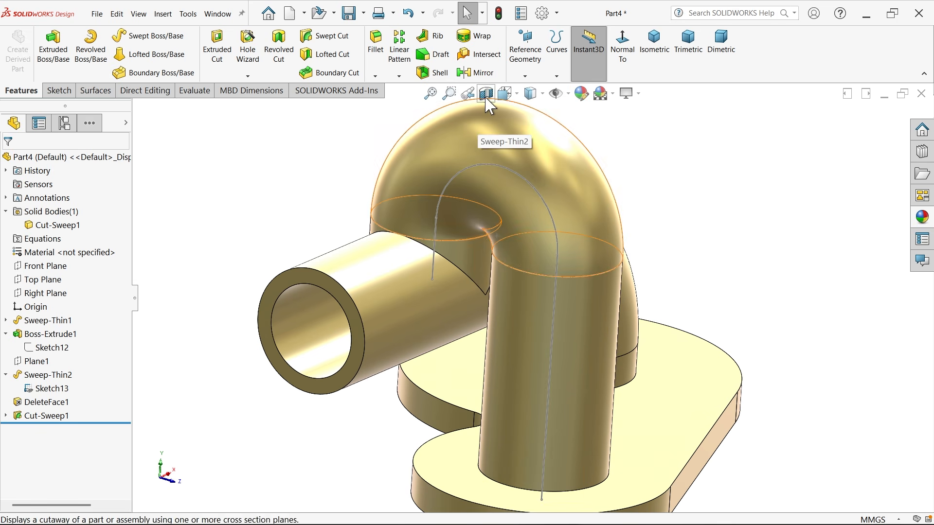
# - Section the model through the Front Plane, inspect the opening into the main pipe's bore, and turn the section off
pyautogui.click(45, 267)
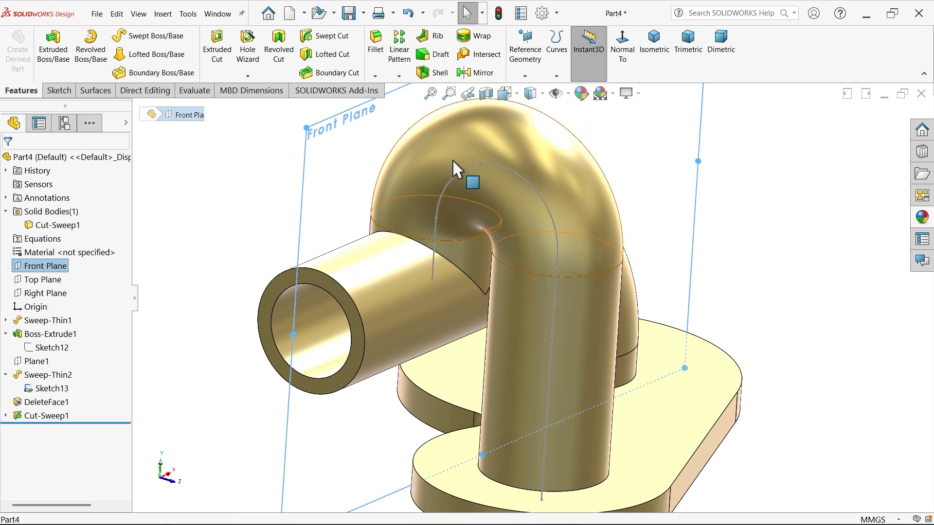
pyautogui.click(489, 93)
pyautogui.click(10, 161)
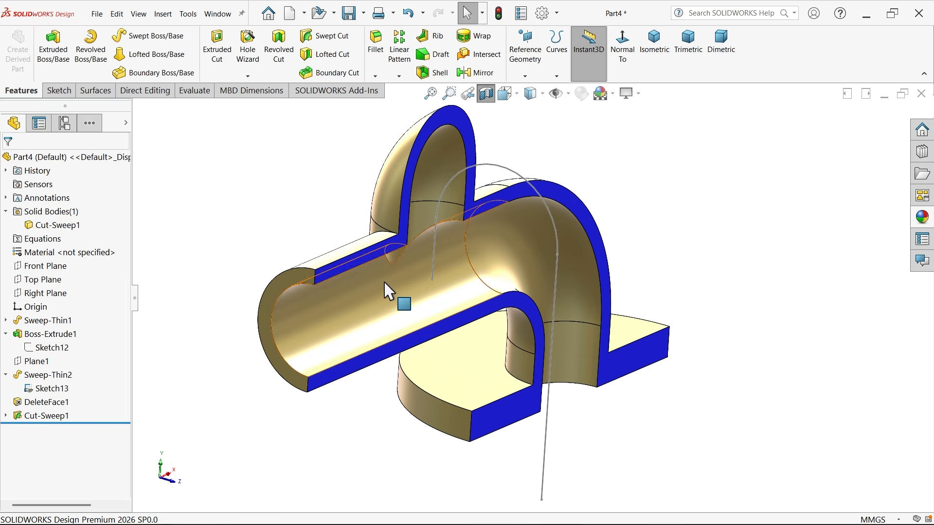
pyautogui.moveTo(396, 298); pyautogui.dragTo(347, 275, button='middle')
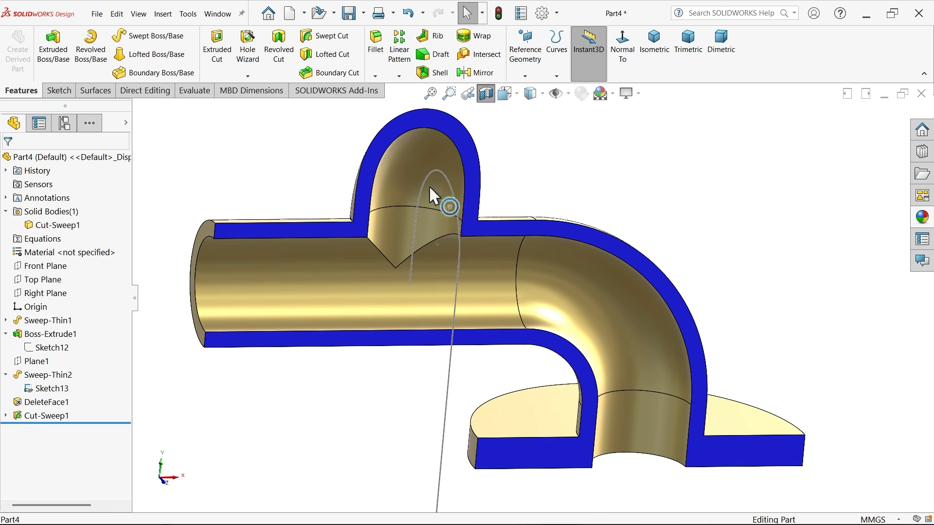
pyautogui.click(486, 93)
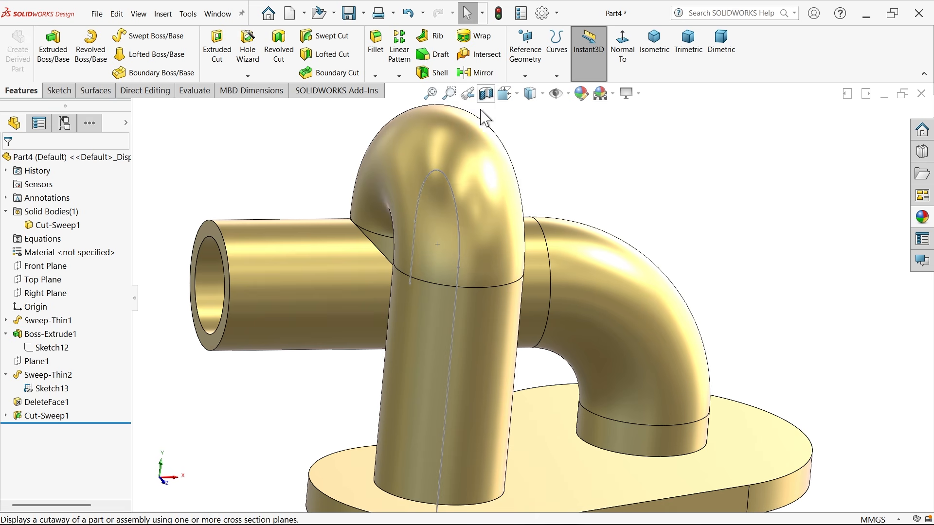
# - Hide the arched pipe's path sketch and set the model to the isometric view
pyautogui.click(459, 258)
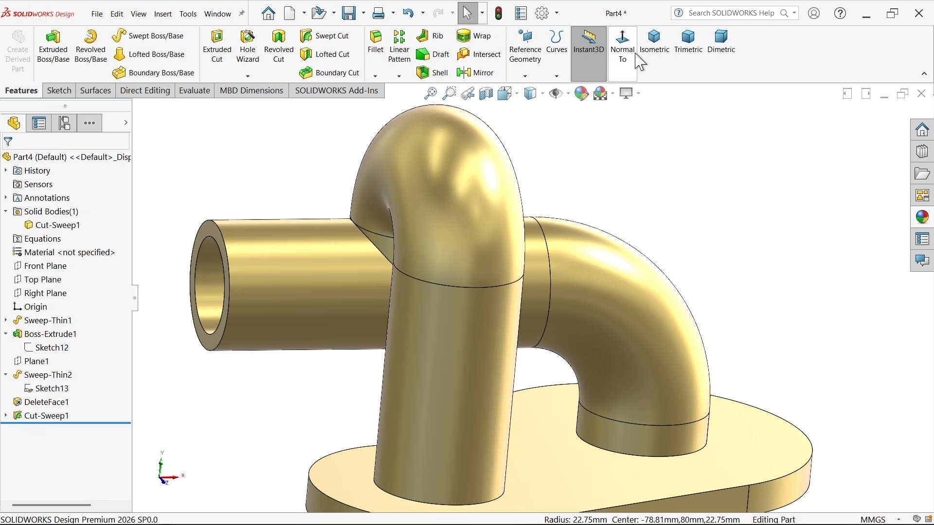
pyautogui.click(654, 51)
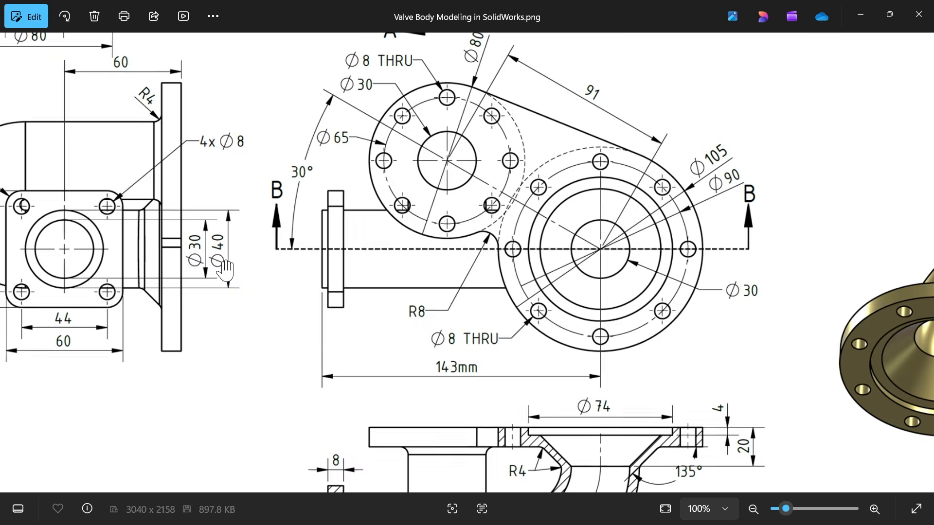
# - Switch to the valve body drawing and examine the square end flange's size, corner radius, hole spacing, thickness and setback from the pipe end
pyautogui.moveTo(196, 266); pyautogui.dragTo(299, 278)
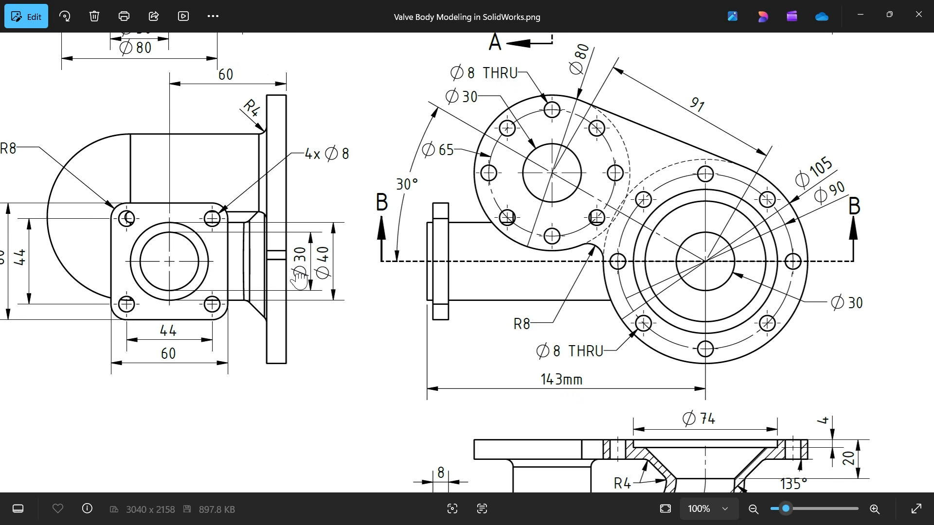
pyautogui.moveTo(187, 265); pyautogui.dragTo(253, 278)
pyautogui.scroll(2, 189, 285)
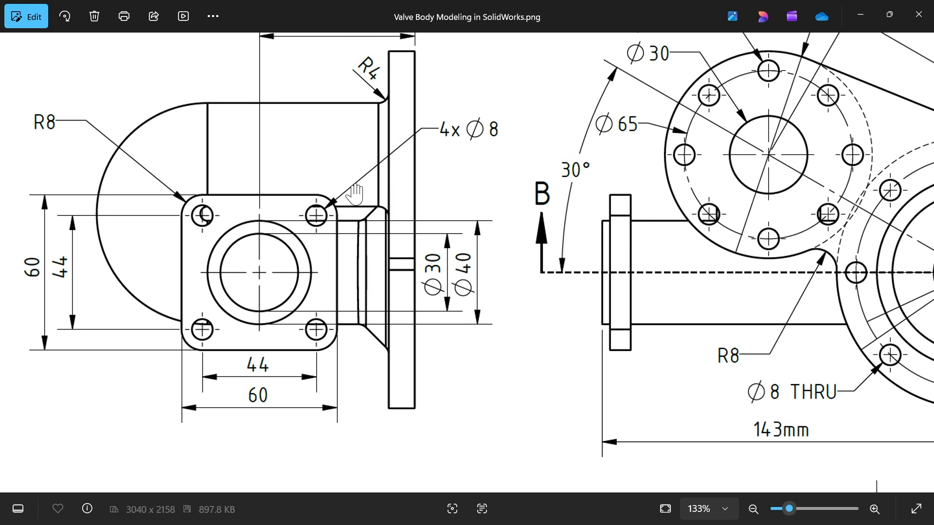
pyautogui.scroll(-2, 355, 194)
pyautogui.moveTo(478, 150); pyautogui.dragTo(489, 409)
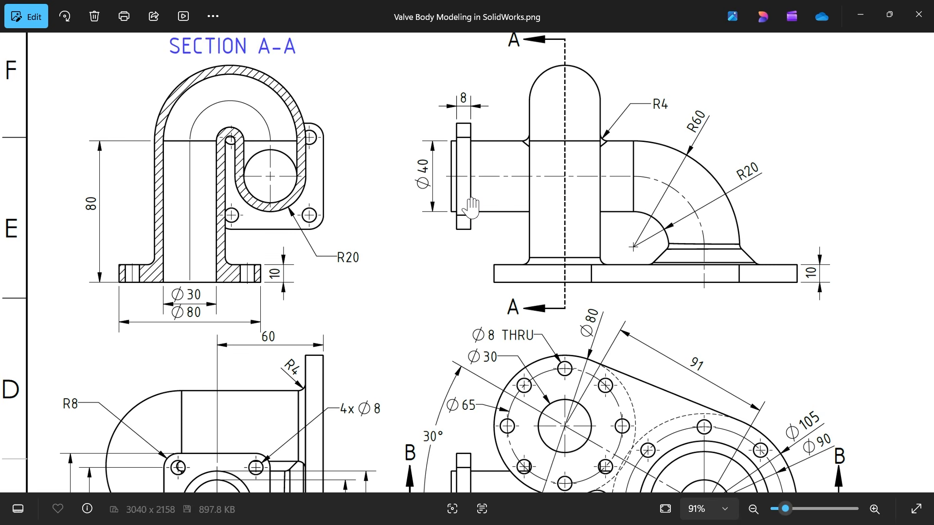
pyautogui.moveTo(452, 347); pyautogui.dragTo(455, 67)
pyautogui.moveTo(456, 329); pyautogui.dragTo(458, 171)
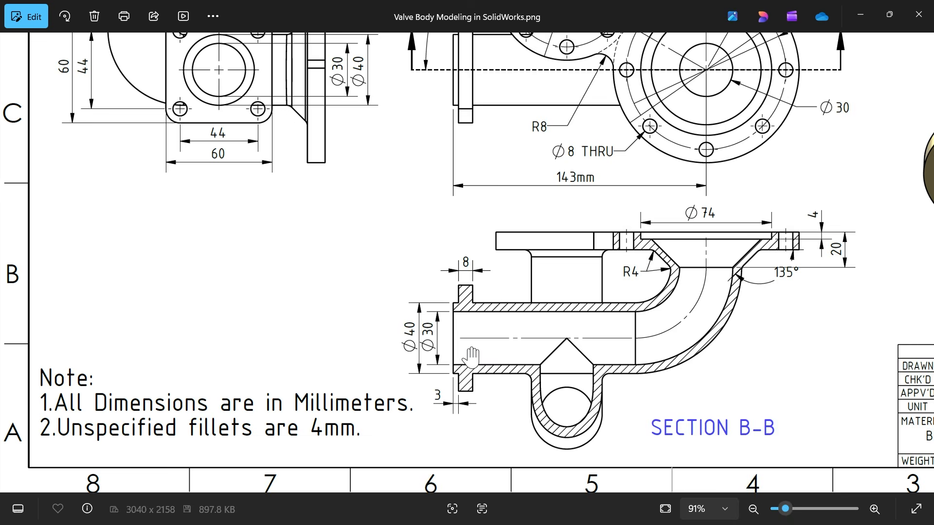
pyautogui.scroll(5, 466, 408)
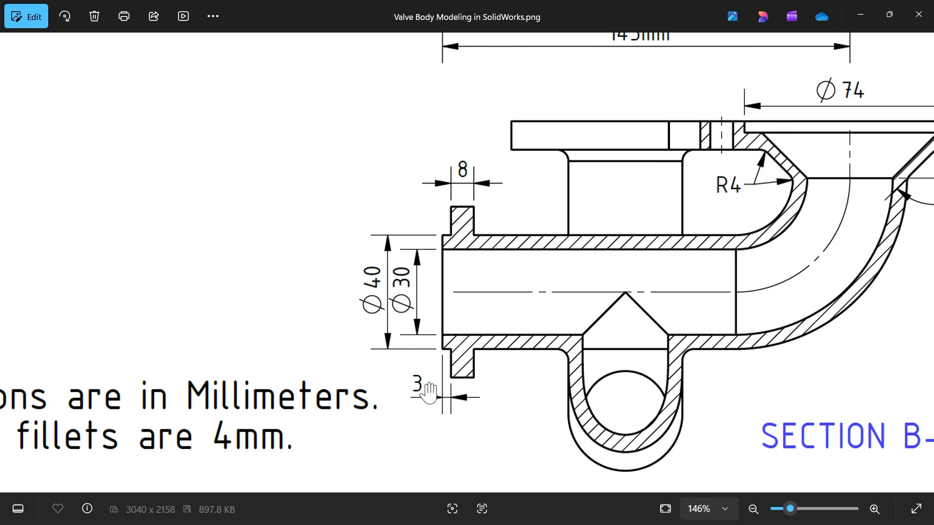
pyautogui.scroll(-6, 450, 368)
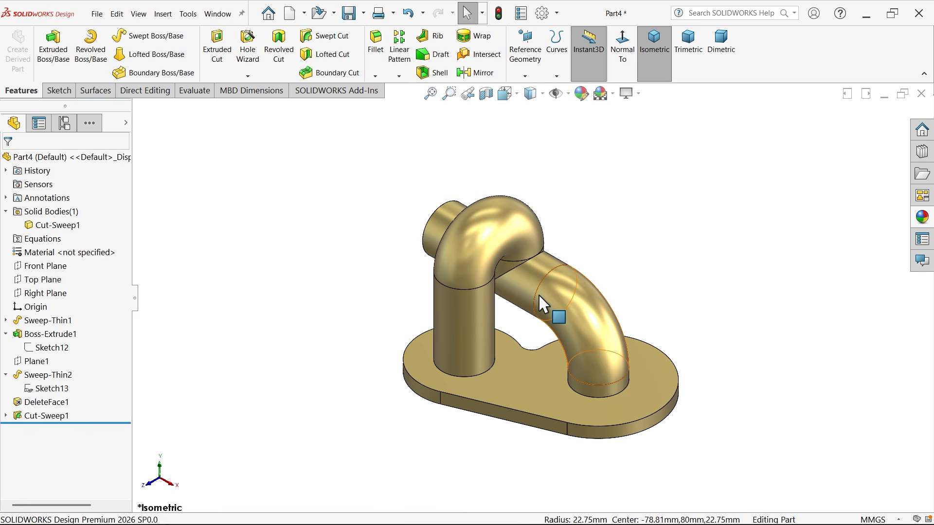
# - Start a sketch on the main pipe's open end face and draw a centre rectangle about 60 by 44 mm from the pipe's centre
pyautogui.moveTo(538, 294)
pyautogui.mouseDown(button='middle')
pyautogui.moveTo(538, 250)
pyautogui.moveTo(611, 288)
pyautogui.moveTo(457, 258)
pyautogui.mouseUp(button='middle')
pyautogui.scroll(-5, 455, 250)
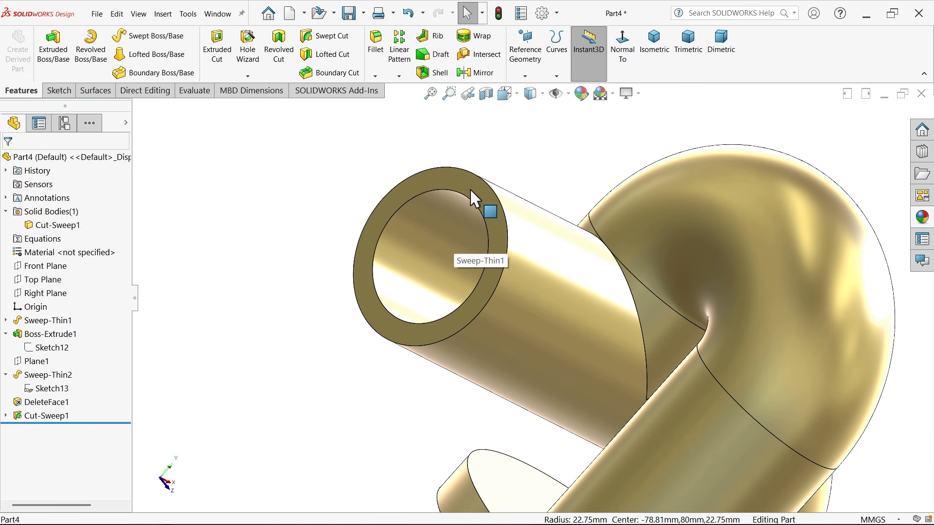
pyautogui.click(471, 189)
pyautogui.click(515, 160)
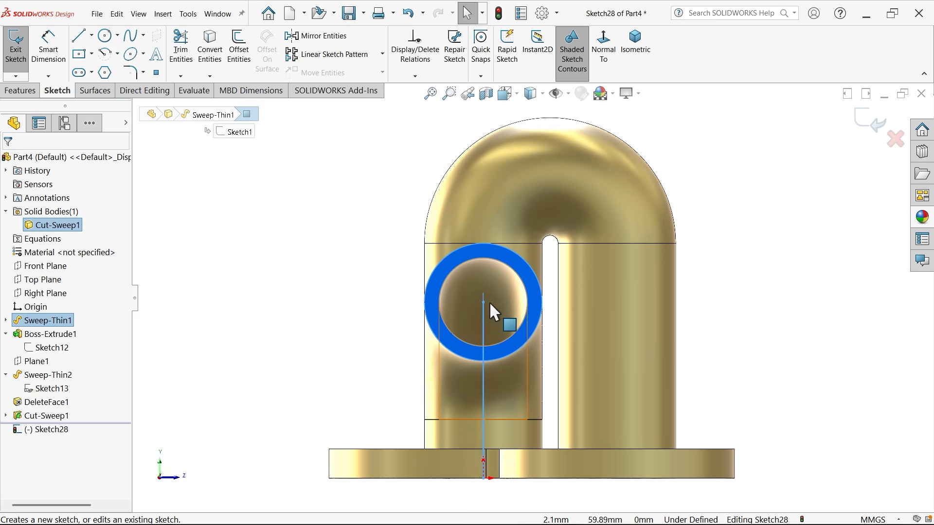
pyautogui.scroll(-2, 489, 302)
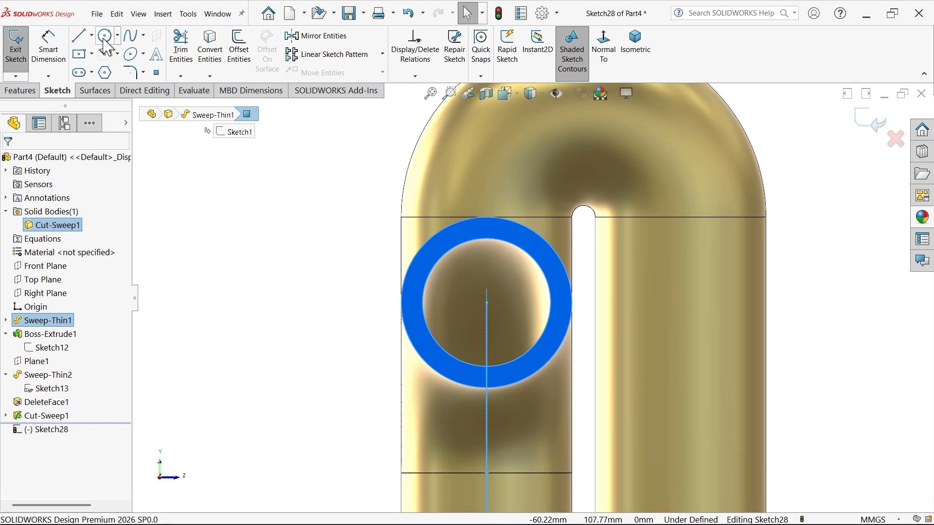
pyautogui.click(81, 56)
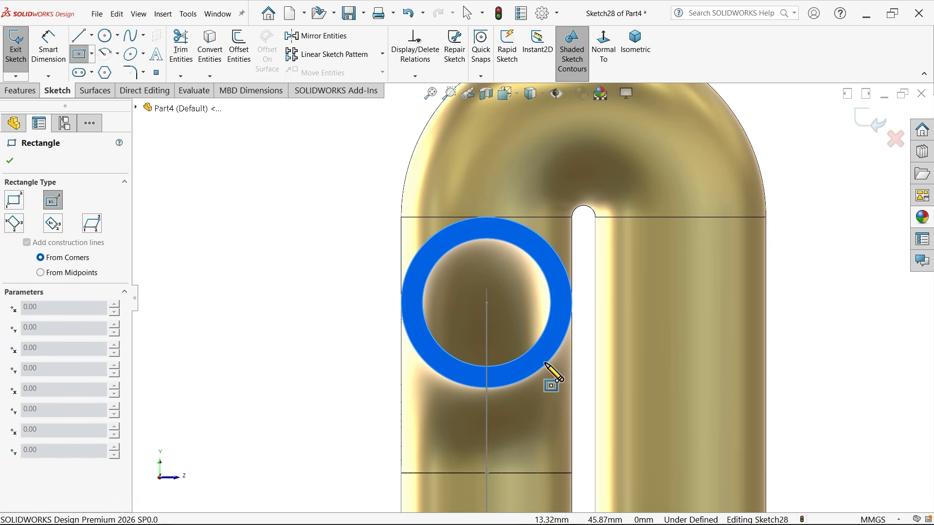
pyautogui.click(486, 303)
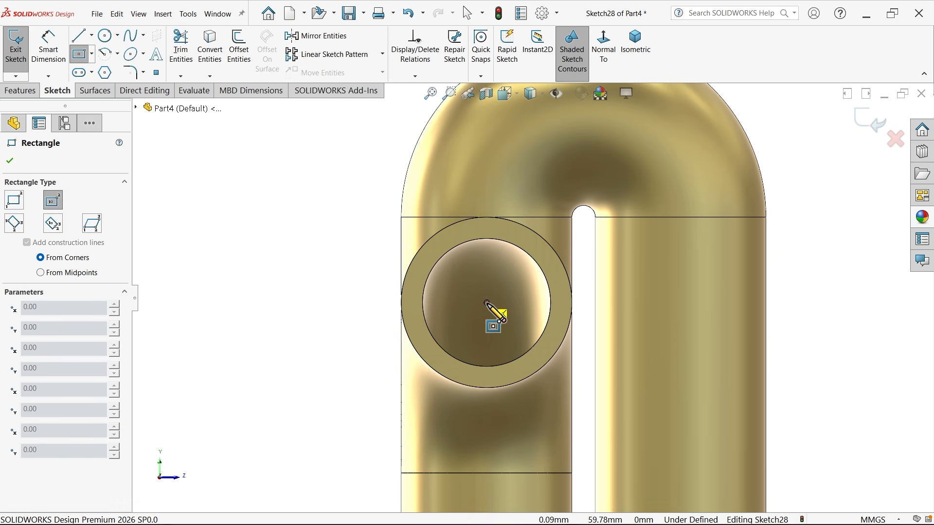
pyautogui.click(357, 206)
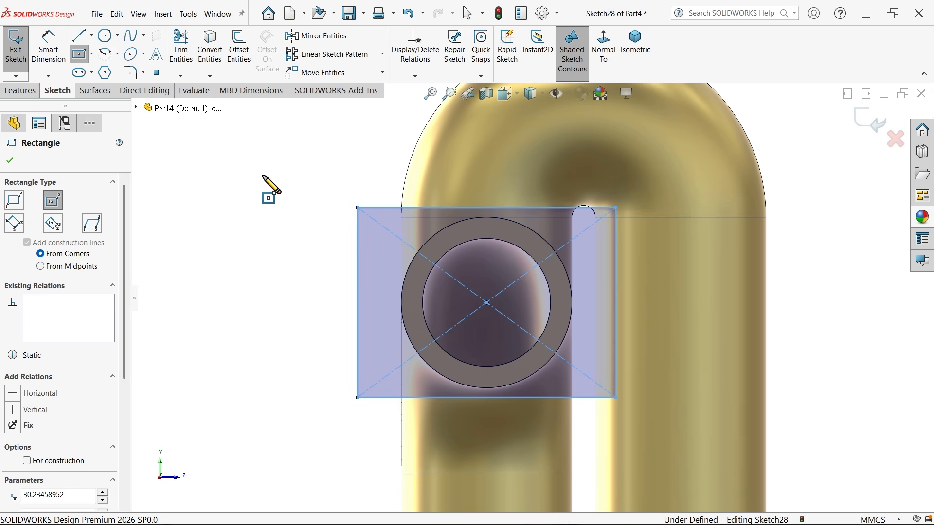
pyautogui.press('Escape')
# - Make two adjacent sides of the rectangle equal and dimension the side length to 60 mm
pyautogui.click(358, 324)
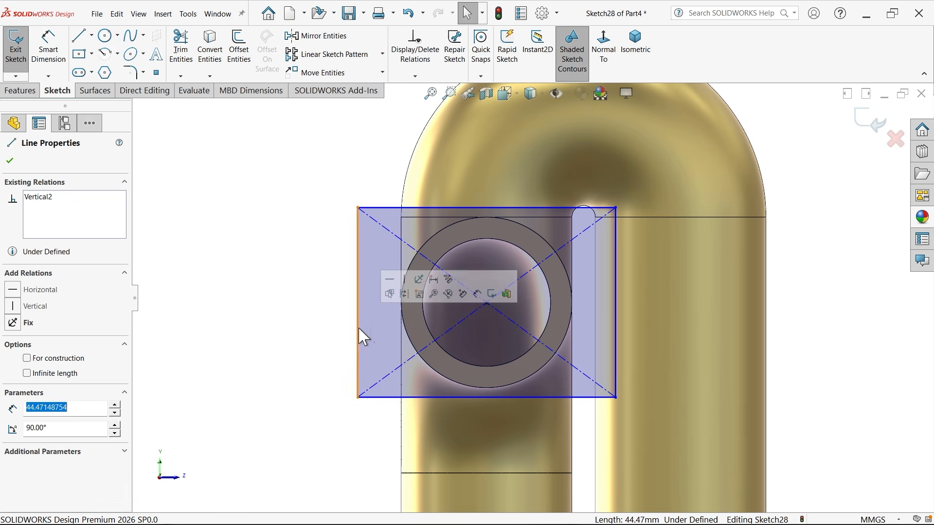
pyautogui.keyDown('ctrl'); pyautogui.click(426, 396); pyautogui.keyUp('ctrl')
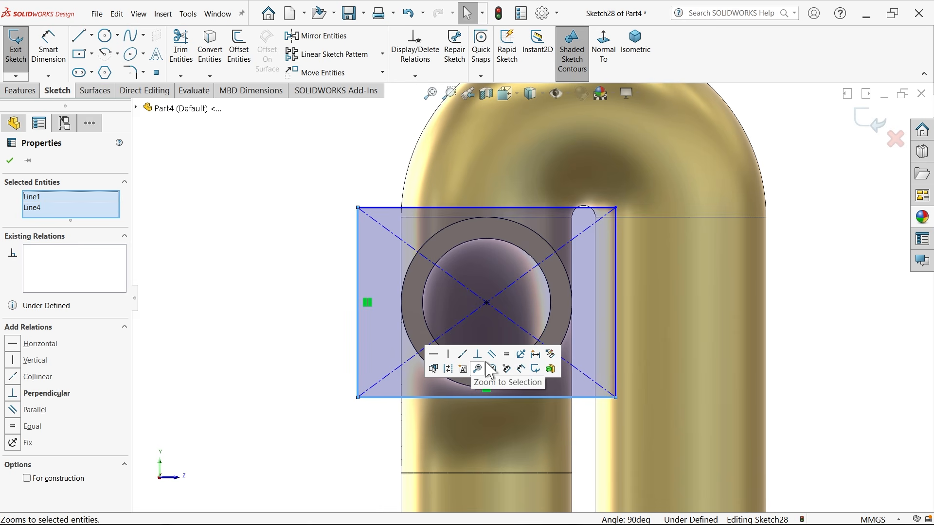
pyautogui.click(507, 356)
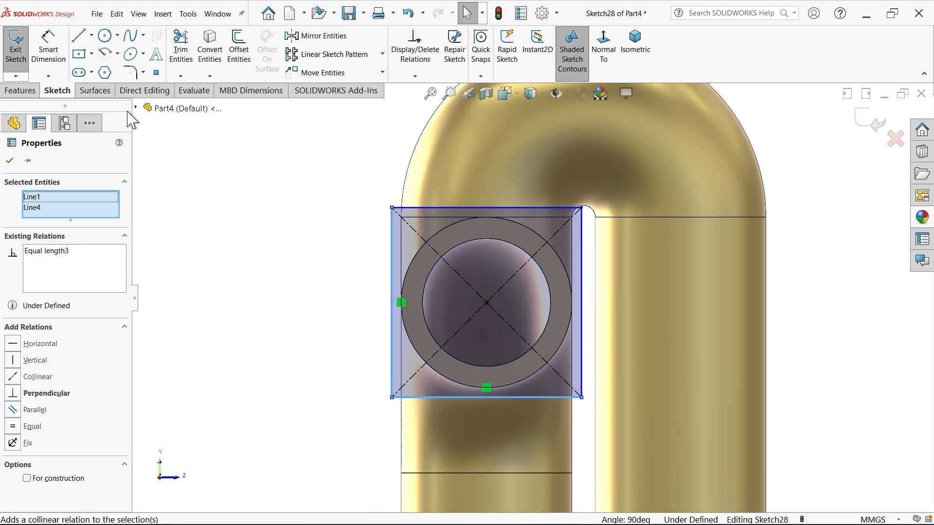
pyautogui.click(48, 46)
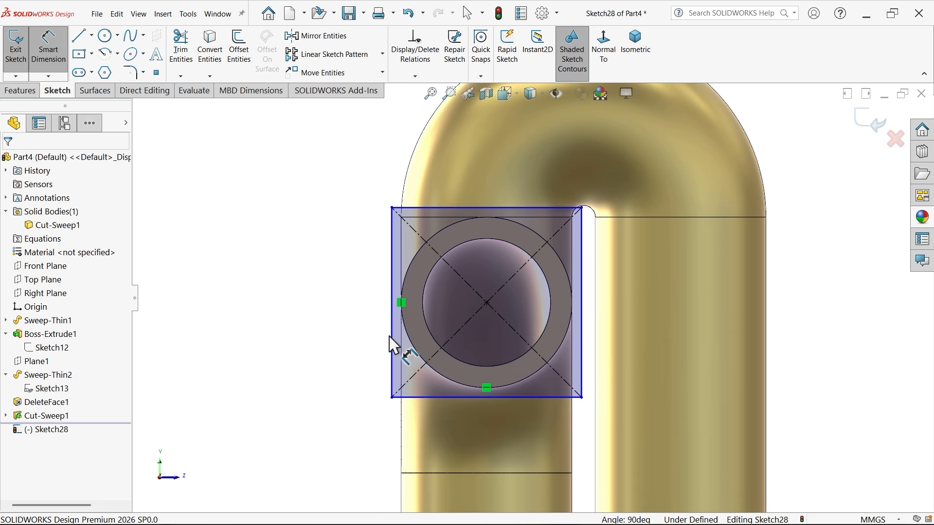
pyautogui.click(336, 322)
pyautogui.click(312, 311)
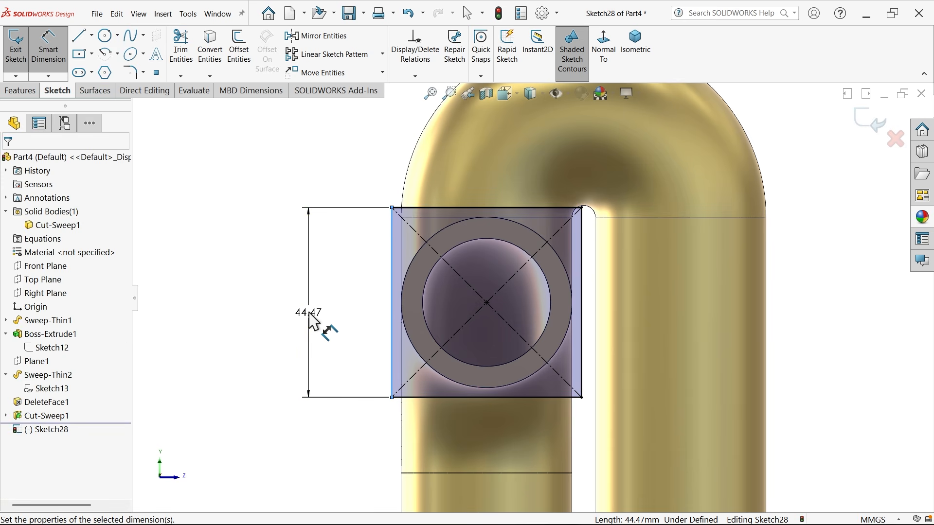
pyautogui.press('Return')
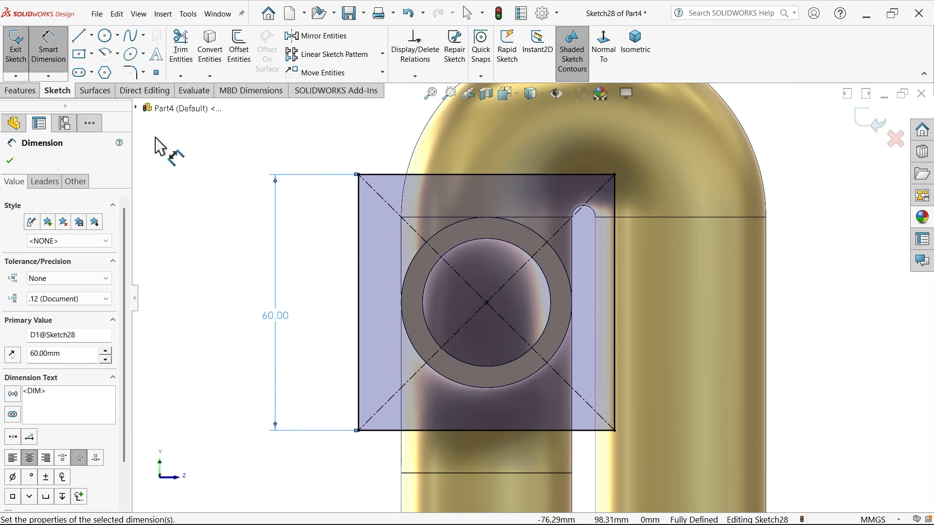
pyautogui.click(21, 91)
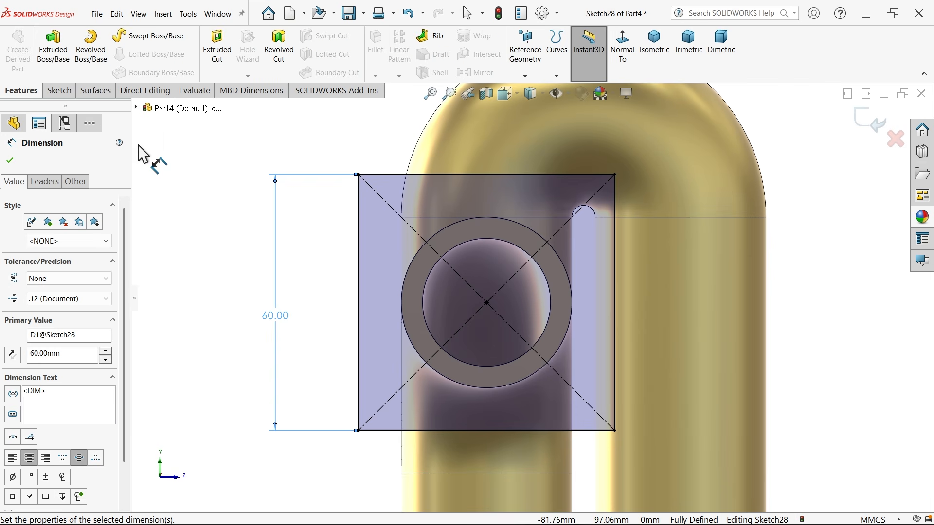
pyautogui.click(16, 160)
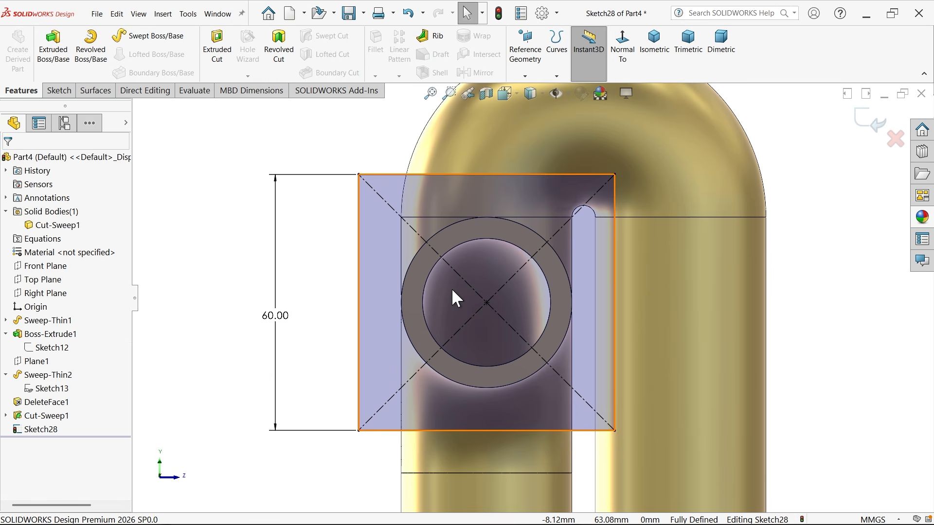
# - Convert the pipe end's outer circular edge into the square's sketch
pyautogui.click(413, 259)
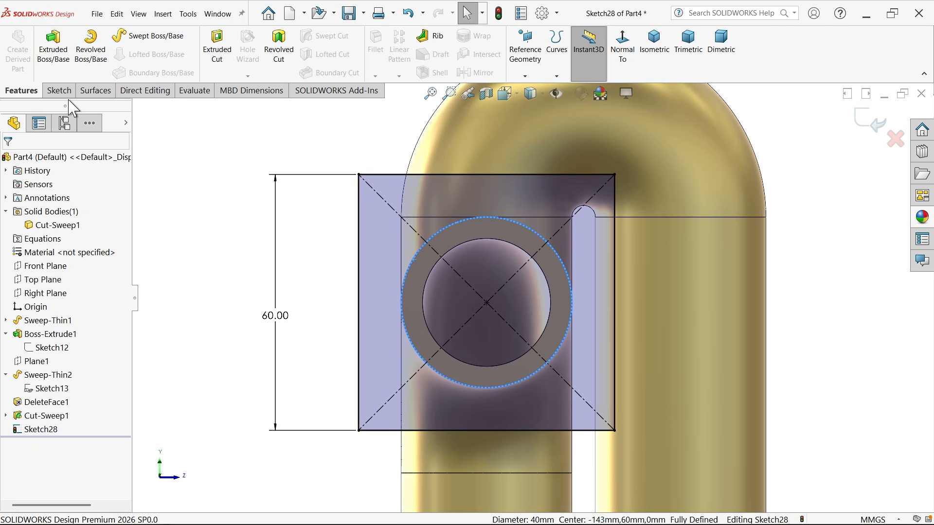
pyautogui.click(58, 91)
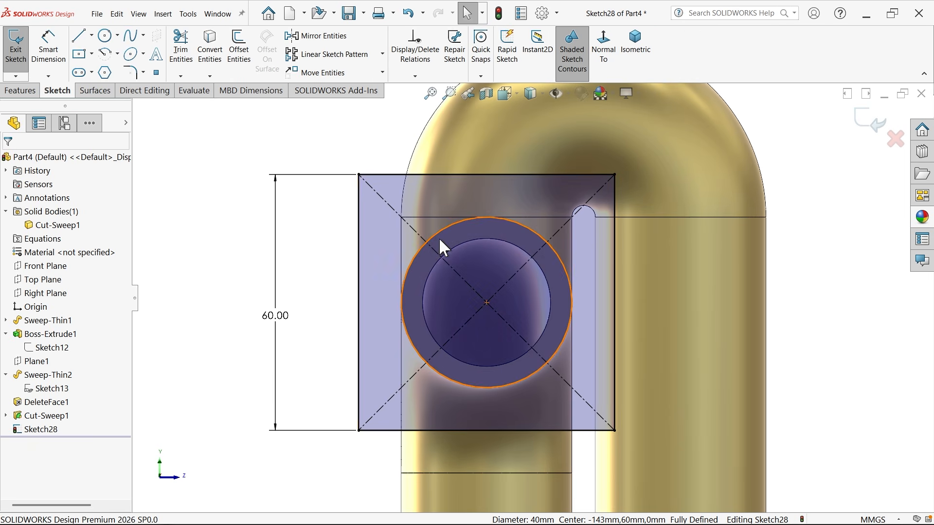
pyautogui.moveTo(421, 258)
pyautogui.mouseDown(button='middle')
pyautogui.moveTo(375, 271)
pyautogui.moveTo(372, 316)
pyautogui.mouseUp(button='middle')
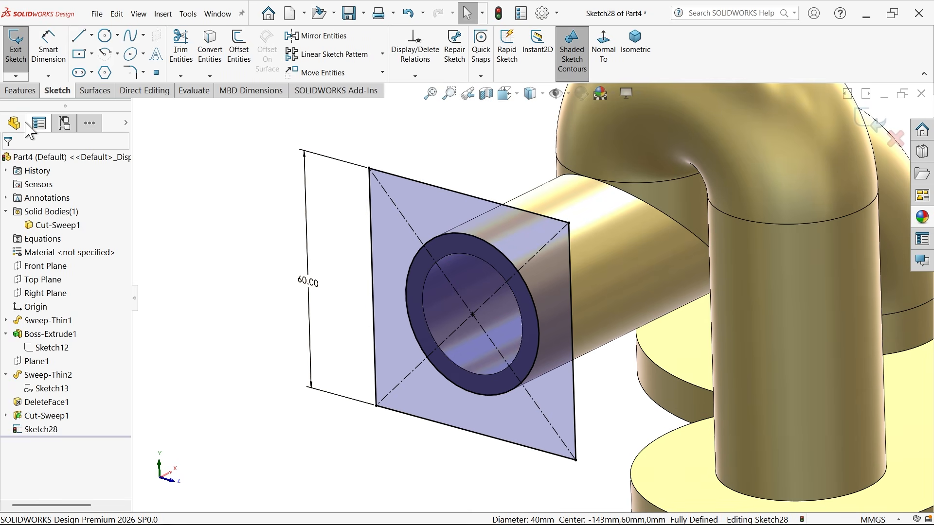
# - Start a Blind boss extrude of the square flange profile with a depth of 8 mm
pyautogui.click(20, 91)
pyautogui.click(53, 49)
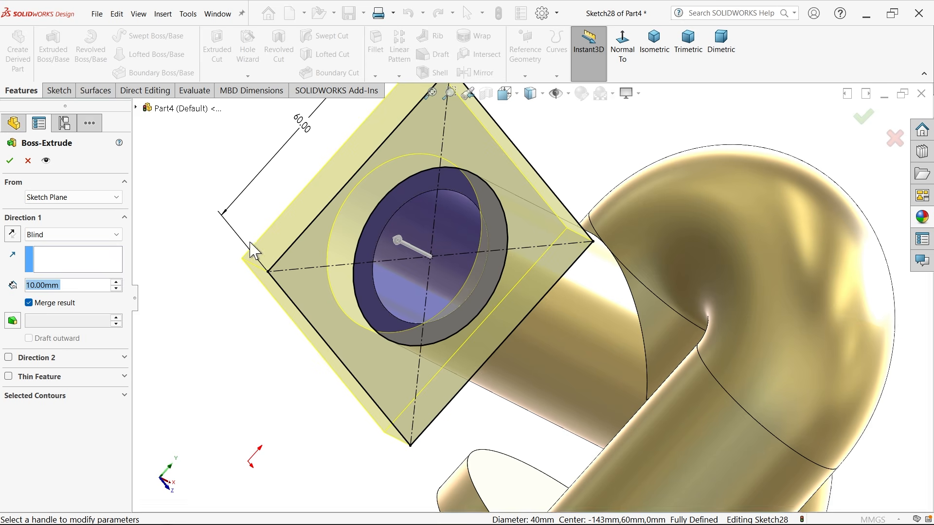
pyautogui.moveTo(305, 249); pyautogui.dragTo(272, 404, button='middle')
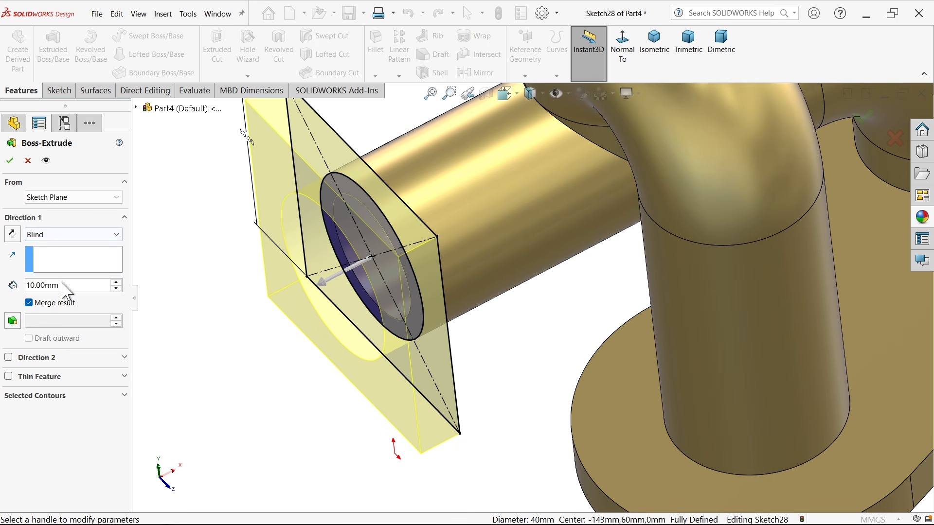
pyautogui.write('8')
pyautogui.press('Return')
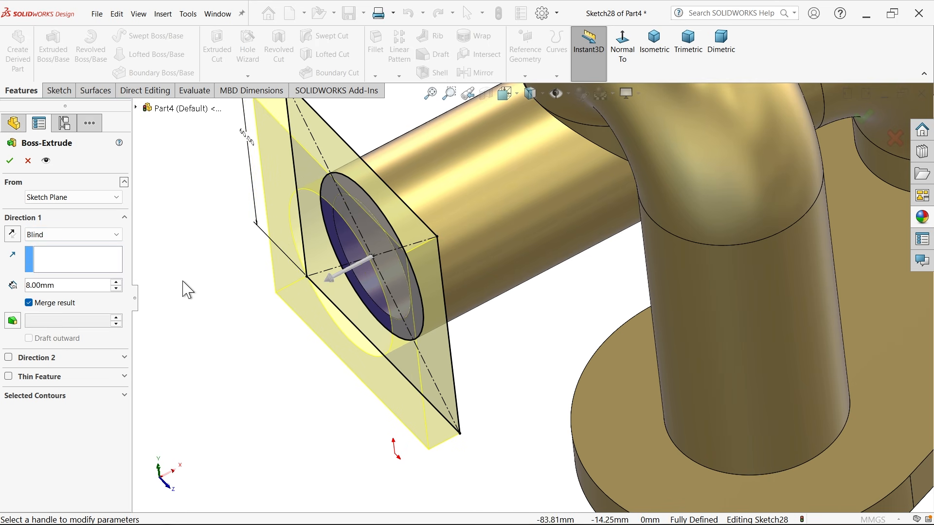
# - Start the flange extrusion at a 3 mm offset, reverse both offset and extrusion toward the pipe body, and create the flange
pyautogui.click(51, 198)
pyautogui.click(51, 242)
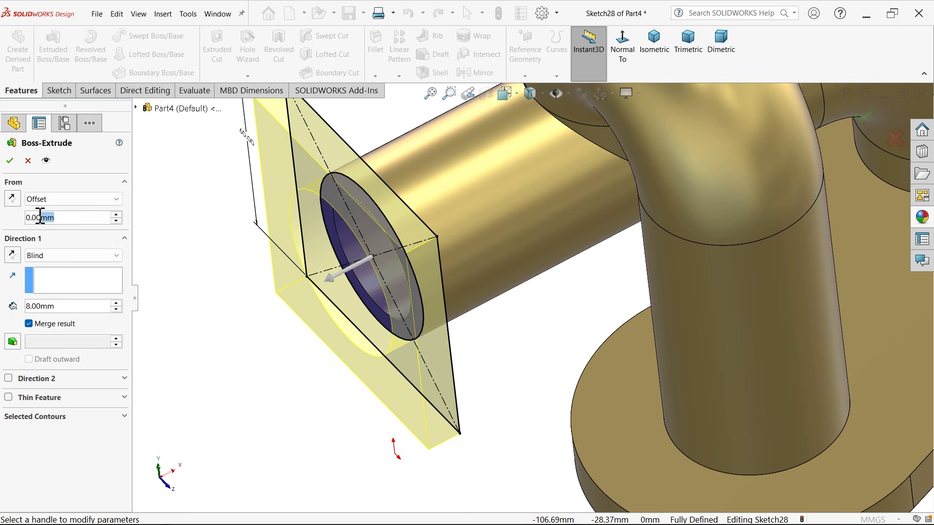
pyautogui.write('3')
pyautogui.press('Return')
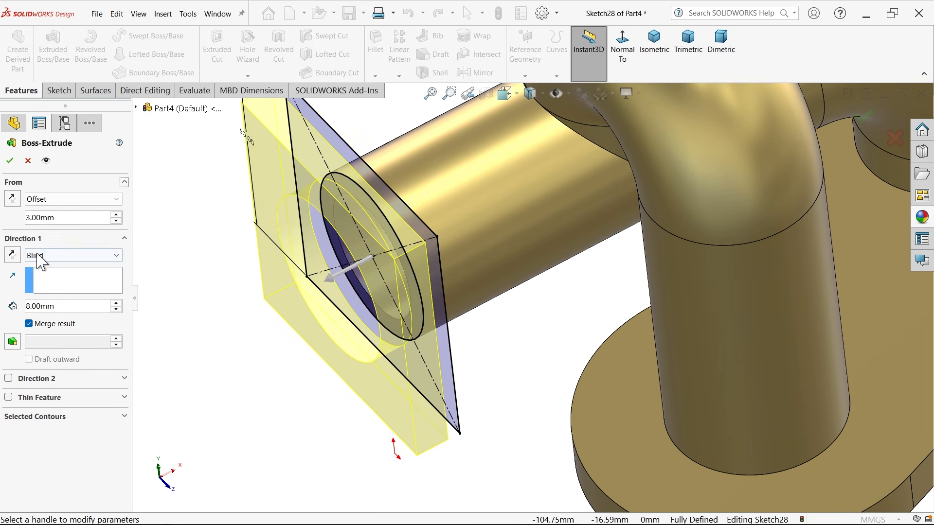
pyautogui.click(12, 254)
pyautogui.click(12, 198)
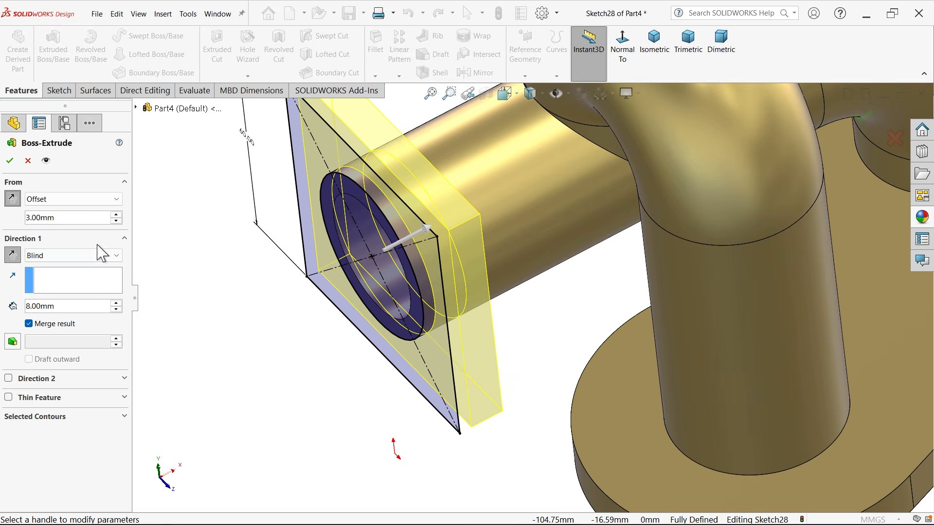
pyautogui.moveTo(224, 299); pyautogui.dragTo(184, 245, button='middle')
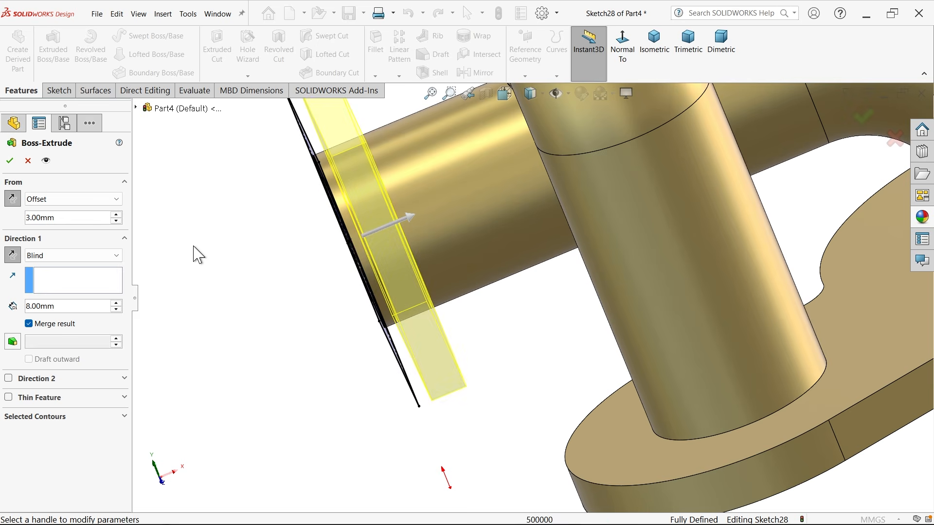
pyautogui.scroll(5, 198, 254)
pyautogui.scroll(-6, 441, 272)
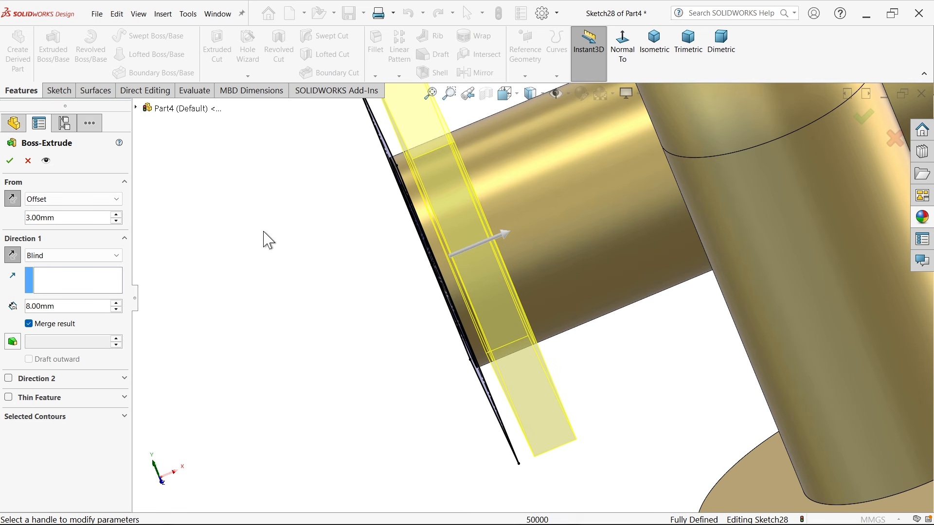
pyautogui.click(10, 161)
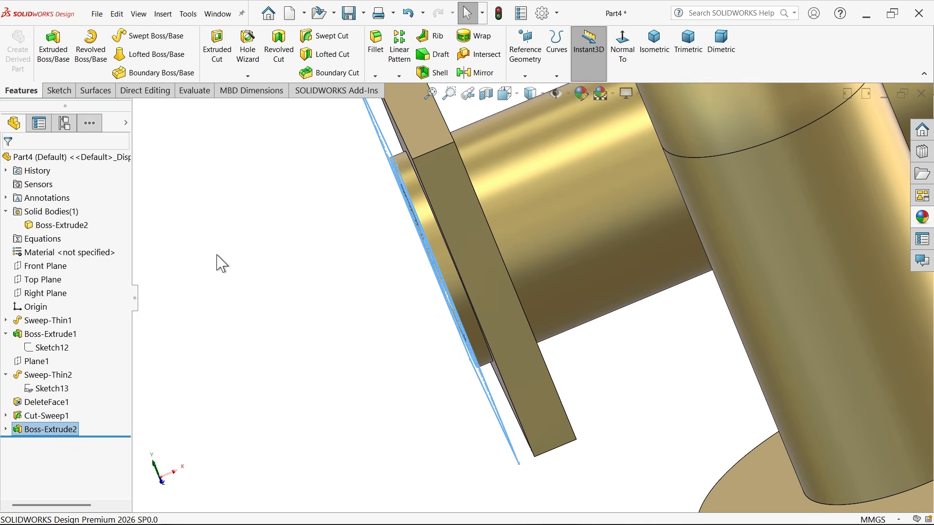
# - Fillet the four corner edges of the square flange with an 8 mm radius
pyautogui.moveTo(223, 263); pyautogui.dragTo(351, 279, button='middle')
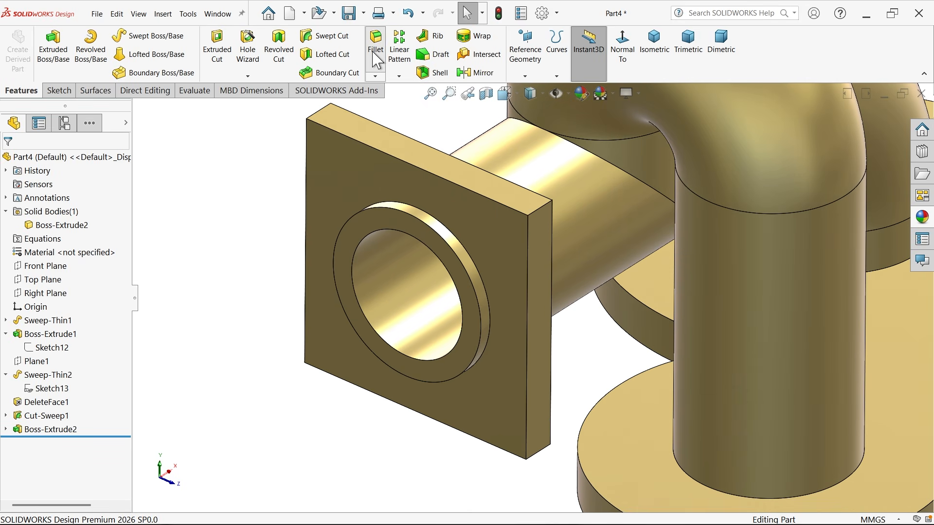
pyautogui.click(375, 49)
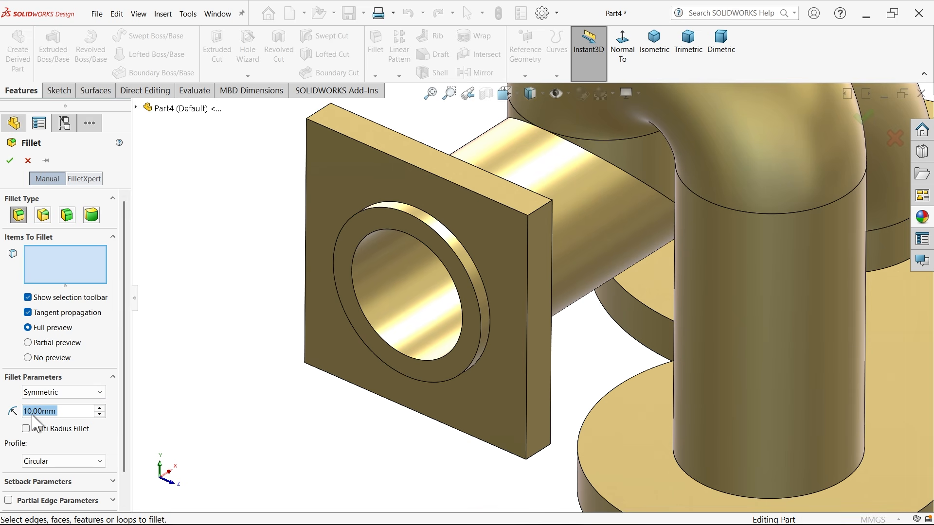
pyautogui.write('8')
pyautogui.press('Return')
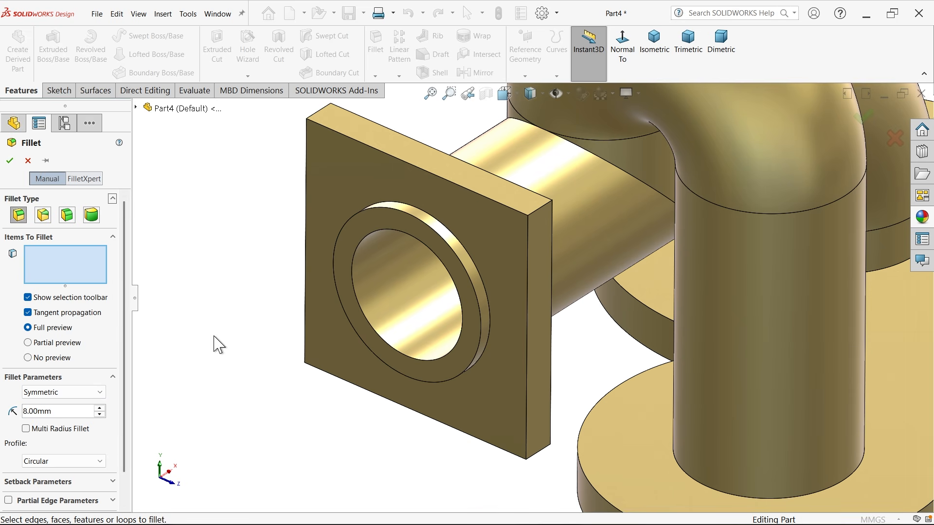
pyautogui.click(543, 209)
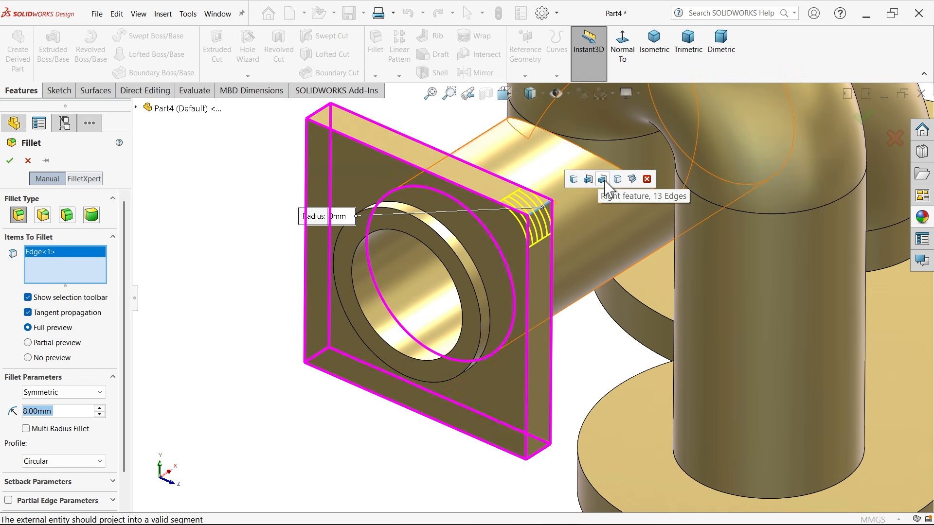
pyautogui.click(574, 180)
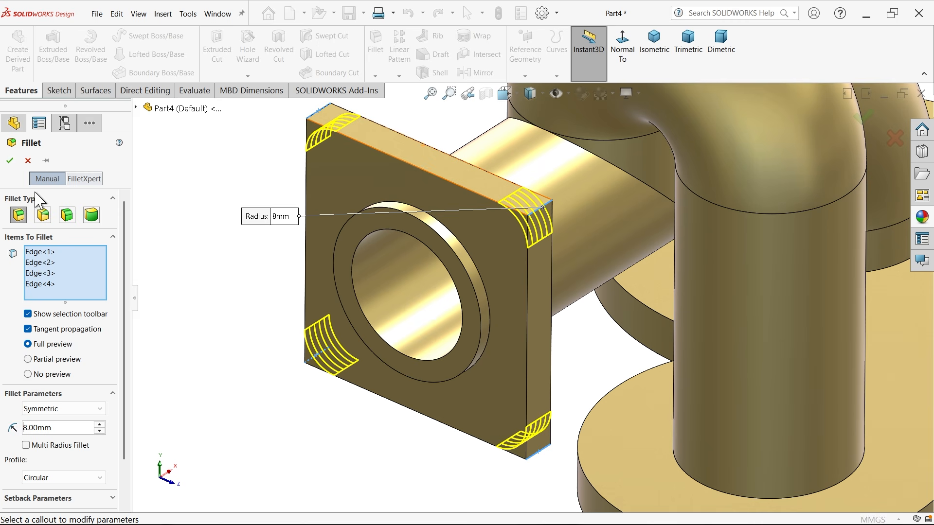
pyautogui.click(10, 160)
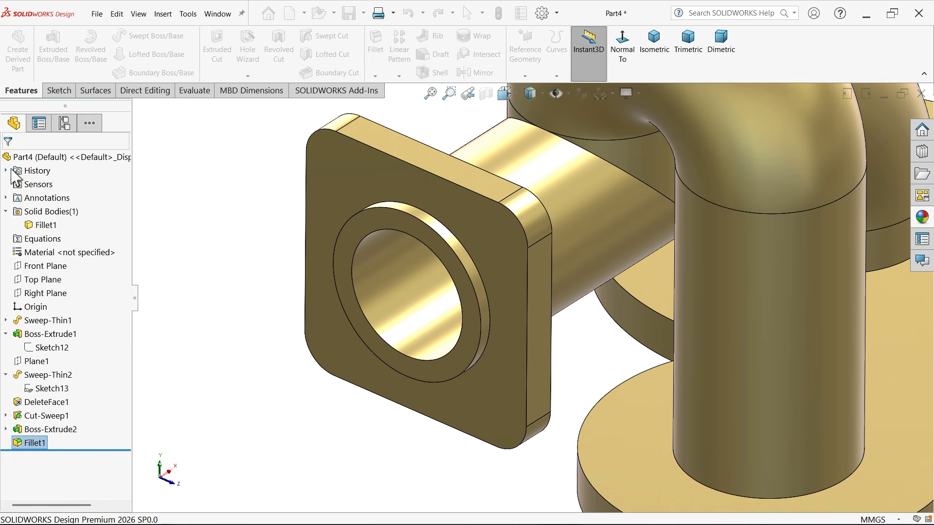
# - Set up a Hole Wizard hole with ISO drill size Ø8.0 and an Up To Next end condition
pyautogui.click(244, 60)
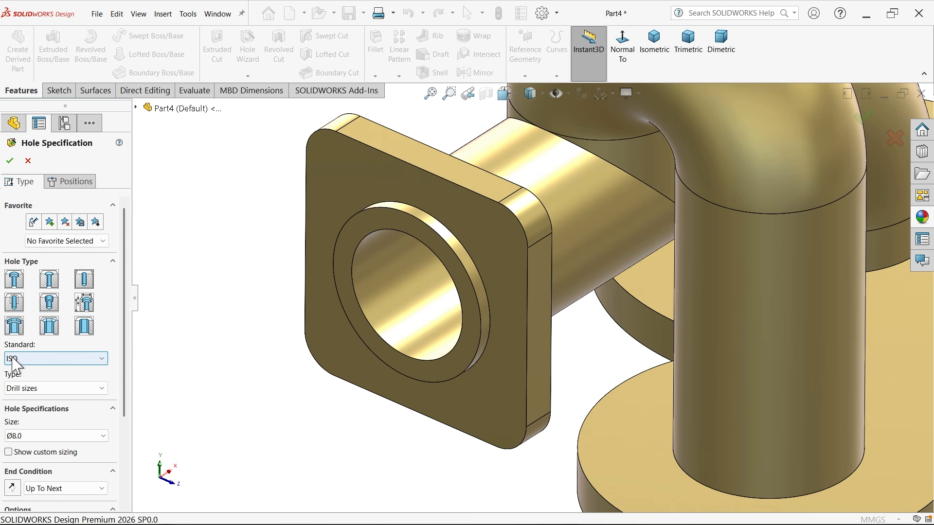
pyautogui.click(12, 390)
pyautogui.click(16, 409)
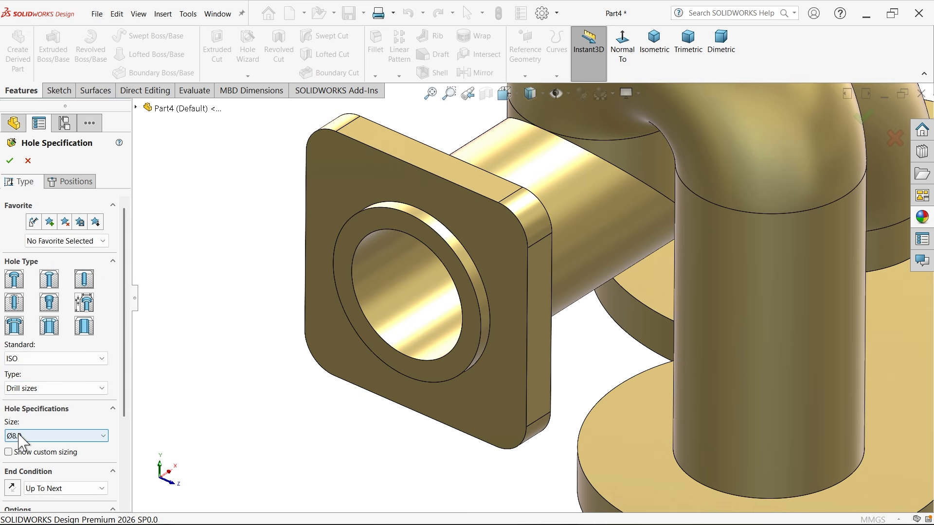
pyautogui.moveTo(125, 387); pyautogui.dragTo(122, 457)
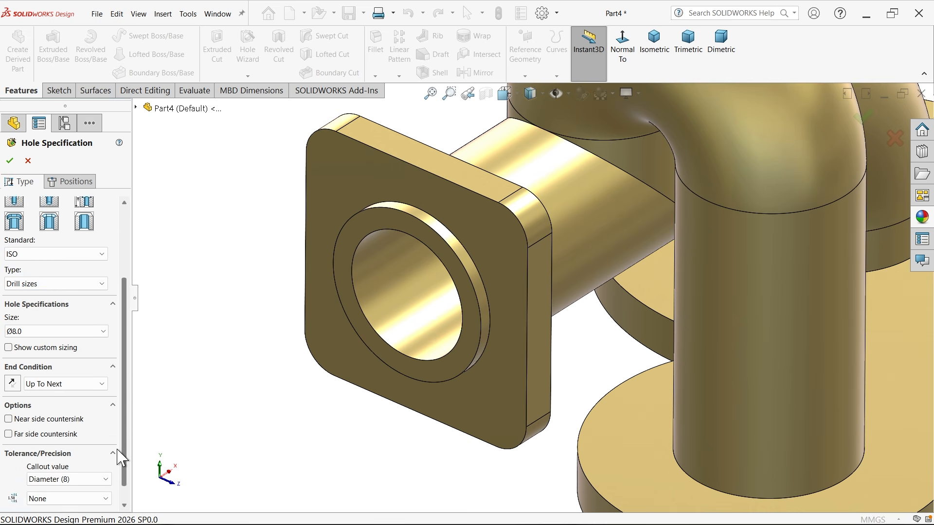
pyautogui.click(61, 368)
pyautogui.click(59, 371)
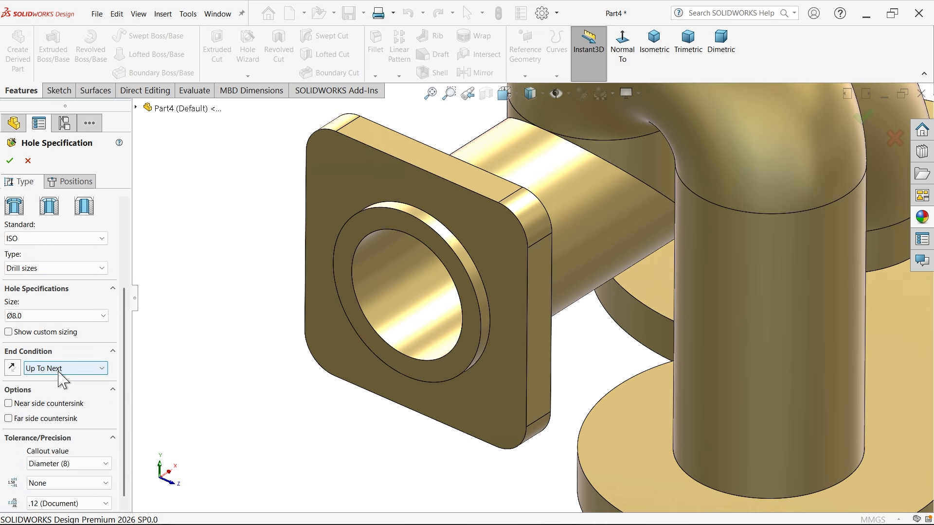
pyautogui.click(61, 368)
pyautogui.click(61, 376)
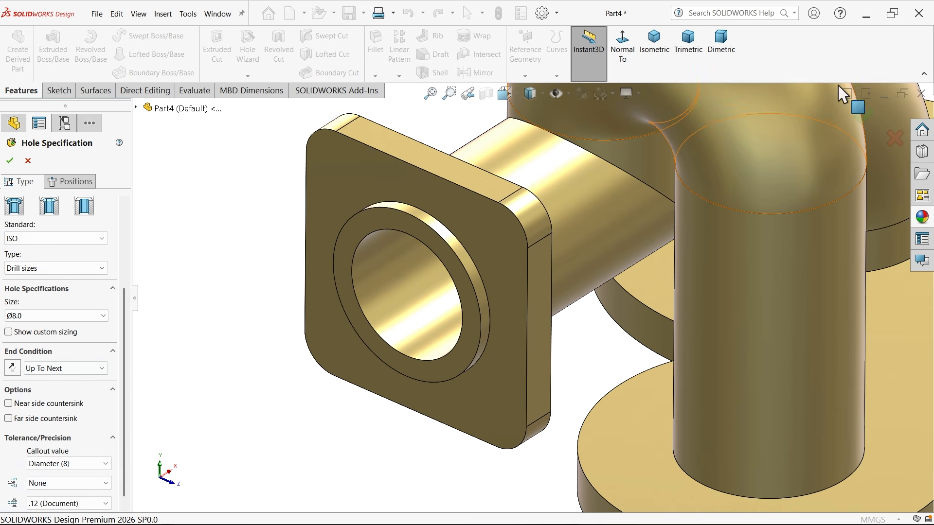
# - Place four holes on the square flange face at the centres of its corner fillets and create them
pyautogui.click(72, 182)
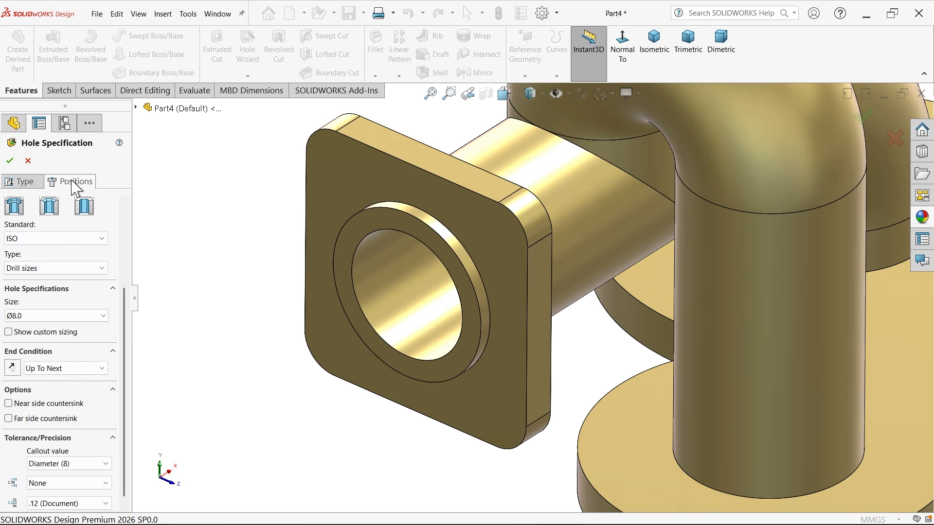
pyautogui.click(415, 185)
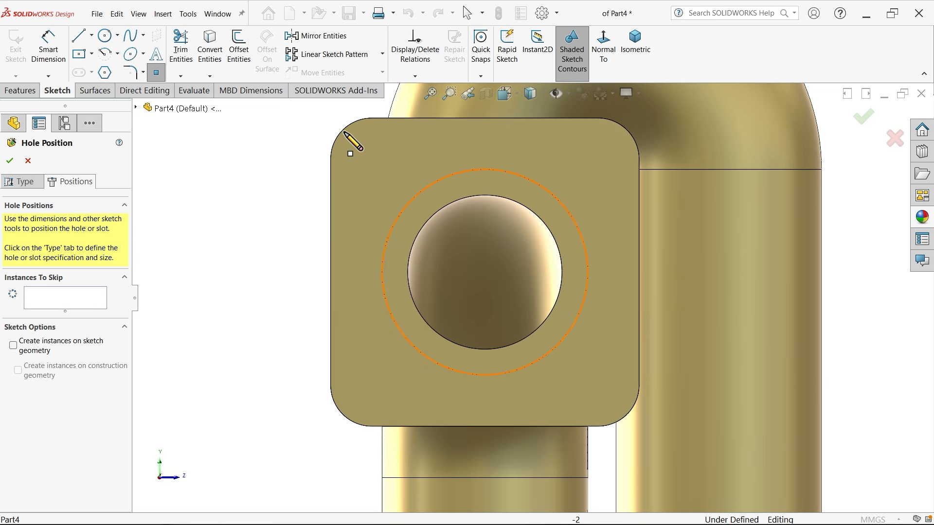
pyautogui.click(373, 159)
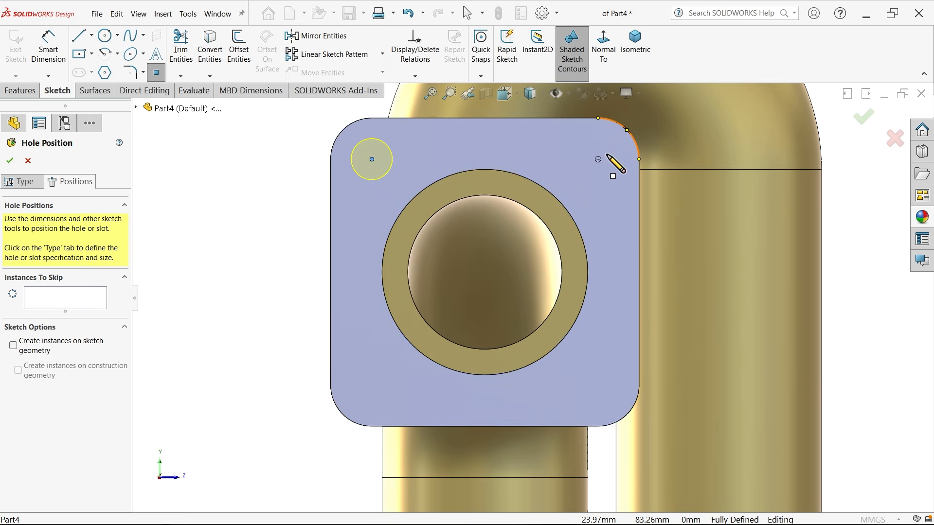
pyautogui.click(598, 160)
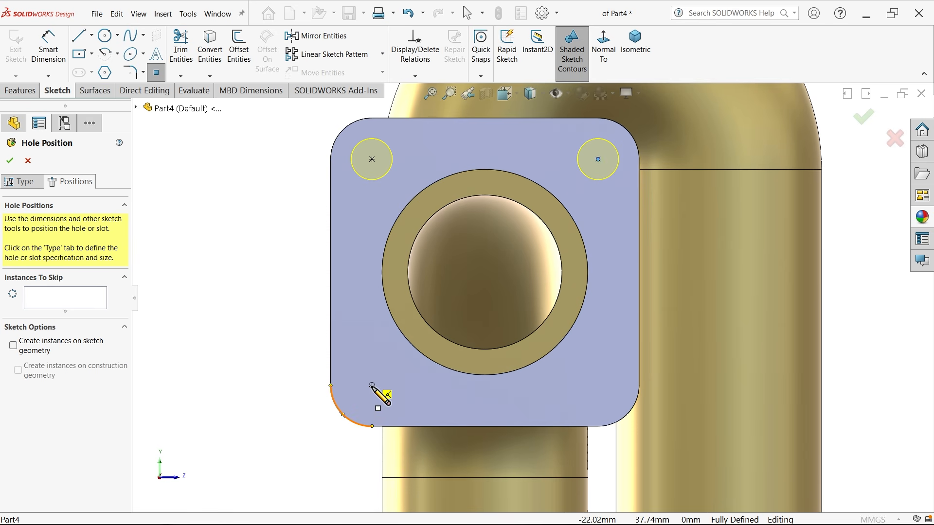
pyautogui.click(372, 386)
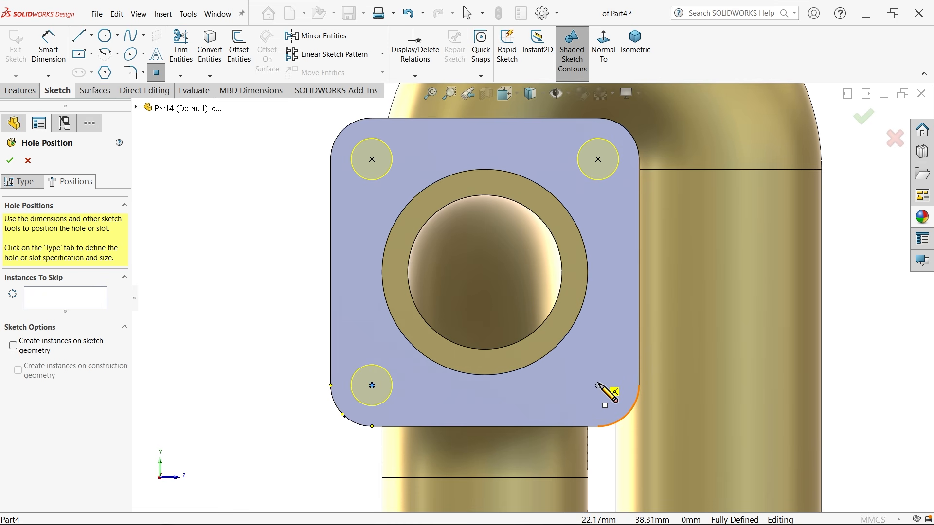
pyautogui.click(599, 386)
pyautogui.rightClick(291, 246)
pyautogui.click(312, 253)
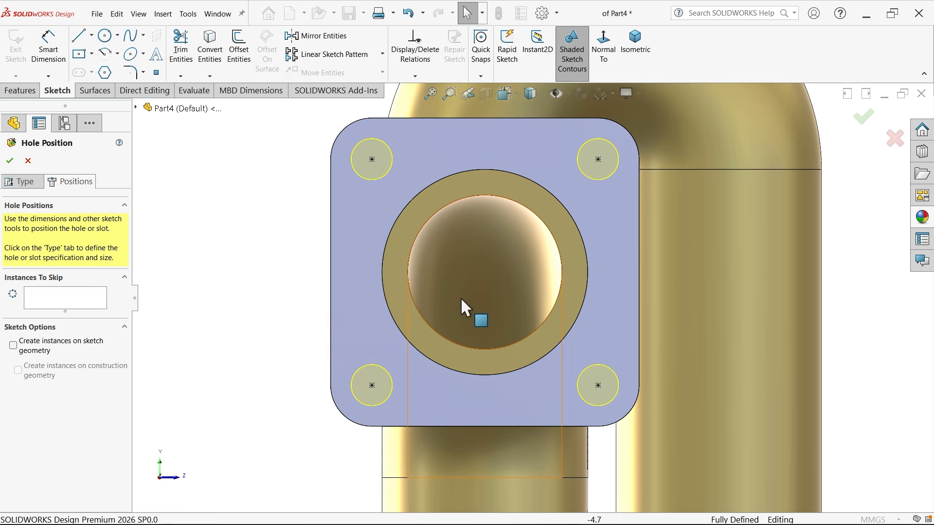
pyautogui.moveTo(491, 290); pyautogui.dragTo(445, 303, button='middle')
pyautogui.scroll(6, 446, 303)
pyautogui.scroll(-6, 400, 327)
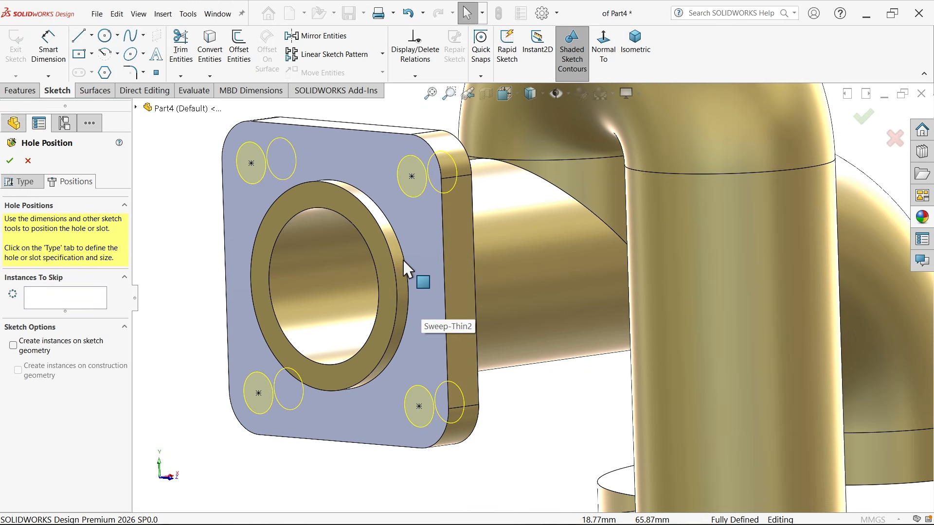
pyautogui.moveTo(403, 259); pyautogui.dragTo(373, 265, button='middle')
pyautogui.scroll(-5, 444, 176)
pyautogui.moveTo(473, 243)
pyautogui.mouseDown(button='middle')
pyautogui.moveTo(408, 253)
pyautogui.moveTo(463, 257)
pyautogui.mouseUp(button='middle')
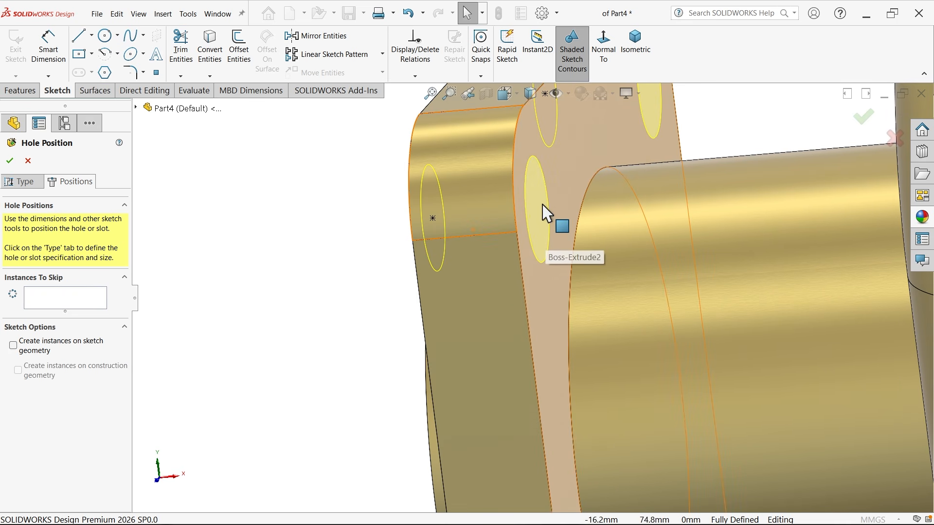
pyautogui.click(7, 160)
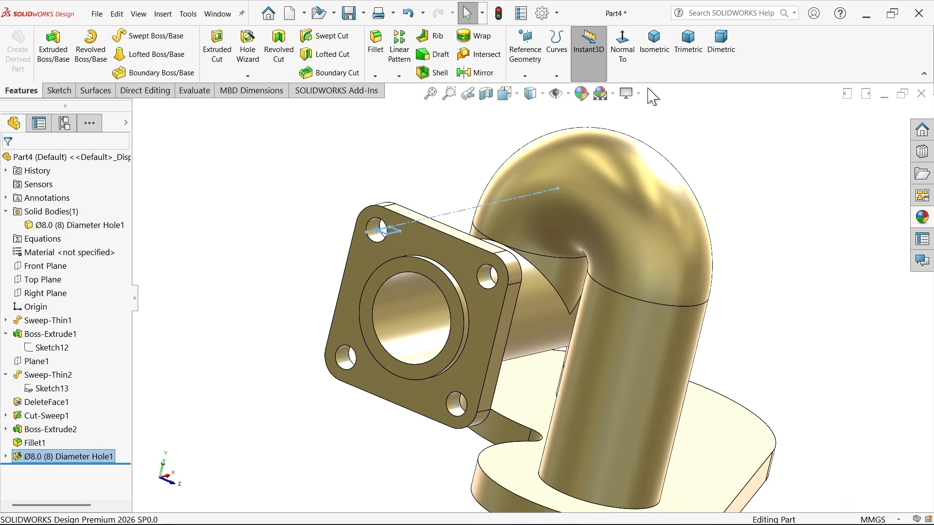
# - Check the base flange hole patterns in the drawing image and start a sketch on the base plate's top face
pyautogui.click(648, 54)
pyautogui.hotkey('alt', 'Tab')
pyautogui.scroll(5, 455, 265)
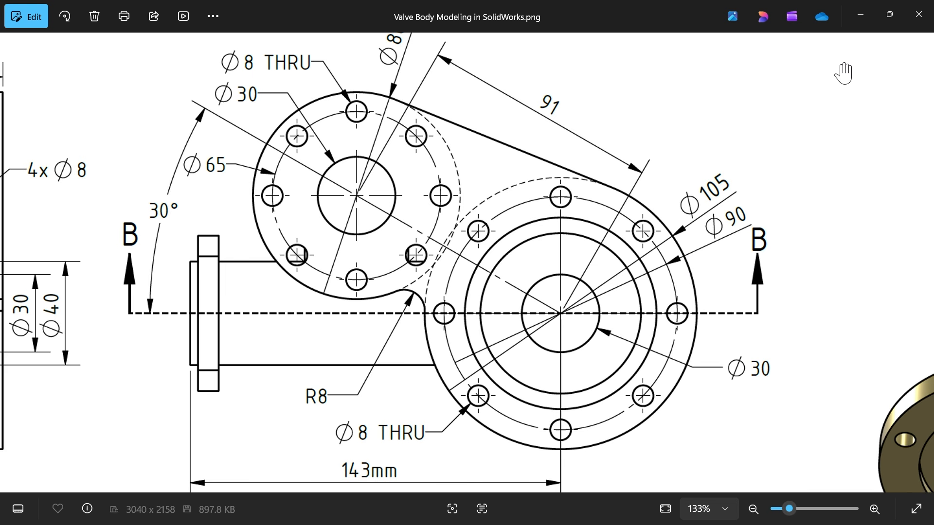
pyautogui.click(862, 13)
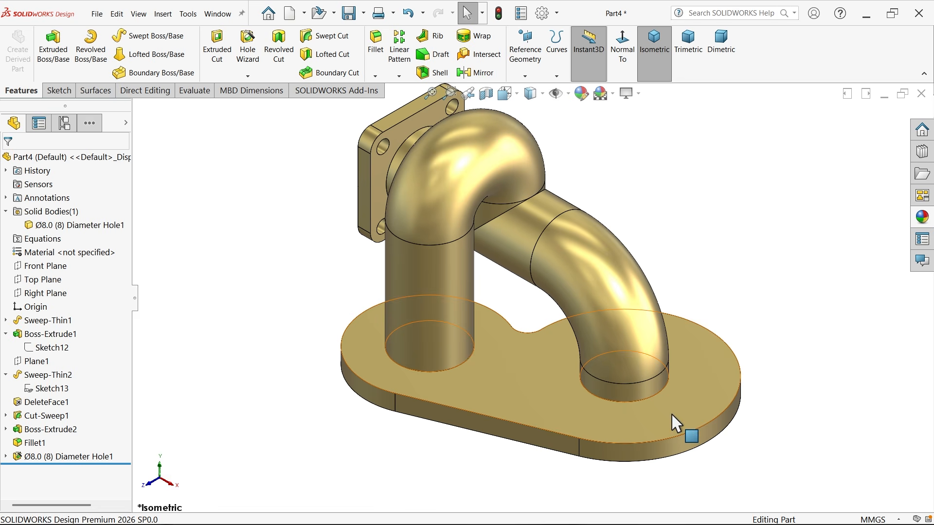
pyautogui.click(676, 423)
pyautogui.click(716, 384)
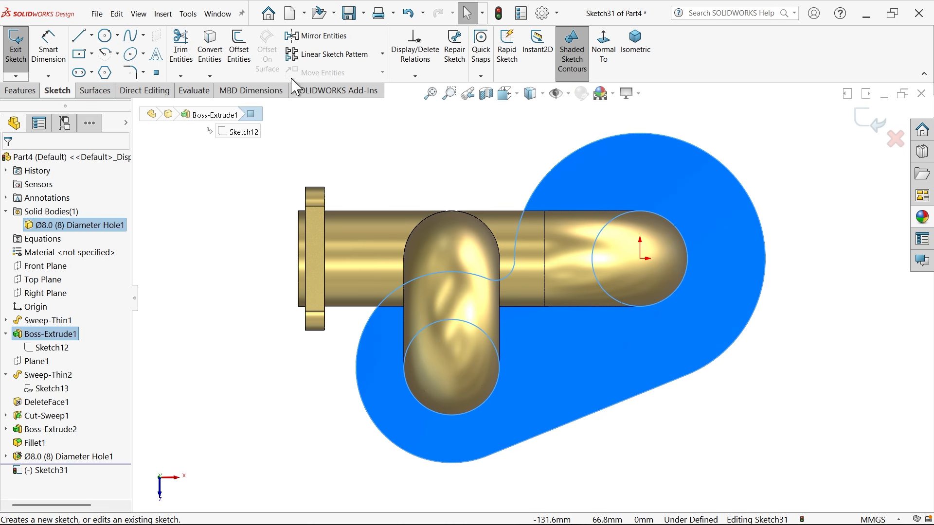
# - Sketch two construction circles: radius about 39 mm around the origin and about 29 mm around the base of the other pipe
pyautogui.click(106, 38)
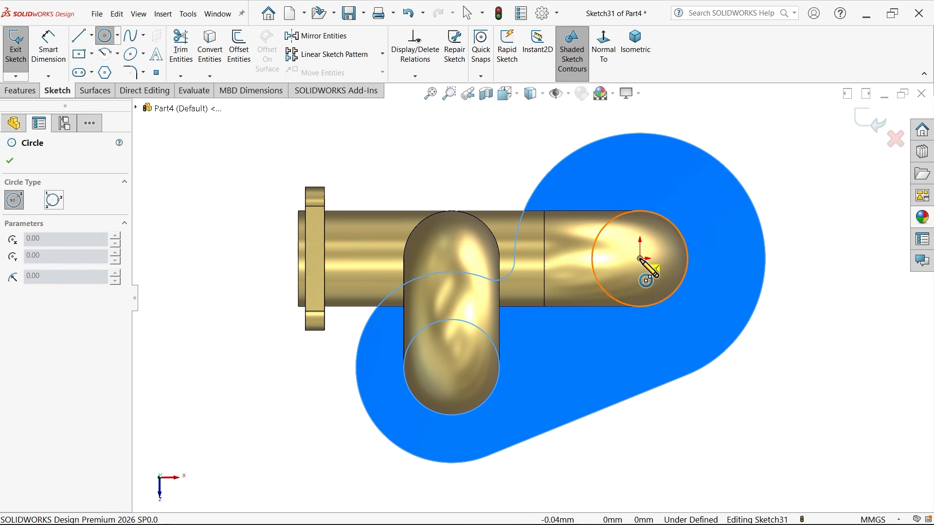
pyautogui.click(641, 258)
pyautogui.click(733, 251)
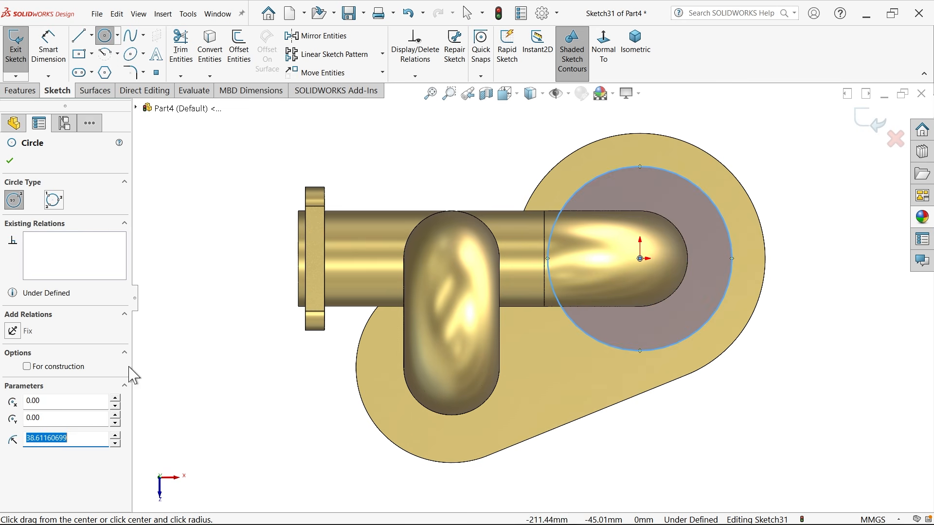
pyautogui.click(55, 368)
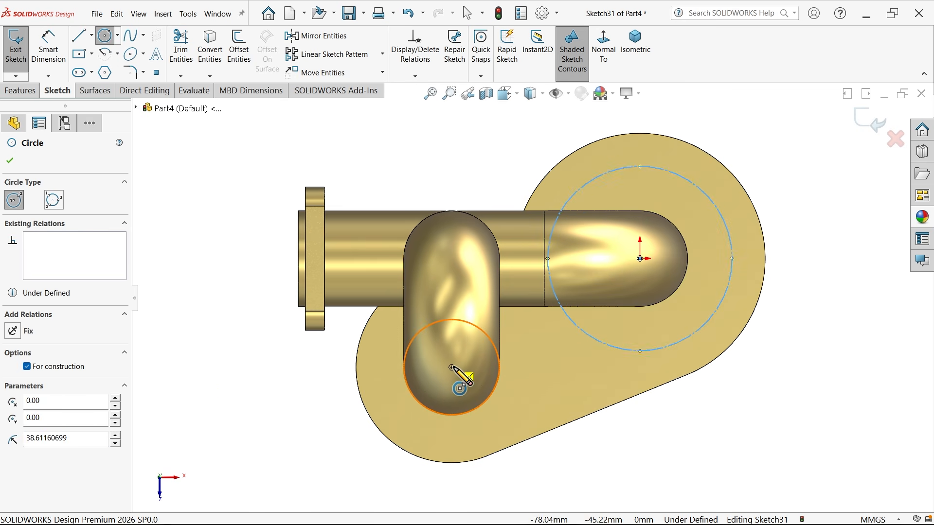
pyautogui.click(451, 368)
pyautogui.click(395, 410)
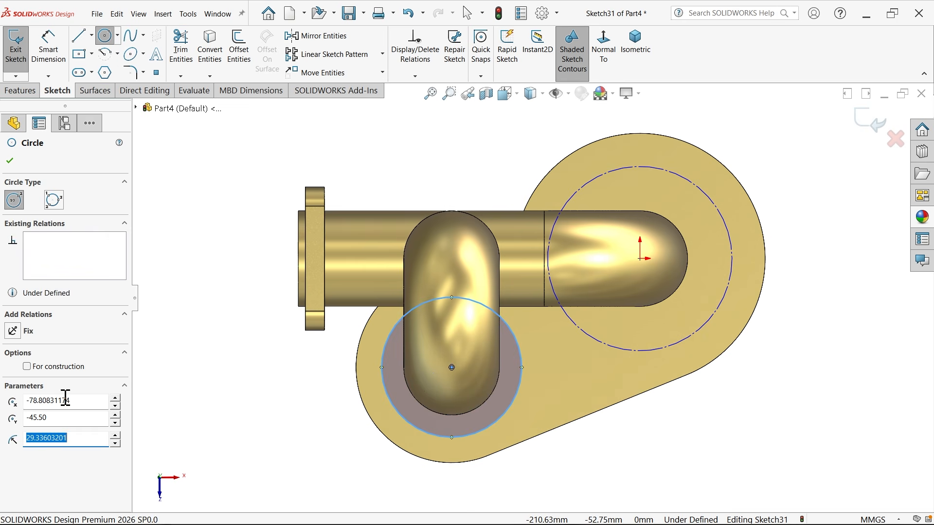
pyautogui.click(56, 368)
# - Sketch hole circles of radius about 3.7 mm on the small construction circle's lower quadrant and about 4.5 mm on the large one's right quadrant
pyautogui.scroll(-2, 467, 433)
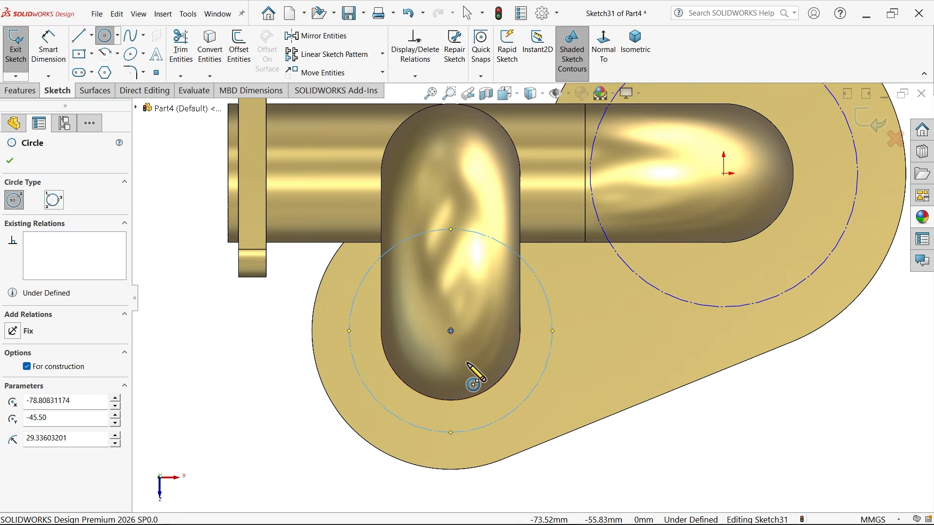
pyautogui.click(450, 432)
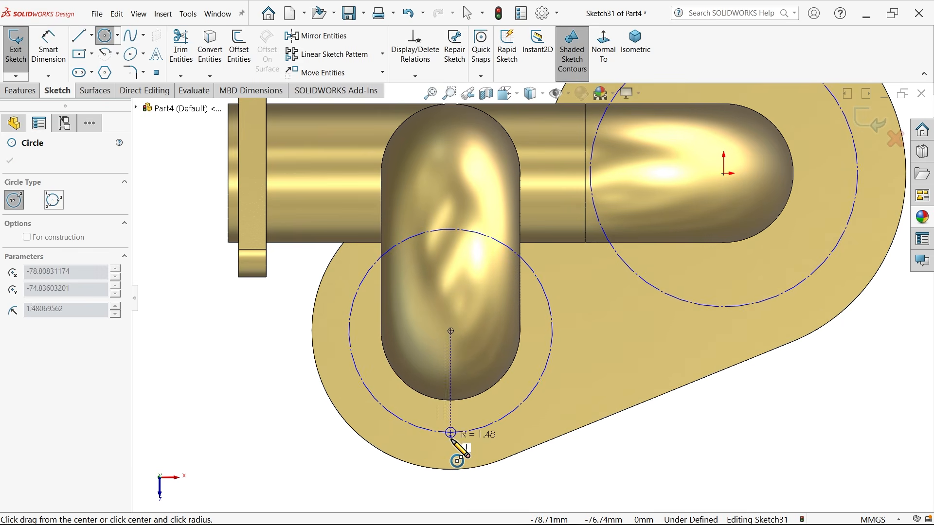
pyautogui.click(455, 444)
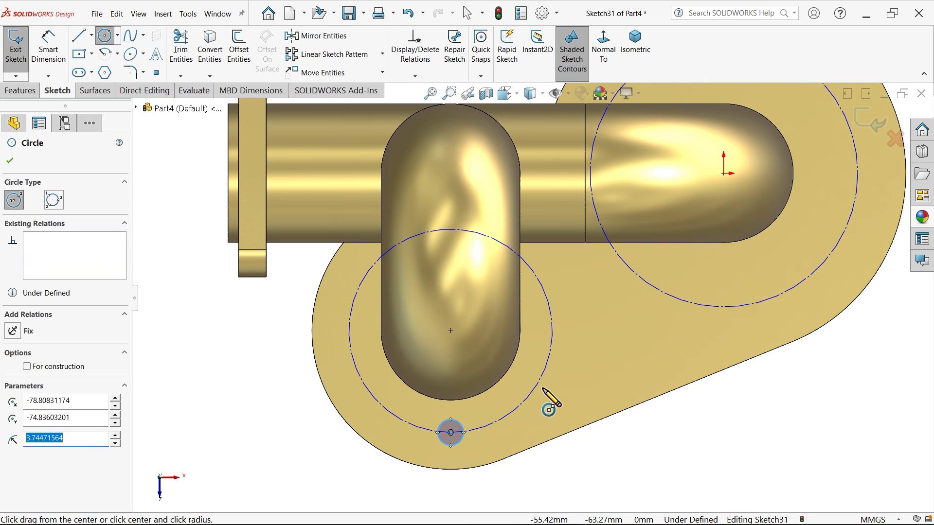
pyautogui.scroll(3, 567, 381)
pyautogui.scroll(-3, 677, 246)
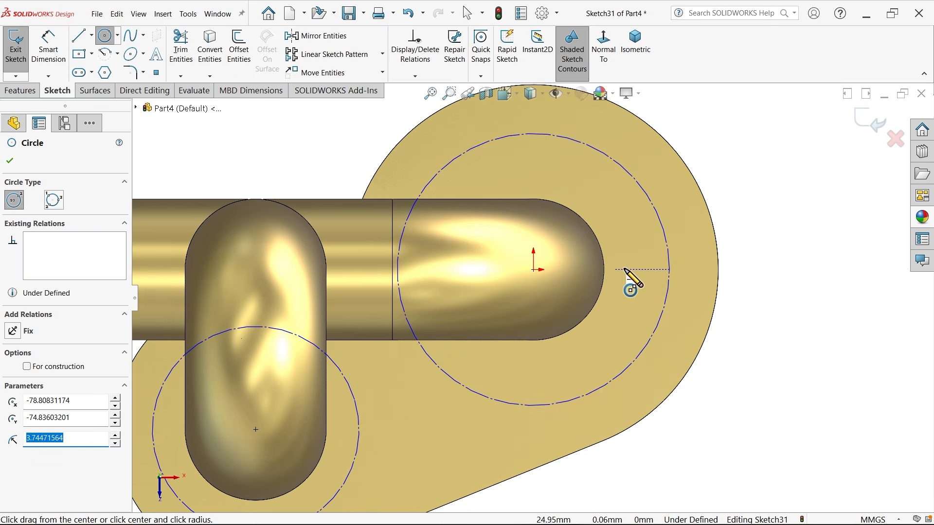
pyautogui.click(670, 269)
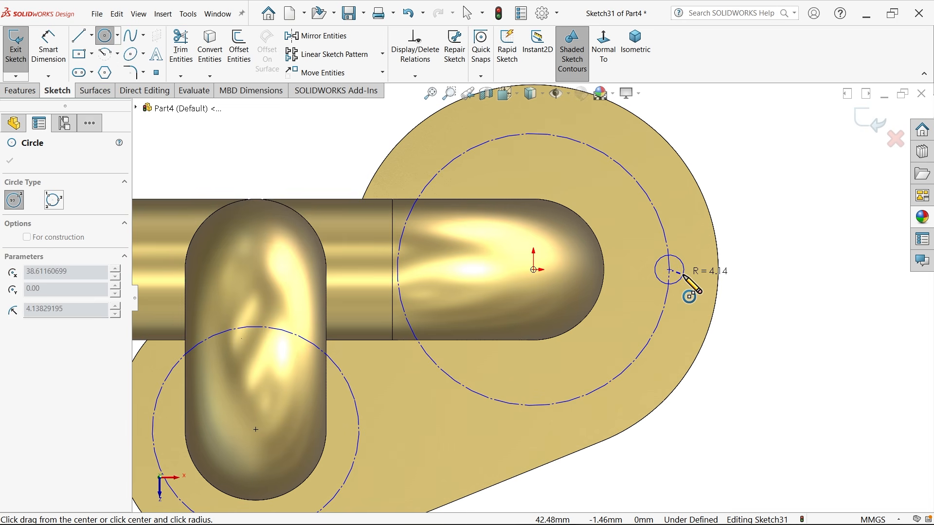
pyautogui.click(684, 277)
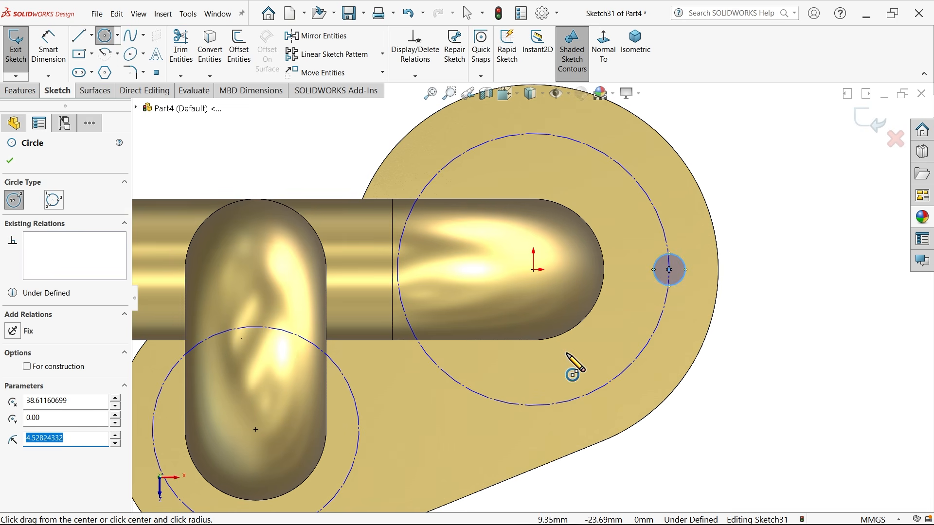
pyautogui.scroll(5, 551, 312)
pyautogui.scroll(-2, 552, 312)
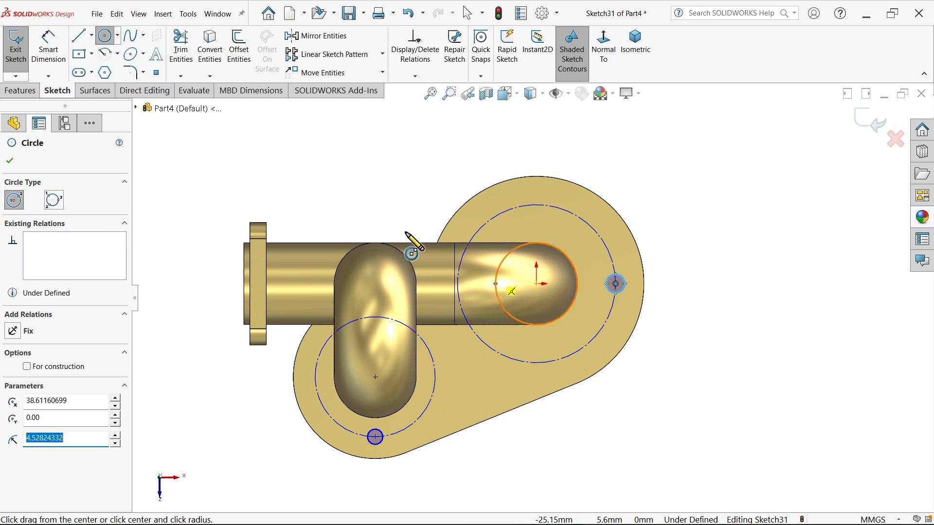
pyautogui.rightClick(346, 144)
pyautogui.click(370, 151)
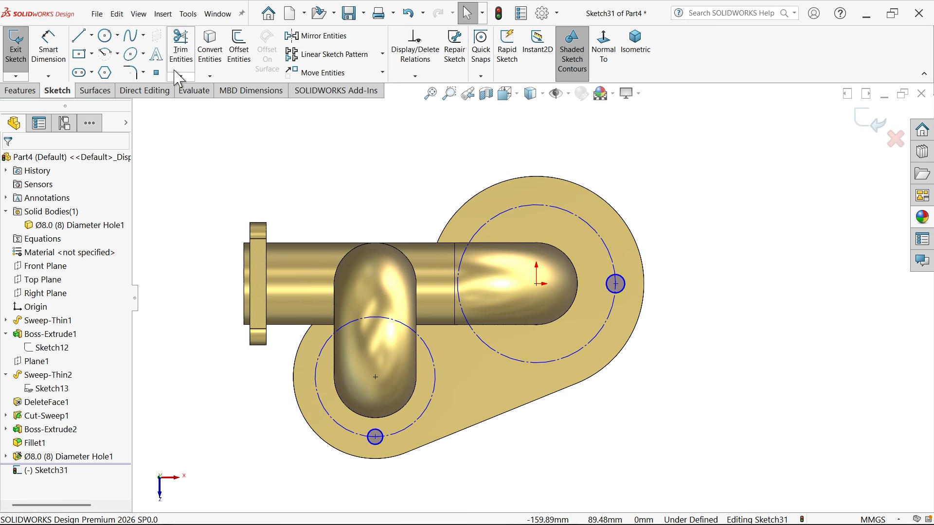
# - Dimension the larger construction circle with a diameter of 90 mm
pyautogui.click(47, 59)
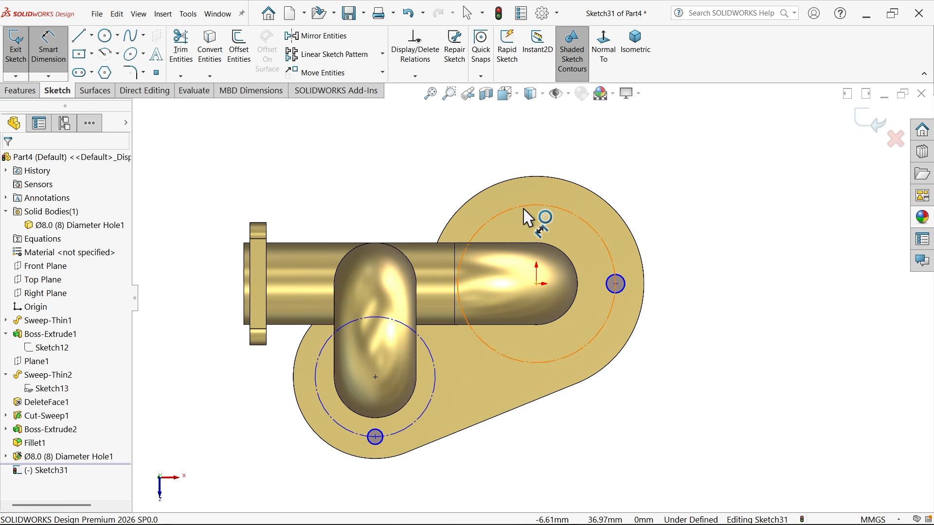
pyautogui.click(523, 207)
pyautogui.click(514, 154)
pyautogui.write('9')
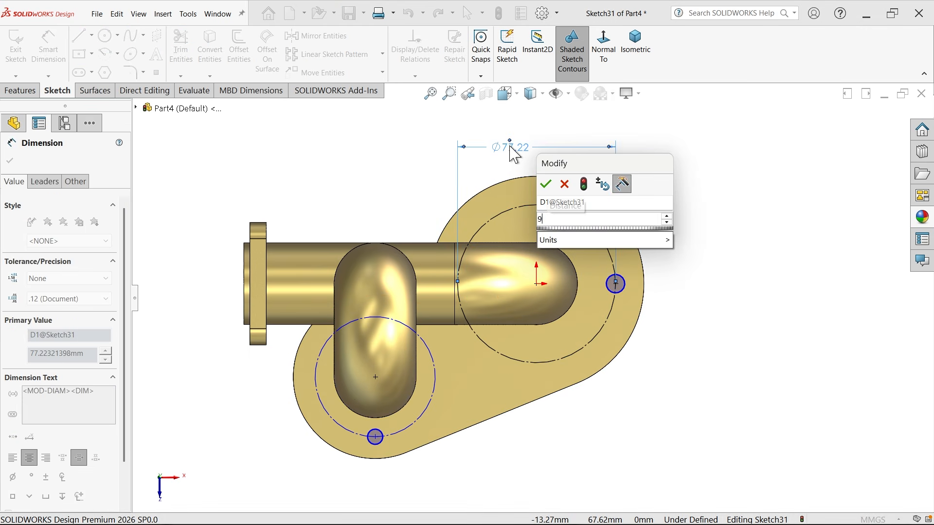
pyautogui.write('5')
pyautogui.press('Return')
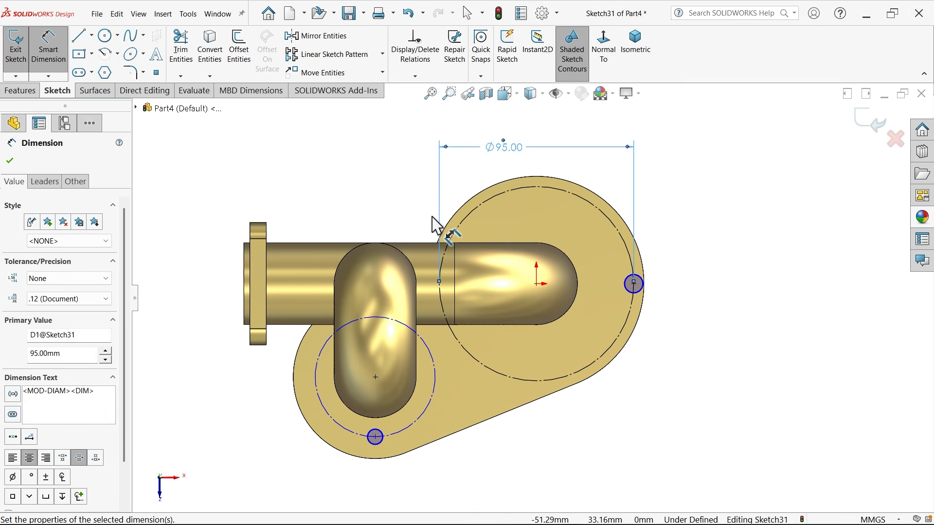
pyautogui.doubleClick(511, 155)
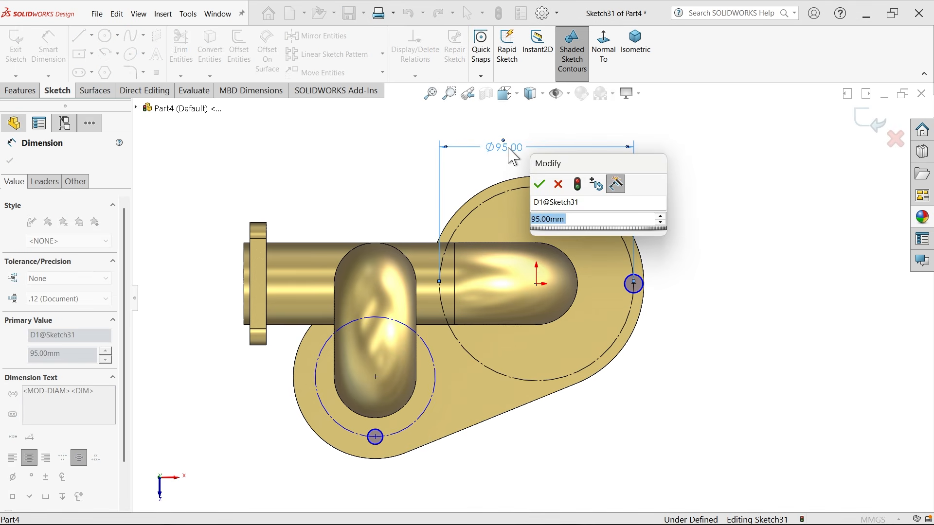
pyautogui.write('90')
pyautogui.press('Return')
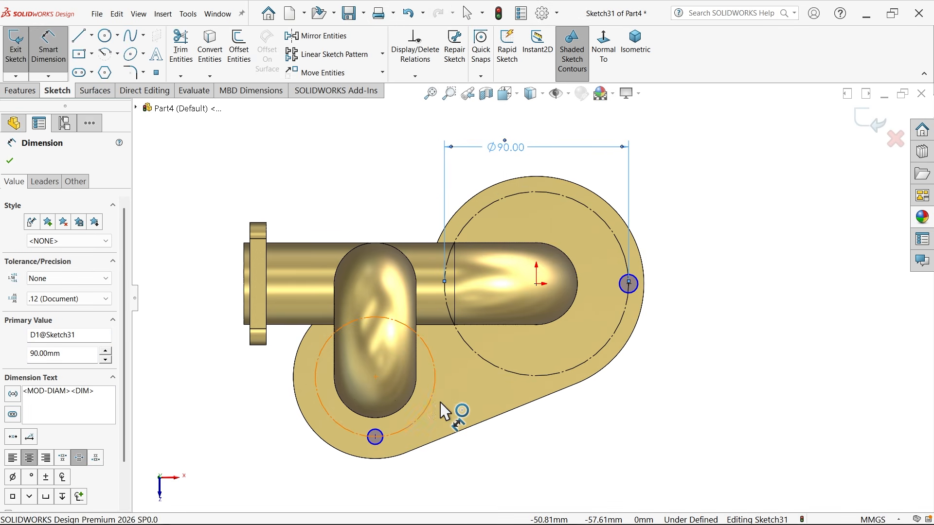
# - Dimension the smaller construction circle with a 60 mm diameter and both bolt-hole circles with an 8 mm diameter
pyautogui.click(444, 411)
pyautogui.click(511, 431)
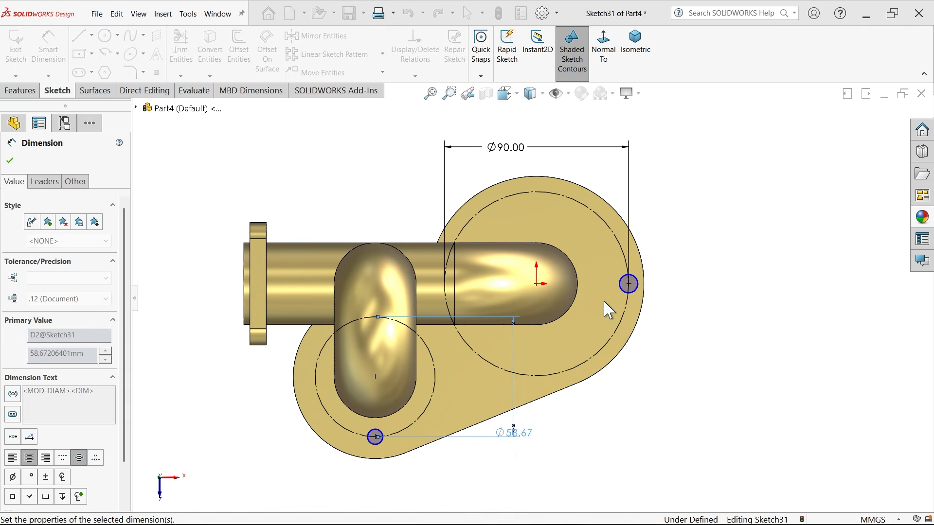
pyautogui.click(637, 281)
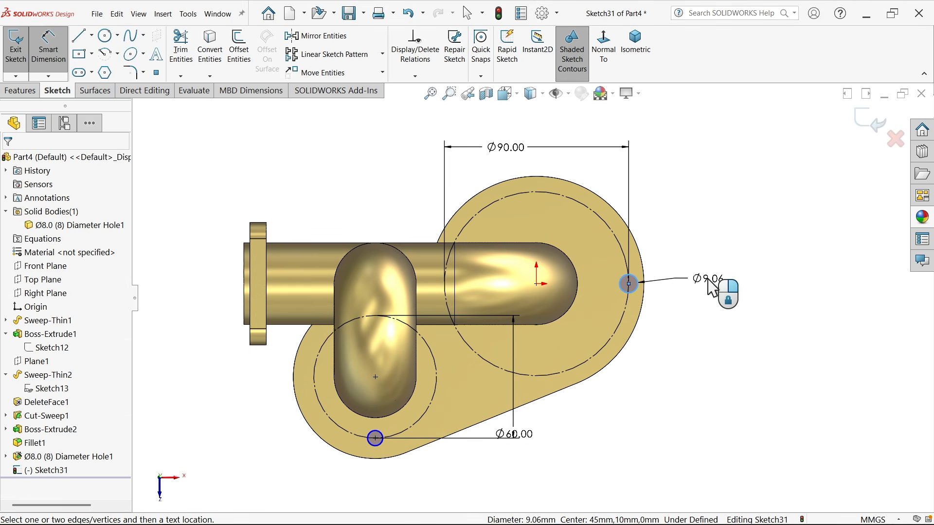
pyautogui.click(712, 287)
pyautogui.write('8')
pyautogui.press('Return')
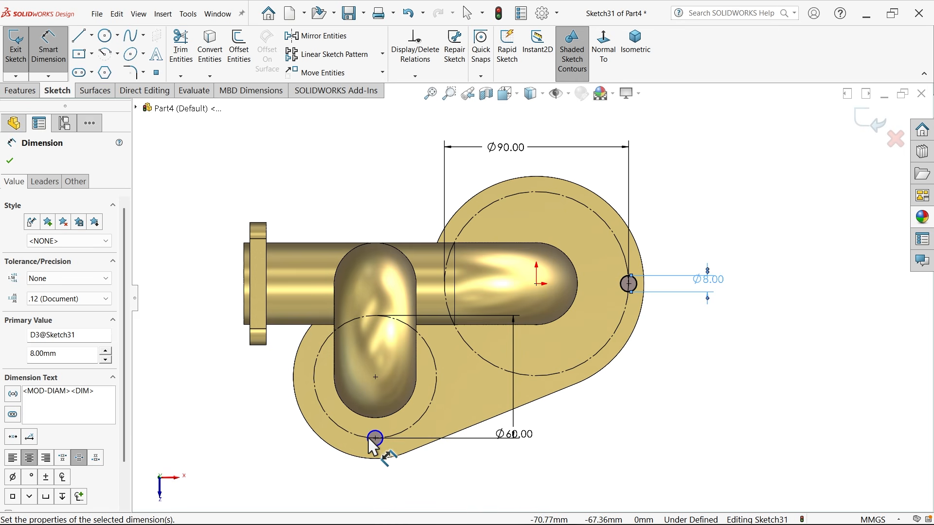
pyautogui.click(370, 438)
pyautogui.click(285, 429)
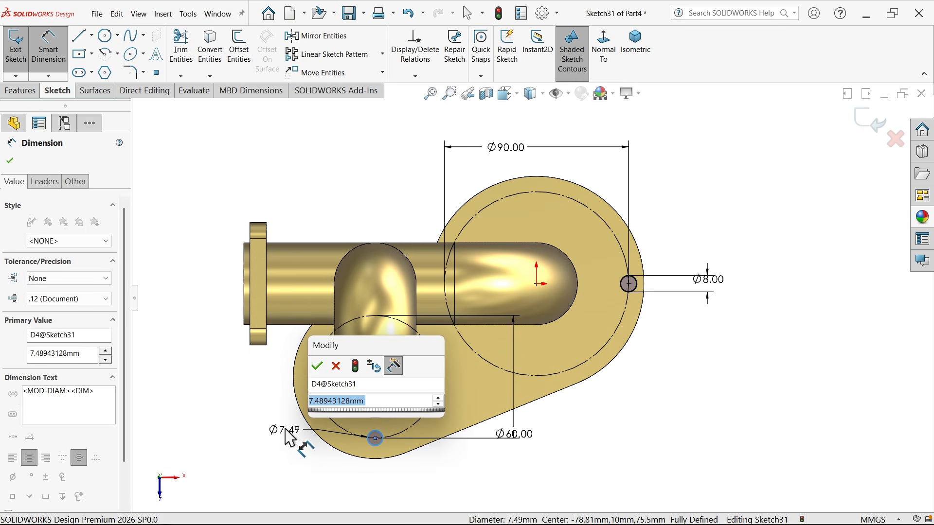
pyautogui.write('8')
pyautogui.press('Return')
pyautogui.press('Escape')
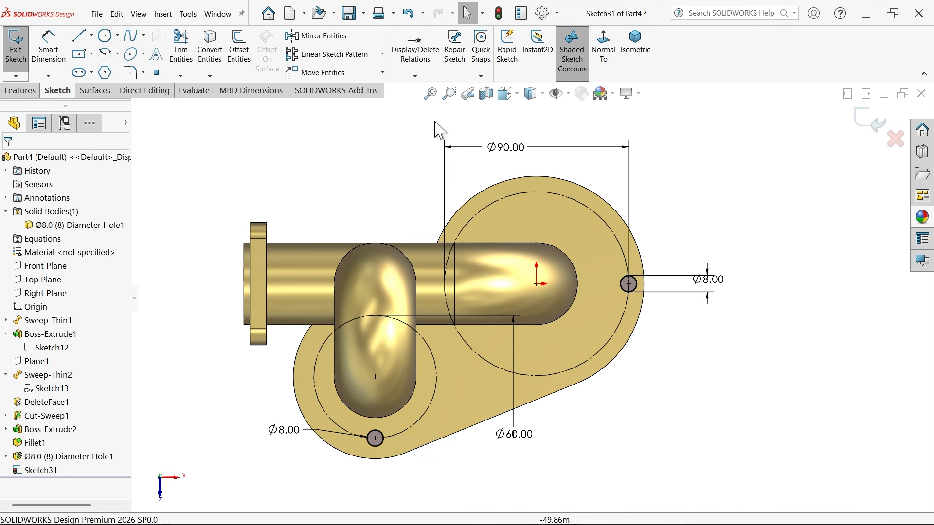
# - Circular-pattern the hole circle on the 90 mm construction circle around the origin with 8 equally spaced instances over 360 degrees
pyautogui.click(382, 54)
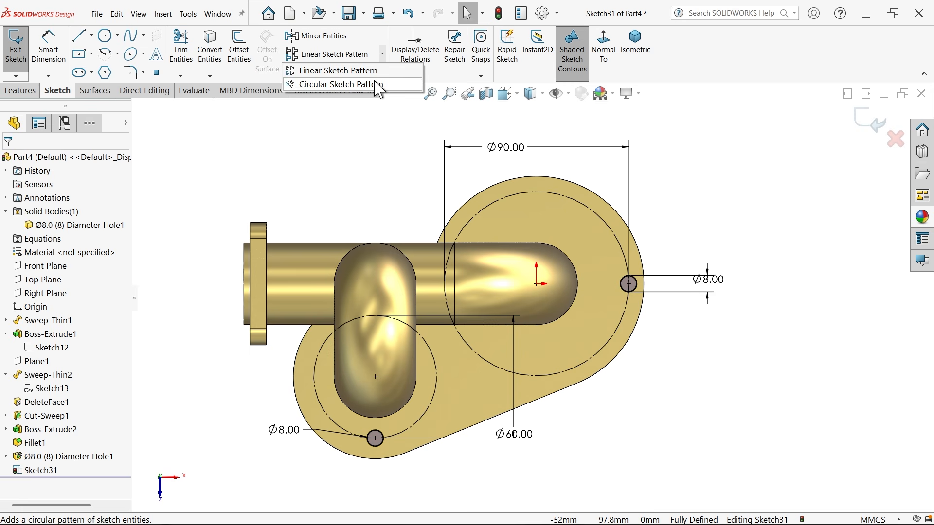
pyautogui.click(341, 85)
pyautogui.scroll(-3, 603, 340)
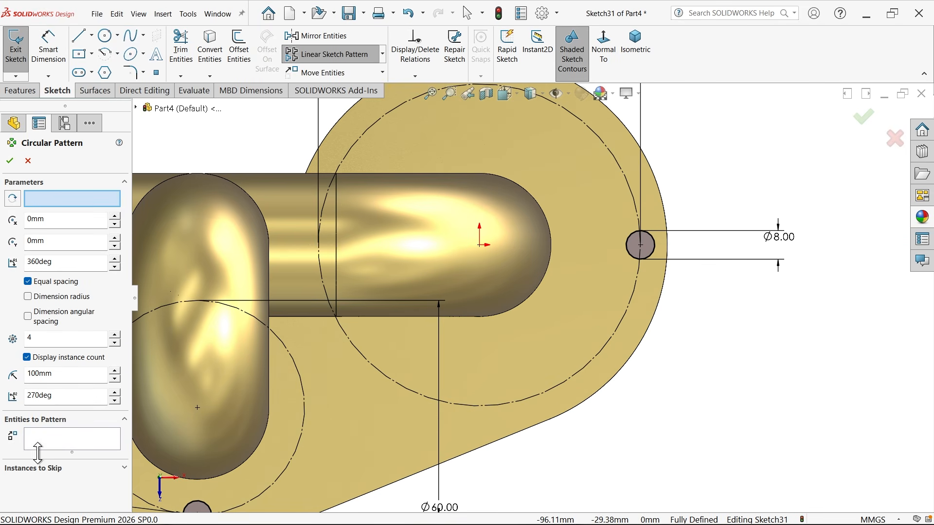
pyautogui.click(47, 442)
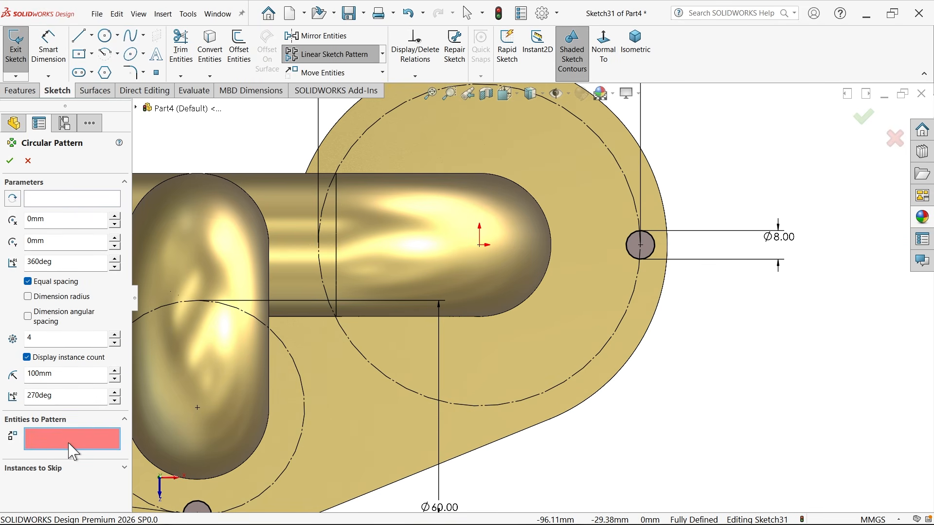
pyautogui.click(655, 248)
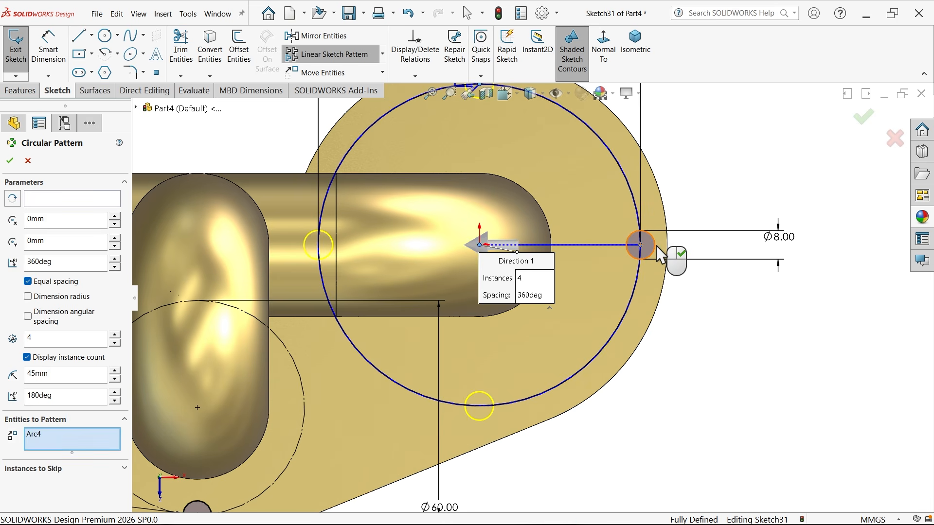
pyautogui.click(41, 203)
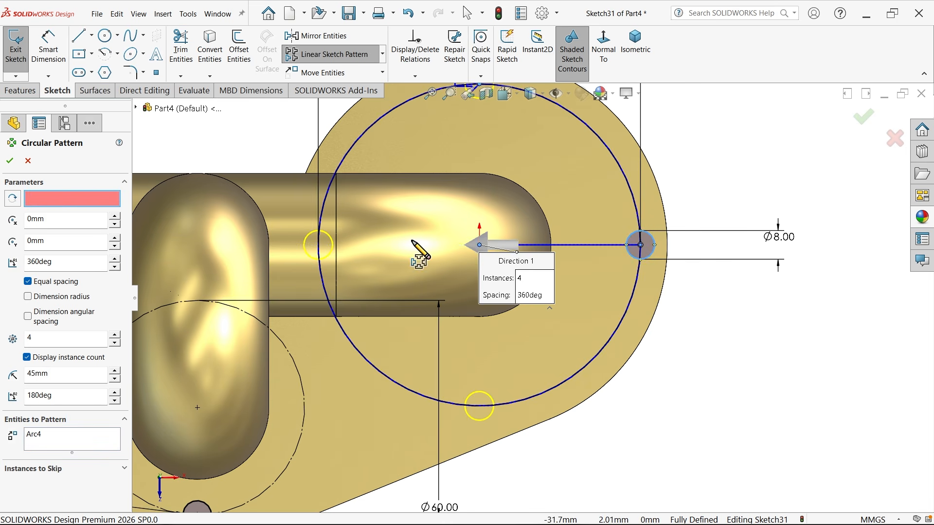
pyautogui.click(480, 246)
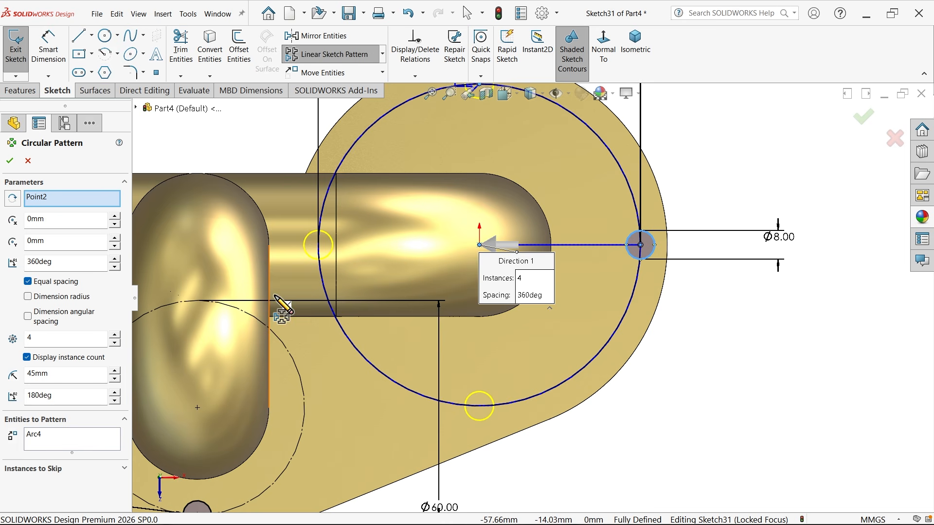
pyautogui.moveTo(53, 337); pyautogui.dragTo(8, 337)
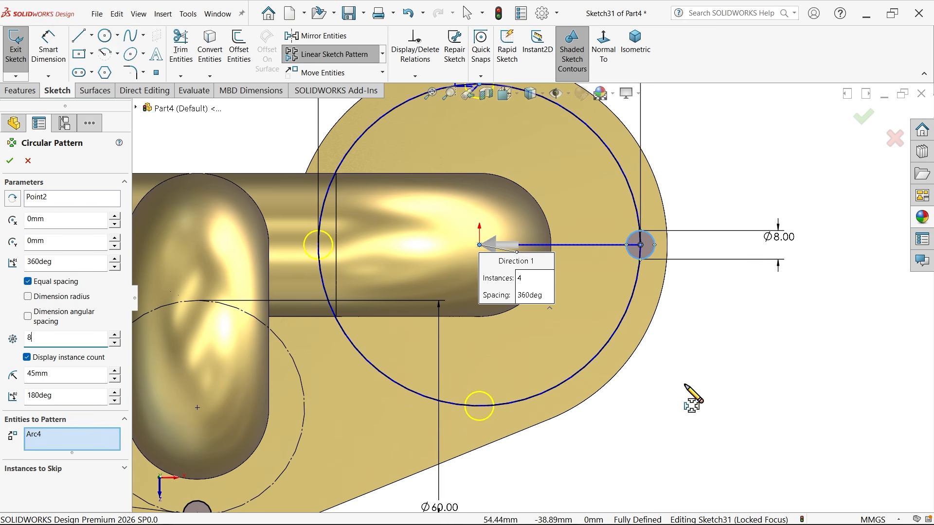
pyautogui.click(10, 161)
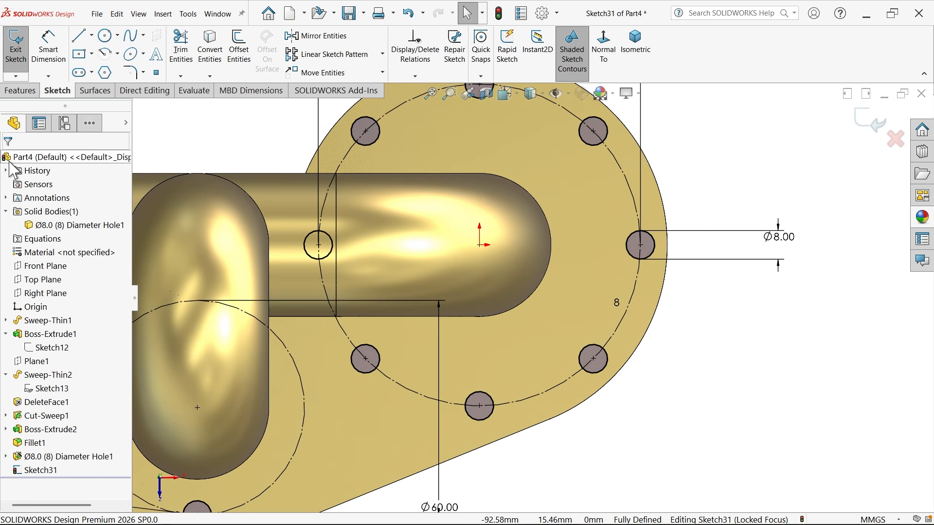
# - Circular-pattern the hole circle on the 60 mm construction circle around that circle's centre with 8 equally spaced instances over 360 degrees
pyautogui.press('f')
pyautogui.scroll(-5, 437, 374)
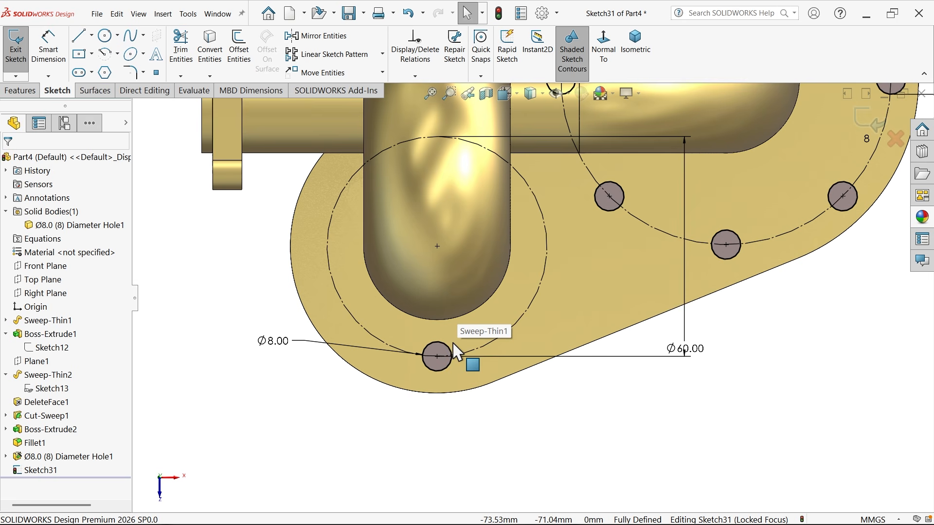
pyautogui.click(379, 59)
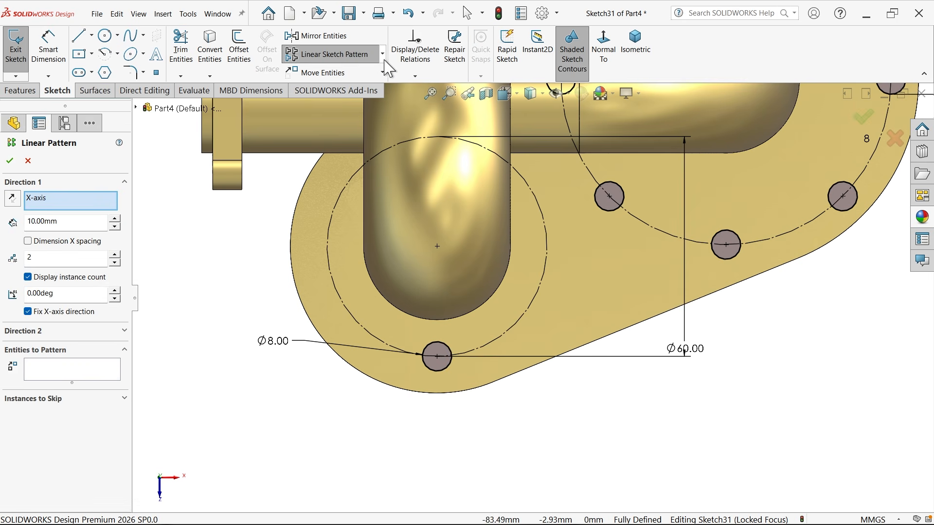
pyautogui.click(383, 54)
pyautogui.click(379, 84)
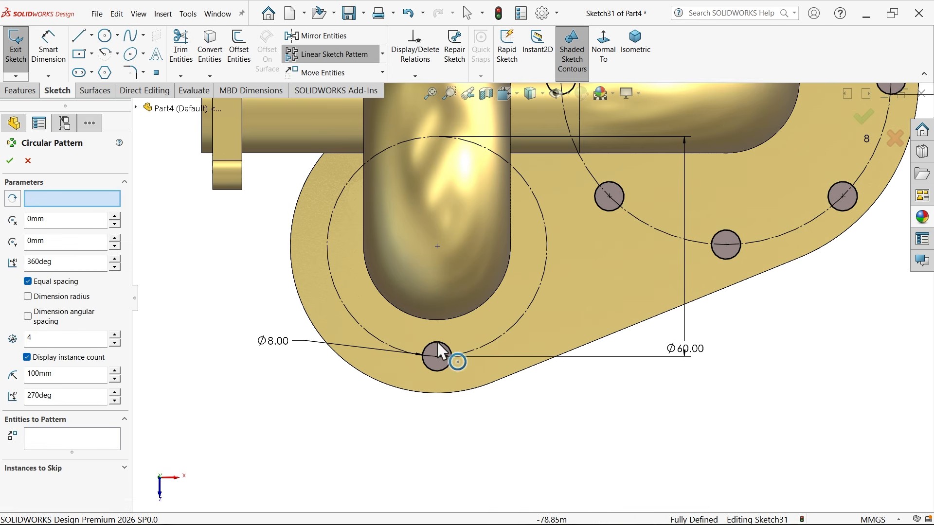
pyautogui.click(65, 445)
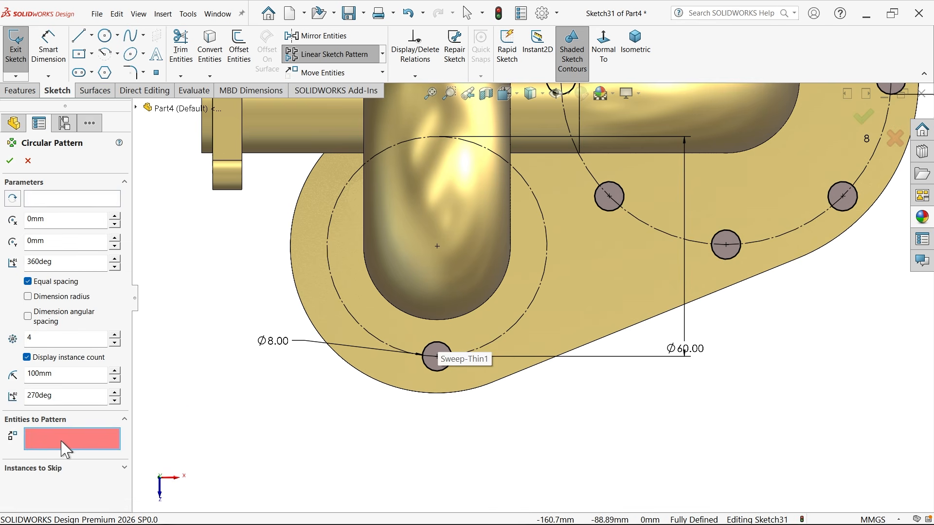
pyautogui.click(440, 371)
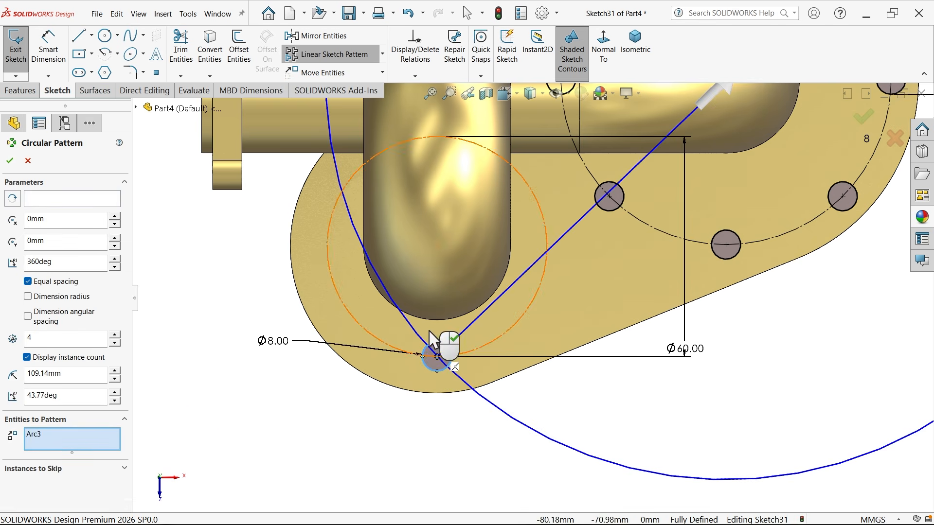
pyautogui.click(56, 200)
pyautogui.click(437, 247)
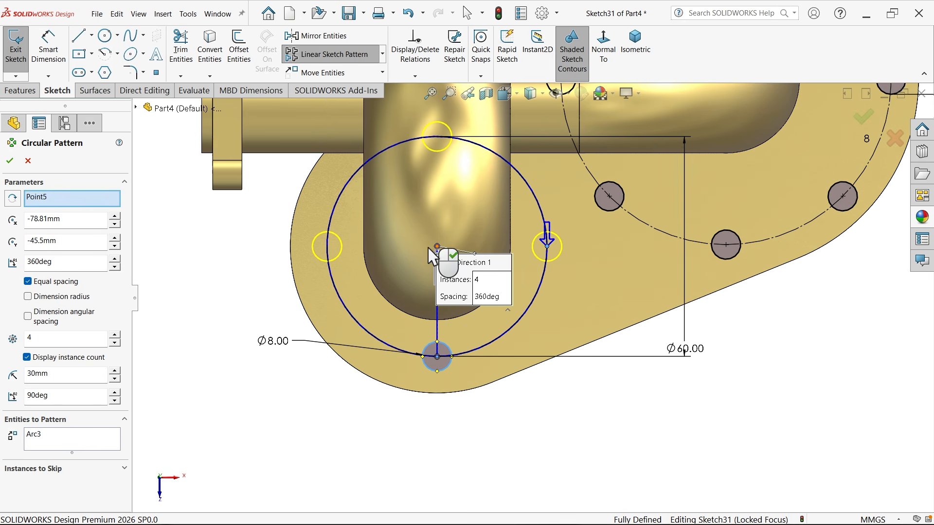
pyautogui.click(41, 340)
pyautogui.write('8')
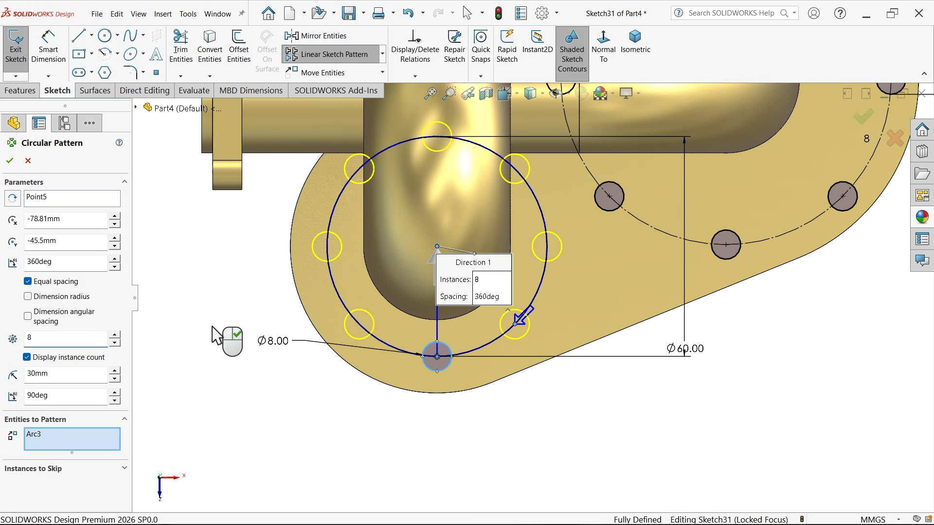
pyautogui.click(9, 161)
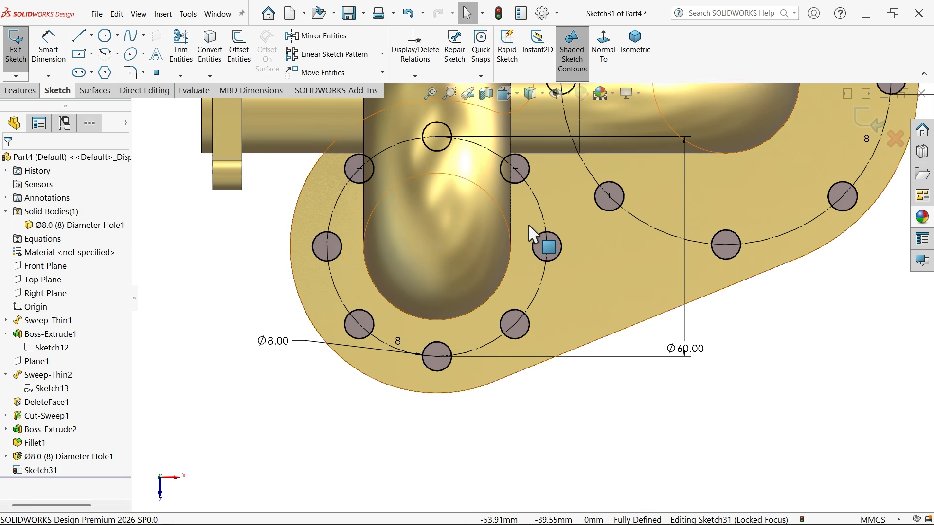
# - Cut both bolt-hole patterns through the base plate as an Extruded Cut with the Through All end condition
pyautogui.scroll(3, 541, 244)
pyautogui.scroll(-3, 586, 208)
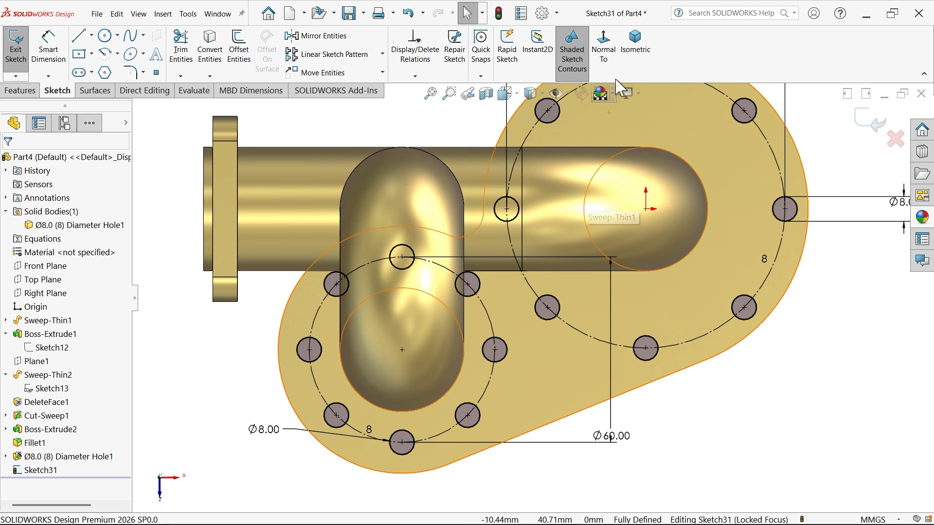
pyautogui.click(635, 44)
pyautogui.scroll(-5, 523, 385)
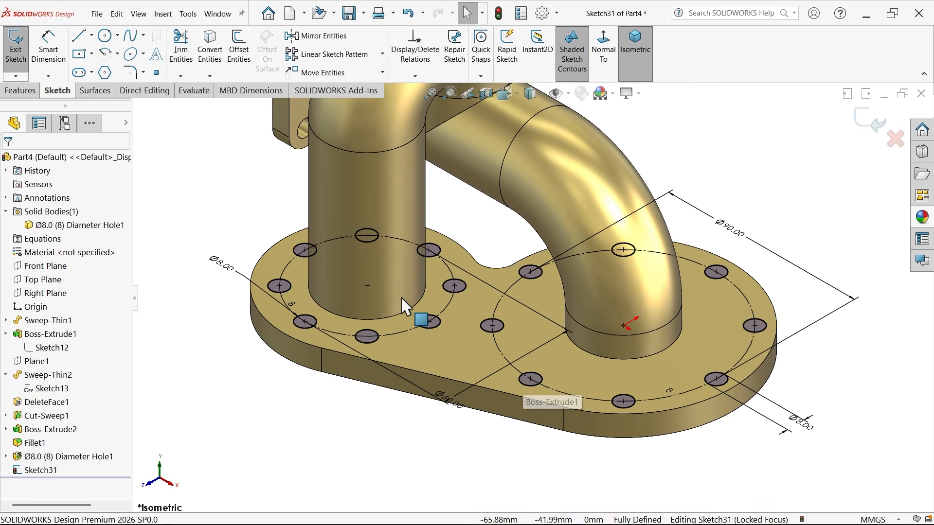
pyautogui.click(27, 92)
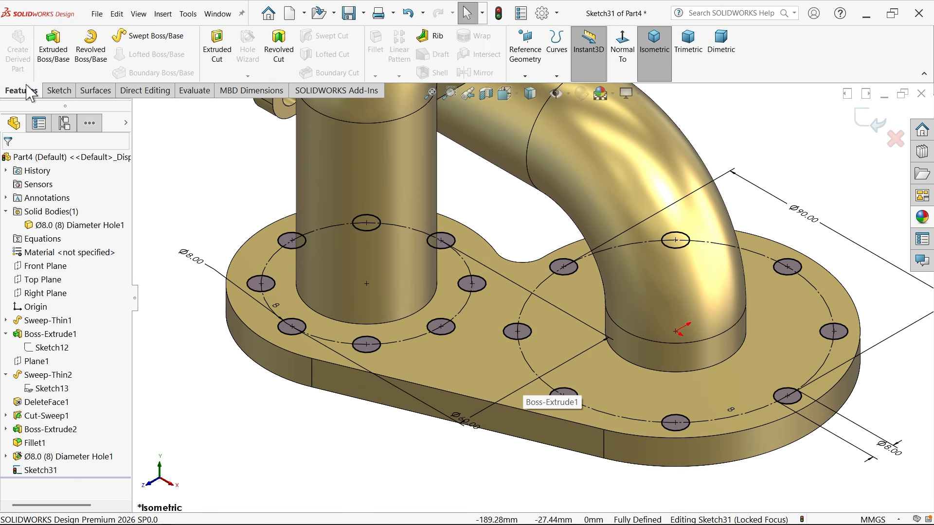
pyautogui.click(217, 45)
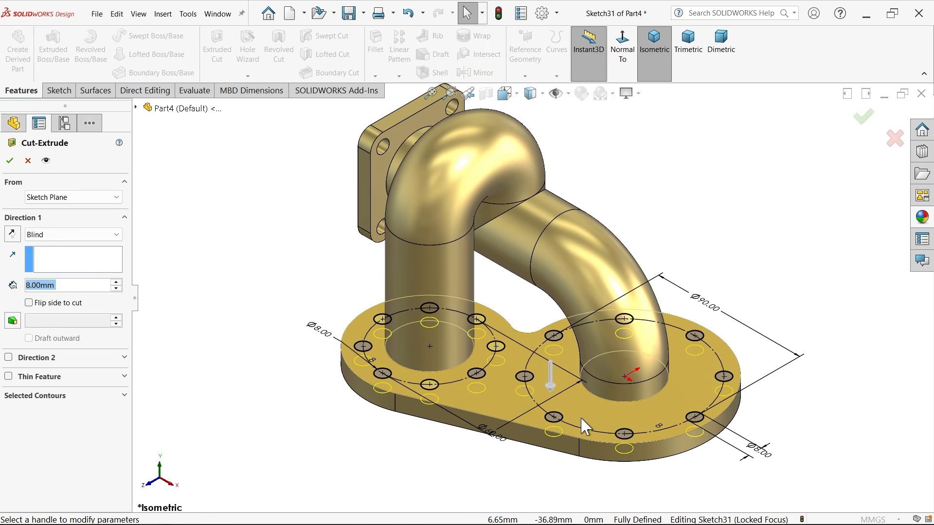
pyautogui.scroll(-3, 580, 420)
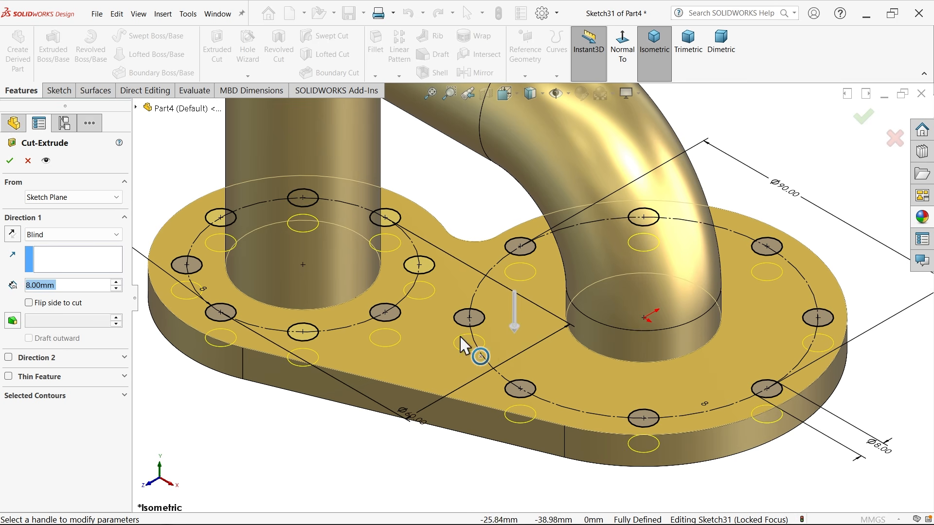
pyautogui.click(47, 239)
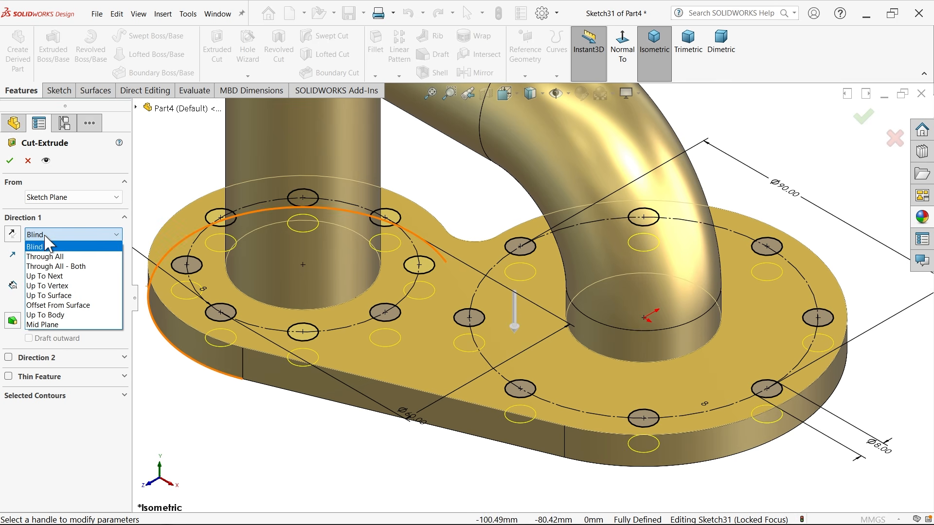
pyautogui.click(48, 239)
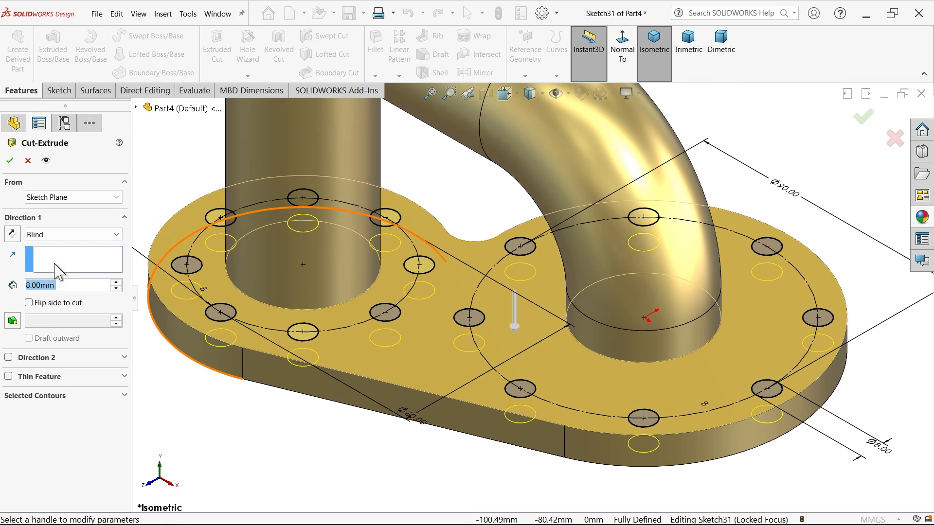
pyautogui.click(49, 234)
pyautogui.click(48, 248)
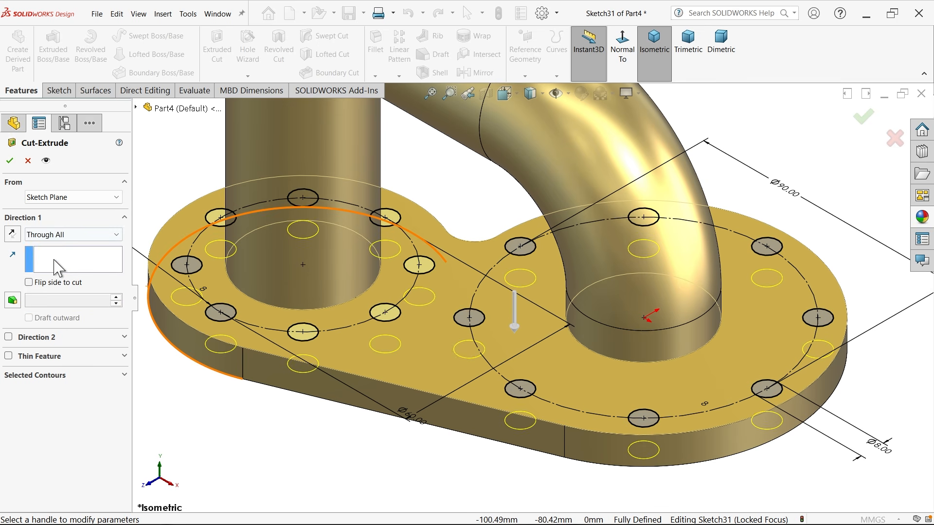
pyautogui.click(8, 162)
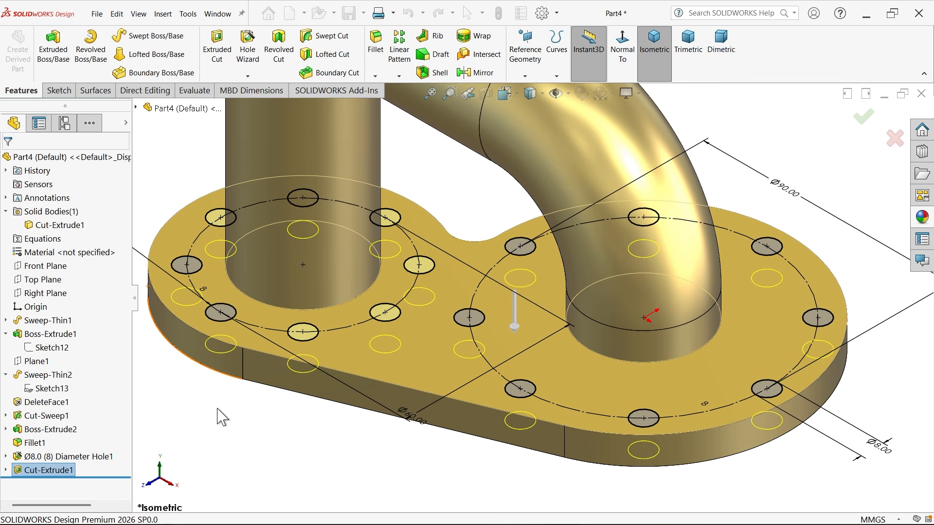
# - Apply the polished brass appearance to the whole part and view the finished model
pyautogui.moveTo(378, 439); pyautogui.dragTo(462, 243, button='middle')
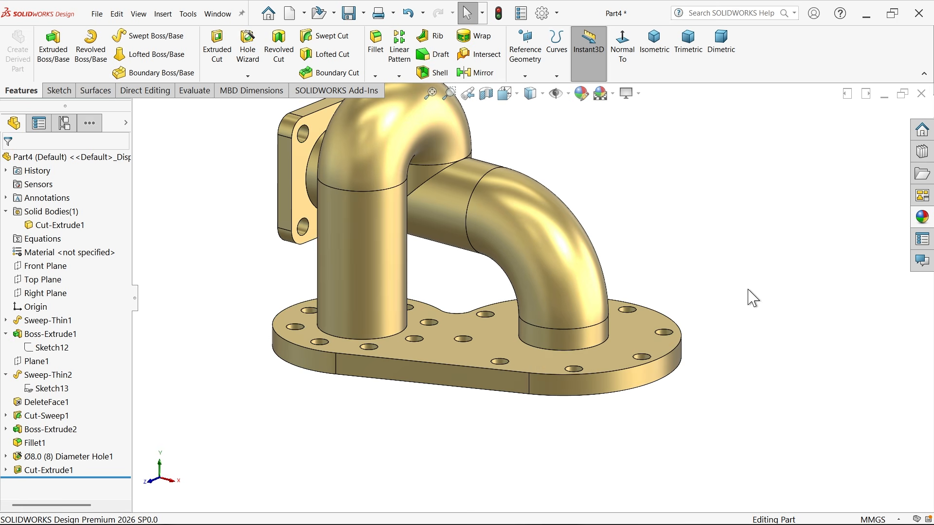
pyautogui.click(923, 218)
pyautogui.click(786, 369)
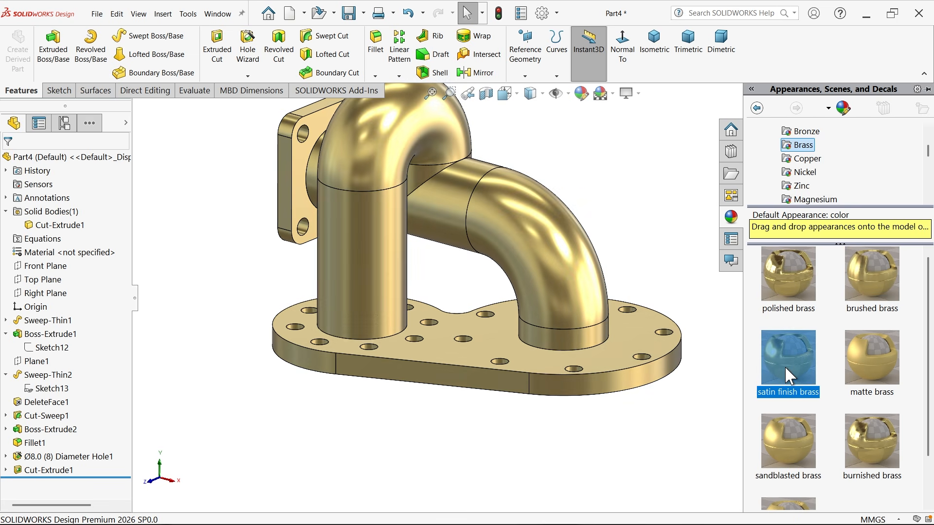
pyautogui.click(783, 296)
pyautogui.scroll(-1, 670, 304)
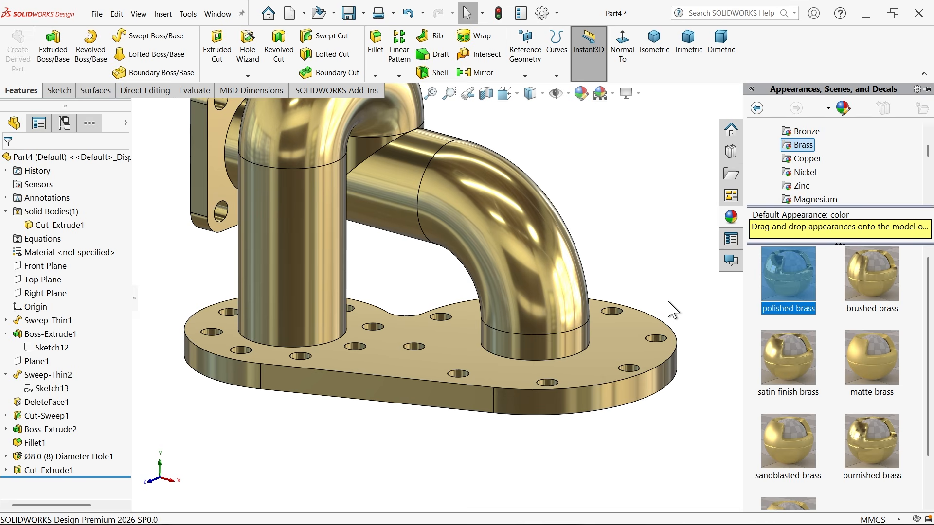
pyautogui.moveTo(670, 304); pyautogui.dragTo(654, 335, button='middle')
pyautogui.click(637, 224)
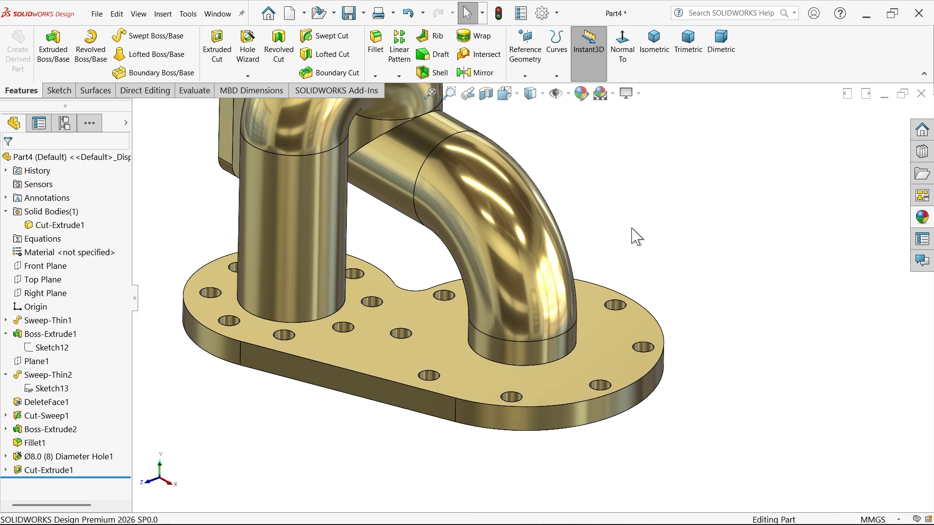
pyautogui.scroll(3, 566, 262)
pyautogui.scroll(-2, 480, 223)
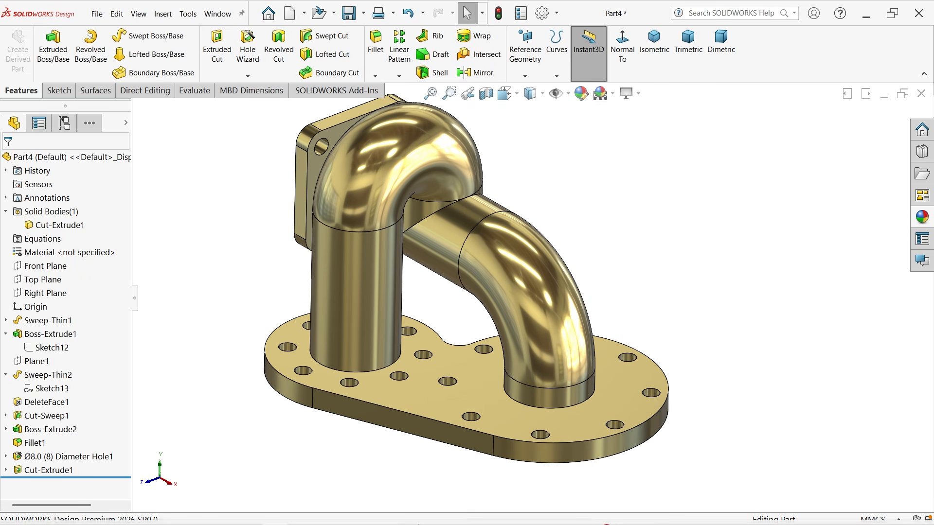
# - Switch to the valve body drawing in Photos and examine section B-B for the recess, cone and fillet dimensions
pyautogui.click(305, 512)
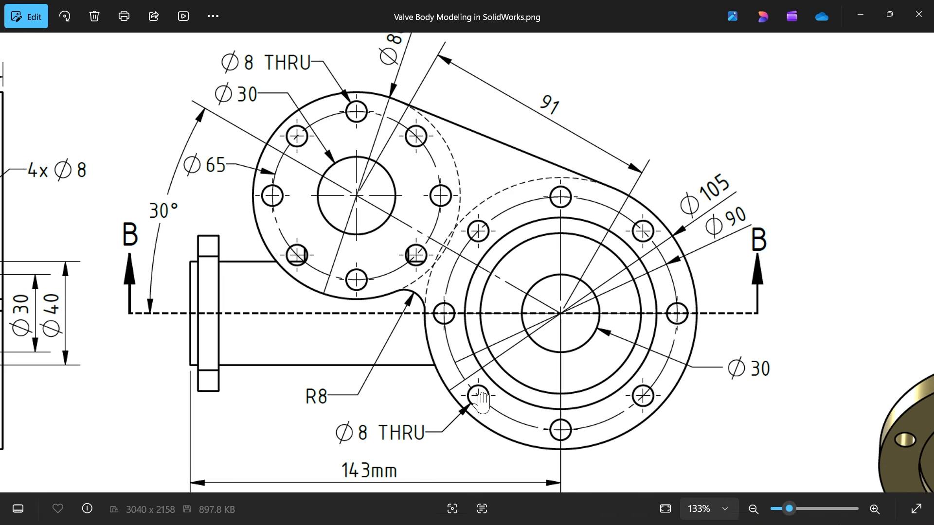
pyautogui.scroll(-3, 470, 436)
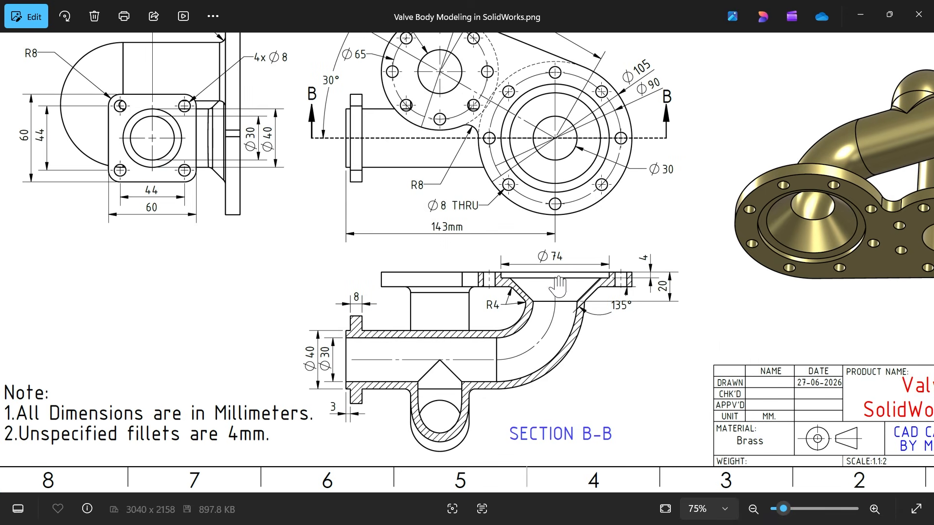
pyautogui.scroll(3, 557, 287)
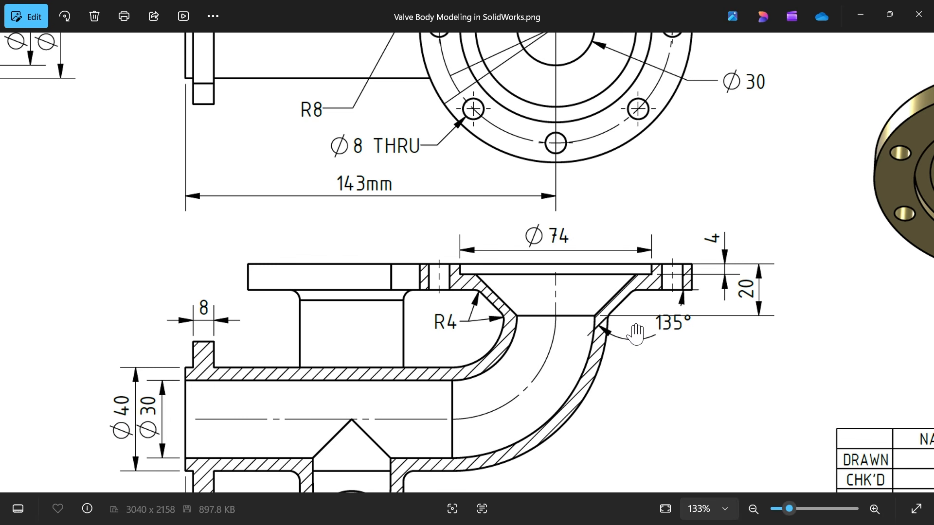
pyautogui.scroll(2, 636, 335)
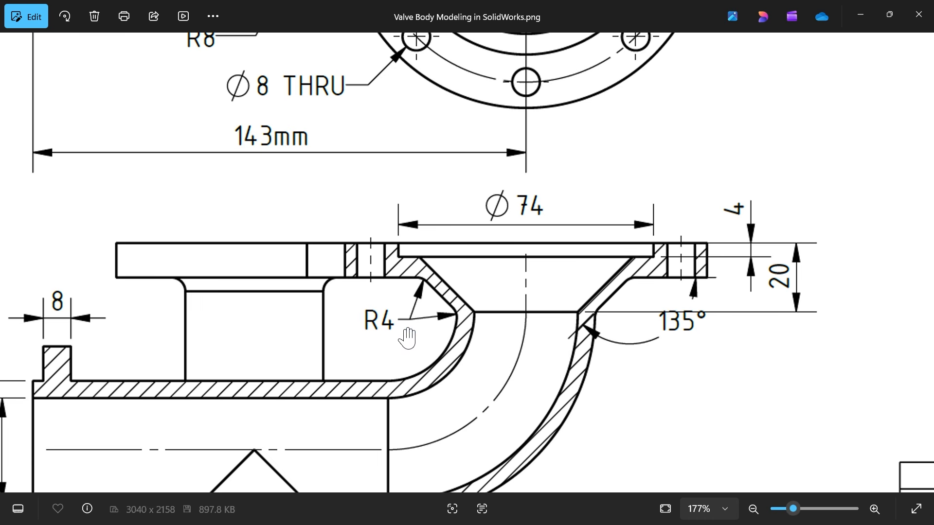
pyautogui.scroll(-2, 407, 337)
pyautogui.scroll(-5, 397, 328)
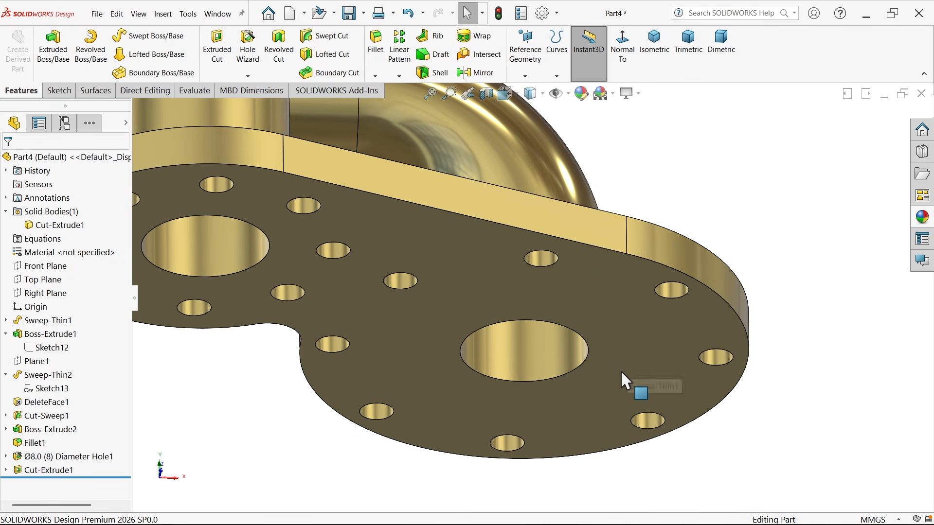
# - Sketch a circle about 54 mm in diameter, centred on the origin, on the underside of the base plate
pyautogui.click(620, 370)
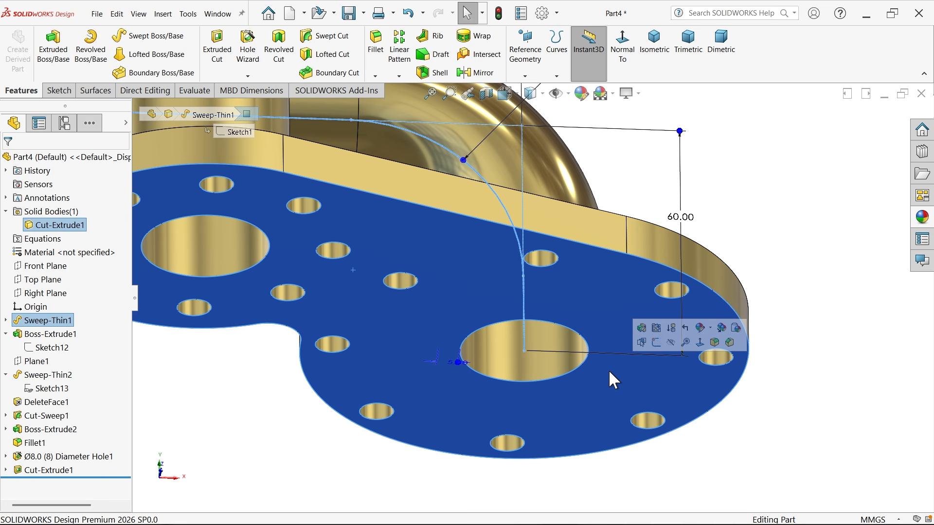
pyautogui.click(654, 345)
pyautogui.click(104, 35)
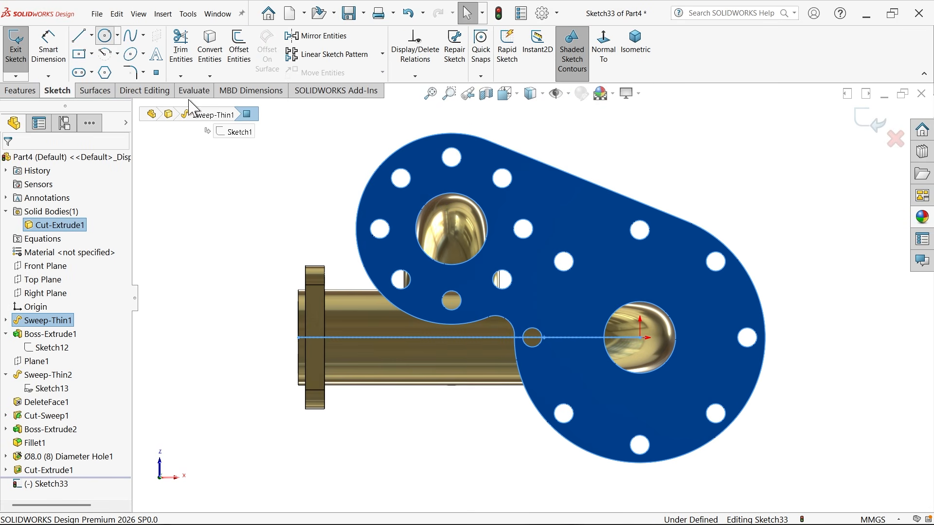
pyautogui.scroll(-3, 652, 370)
pyautogui.click(615, 313)
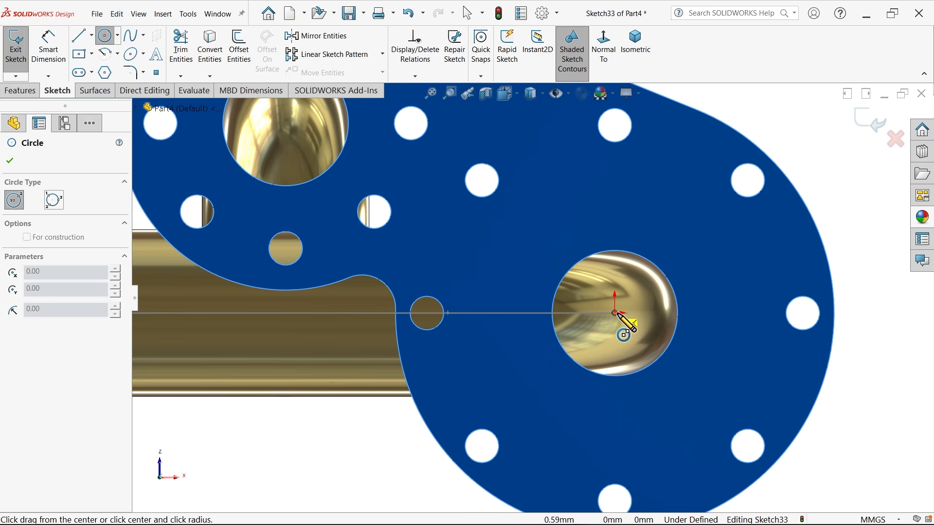
pyautogui.click(727, 314)
# - Dimension the circle around the large bore with a diameter of 74 mm
pyautogui.click(48, 46)
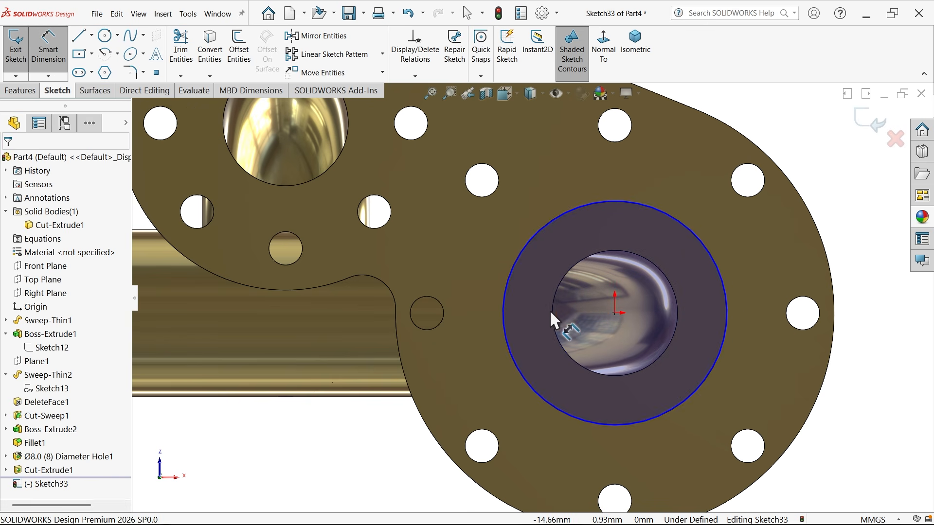
pyautogui.click(503, 316)
pyautogui.click(472, 314)
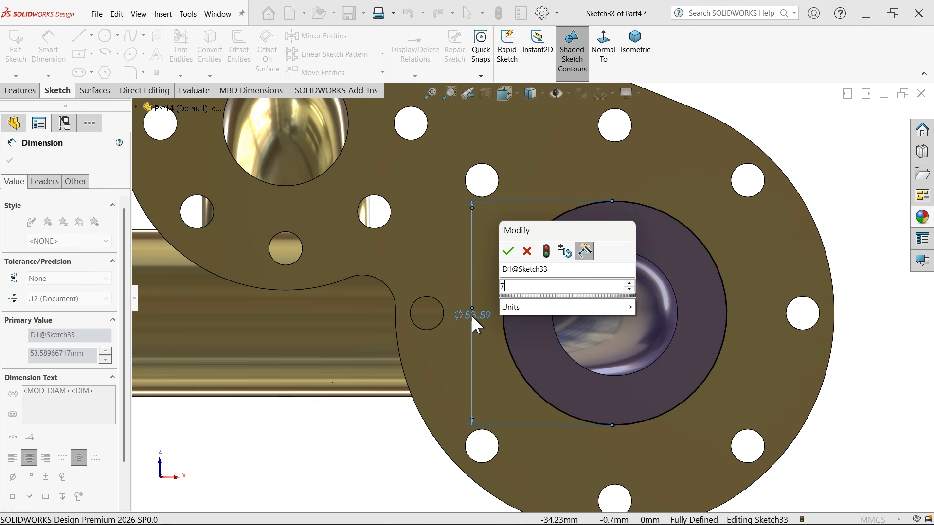
pyautogui.write('74')
pyautogui.press('Return')
# - Cut the circle into the base plate's underside as a Blind Extruded Cut 4 mm deep
pyautogui.click(20, 90)
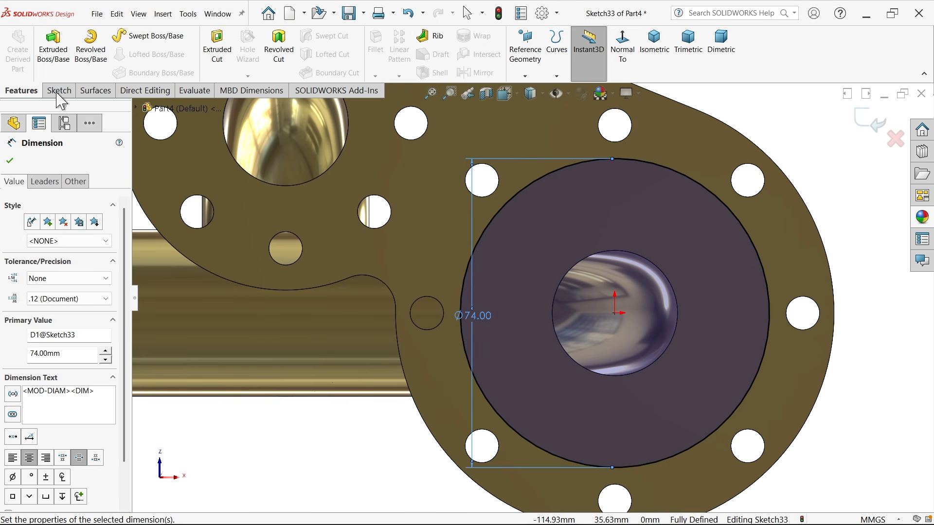
pyautogui.click(218, 50)
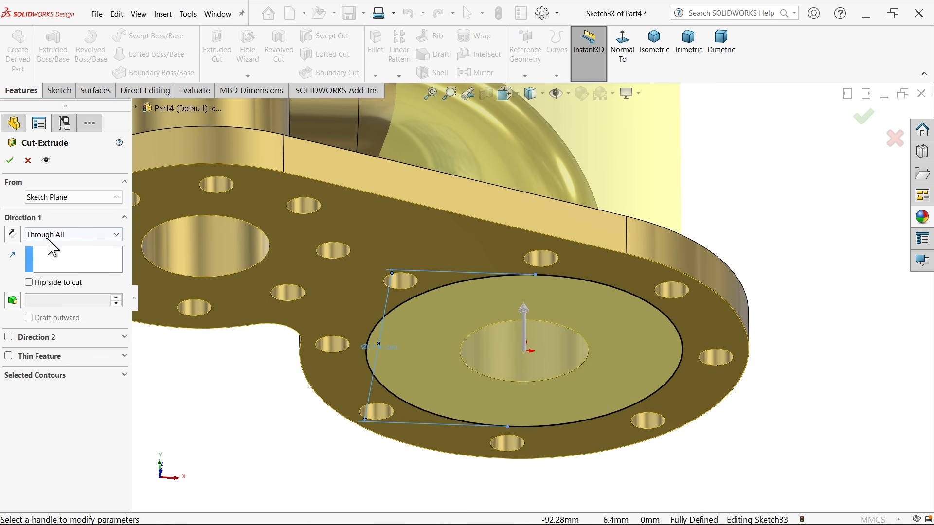
pyautogui.click(49, 237)
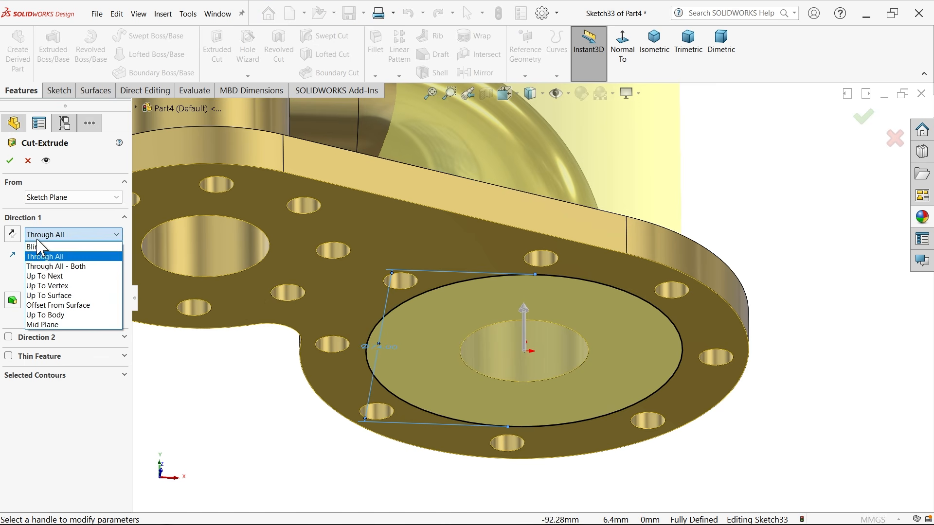
pyautogui.click(48, 249)
pyautogui.write('4')
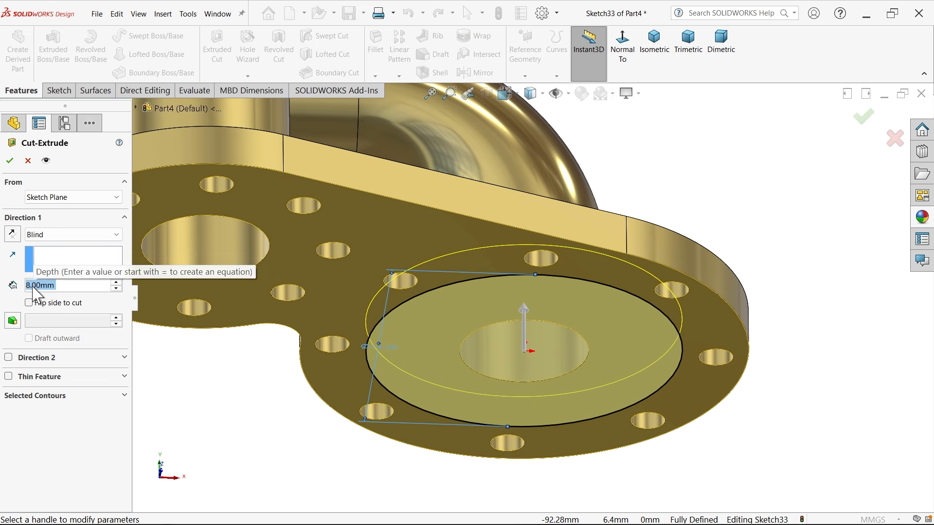
pyautogui.moveTo(114, 301)
pyautogui.press('Return')
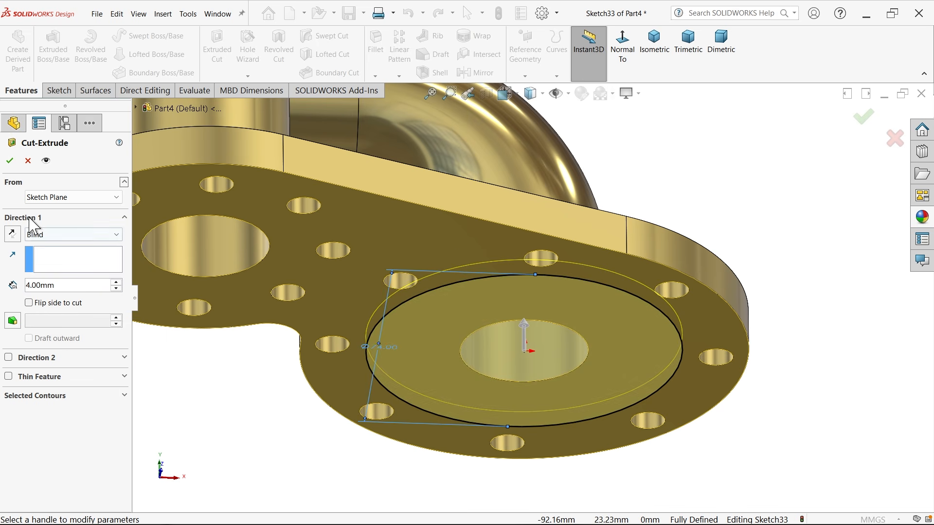
pyautogui.click(9, 161)
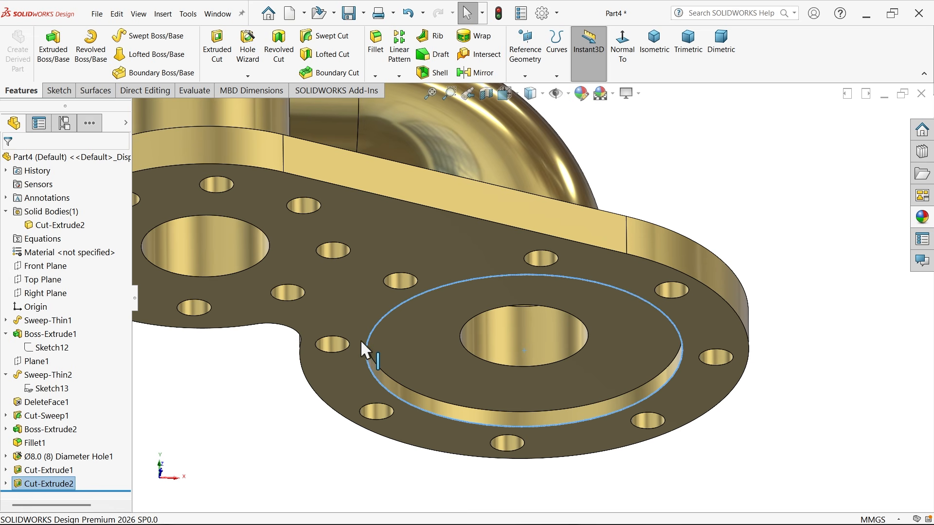
# - Sketch a closed right triangle on the Front Plane, about 13.7 mm wide and 10 mm high, between the elbow's outer wall and the plate's upper face
pyautogui.click(53, 265)
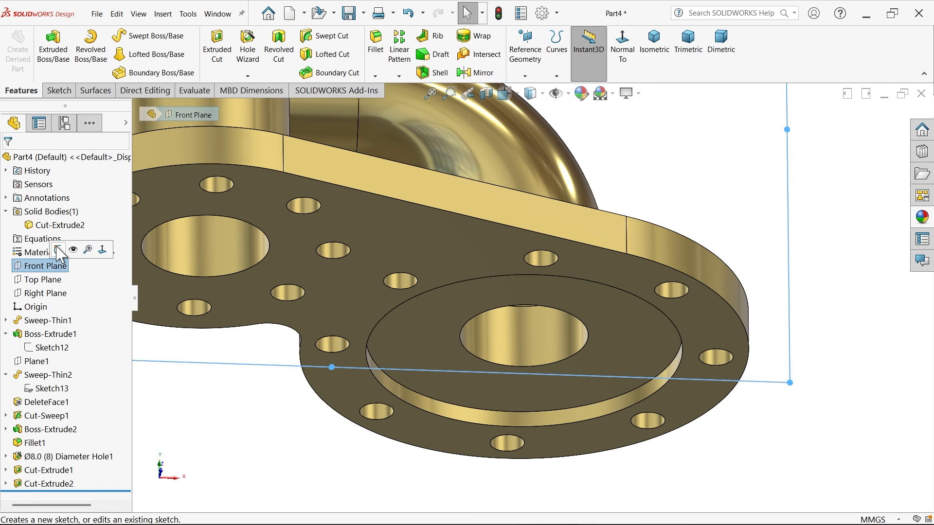
pyautogui.click(57, 248)
pyautogui.scroll(-5, 632, 379)
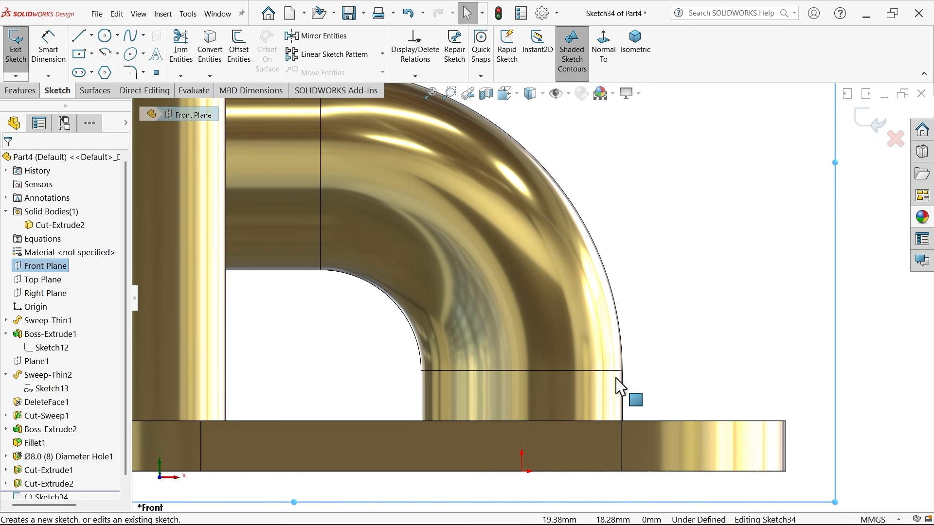
pyautogui.click(80, 37)
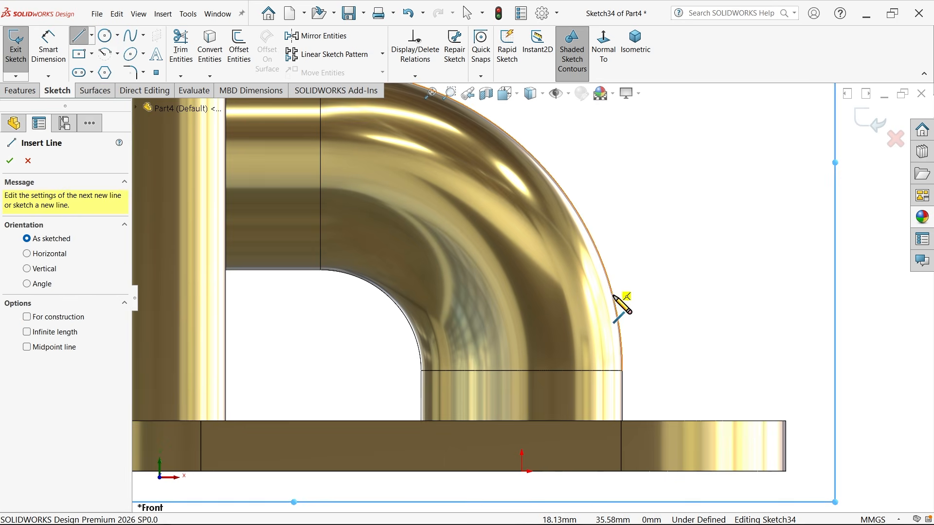
pyautogui.scroll(-3, 633, 360)
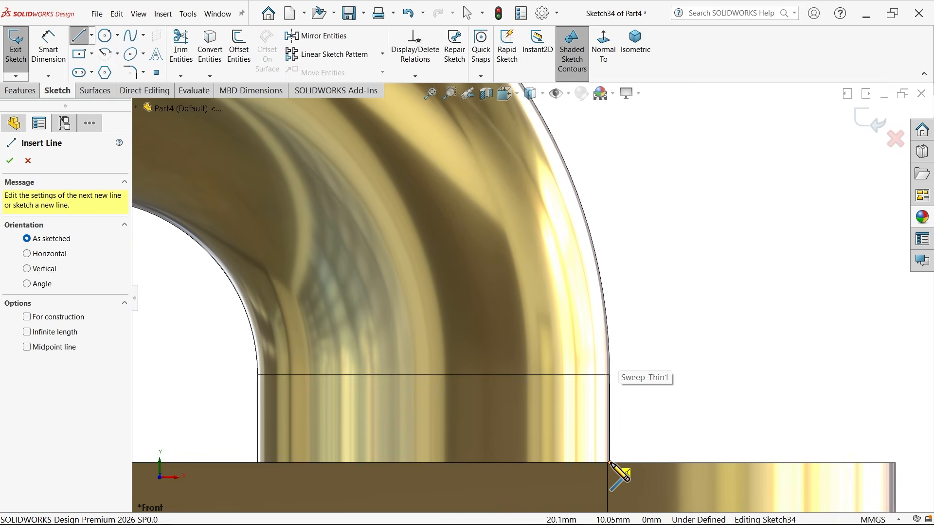
pyautogui.click(610, 462)
pyautogui.click(609, 372)
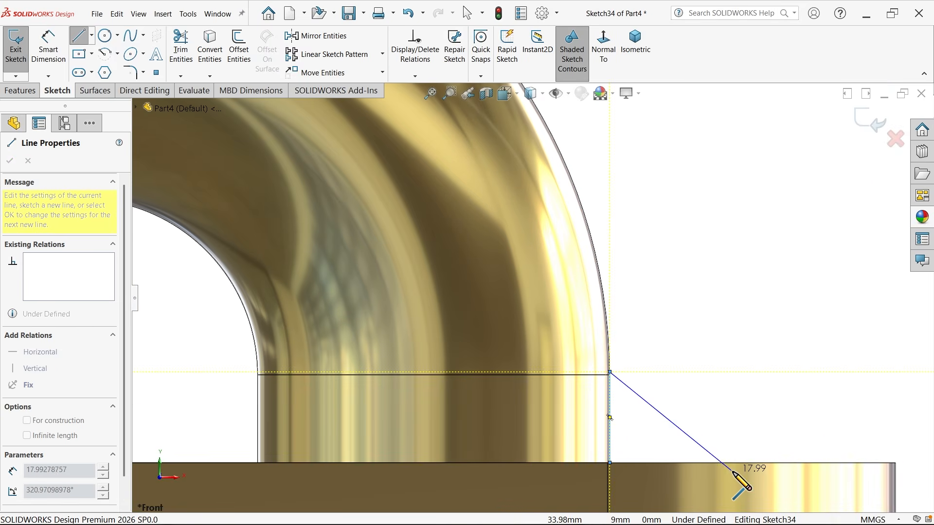
pyautogui.click(729, 463)
pyautogui.scroll(-2, 715, 465)
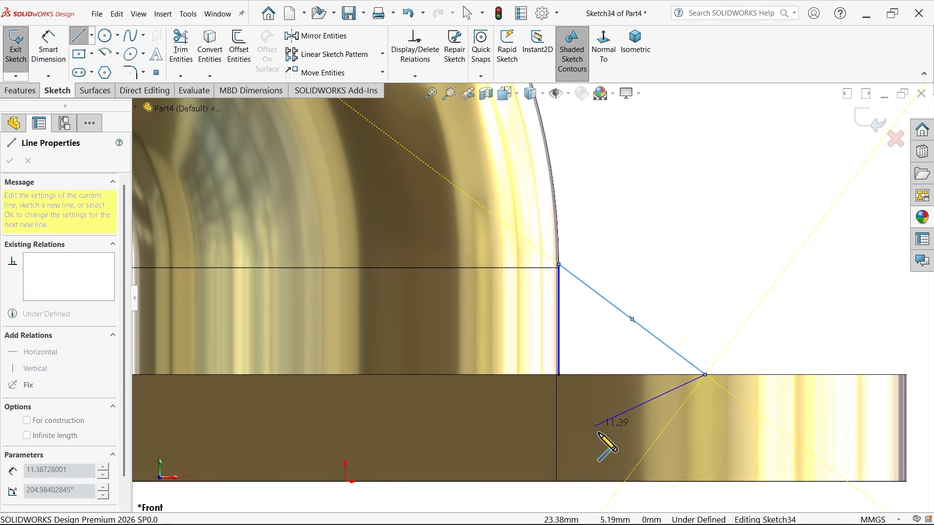
pyautogui.click(559, 374)
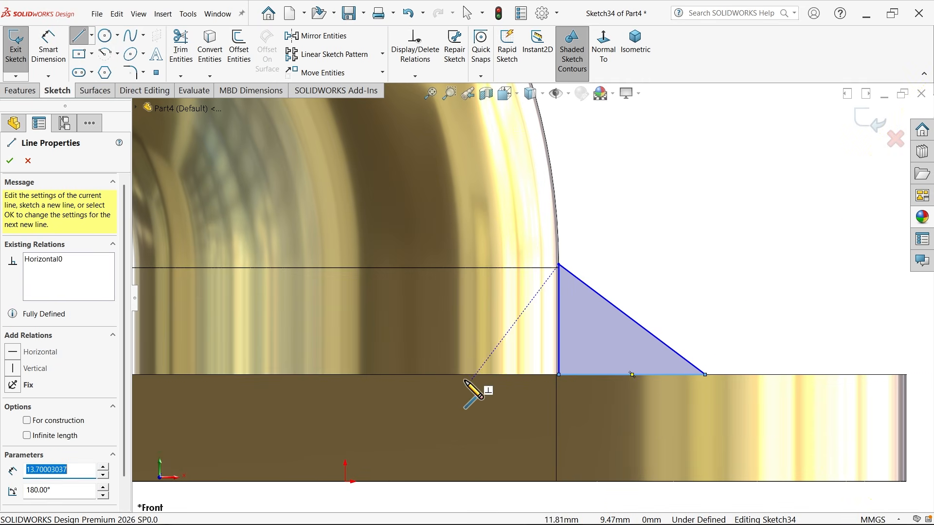
# - Draw a vertical line about 19.6 mm long upward from the origin and convert it to construction geometry
pyautogui.scroll(3, 462, 396)
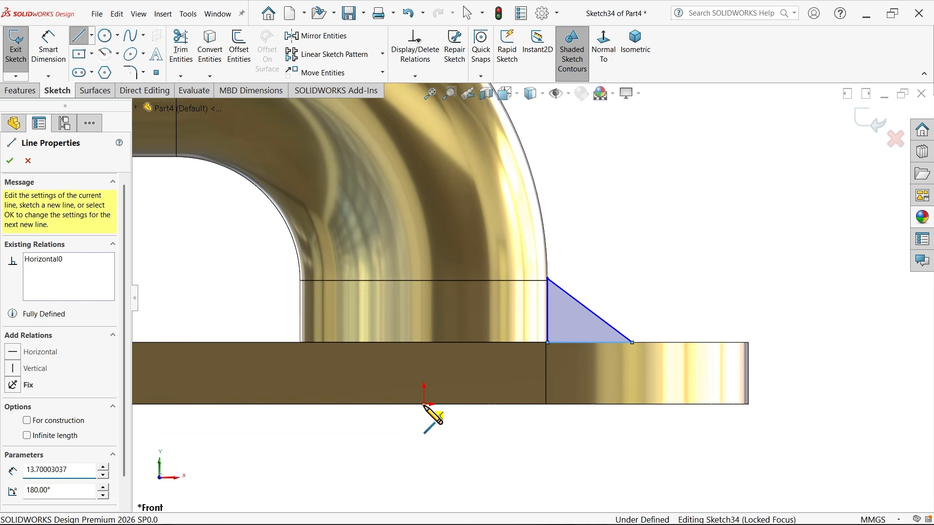
pyautogui.click(424, 405)
pyautogui.click(424, 283)
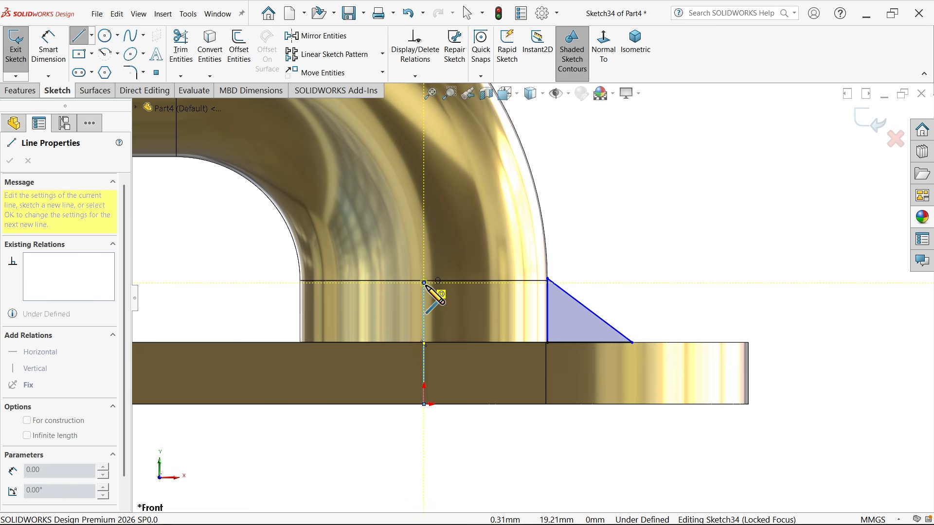
pyautogui.press('Escape')
pyautogui.click(424, 329)
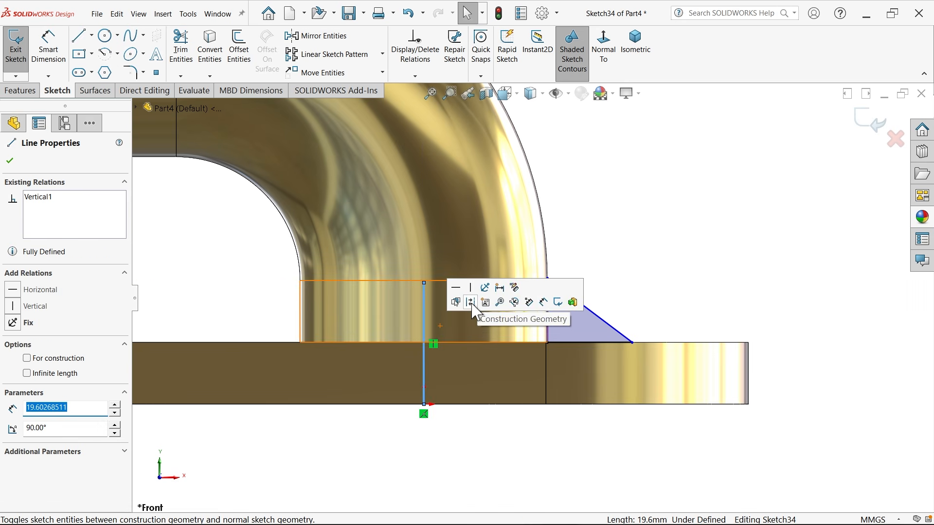
pyautogui.click(472, 304)
# - Dimension the angle between the triangle's sloped side and the plate's upper edge as 135 degrees
pyautogui.click(46, 61)
pyautogui.scroll(-2, 632, 333)
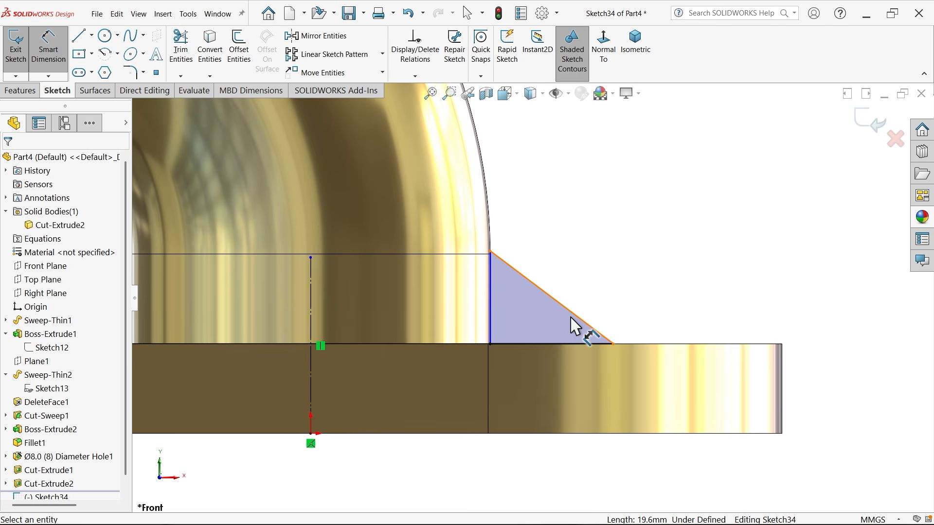
pyautogui.click(577, 322)
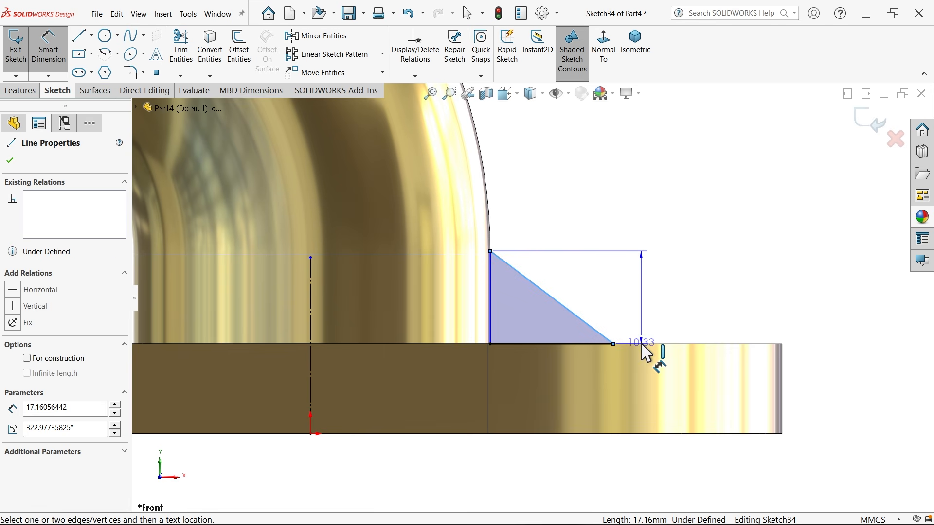
pyautogui.click(645, 345)
pyautogui.click(634, 300)
pyautogui.write('135')
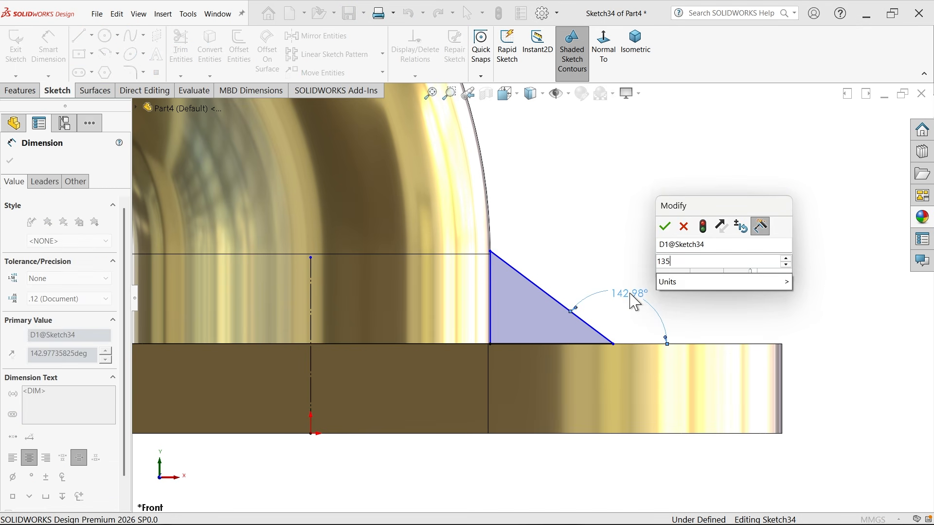
pyautogui.press('Return')
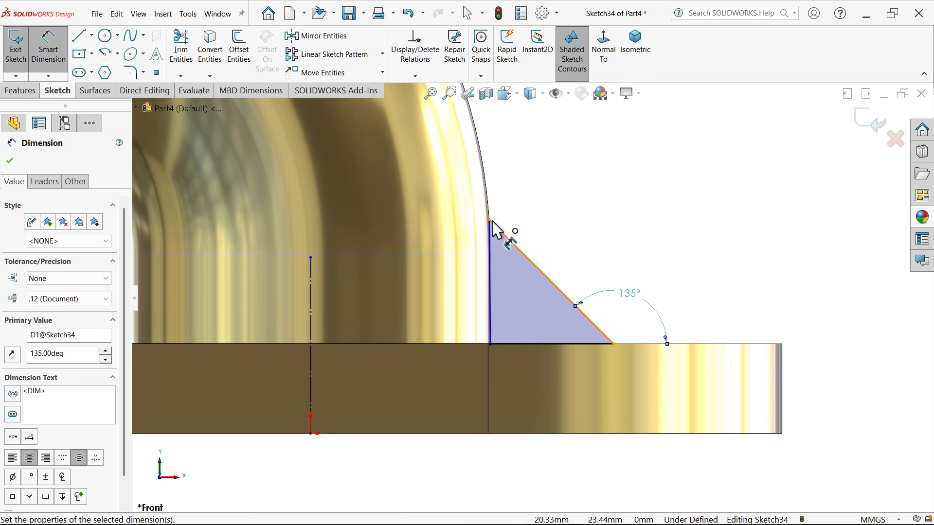
# - Dimension the height from the plate's bottom edge to the triangle's upper vertex as 20 mm
pyautogui.click(488, 220)
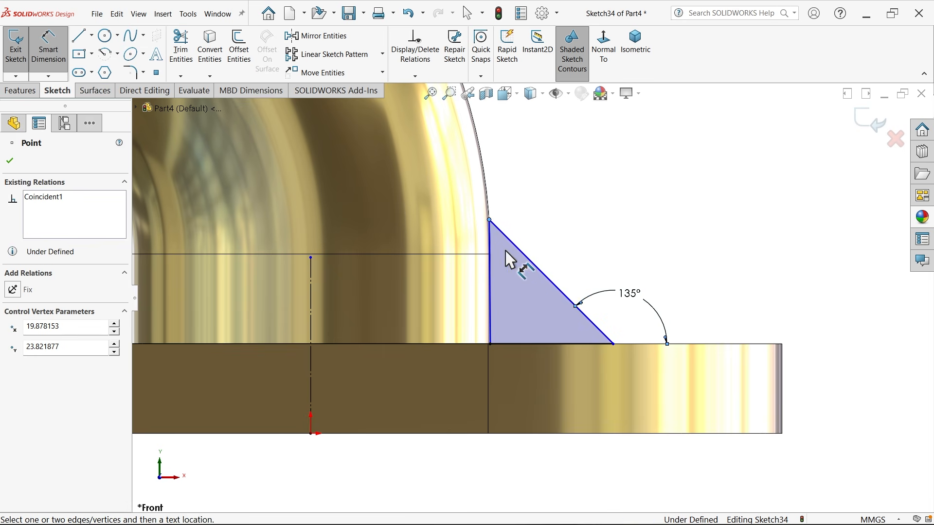
pyautogui.click(533, 433)
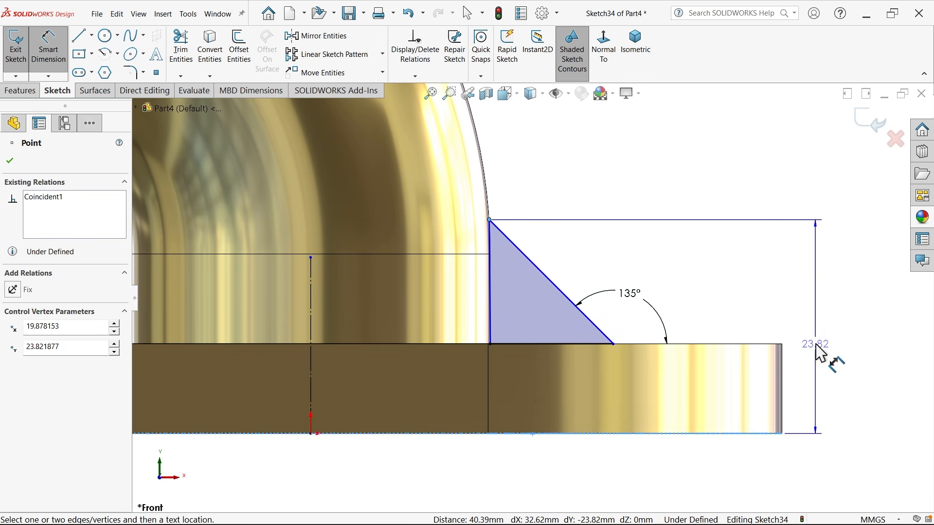
pyautogui.click(817, 346)
pyautogui.write('20')
pyautogui.press('Return')
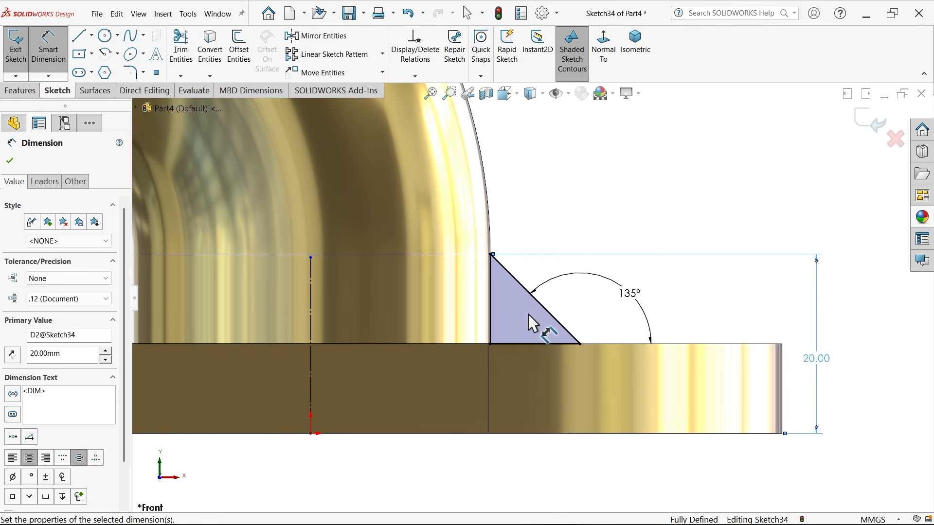
# - Revolve the triangle sketch 360 degrees about the vertical construction line as a boss merged with the body
pyautogui.click(22, 91)
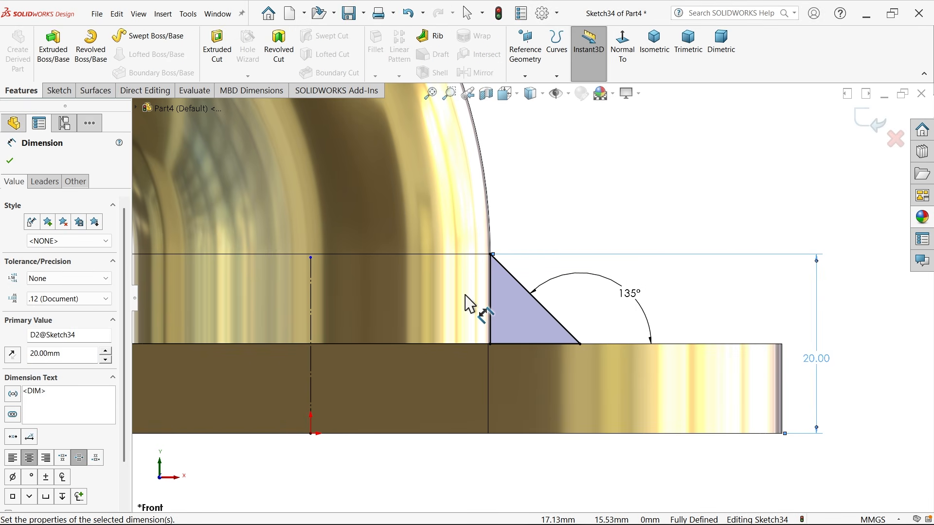
pyautogui.click(94, 60)
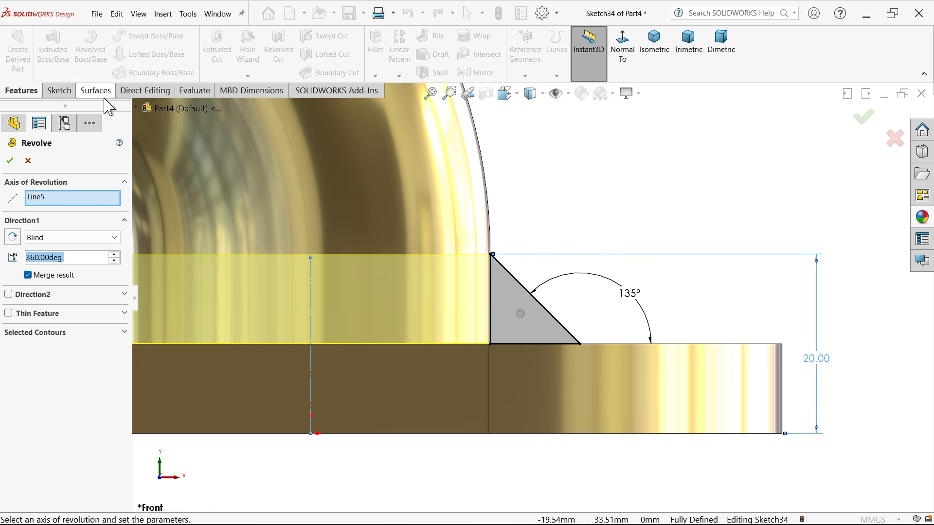
pyautogui.click(28, 201)
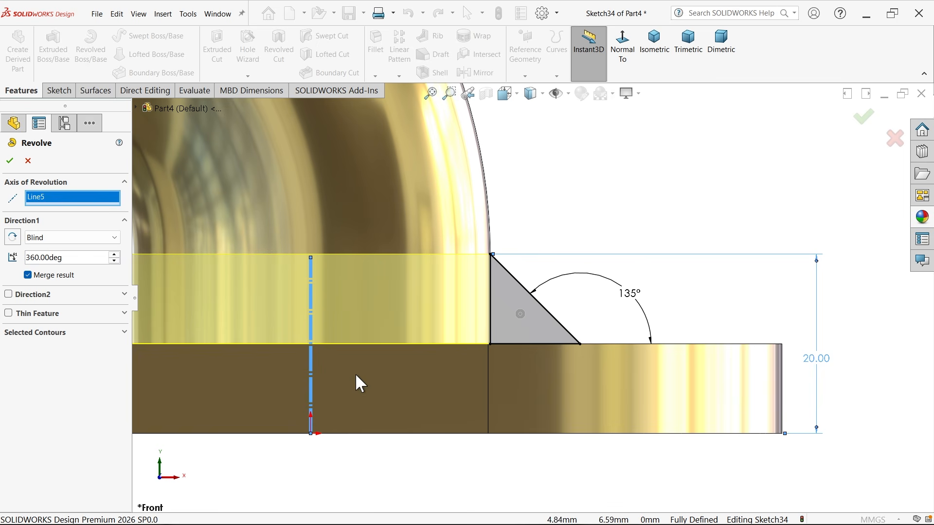
pyautogui.moveTo(356, 376); pyautogui.dragTo(410, 376, button='middle')
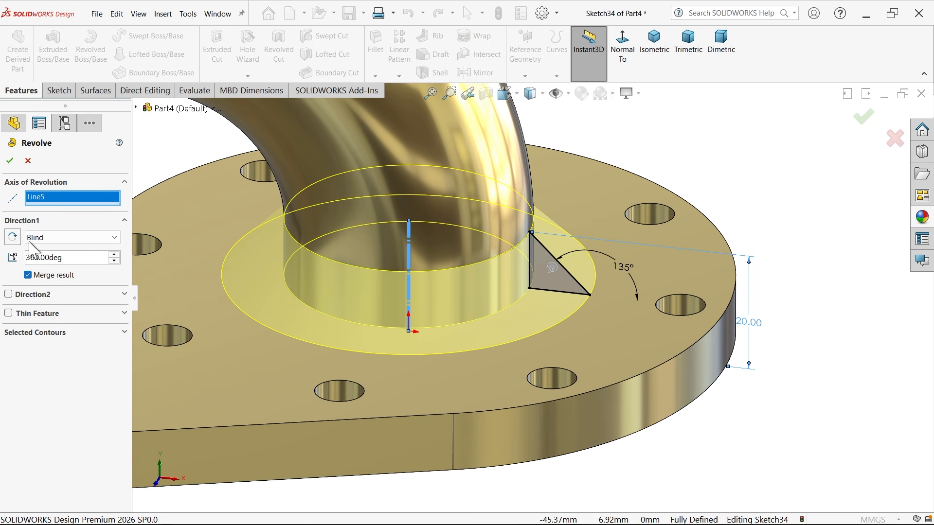
pyautogui.click(9, 161)
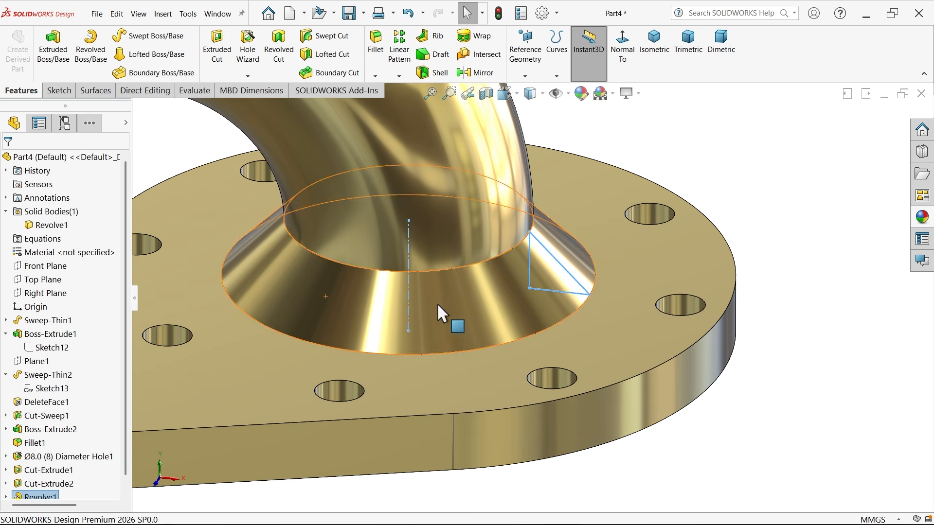
pyautogui.moveTo(632, 263)
pyautogui.mouseDown(button='middle')
pyautogui.moveTo(574, 292)
pyautogui.moveTo(503, 358)
pyautogui.moveTo(488, 208)
pyautogui.moveTo(483, 305)
pyautogui.moveTo(444, 319)
pyautogui.mouseUp(button='middle')
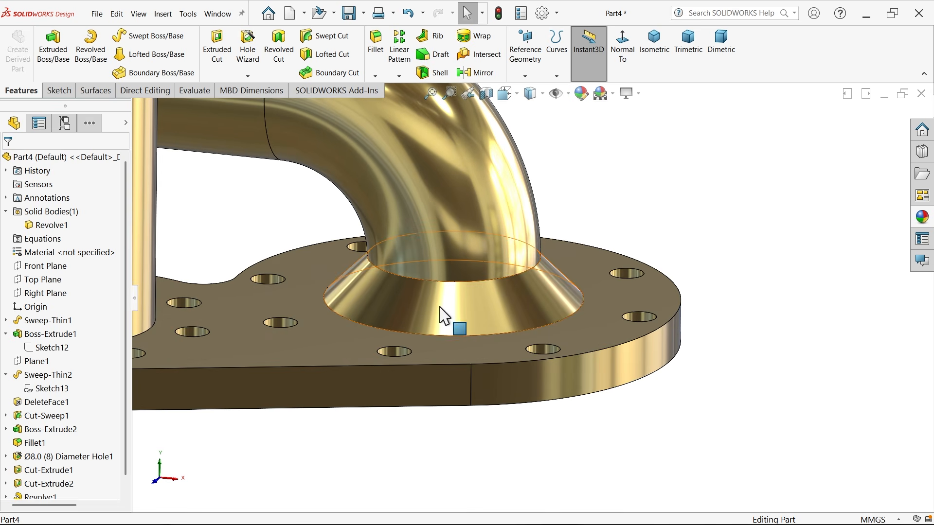
# - Start a sketch on the Front Plane and apply a section view cut along the Front Plane
pyautogui.click(63, 280)
pyautogui.click(65, 266)
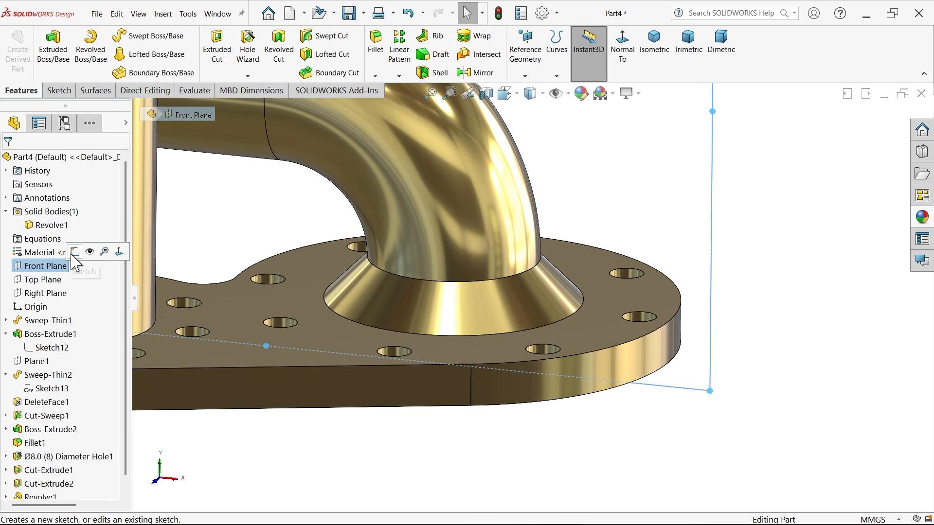
pyautogui.click(74, 253)
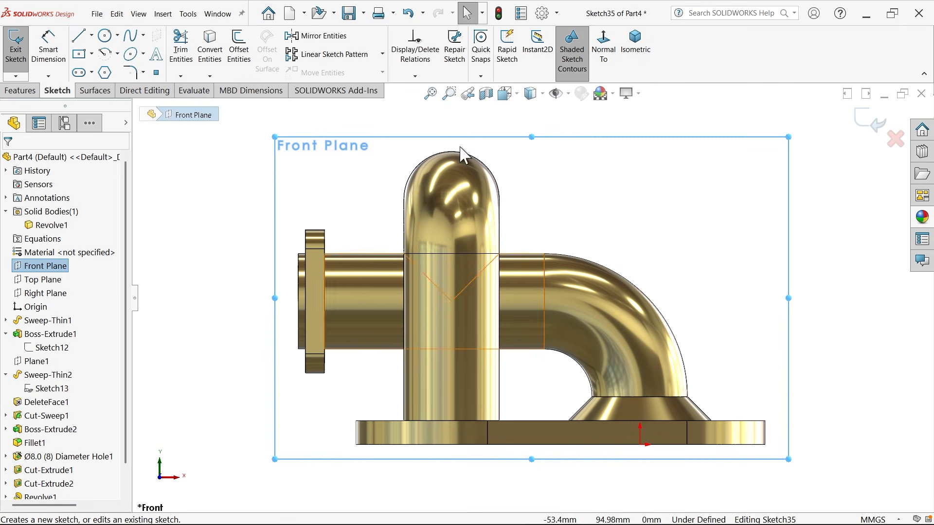
pyautogui.click(487, 97)
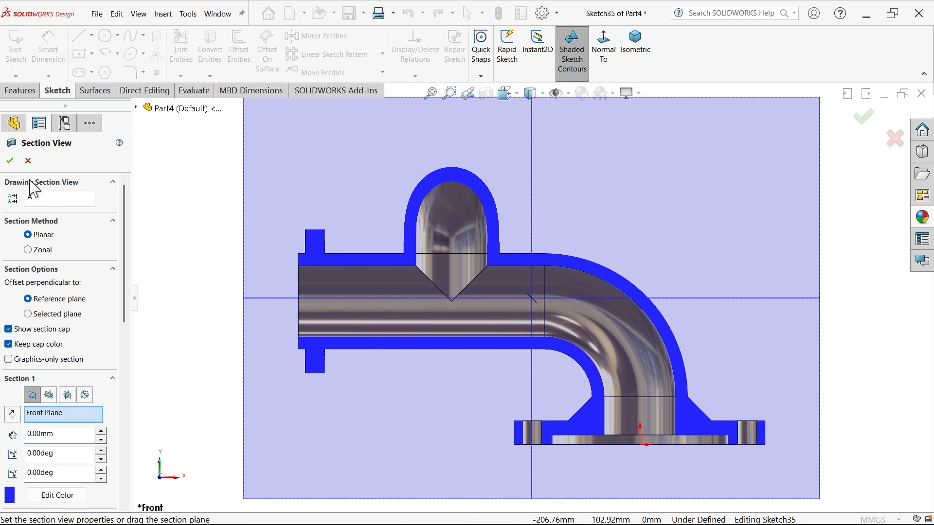
pyautogui.click(10, 161)
pyautogui.scroll(3, 566, 382)
pyautogui.scroll(-8, 559, 314)
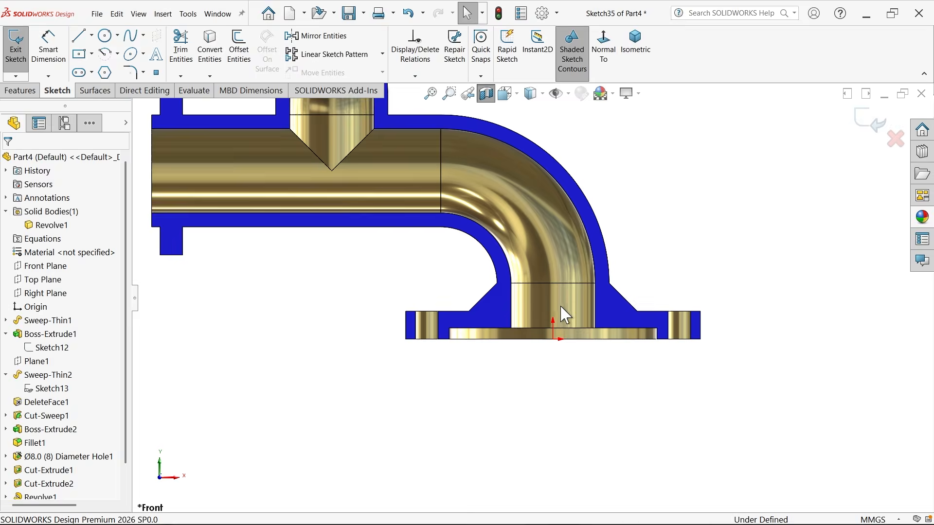
pyautogui.scroll(-1, 560, 312)
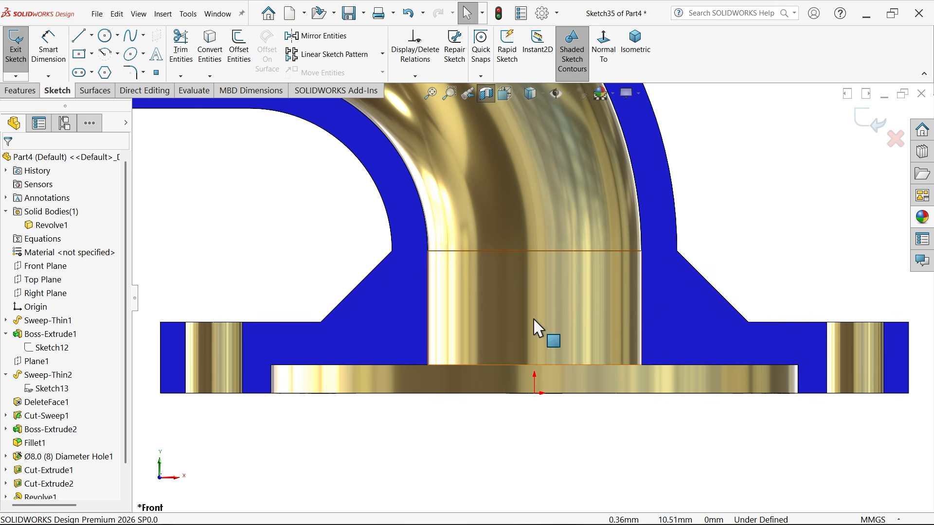
# - Sketch a closed five-sided profile from the origin, 20 mm high and about 31.8 mm wide, with a sloped side and a 4 mm vertical outer edge
pyautogui.click(80, 39)
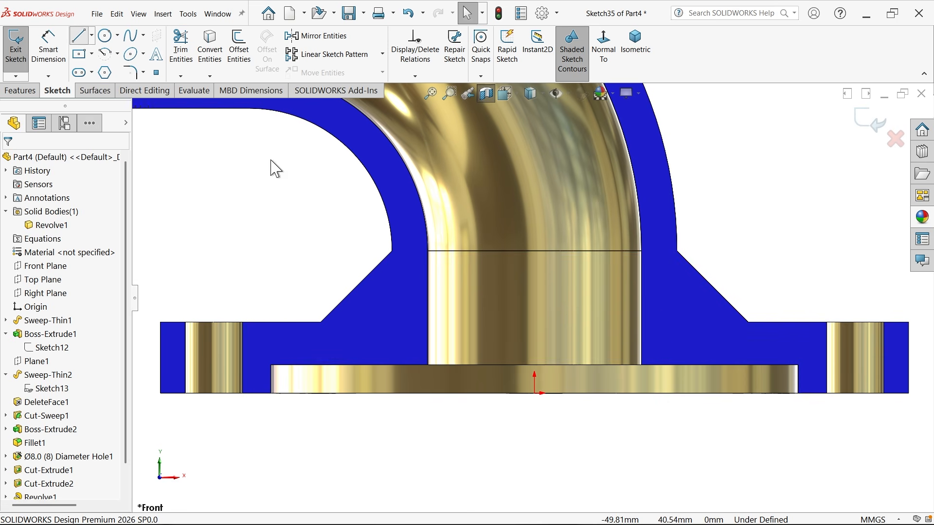
pyautogui.click(535, 393)
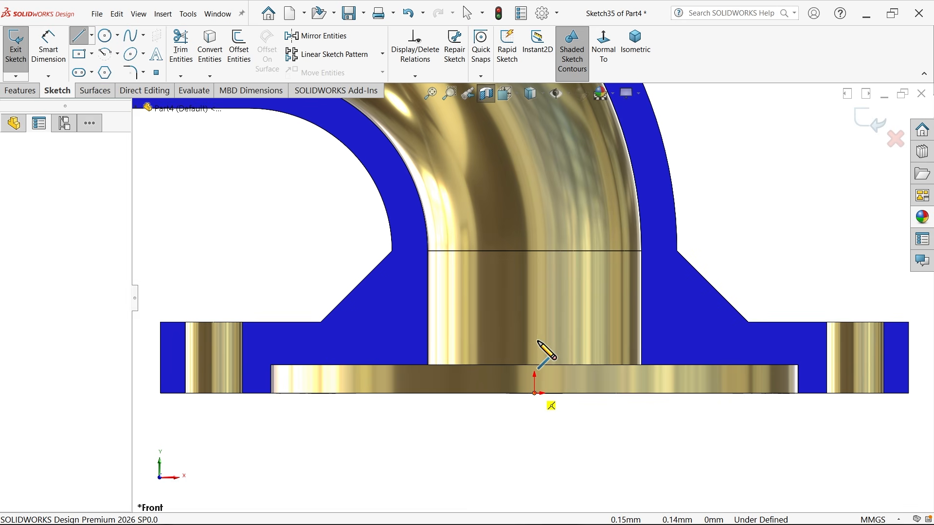
pyautogui.click(534, 251)
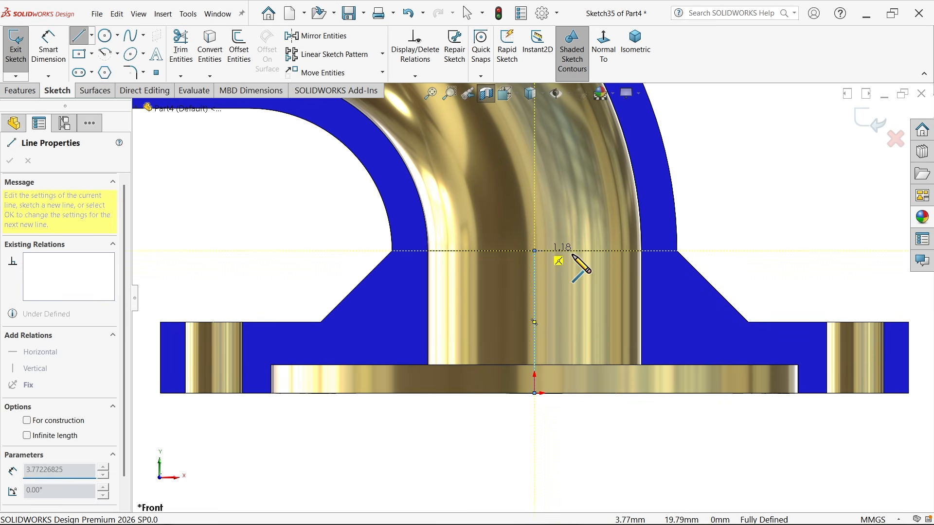
pyautogui.click(634, 251)
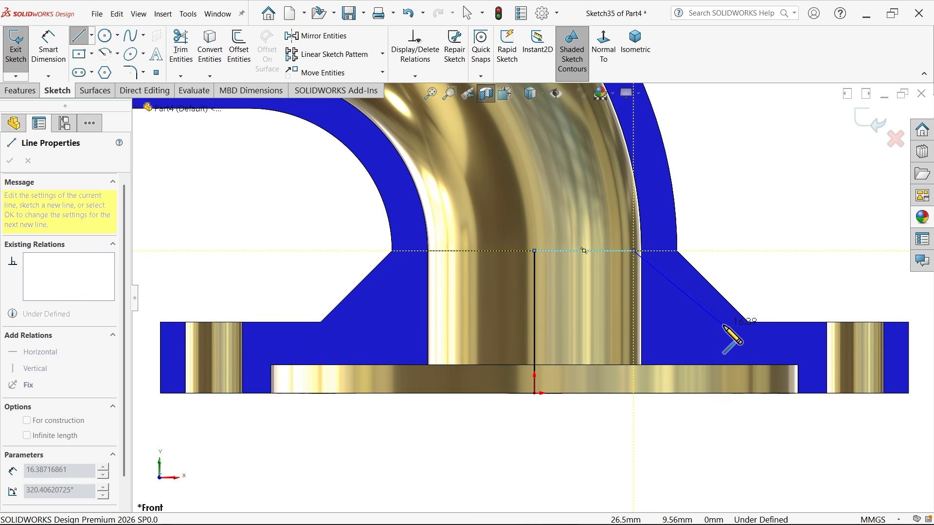
pyautogui.click(761, 365)
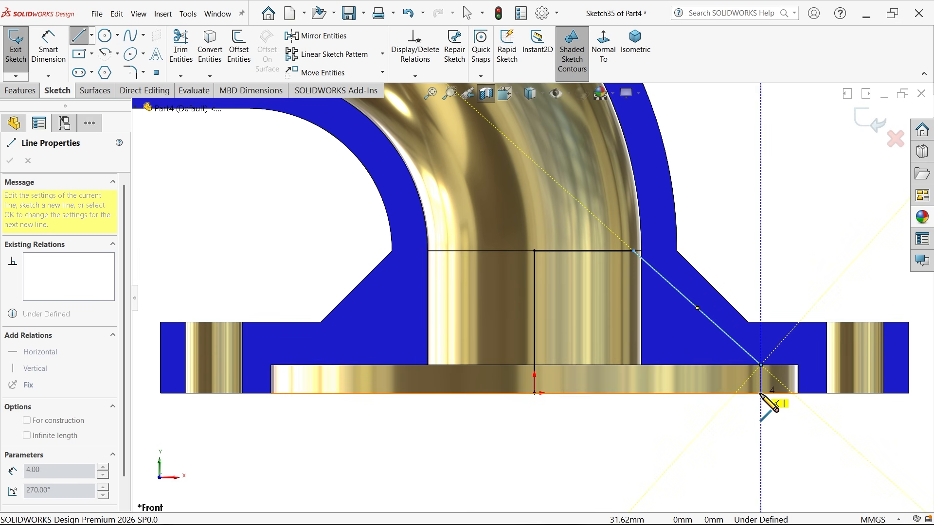
pyautogui.click(760, 393)
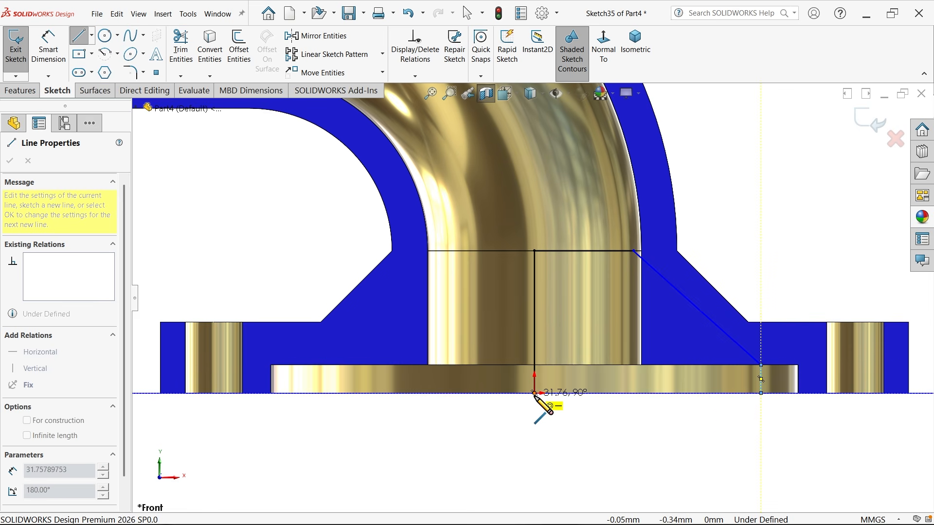
pyautogui.click(534, 393)
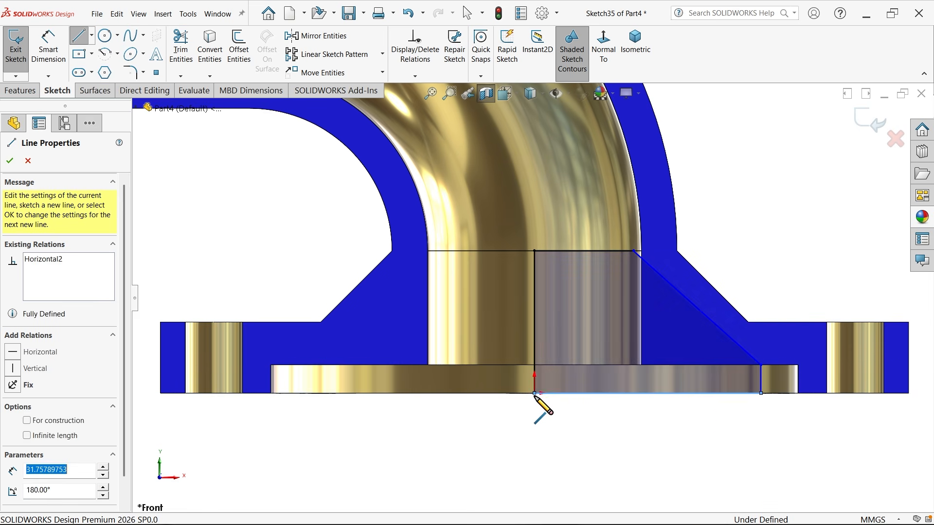
# - Add a driven dimension for the height of the profile's vertical line through the origin
pyautogui.click(53, 62)
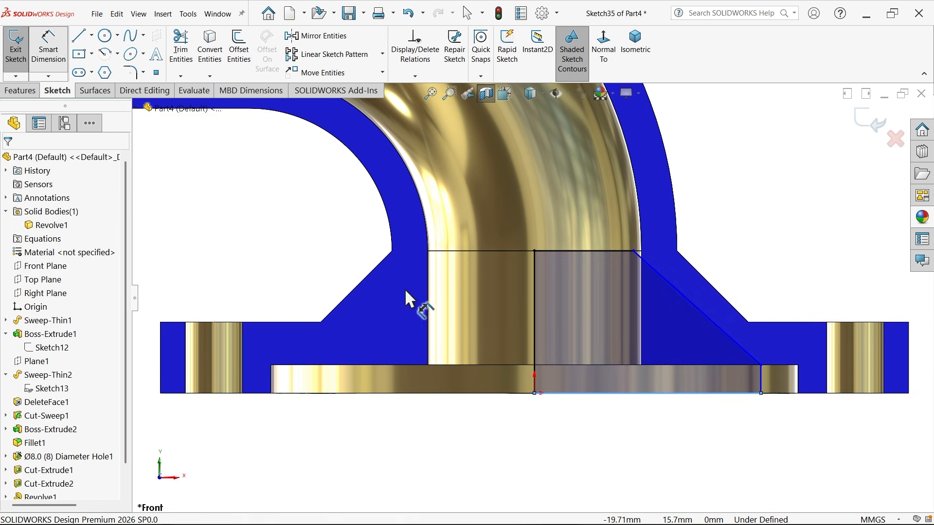
pyautogui.click(535, 327)
pyautogui.click(481, 324)
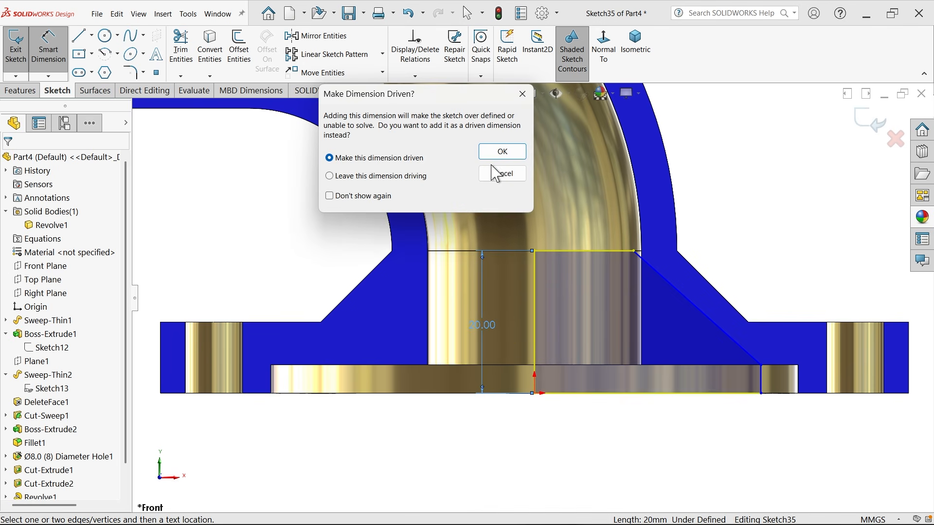
pyautogui.click(504, 151)
# - Dimension the angle between the profile's sloped line and the plate's upper edge as 135 degrees
pyautogui.scroll(-2, 719, 311)
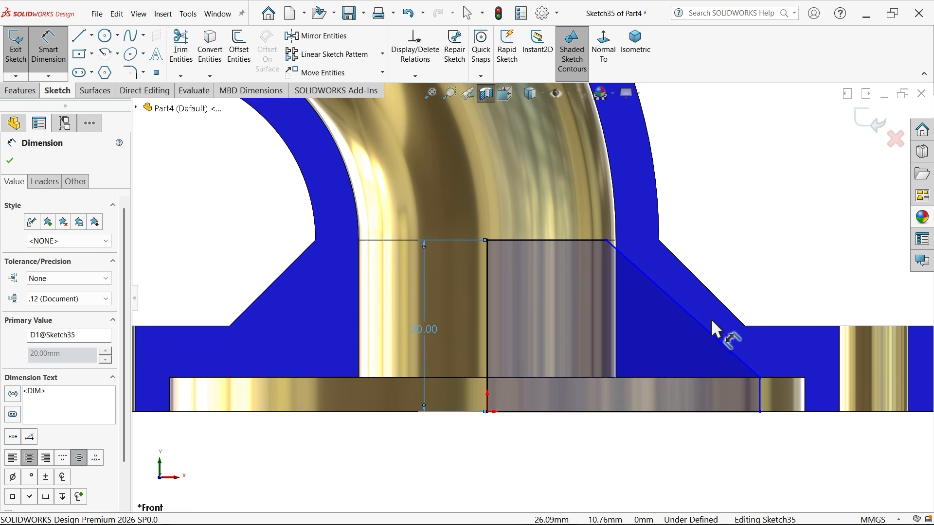
pyautogui.click(686, 313)
pyautogui.click(774, 326)
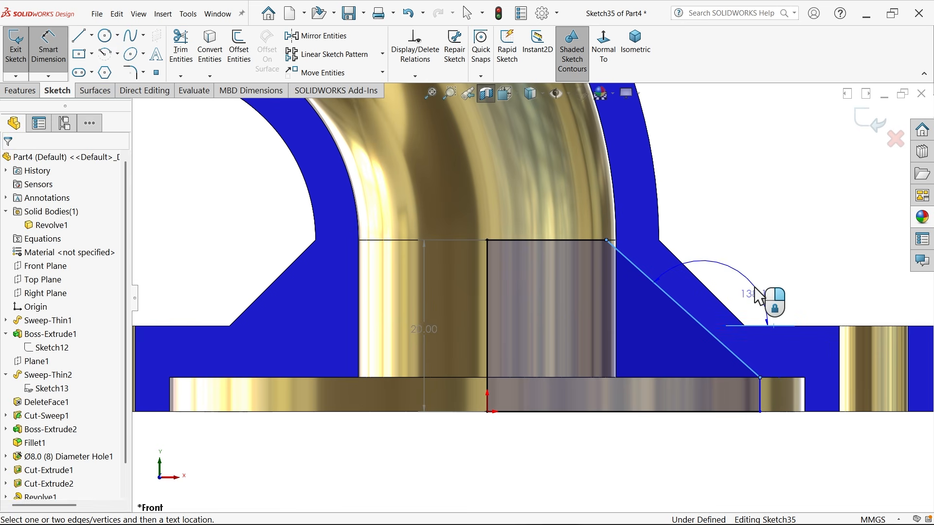
pyautogui.click(747, 271)
pyautogui.write('1')
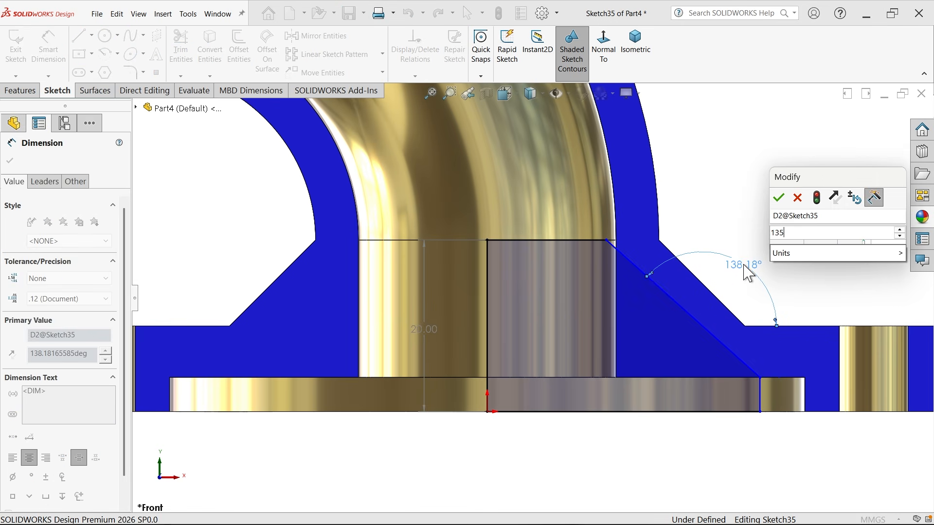
pyautogui.write('35')
pyautogui.press('Return')
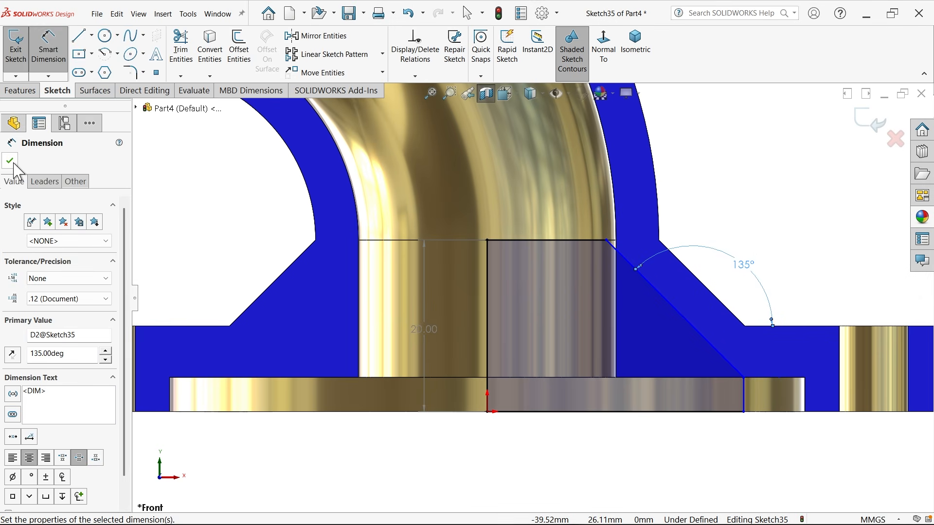
pyautogui.click(11, 161)
# - Move the sloped line's upper vertex along the horizontal edge onto the elbow's inner wall
pyautogui.scroll(-4, 622, 248)
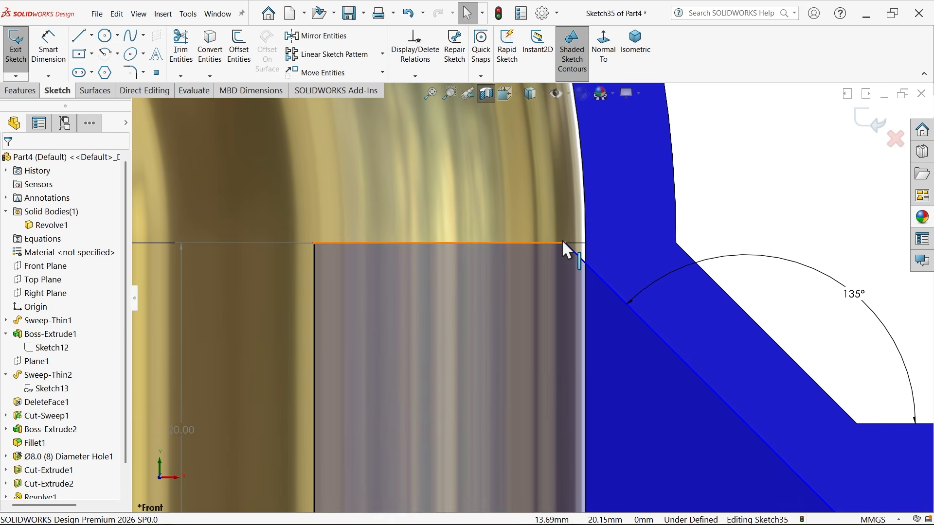
pyautogui.moveTo(566, 242); pyautogui.dragTo(588, 247)
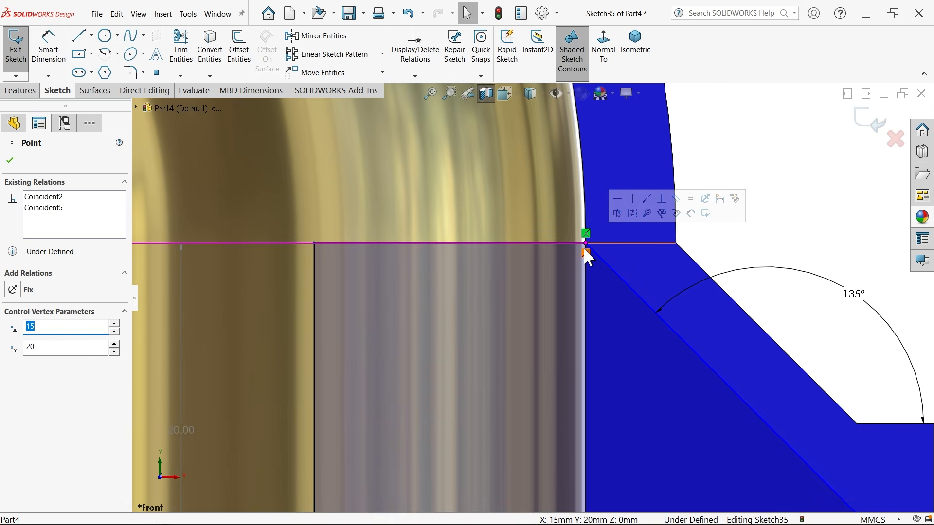
pyautogui.scroll(5, 583, 249)
pyautogui.click(702, 246)
pyautogui.scroll(-1, 681, 306)
pyautogui.scroll(-1, 651, 322)
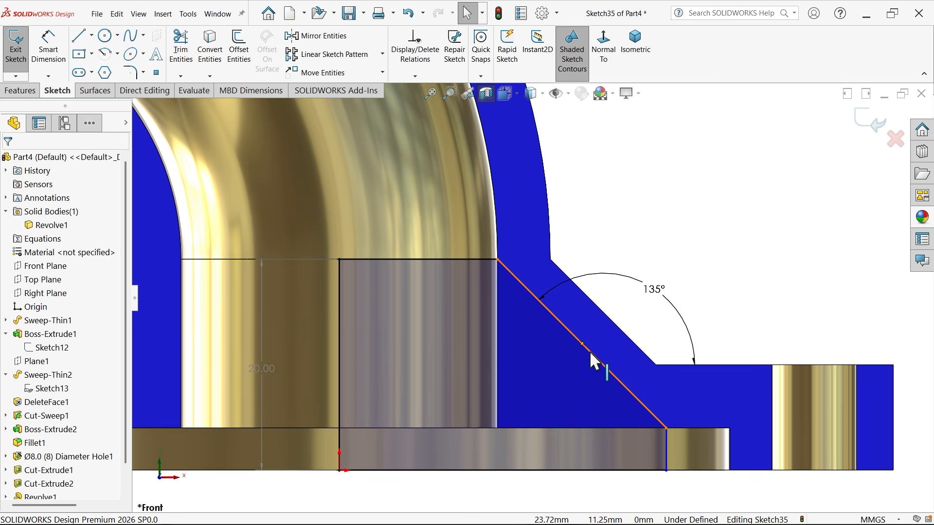
# - Check the short vertical outer line and shift the sloped line's lower vertex slightly outward
pyautogui.click(668, 450)
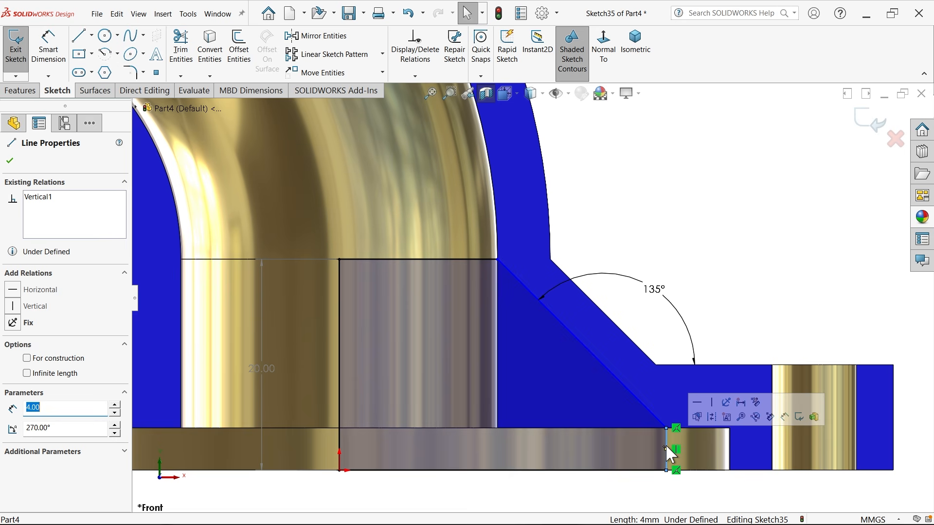
pyautogui.click(728, 275)
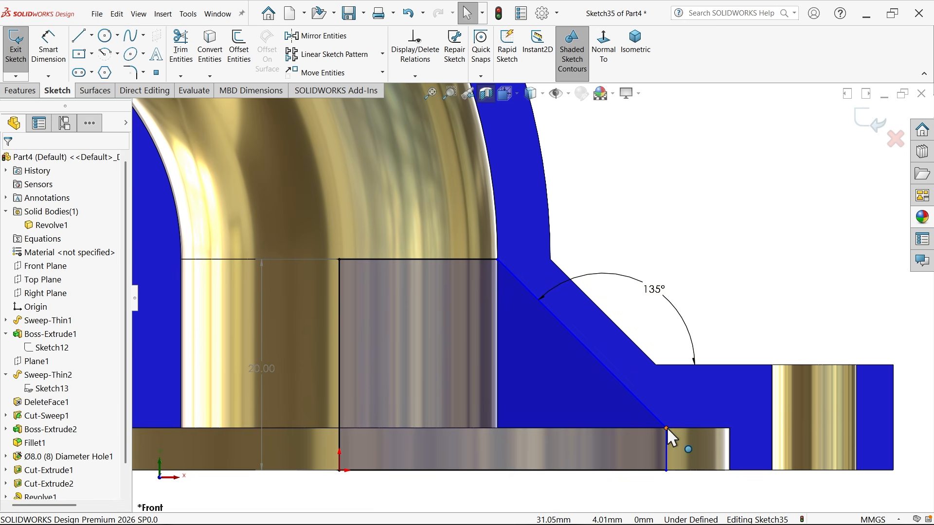
pyautogui.moveTo(667, 427)
pyautogui.mouseDown()
pyautogui.moveTo(687, 424)
pyautogui.moveTo(670, 424)
pyautogui.mouseUp()
pyautogui.scroll(-3, 489, 270)
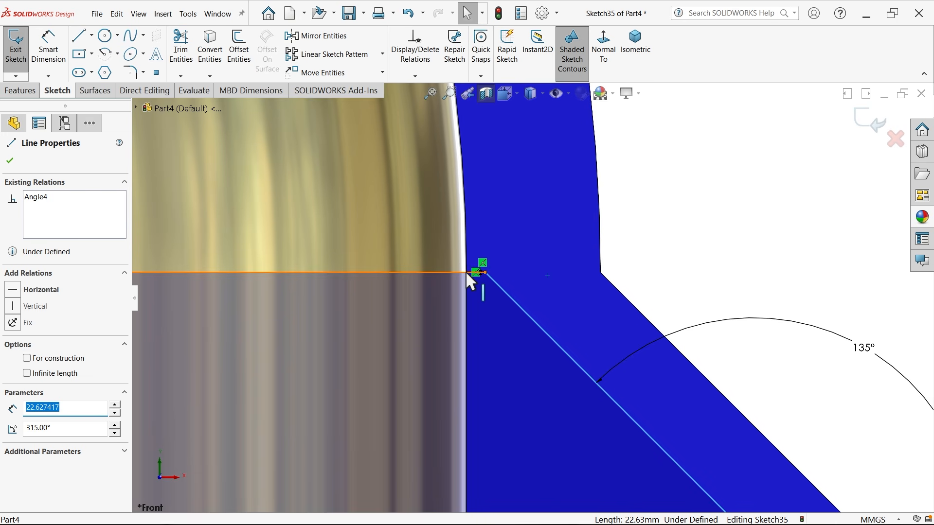
pyautogui.scroll(4, 466, 274)
# - Dimension the horizontal distance from the vertical line through the origin to the sloped line's upper vertex as 30/2 mm
pyautogui.click(50, 40)
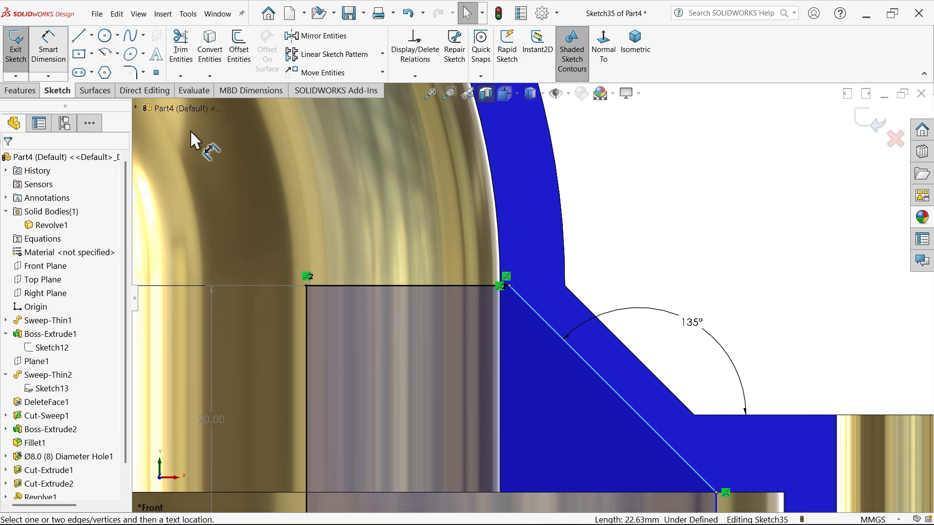
pyautogui.scroll(1, 392, 272)
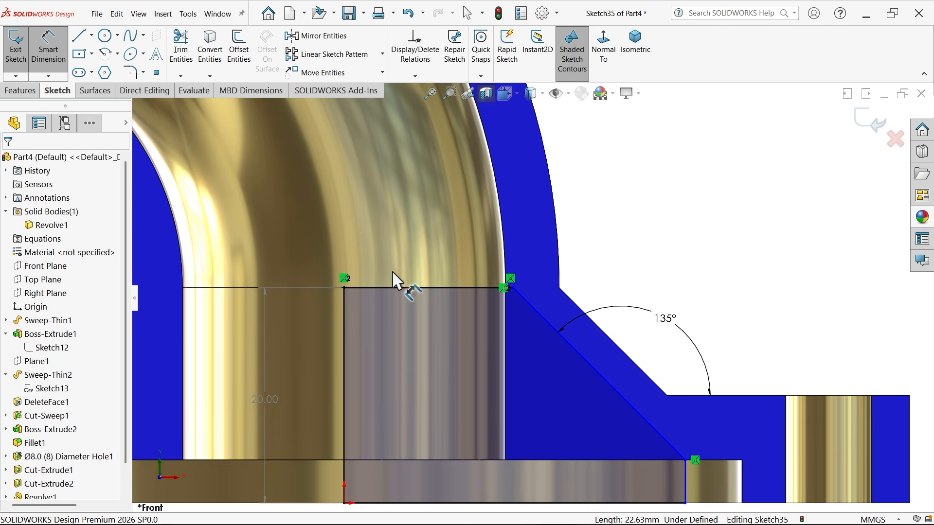
pyautogui.click(344, 298)
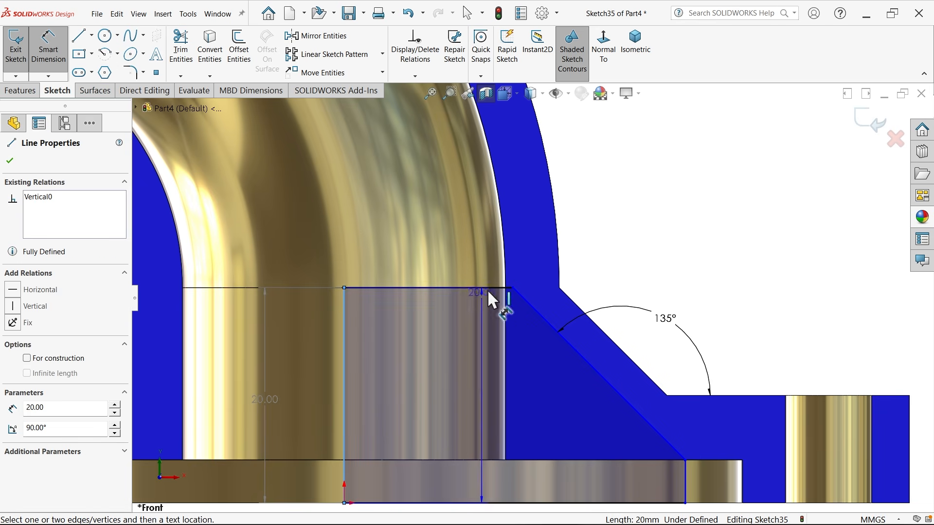
pyautogui.click(513, 287)
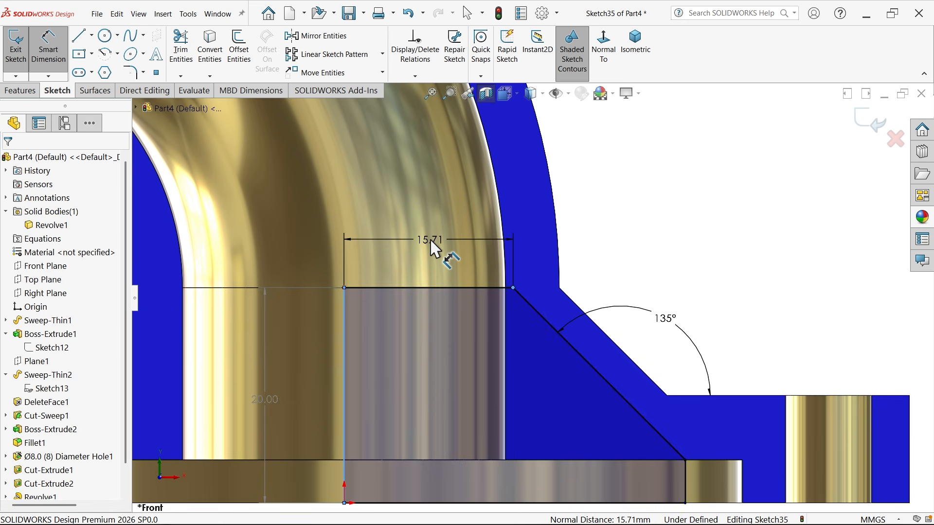
pyautogui.click(430, 243)
pyautogui.write('30/2')
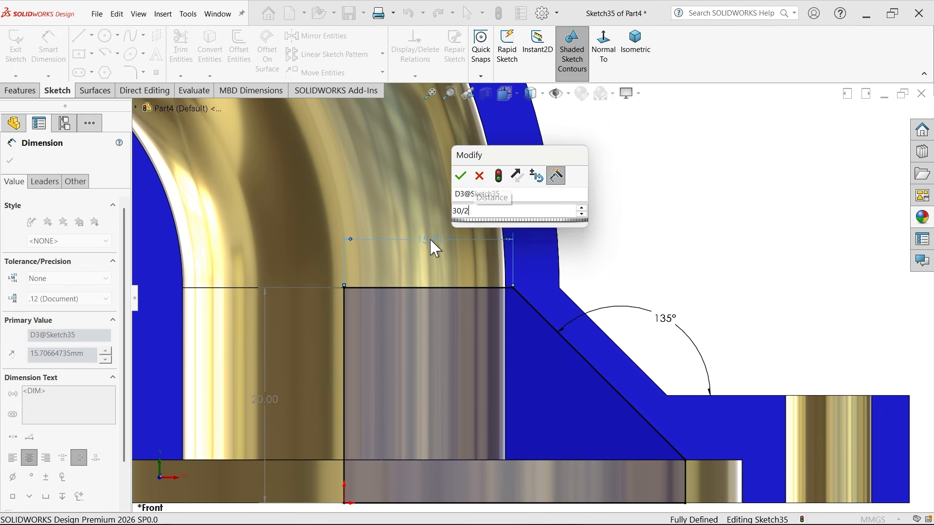
pyautogui.press('Return')
pyautogui.scroll(4, 495, 314)
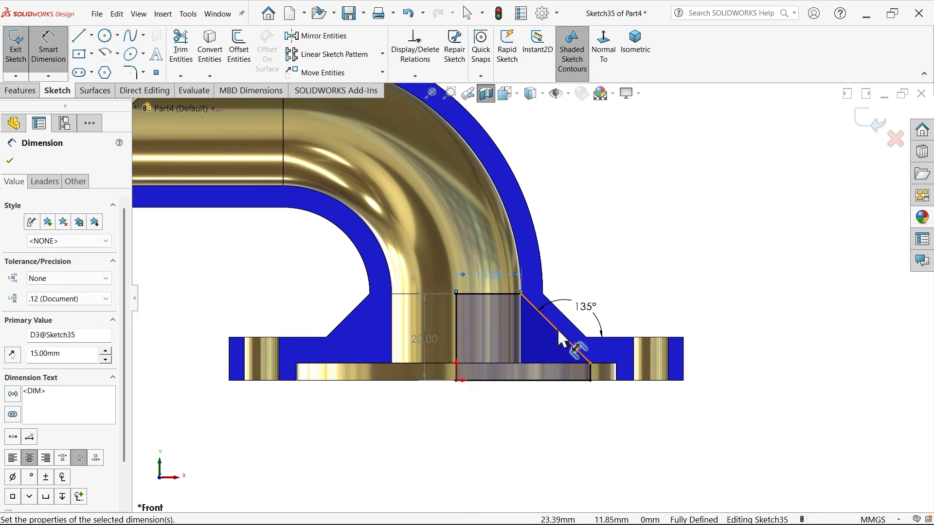
pyautogui.scroll(-3, 558, 328)
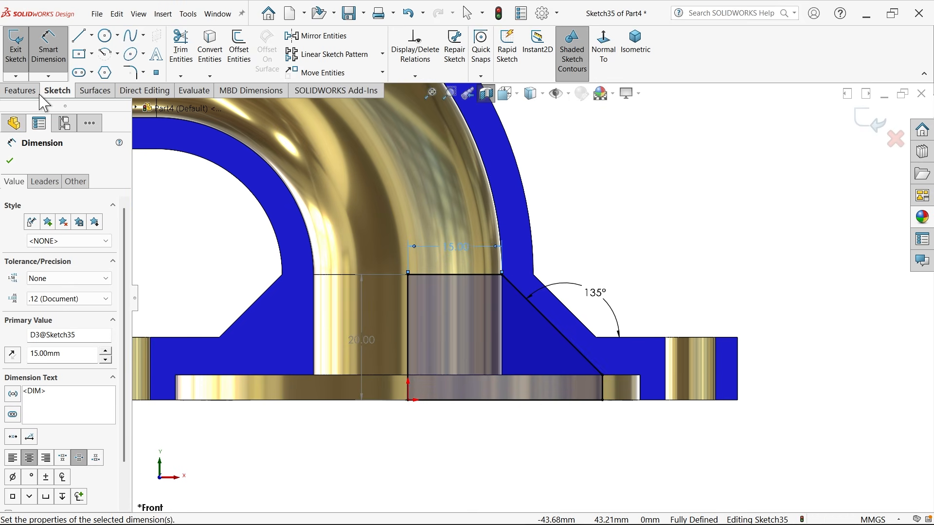
# - Cut-revolve the closed profile 360 degrees about the vertical sketch line through the origin
pyautogui.click(22, 91)
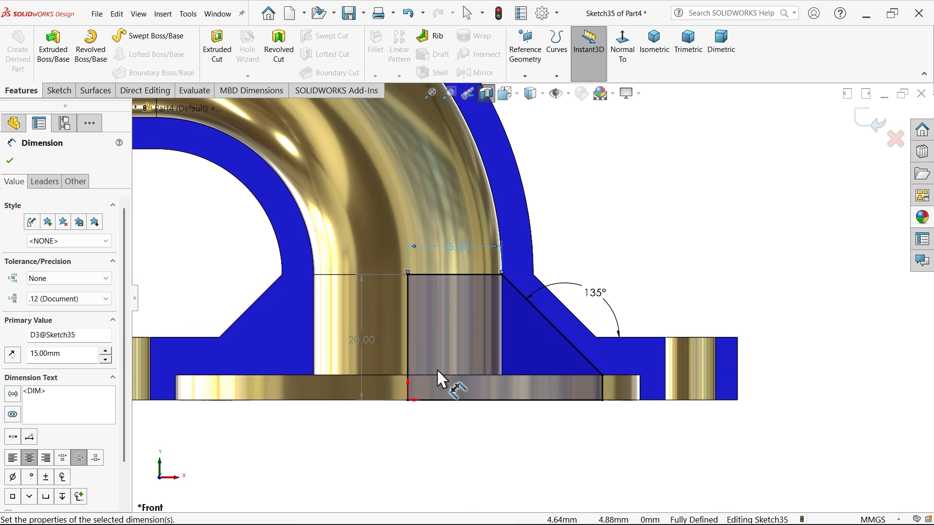
pyautogui.click(288, 61)
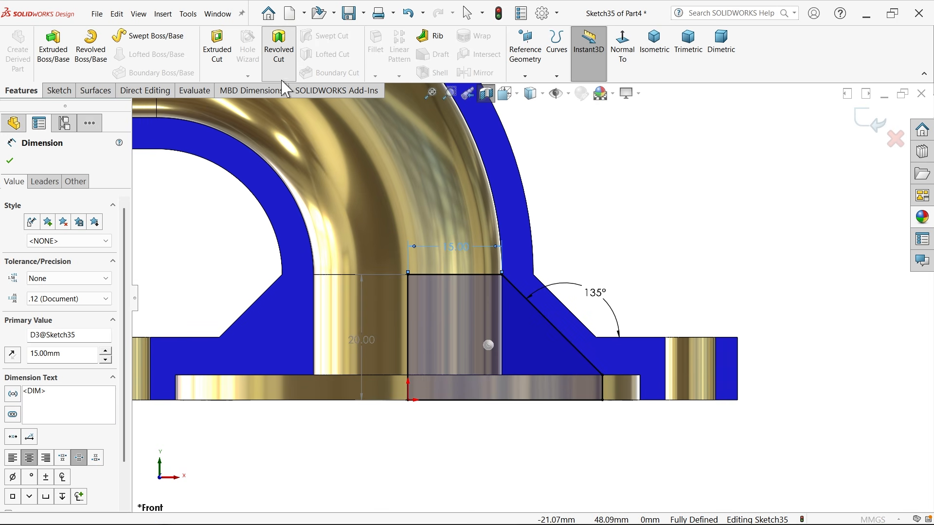
pyautogui.moveTo(540, 214); pyautogui.dragTo(546, 253, button='middle')
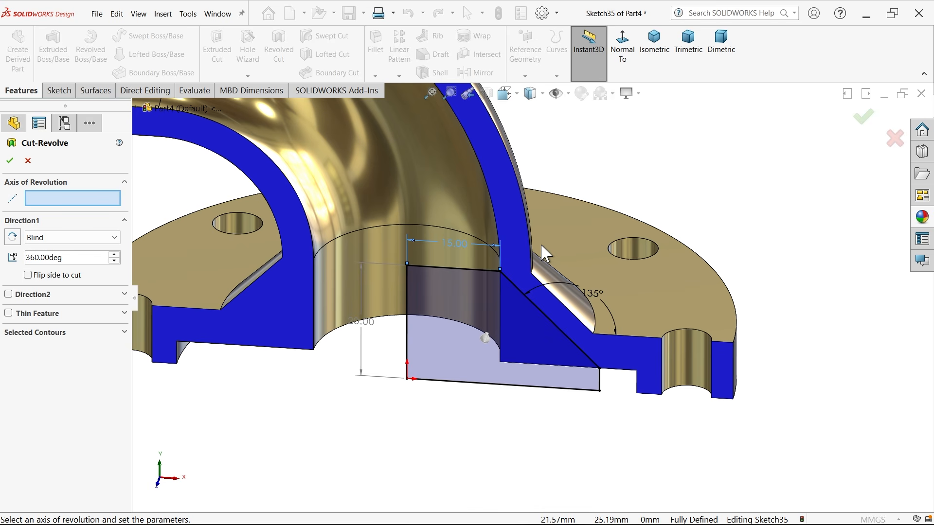
pyautogui.scroll(-4, 496, 292)
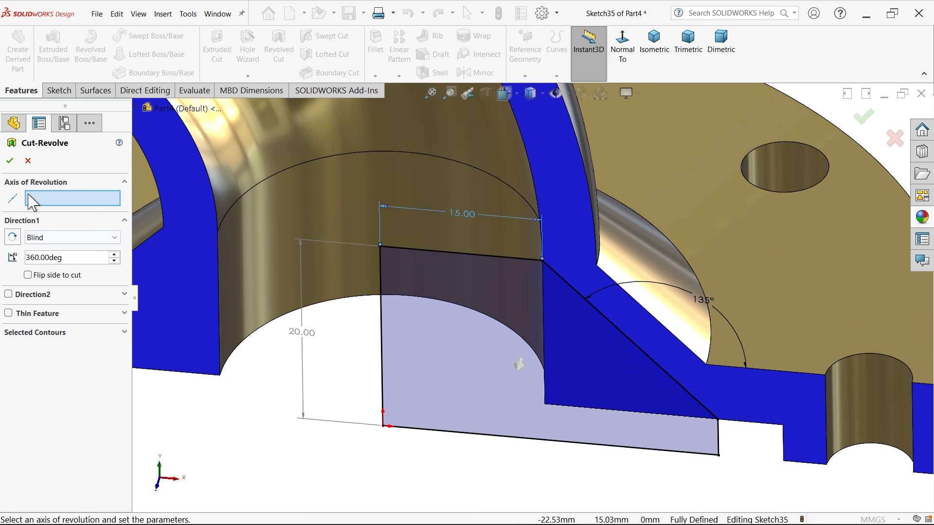
pyautogui.click(380, 306)
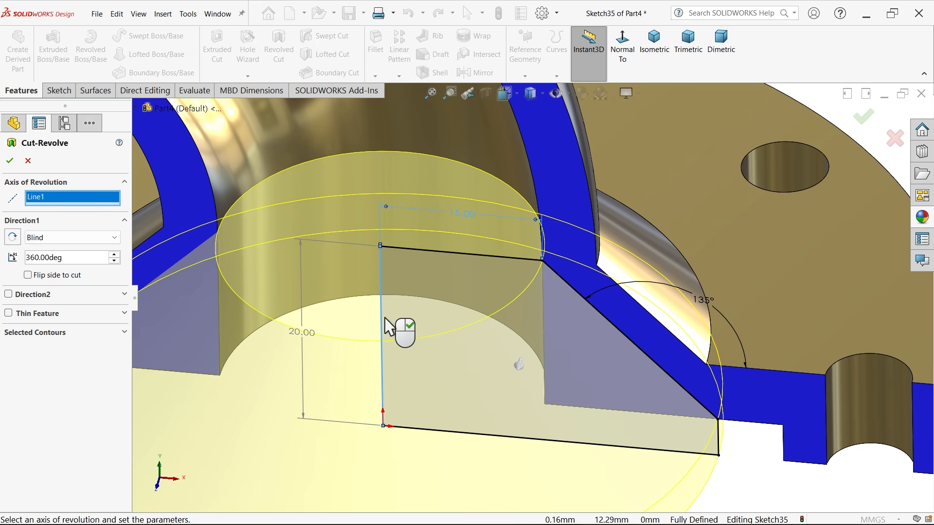
pyautogui.scroll(3, 402, 328)
pyautogui.moveTo(415, 245); pyautogui.dragTo(418, 273, button='middle')
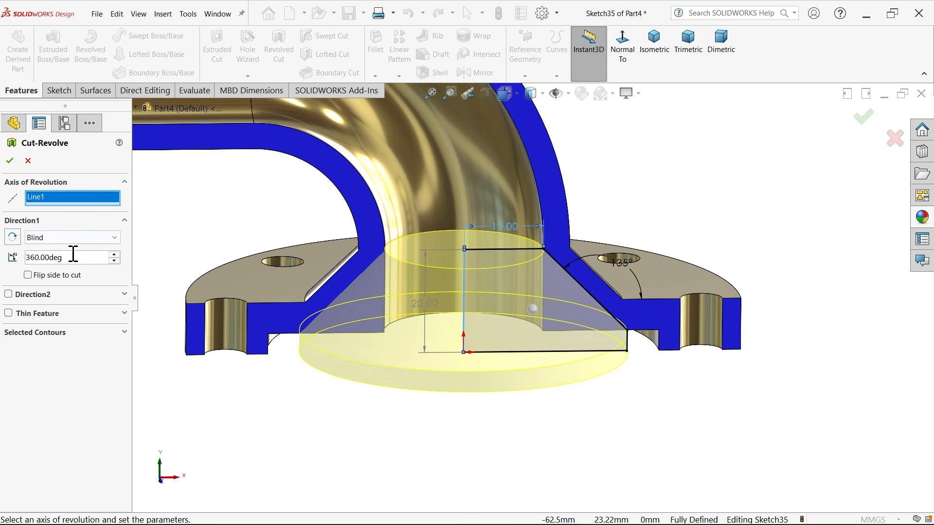
pyautogui.click(9, 161)
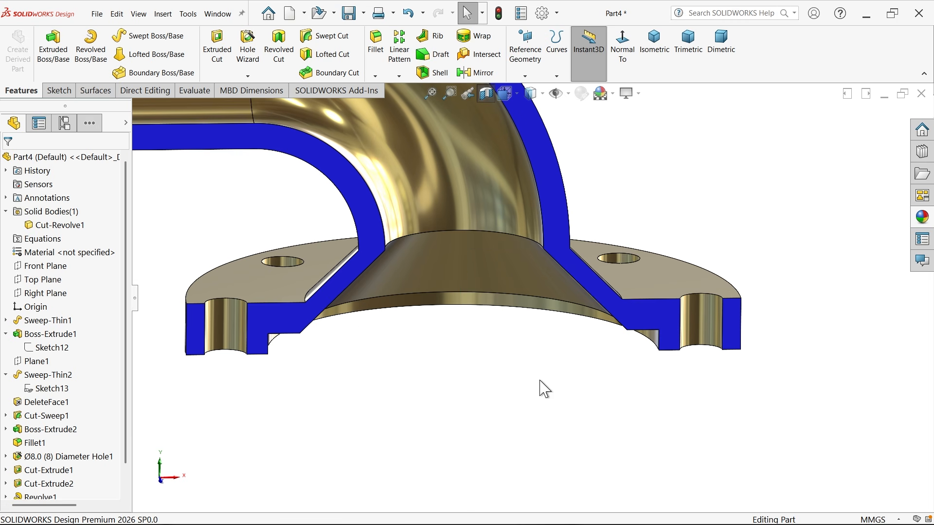
# - Inspect the conical cut in section and turn off the section view to show the whole body
pyautogui.moveTo(542, 387)
pyautogui.mouseDown(button='middle')
pyautogui.moveTo(521, 302)
pyautogui.moveTo(490, 298)
pyautogui.moveTo(530, 305)
pyautogui.moveTo(529, 261)
pyautogui.moveTo(533, 316)
pyautogui.moveTo(523, 365)
pyautogui.mouseUp(button='middle')
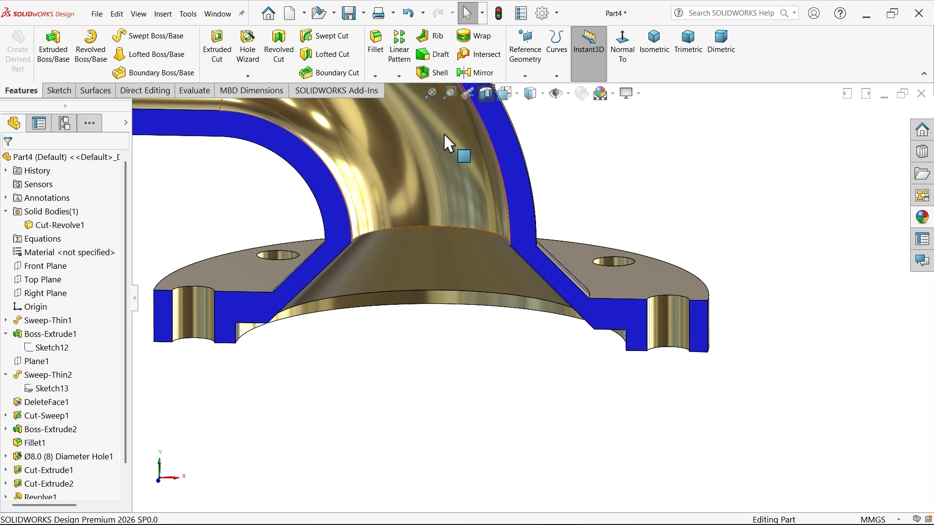
pyautogui.click(487, 93)
pyautogui.moveTo(559, 298); pyautogui.dragTo(423, 214, button='middle')
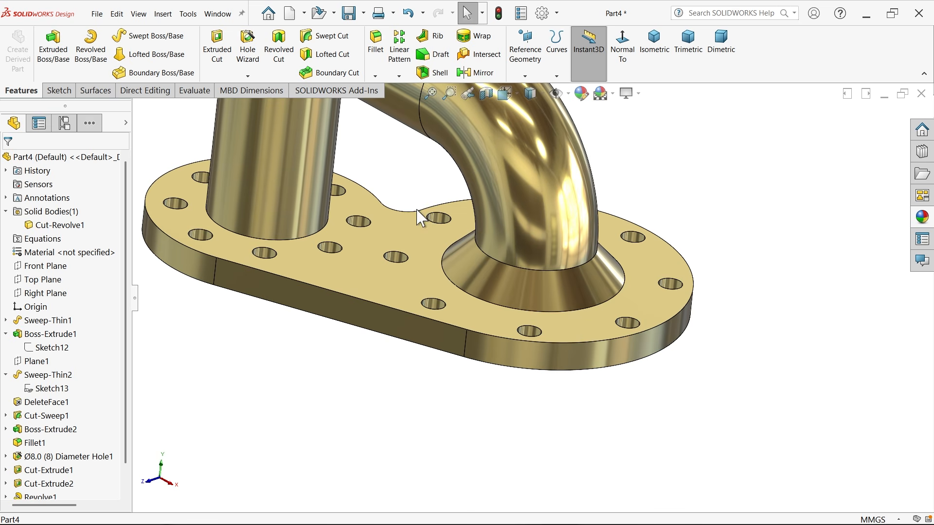
# - Set up a symmetric 4 mm fillet on the two edges where the return bend intersects the horizontal pipe
pyautogui.click(380, 53)
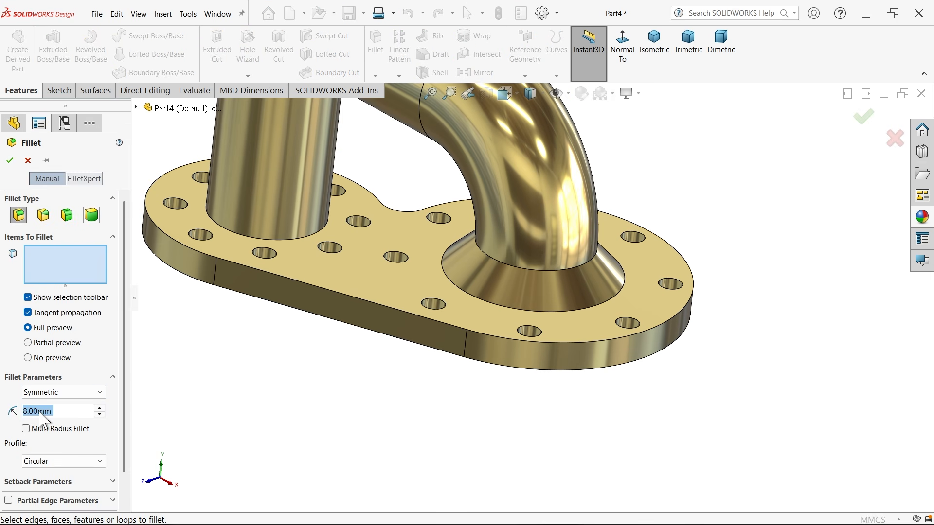
pyautogui.write('4')
pyautogui.press('Return')
pyautogui.scroll(3, 324, 360)
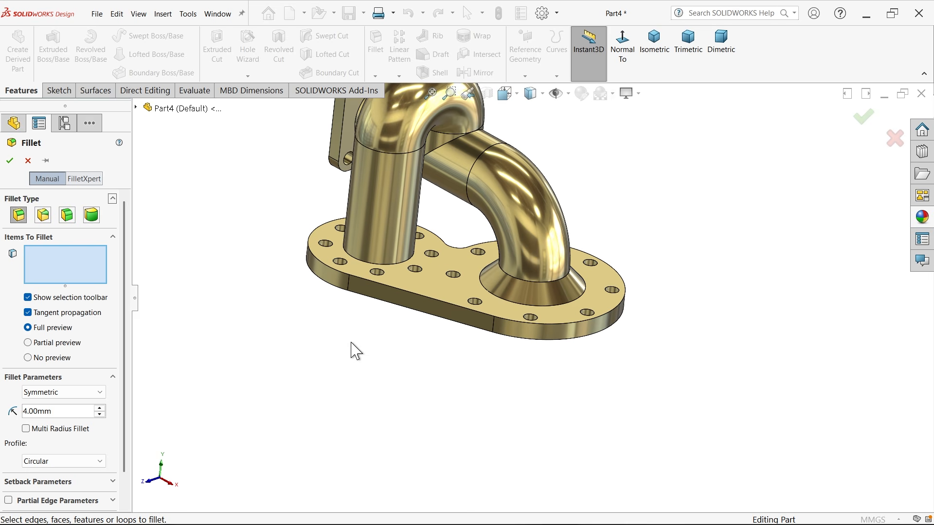
pyautogui.scroll(-4, 486, 181)
pyautogui.click(438, 139)
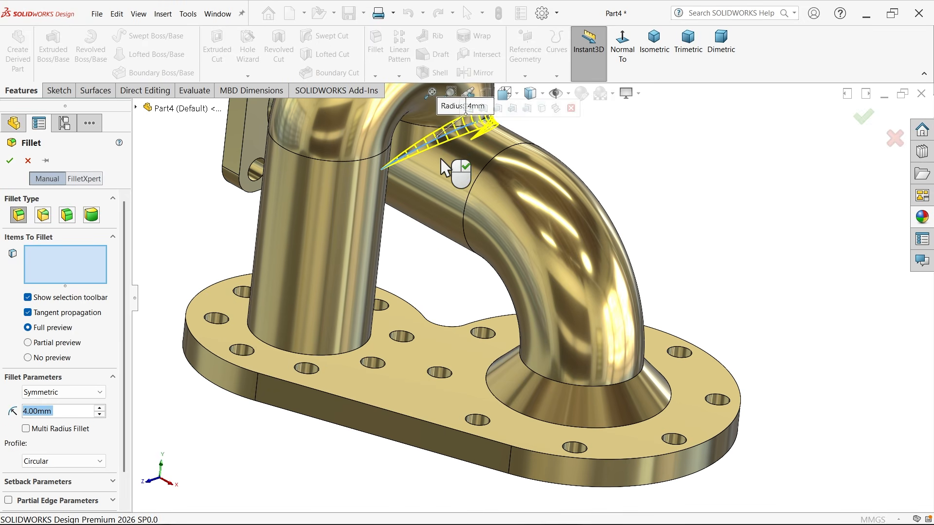
pyautogui.click(441, 161)
pyautogui.moveTo(438, 195)
pyautogui.mouseDown(button='middle')
pyautogui.moveTo(481, 207)
pyautogui.moveTo(443, 177)
pyautogui.moveTo(452, 191)
pyautogui.mouseUp(button='middle')
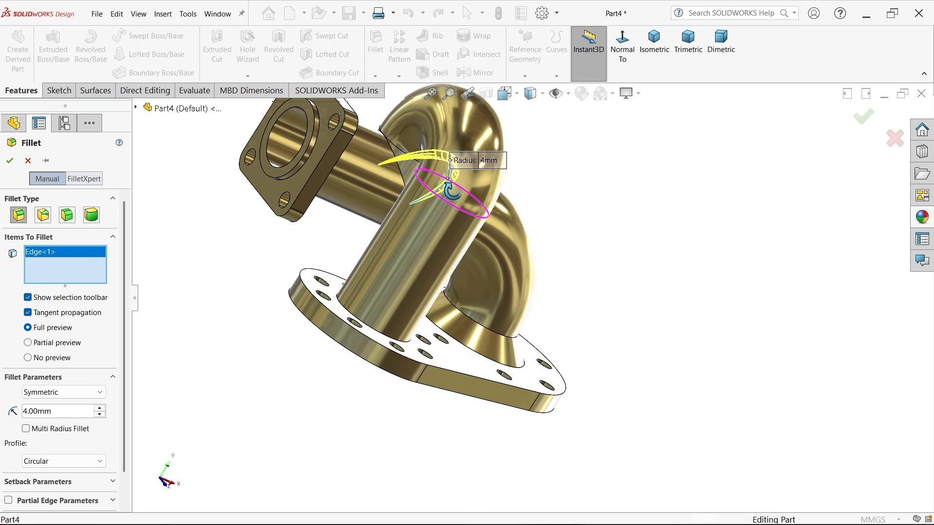
pyautogui.scroll(-2, 412, 170)
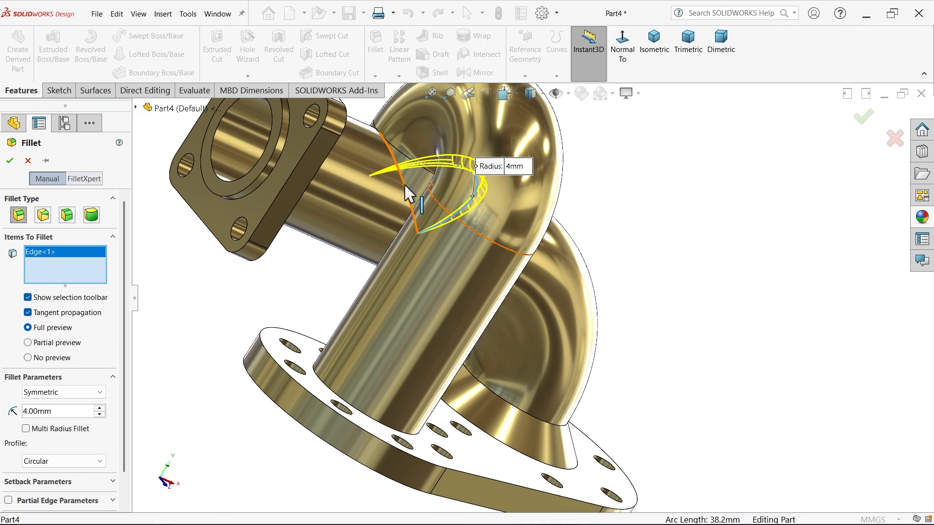
pyautogui.click(408, 194)
# - Add the vertical pipe's base edge and the cone's upper and lower circular edges to the fillet and apply it
pyautogui.scroll(3, 436, 344)
pyautogui.moveTo(436, 344); pyautogui.dragTo(411, 418, button='middle')
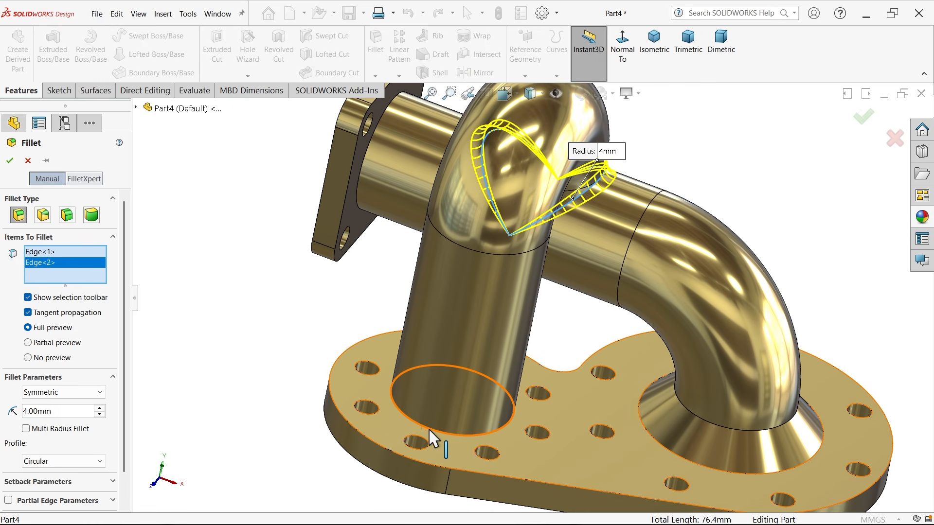
pyautogui.click(429, 431)
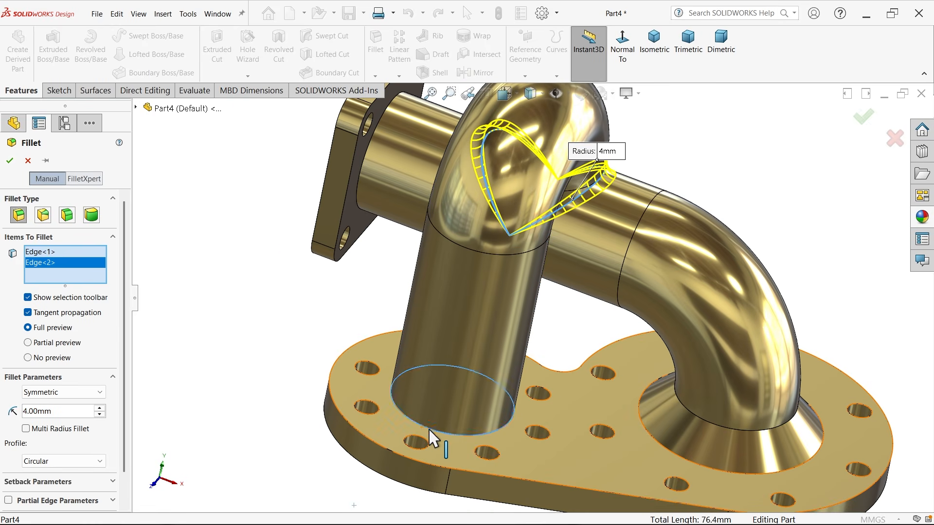
pyautogui.click(714, 425)
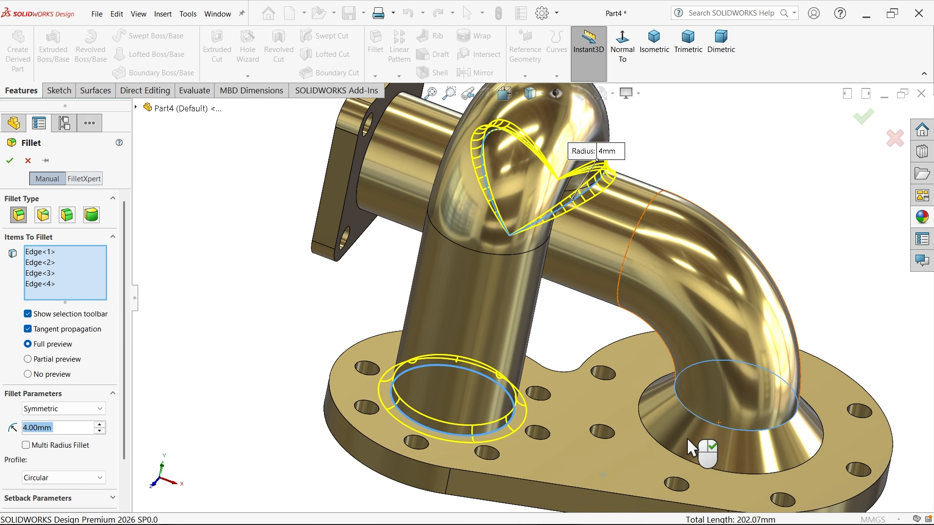
pyautogui.click(667, 458)
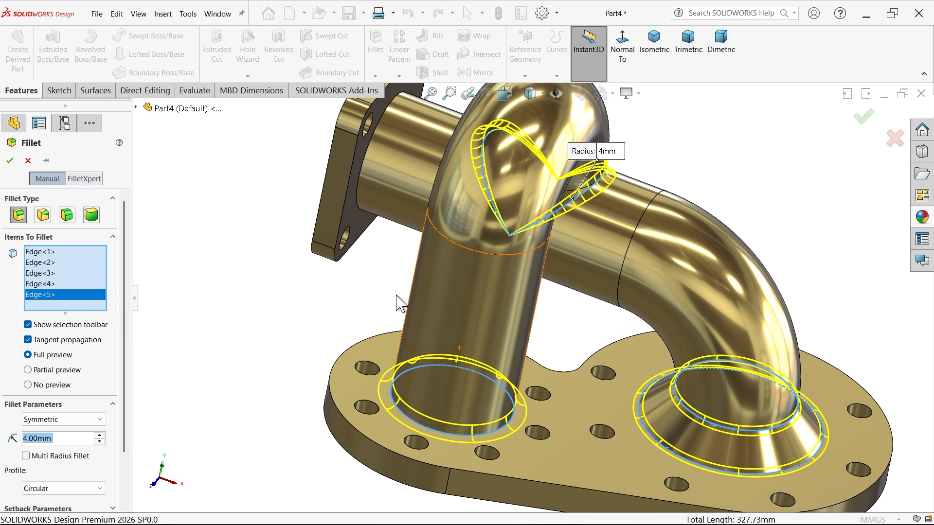
pyautogui.moveTo(397, 295); pyautogui.dragTo(381, 287, button='middle')
pyautogui.click(10, 162)
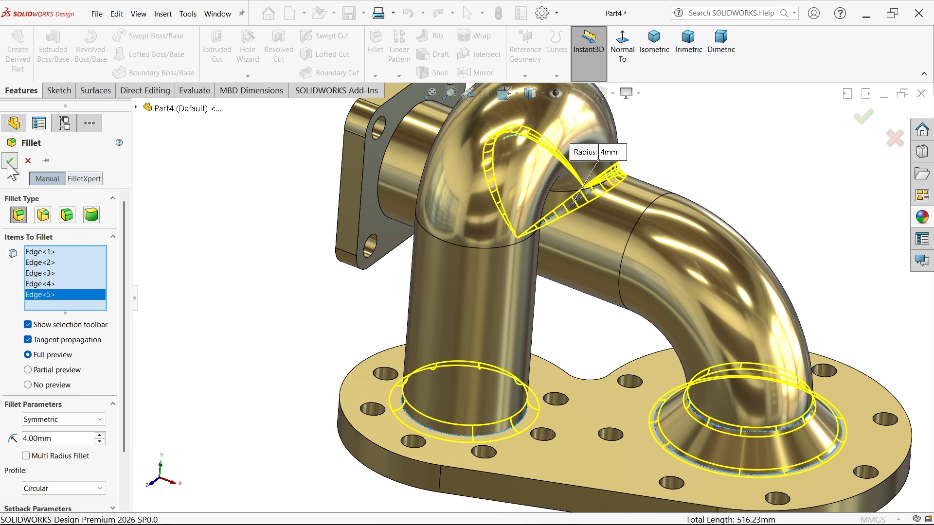
# - Examine the finished valve body from several sides and its interior with a planar section on the Front Plane, and close the section
pyautogui.press('f')
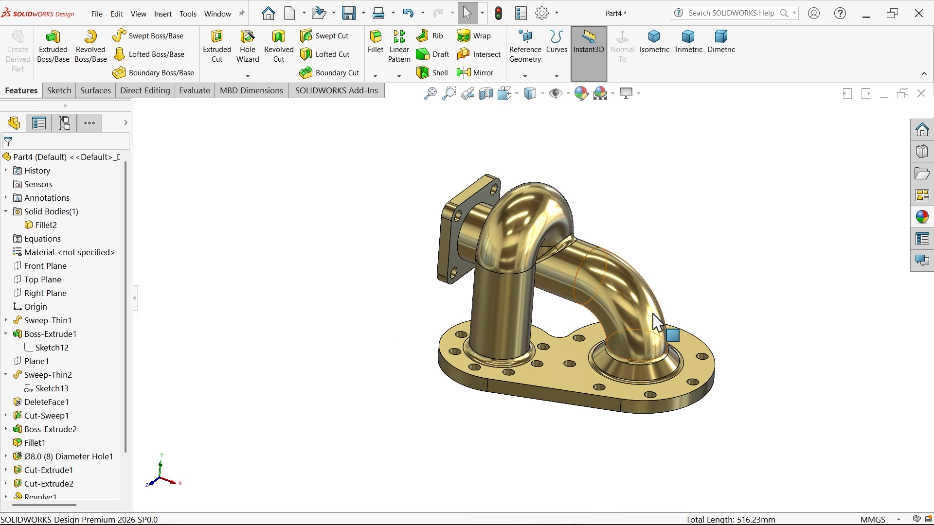
pyautogui.moveTo(654, 321); pyautogui.dragTo(574, 250, button='middle')
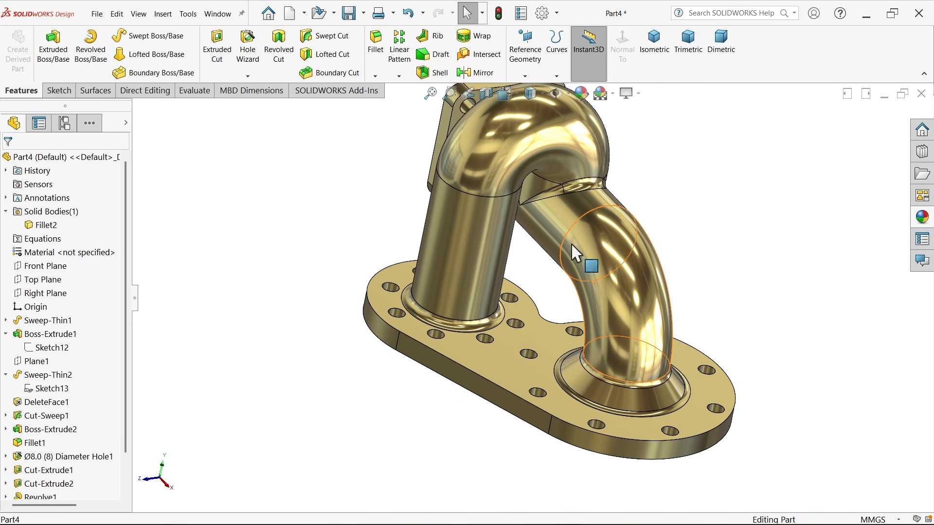
pyautogui.click(493, 96)
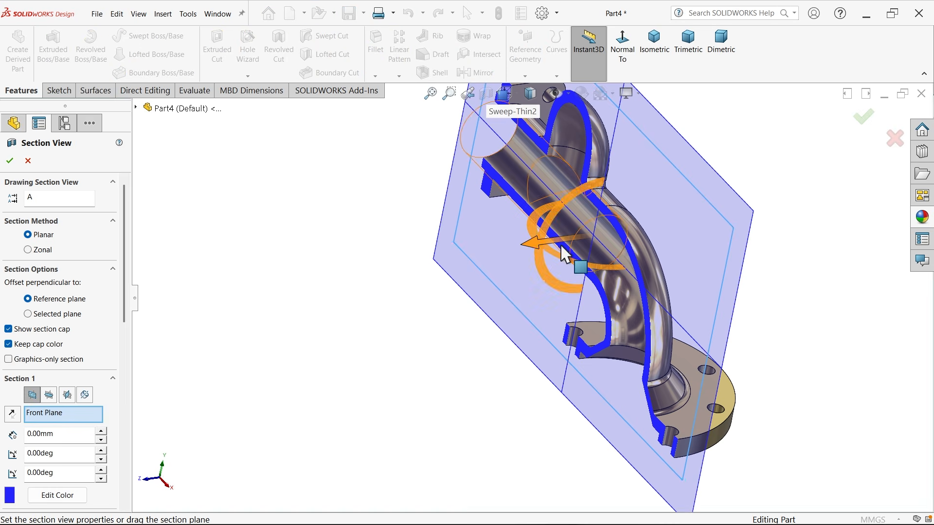
pyautogui.click(10, 161)
pyautogui.moveTo(592, 241); pyautogui.dragTo(241, 315, button='middle')
pyautogui.click(481, 96)
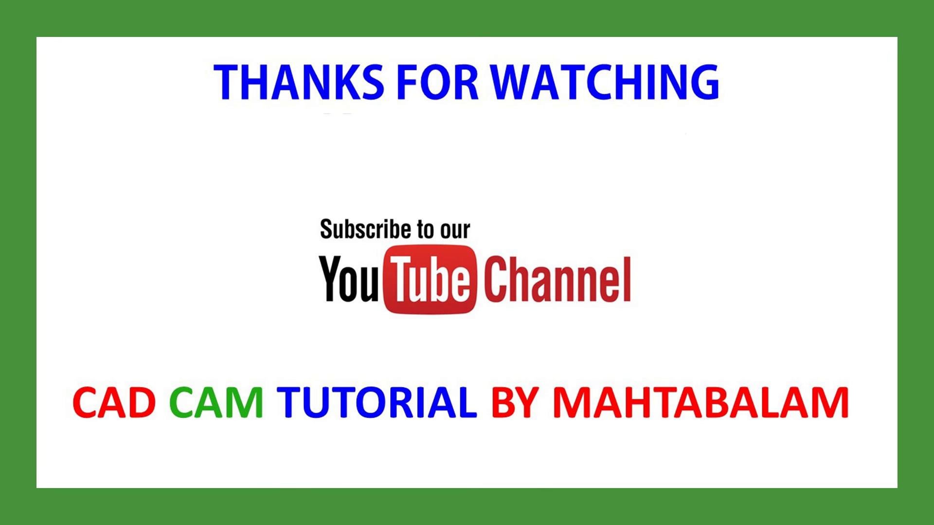